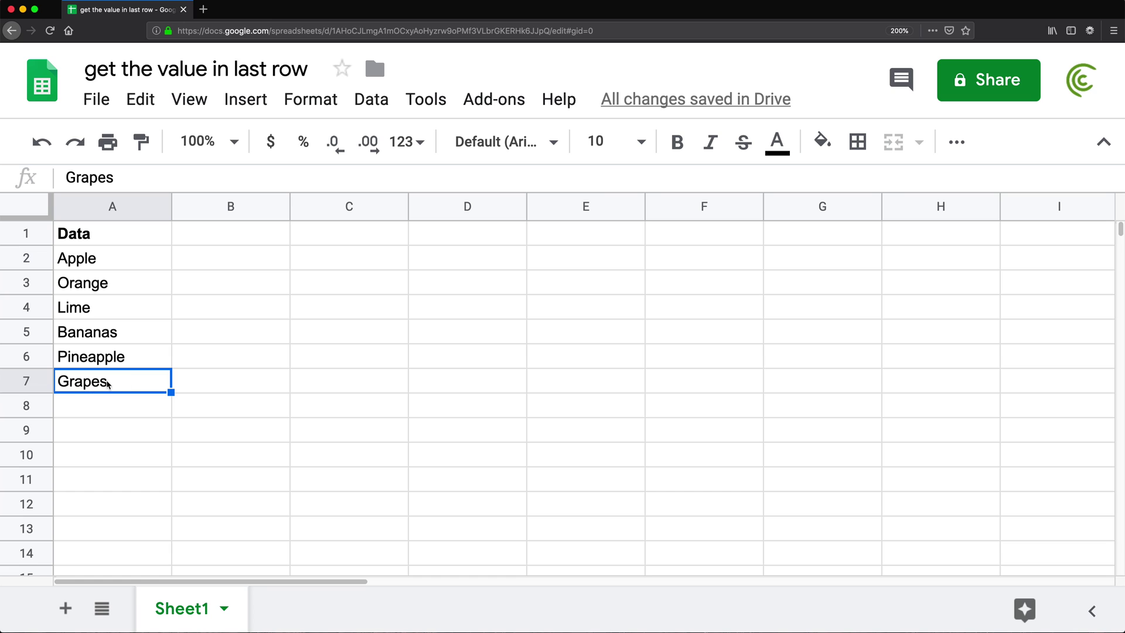
Clear Grapes from A7 as a test, then undo to bring it back.
left_click_drag(88, 262, 93, 364)
left_click(115, 384)
key("Delete")
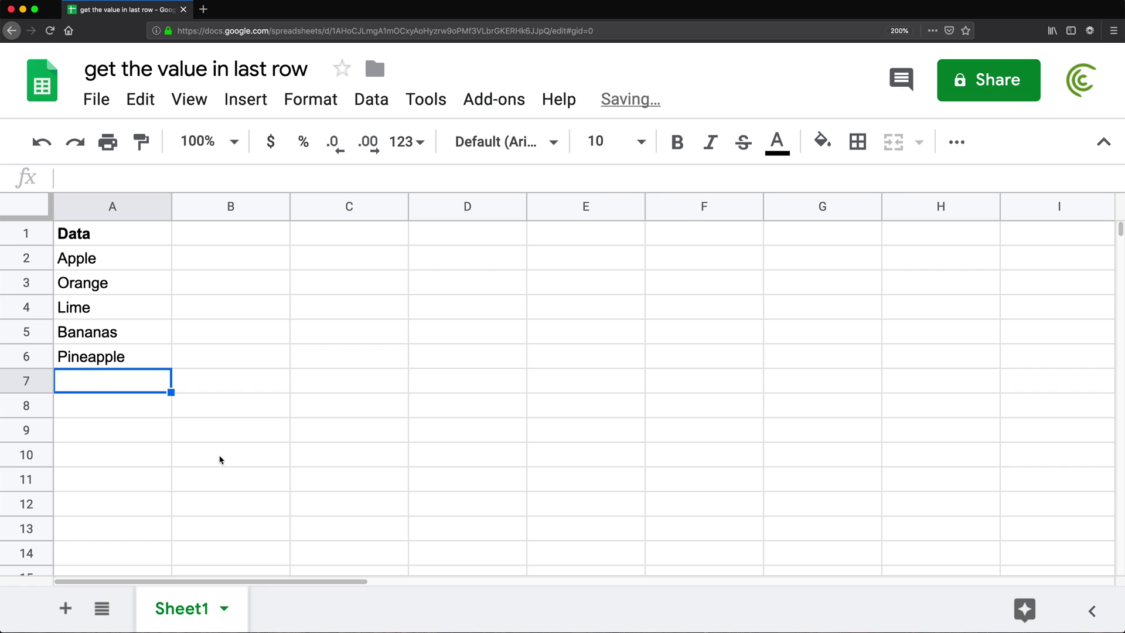
left_click(122, 358)
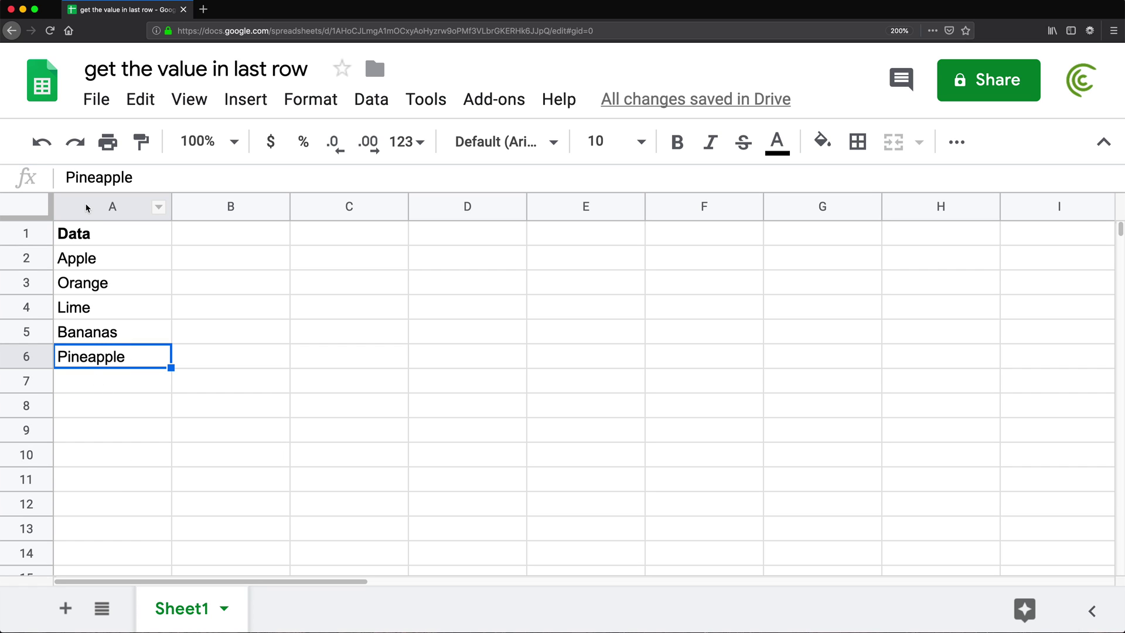
key("super+z")
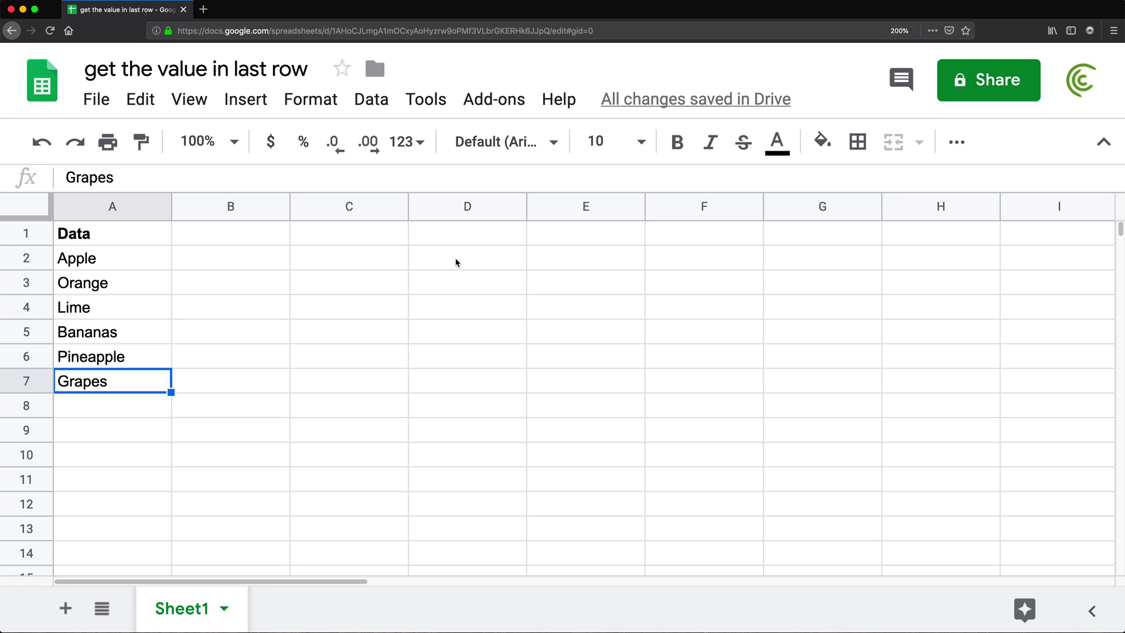
Enter =INDEX(A2:A7,3) in cell E2.
left_click(545, 259)
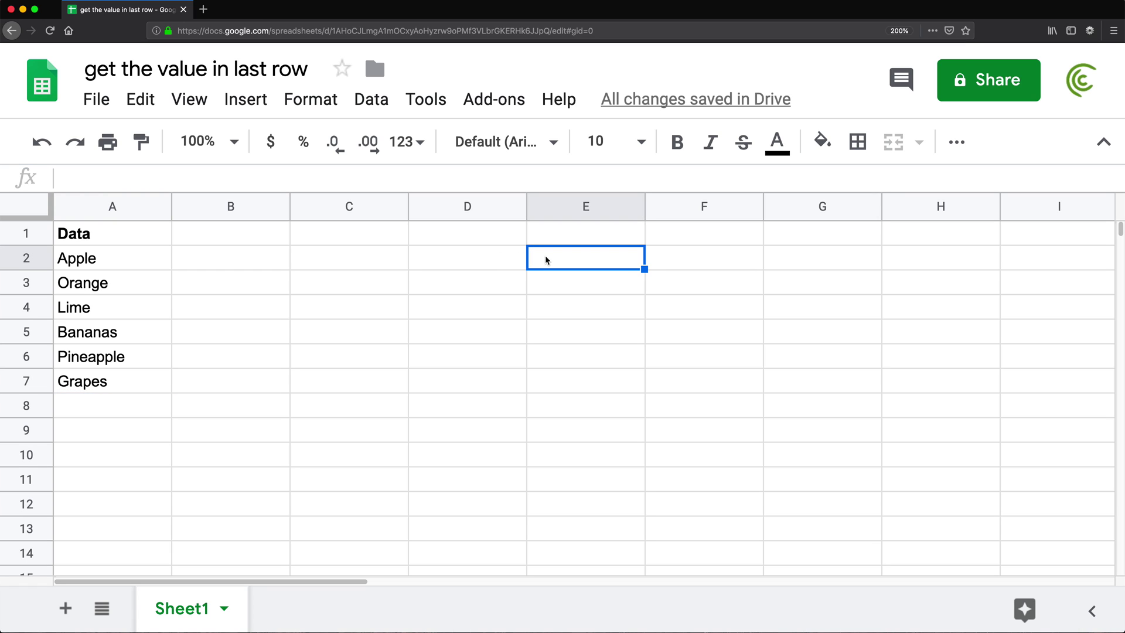
type("=IND")
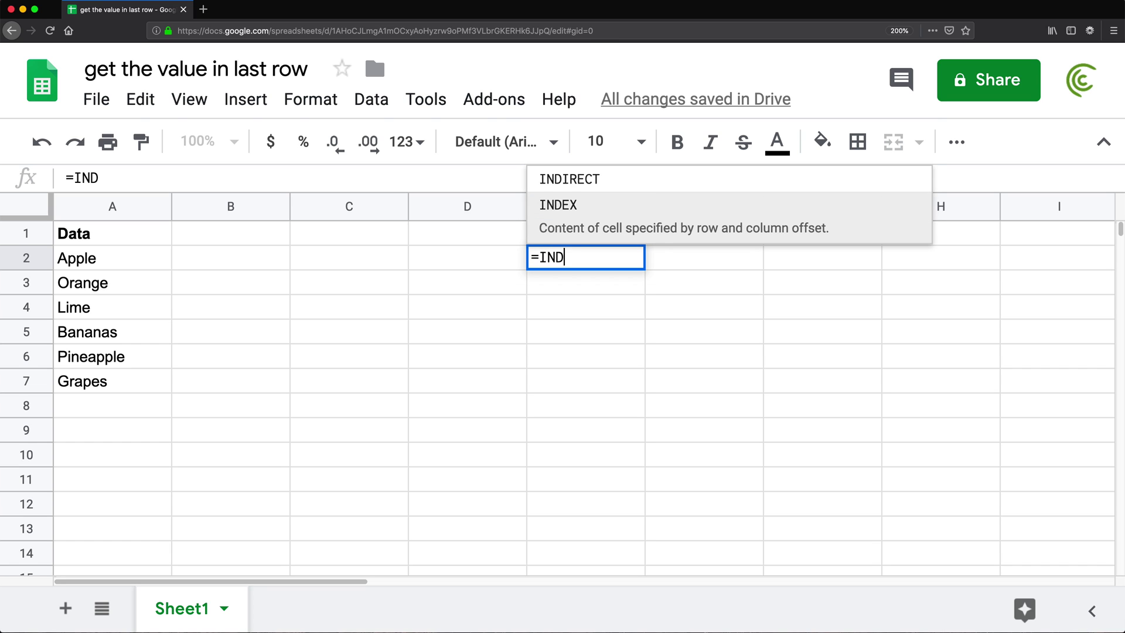
type("EX(")
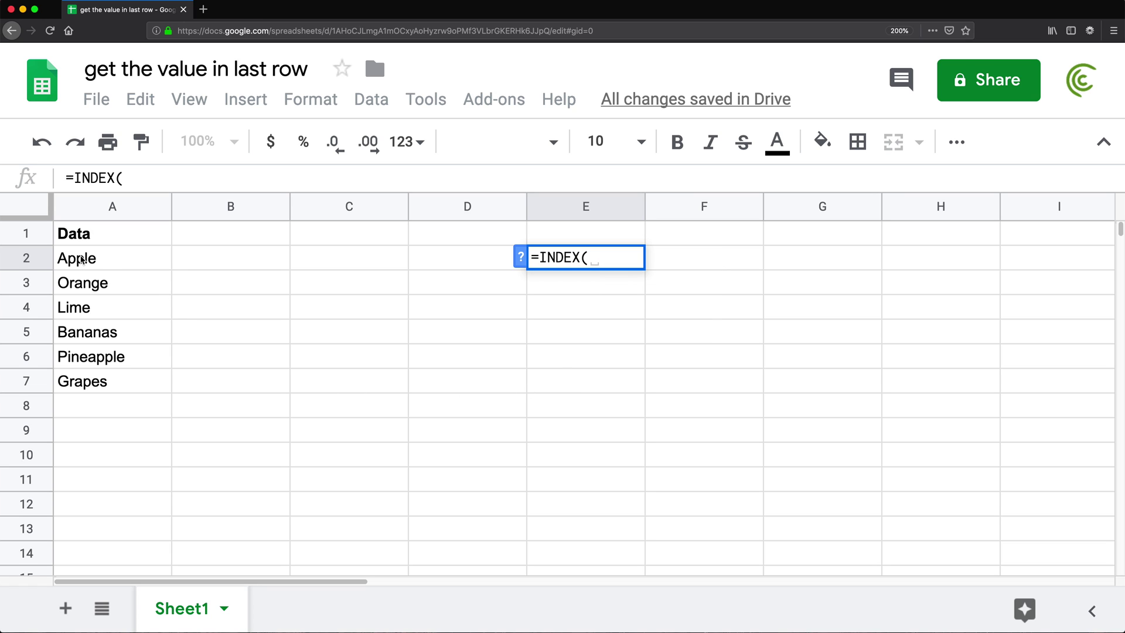
left_click_drag(77, 259, 80, 384)
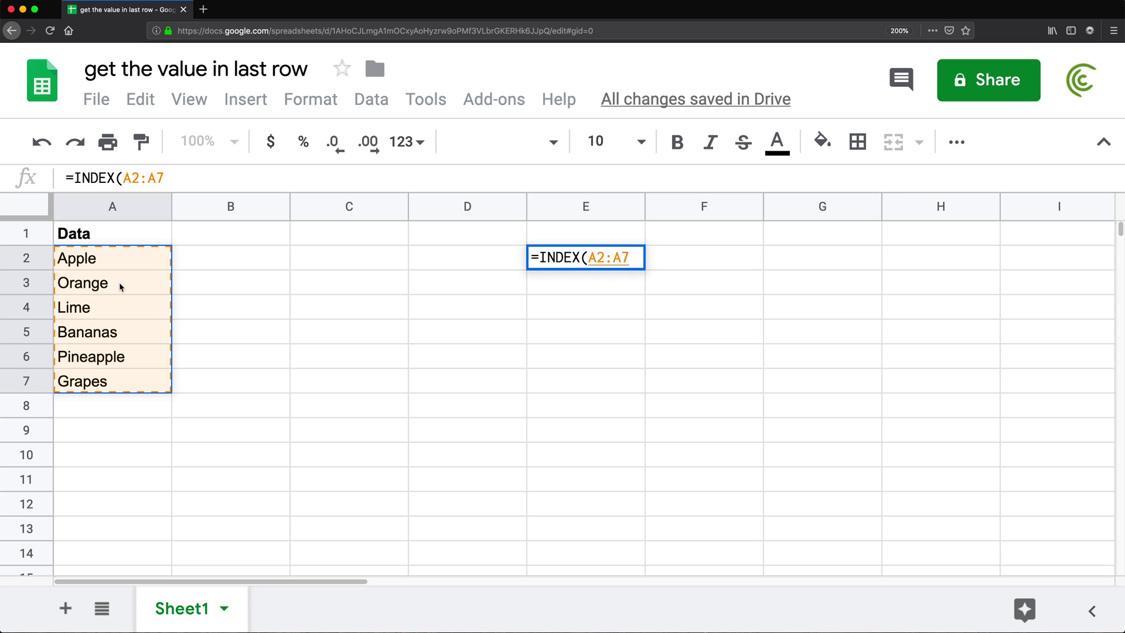
type(",")
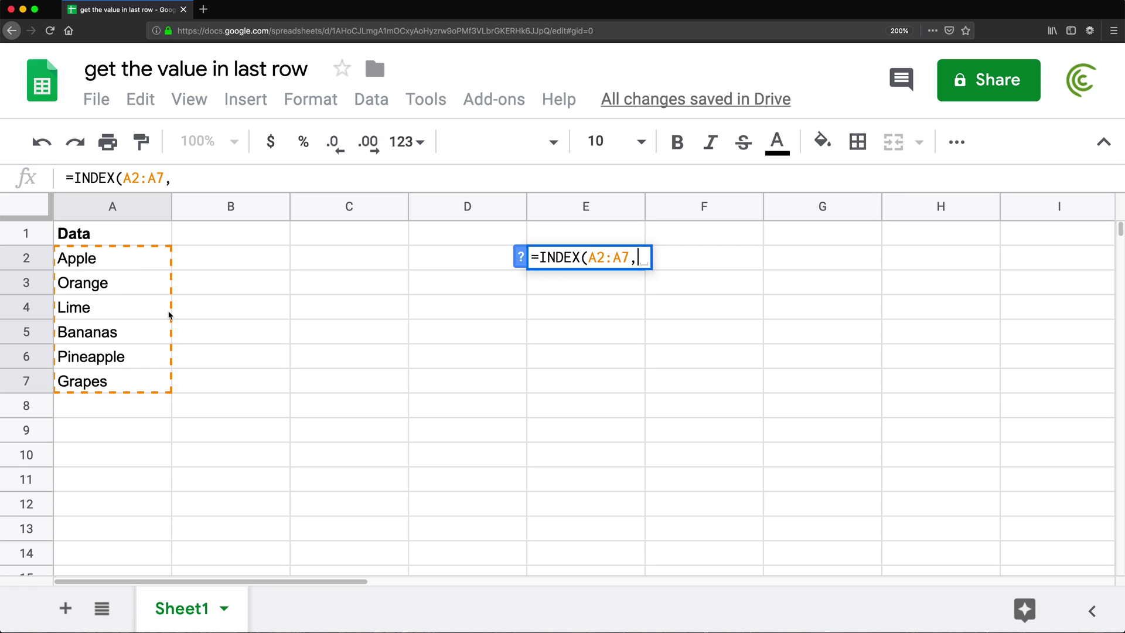
type("3)")
key("Return")
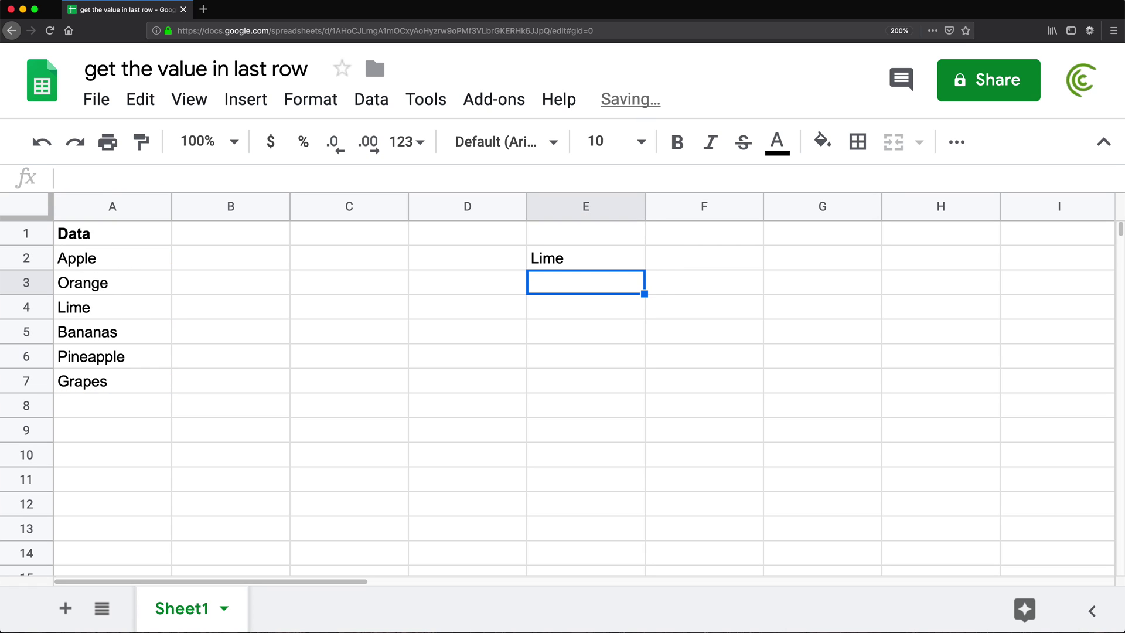
Change E2's row argument from 3 to 6 so it returns Grapes.
double_click(561, 258)
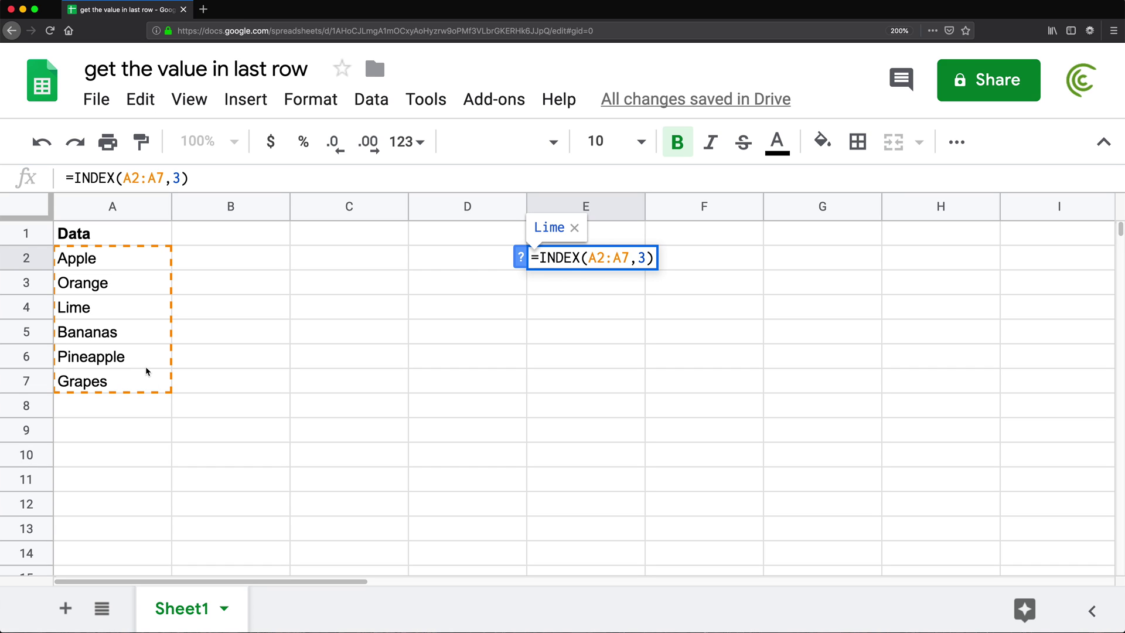
key("BackSpace")
type("6")
key("Return")
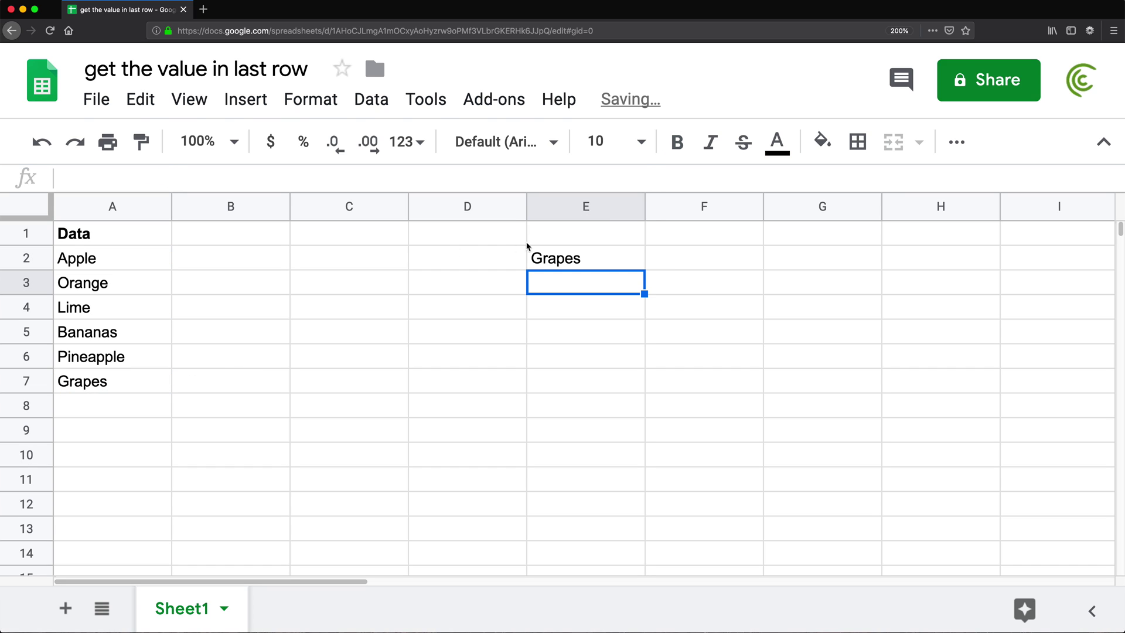
left_click(573, 264)
double_click(637, 259)
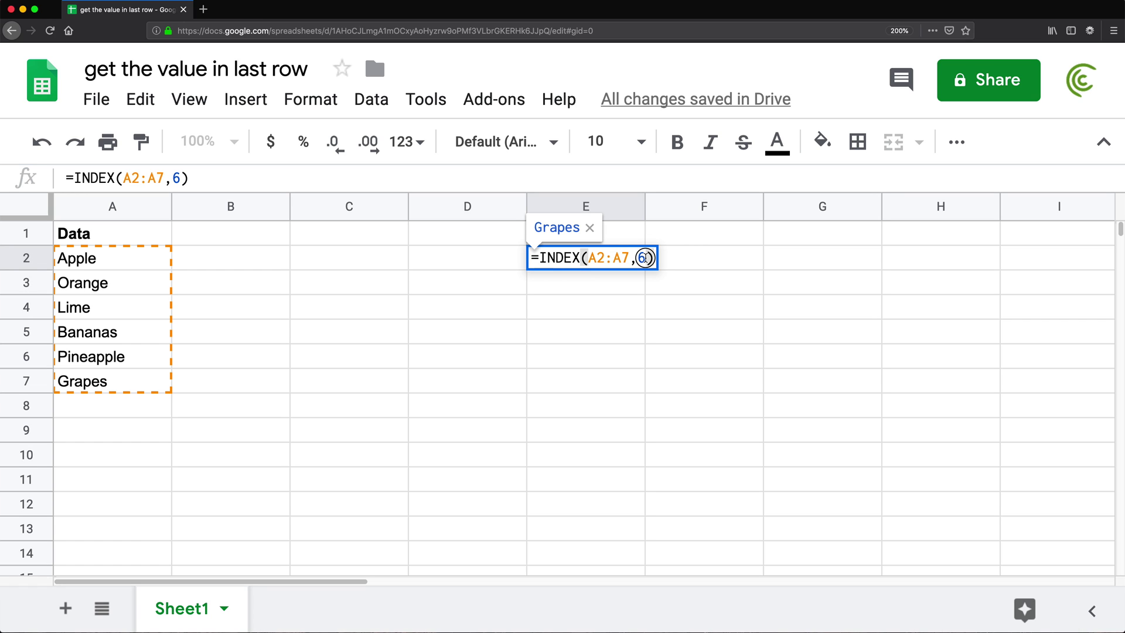
double_click(642, 259)
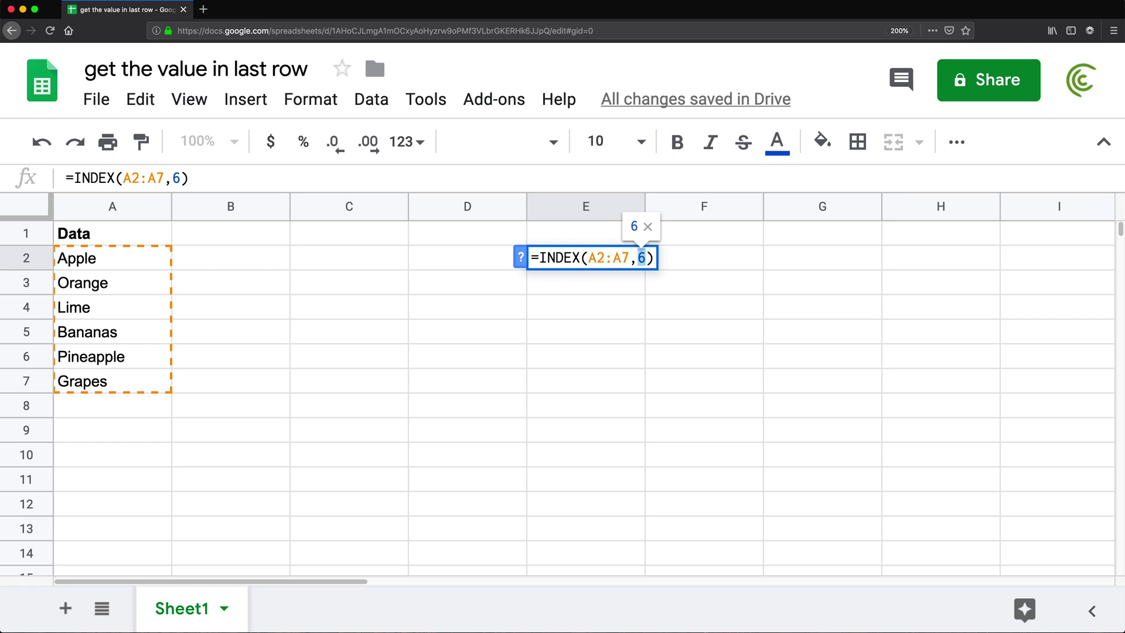
key("Return")
Delete Grapes from A7 to see E2 go blank, then undo the deletion.
left_click(108, 391)
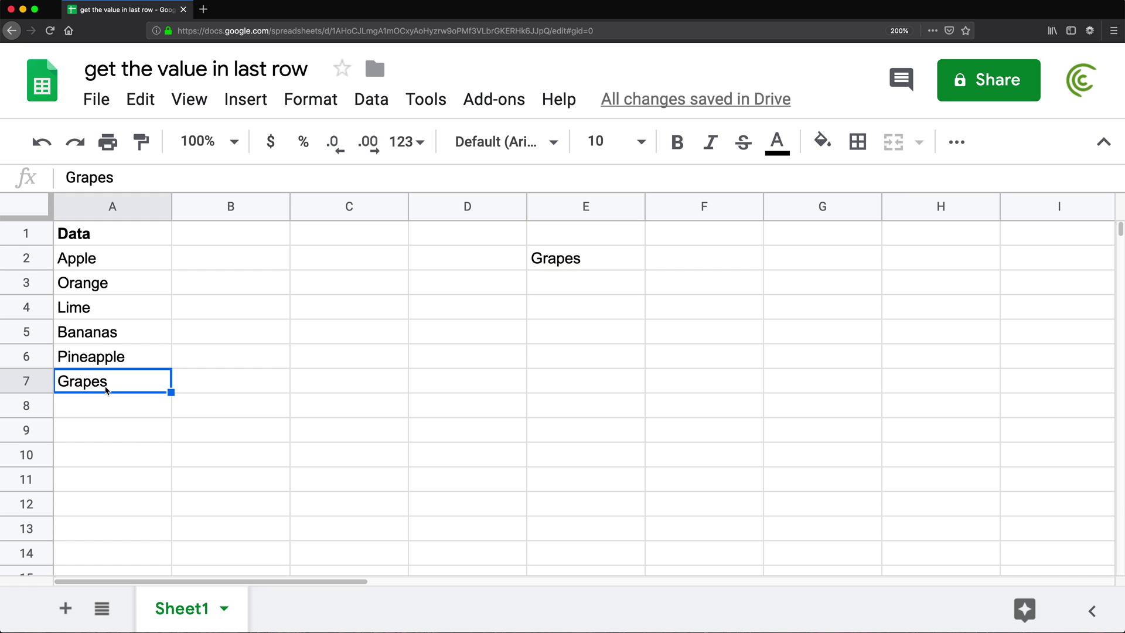
key("BackSpace")
double_click(575, 260)
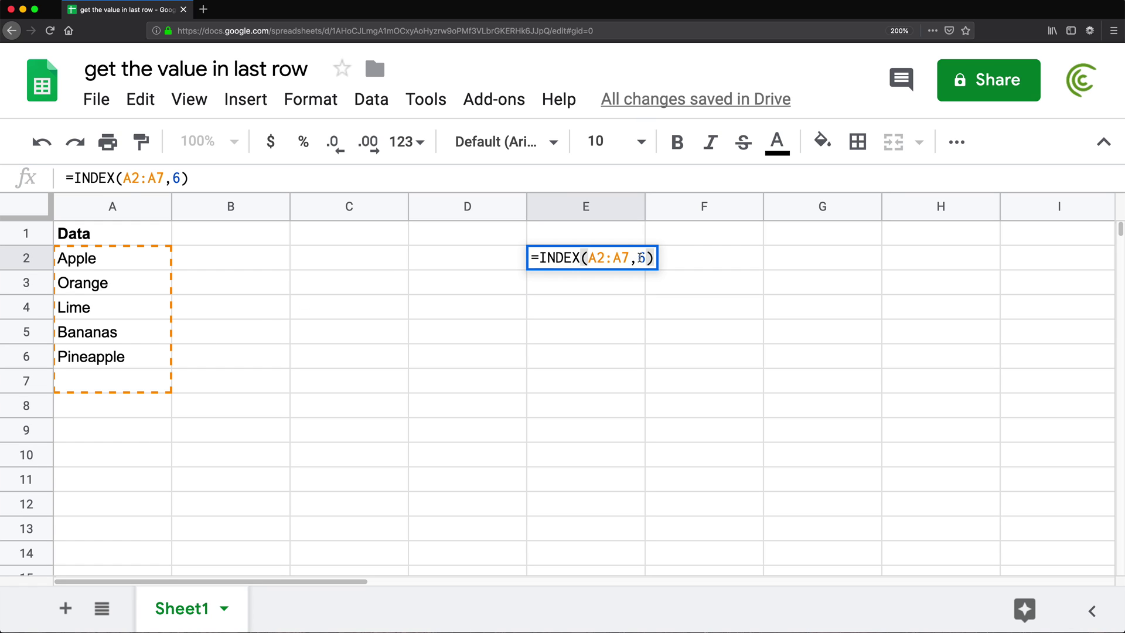
double_click(641, 258)
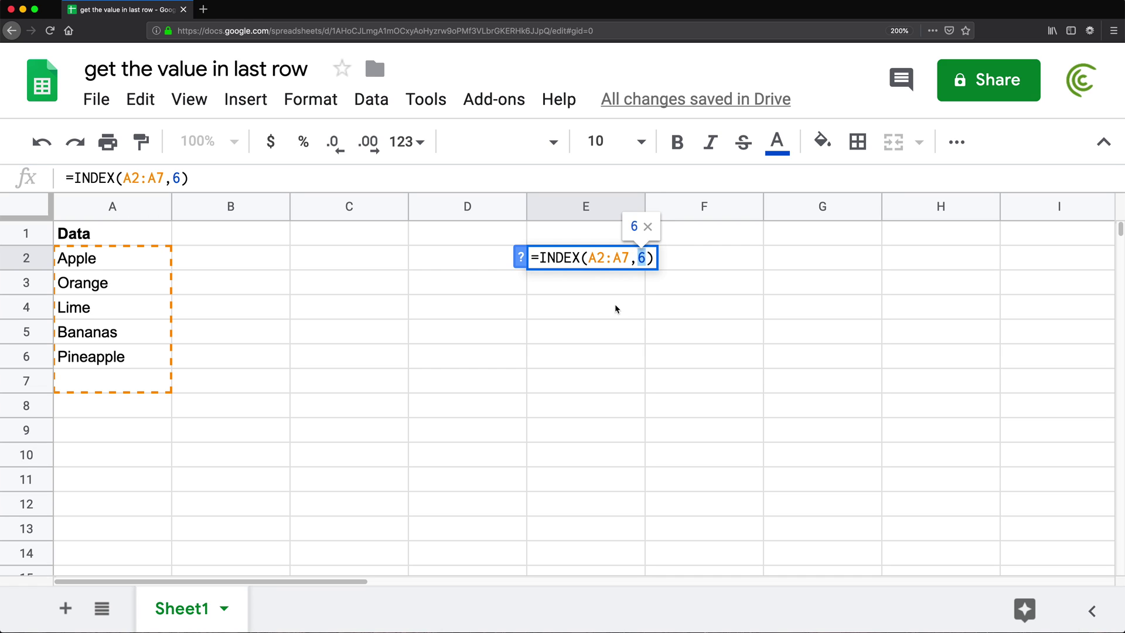
key("Return")
key("super+z")
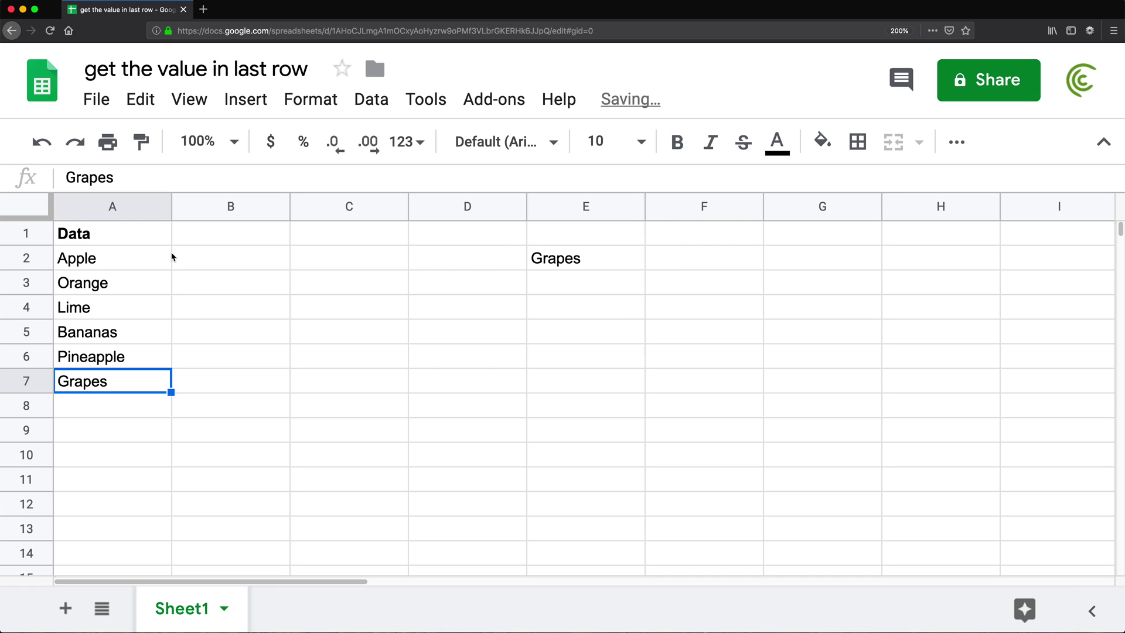
Enter =COUNTA(A2:A7) in F2, returning 6.
left_click(706, 256)
type("=COUN")
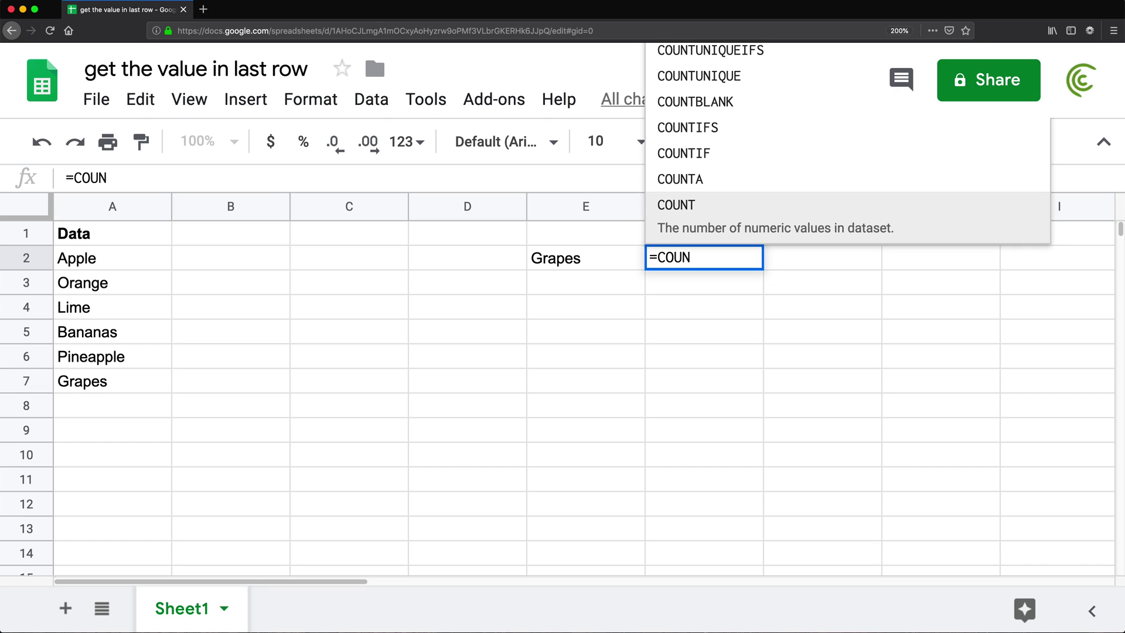
type("TA(")
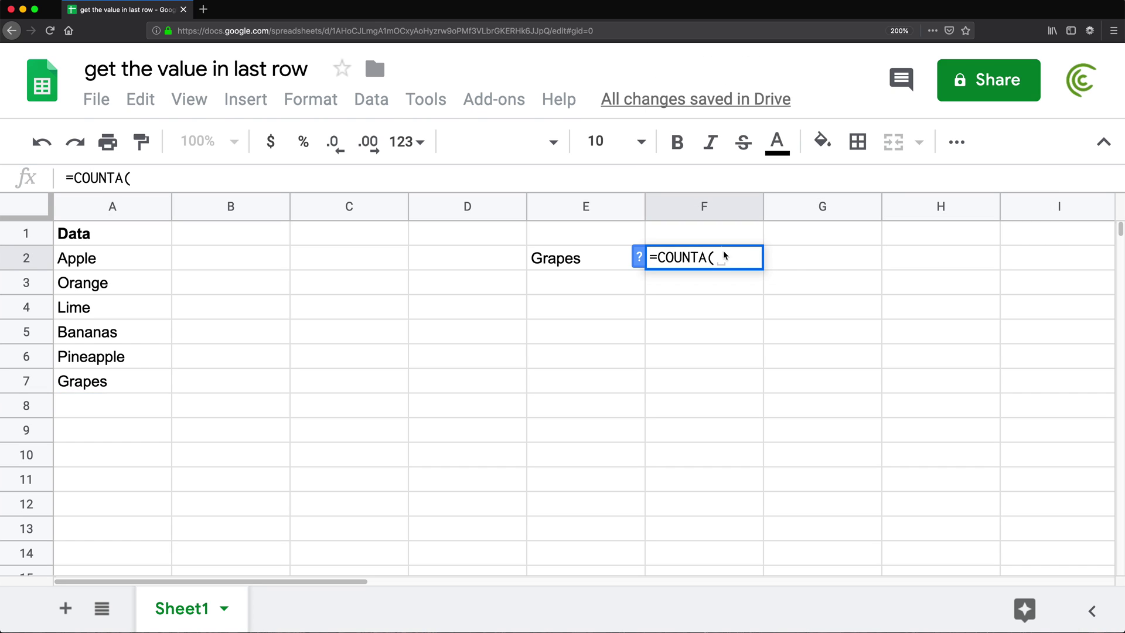
left_click_drag(88, 261, 121, 380)
type(")")
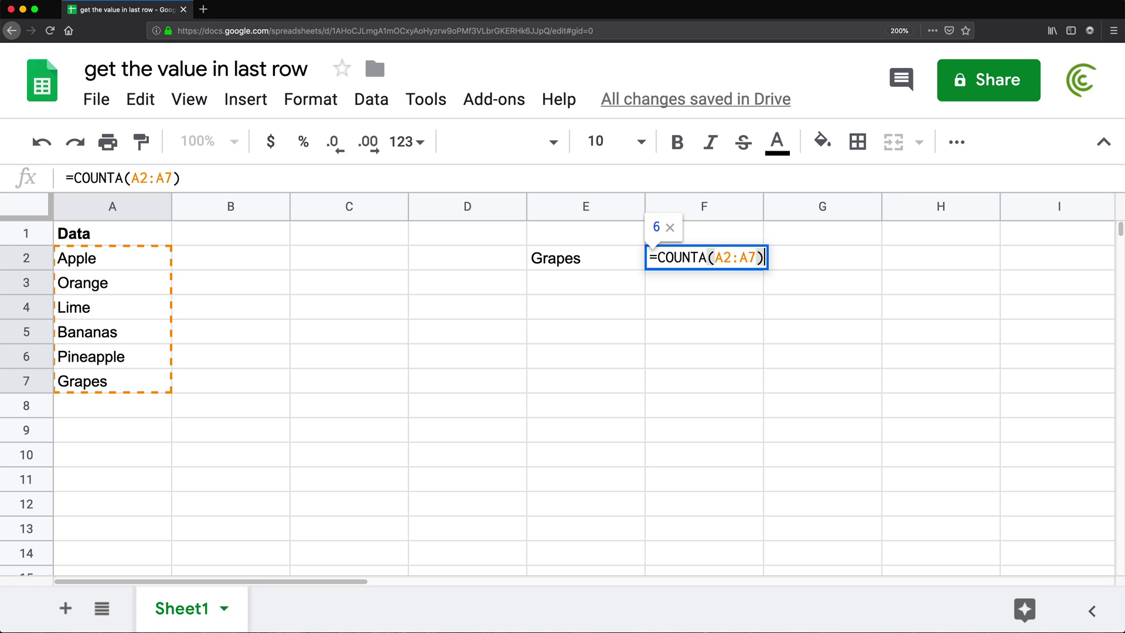
key("Return")
double_click(720, 258)
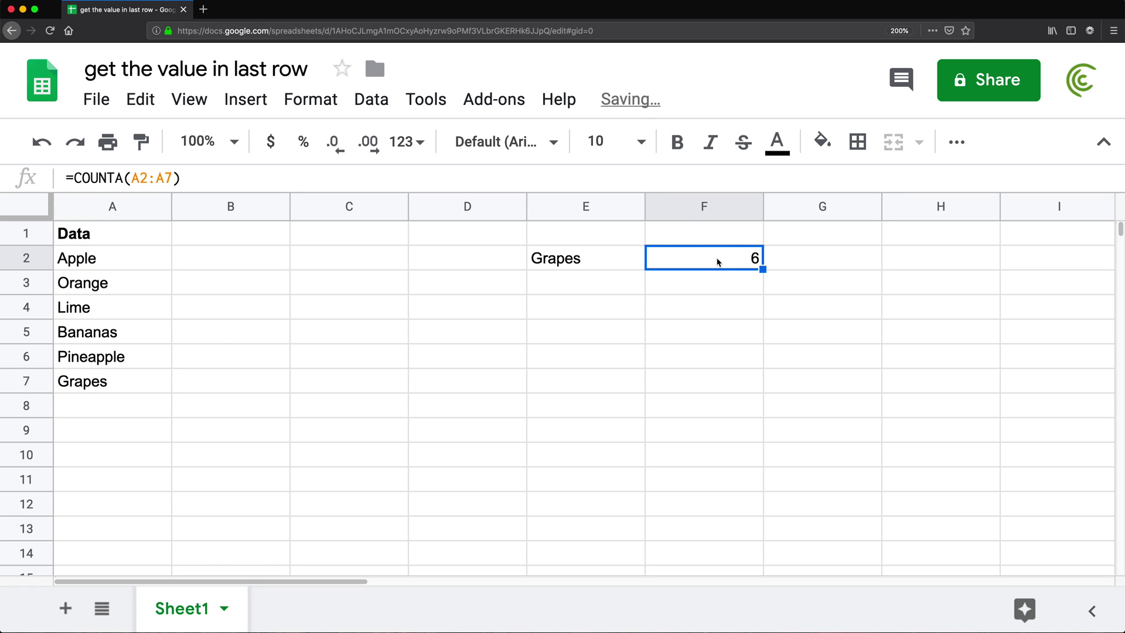
key("Return")
Delete Grapes and Pineapple to watch the count drop, then undo both deletions.
left_click(111, 381)
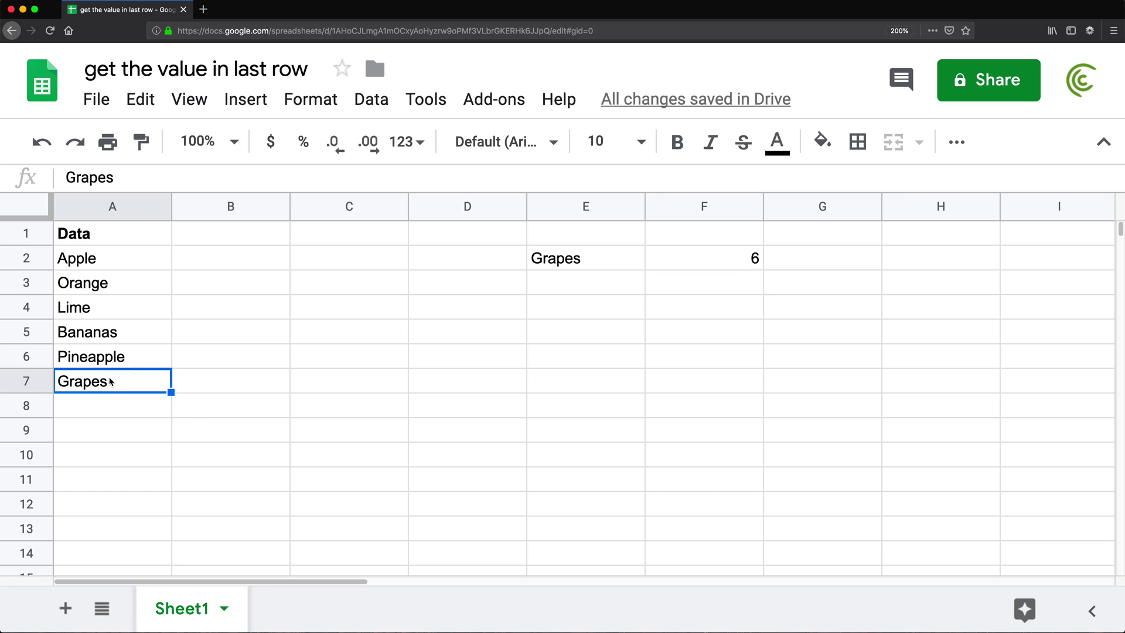
key("Delete")
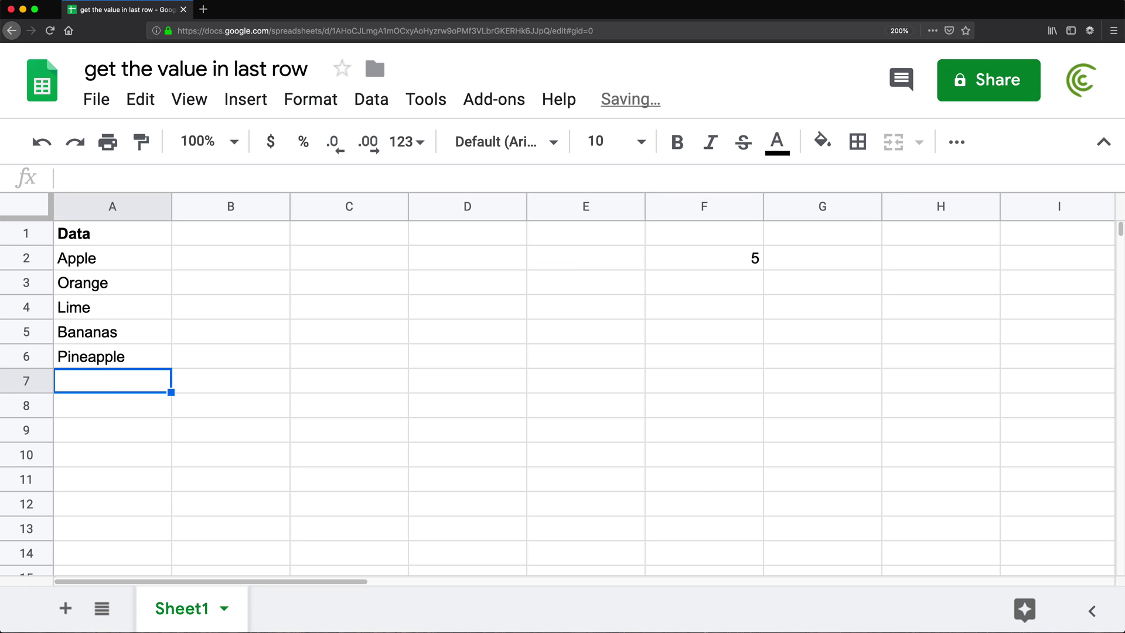
left_click(724, 259)
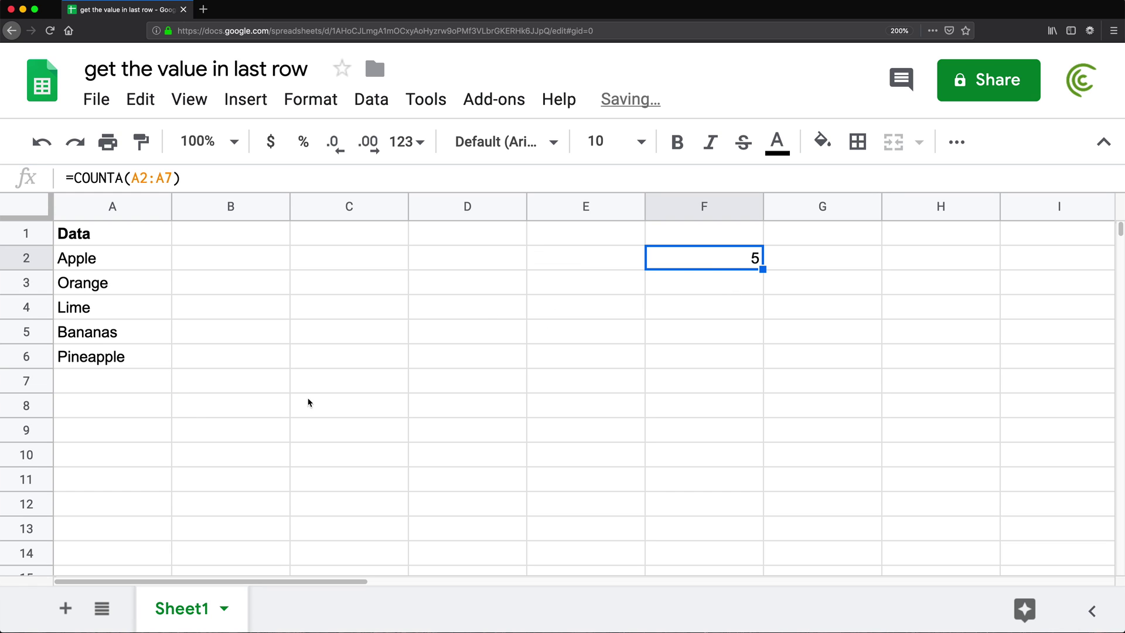
left_click(97, 359)
key("Delete")
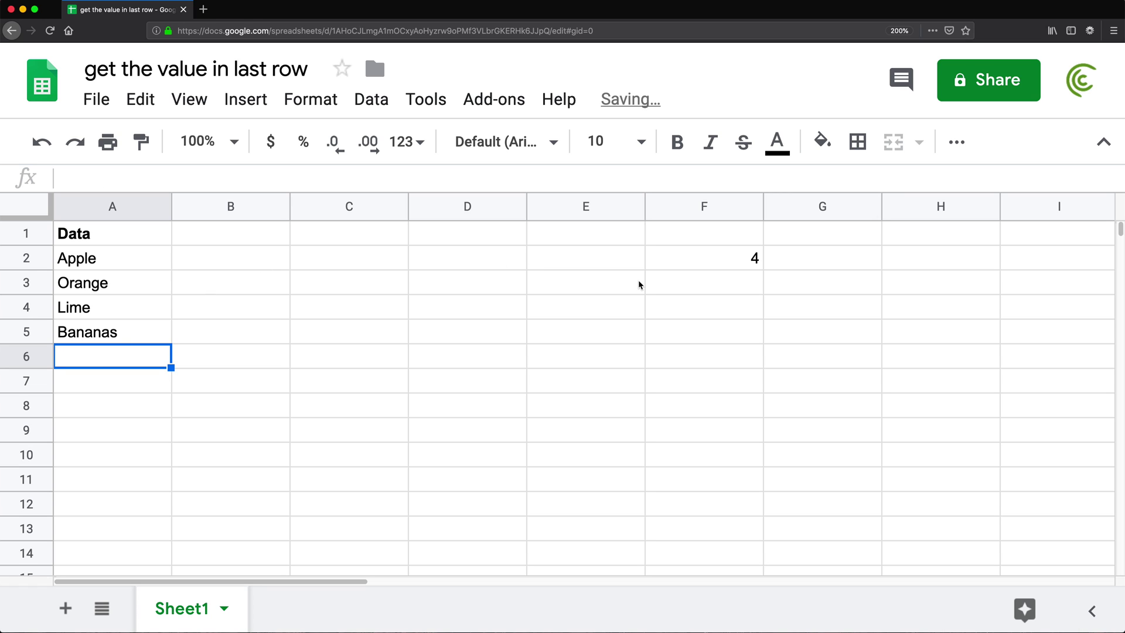
key("ctrl+z")
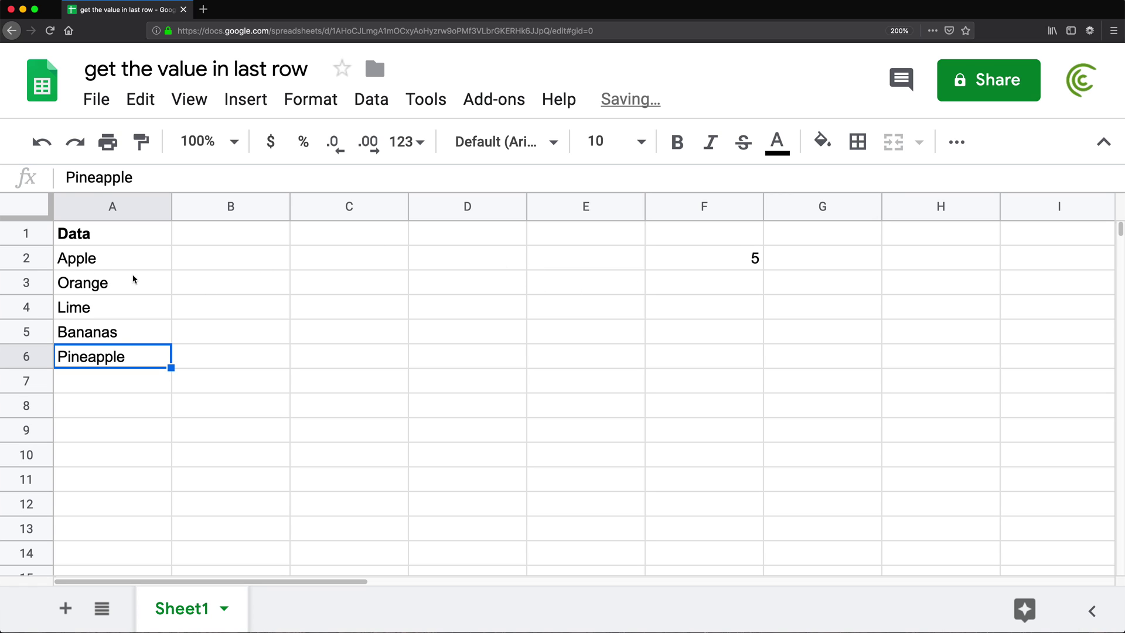
key("ctrl+z")
Highlight the six fruits, then select the COUNTA(A2:A7) text inside F2's formula.
left_click_drag(117, 264, 117, 373)
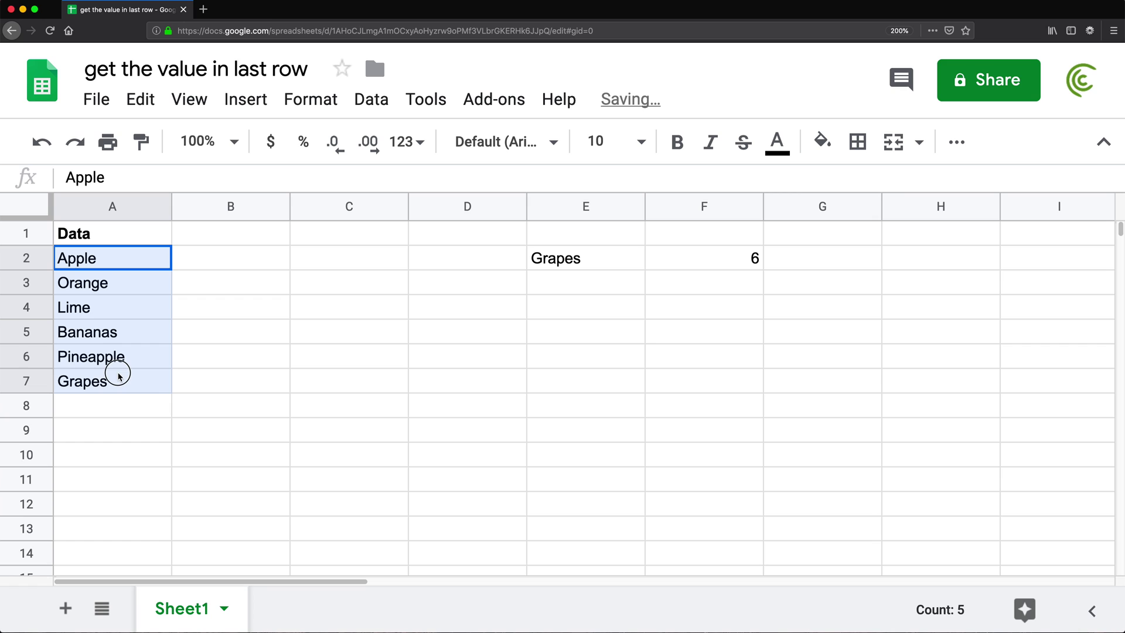
left_click(722, 258)
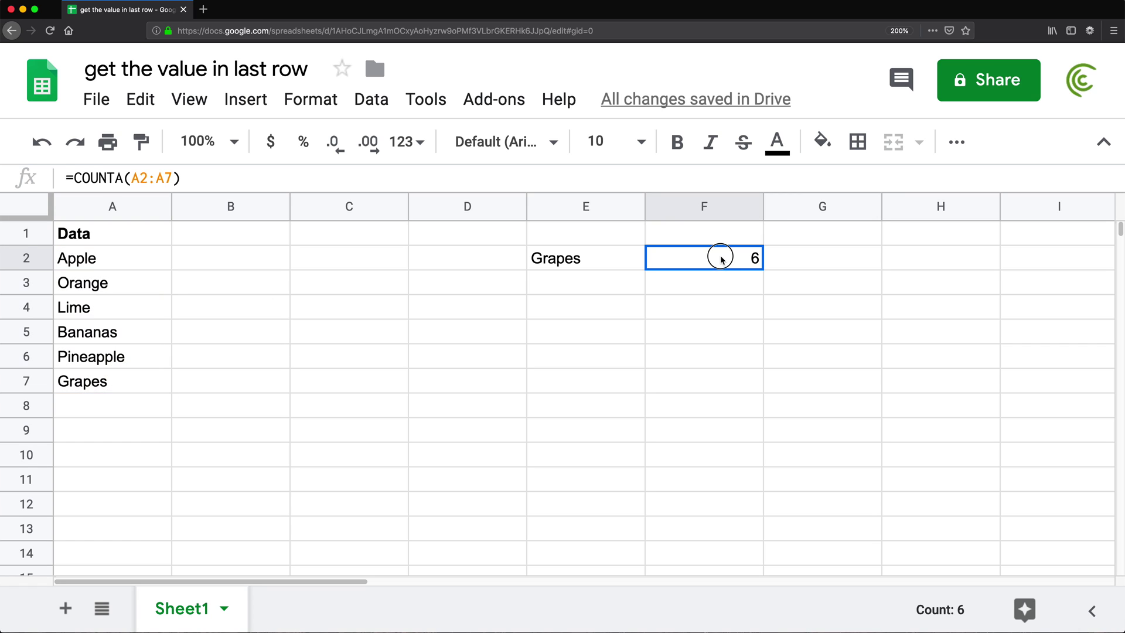
double_click(722, 258)
left_click_drag(655, 258, 805, 263)
key("super+c")
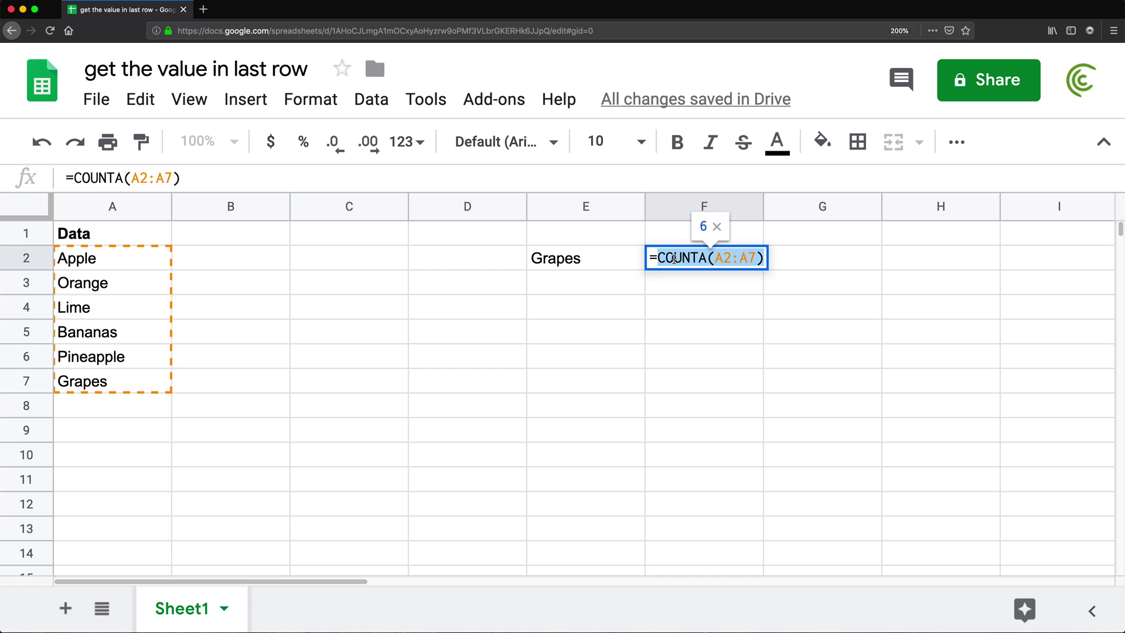
Replace the 6 in E2 with COUNTA(A2:A7), giving =INDEX(A2:A7,COUNTA(A2:A7)).
key("Escape")
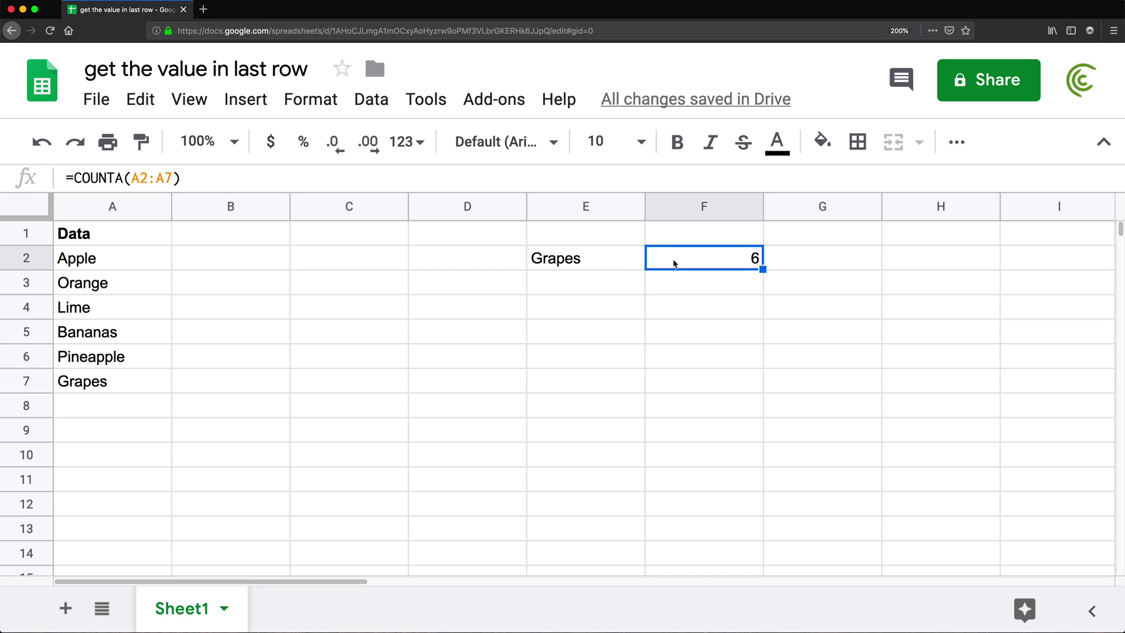
double_click(558, 261)
left_click(649, 257)
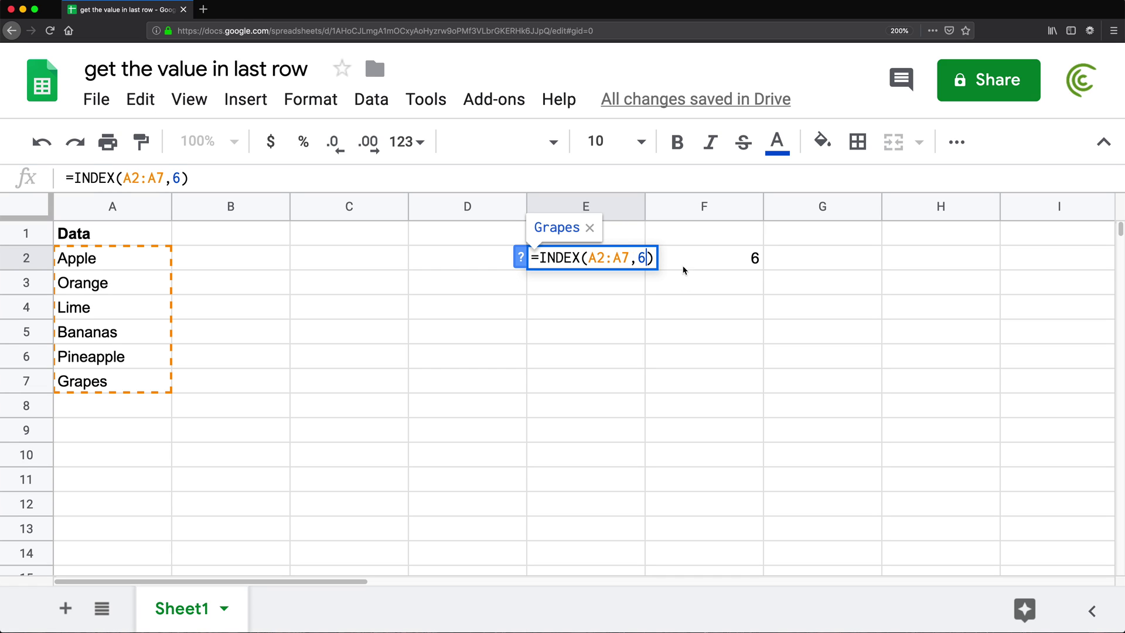
key("BackSpace")
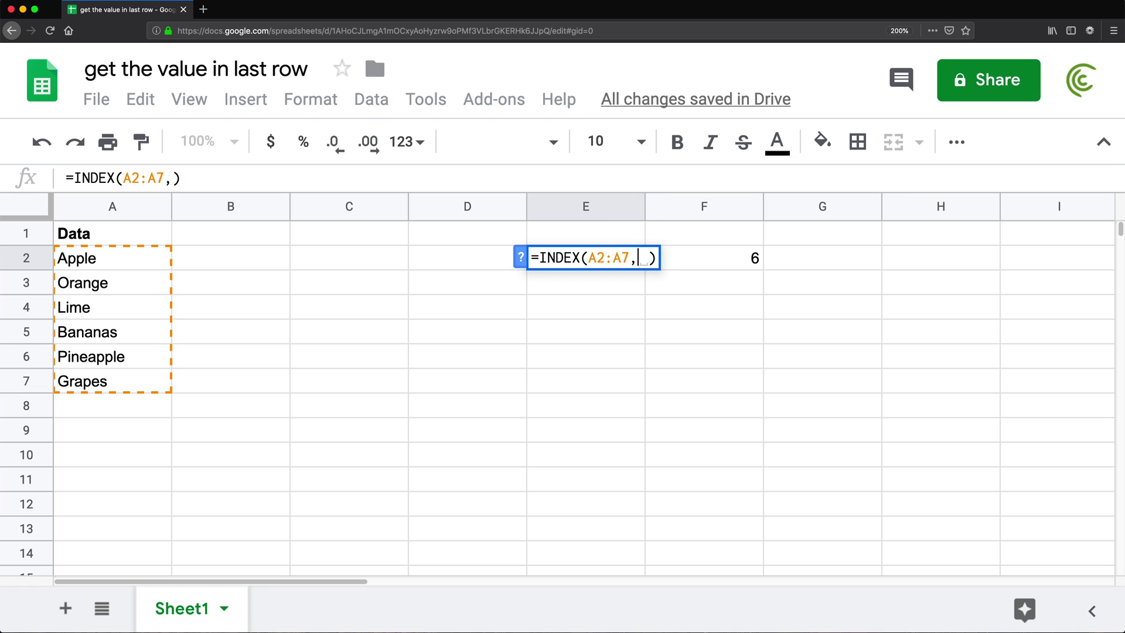
key("super+v")
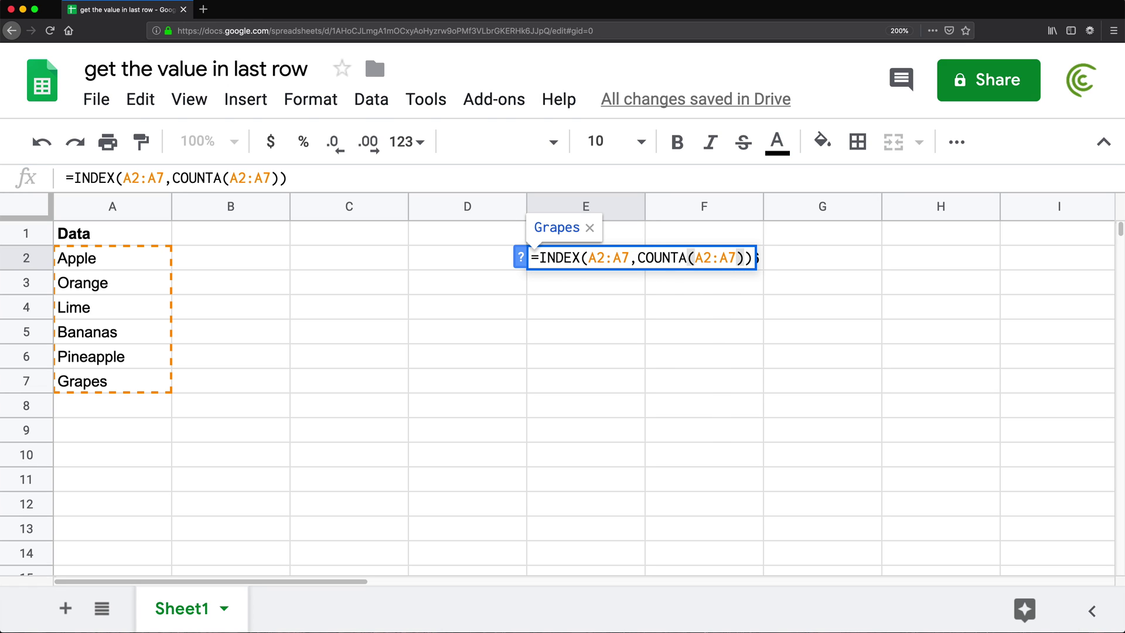
key("Return")
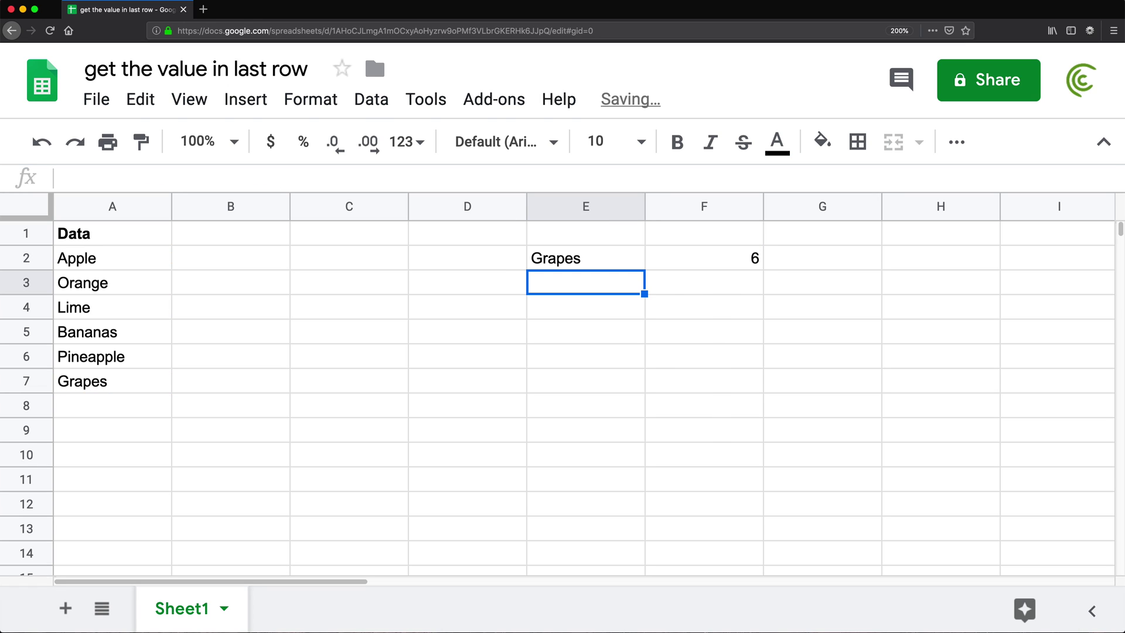
Clear Grapes and Pineapple to test E2's result, then restore both entries.
left_click(106, 392)
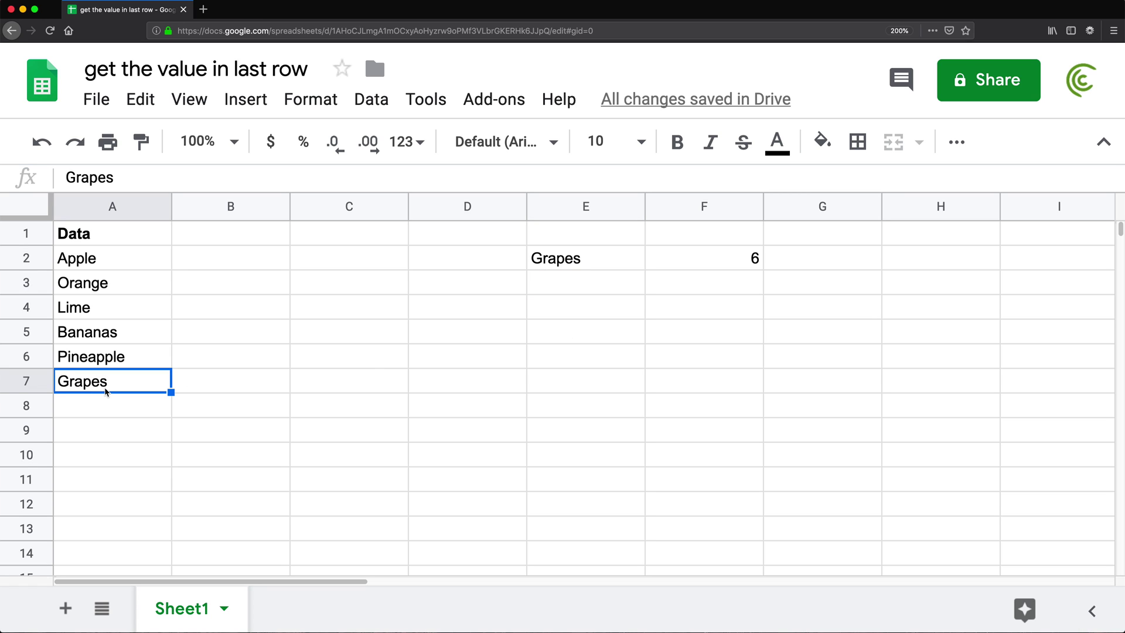
key("Delete")
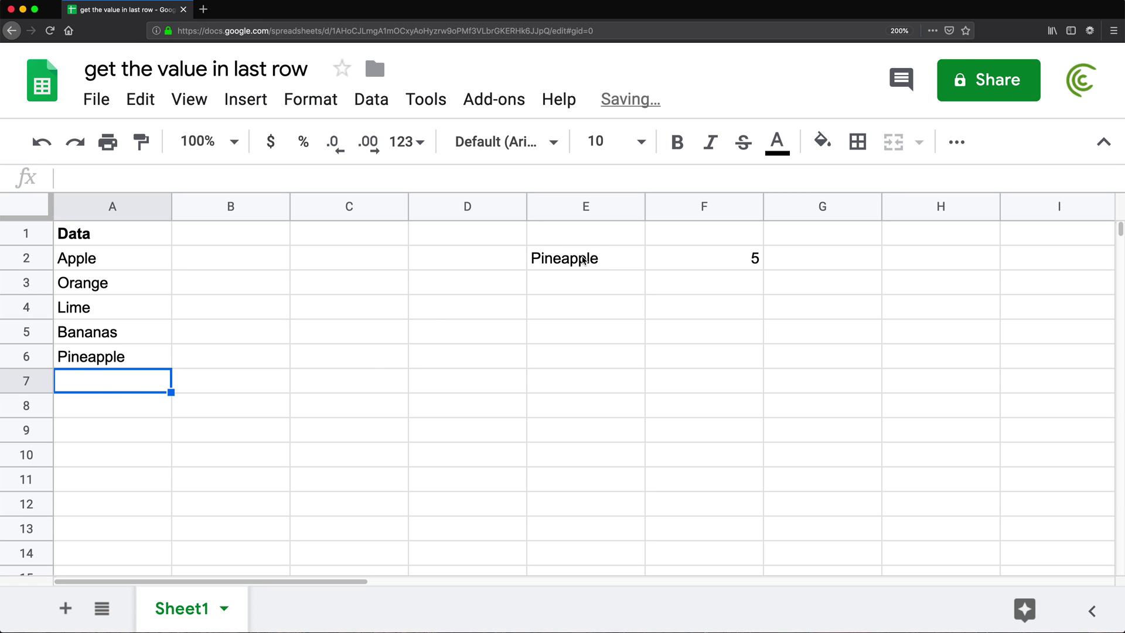
left_click(124, 366)
key("Delete")
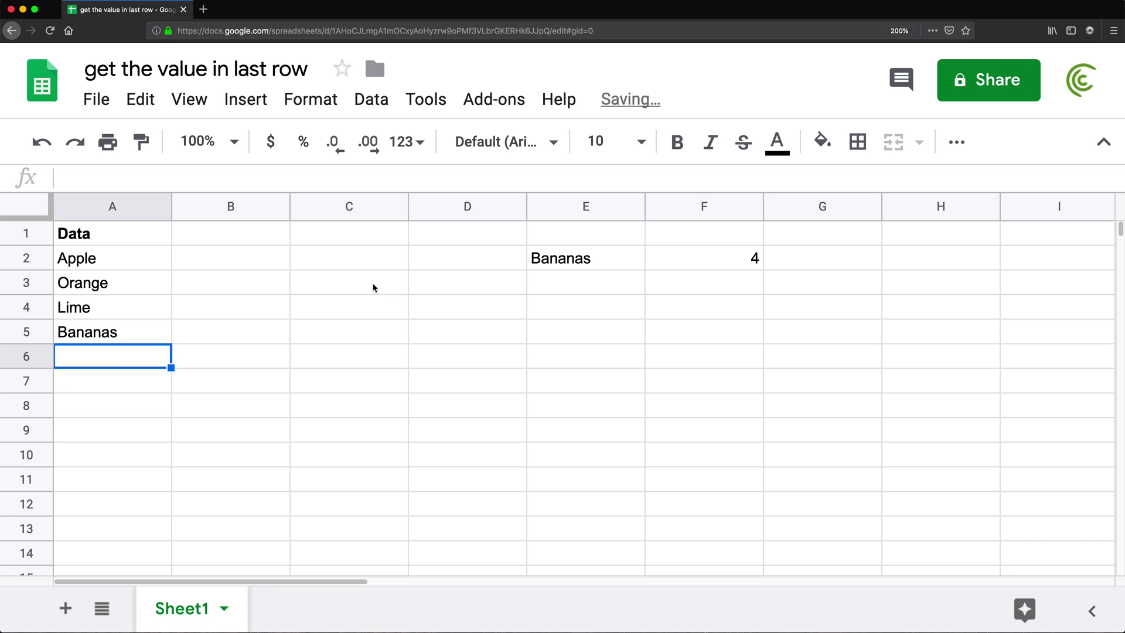
key("super+z")
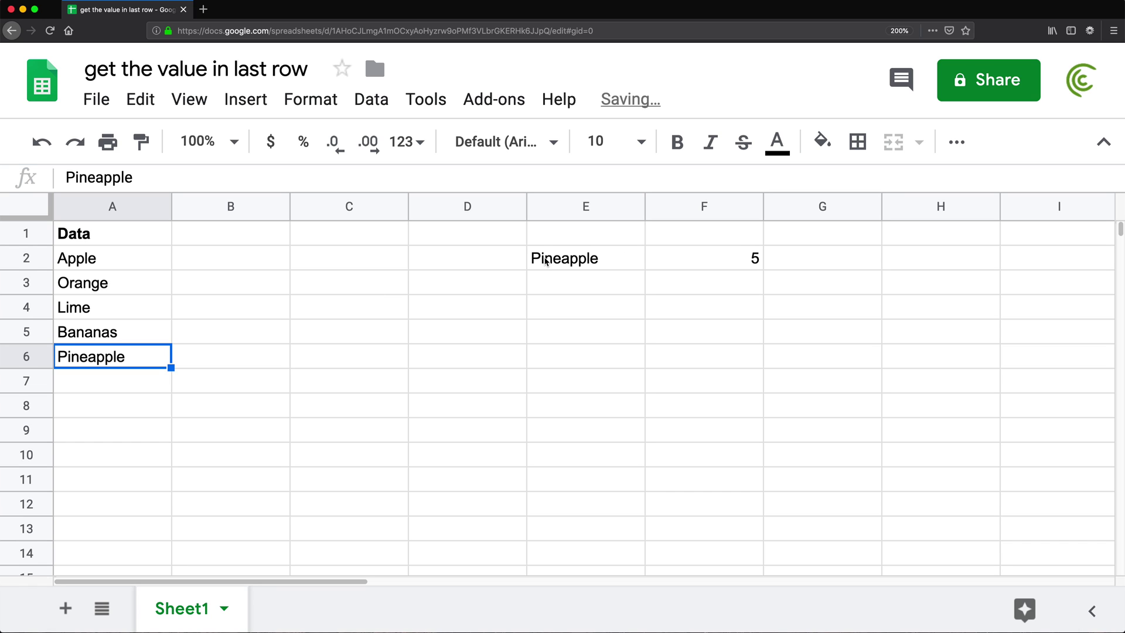
key("super+z")
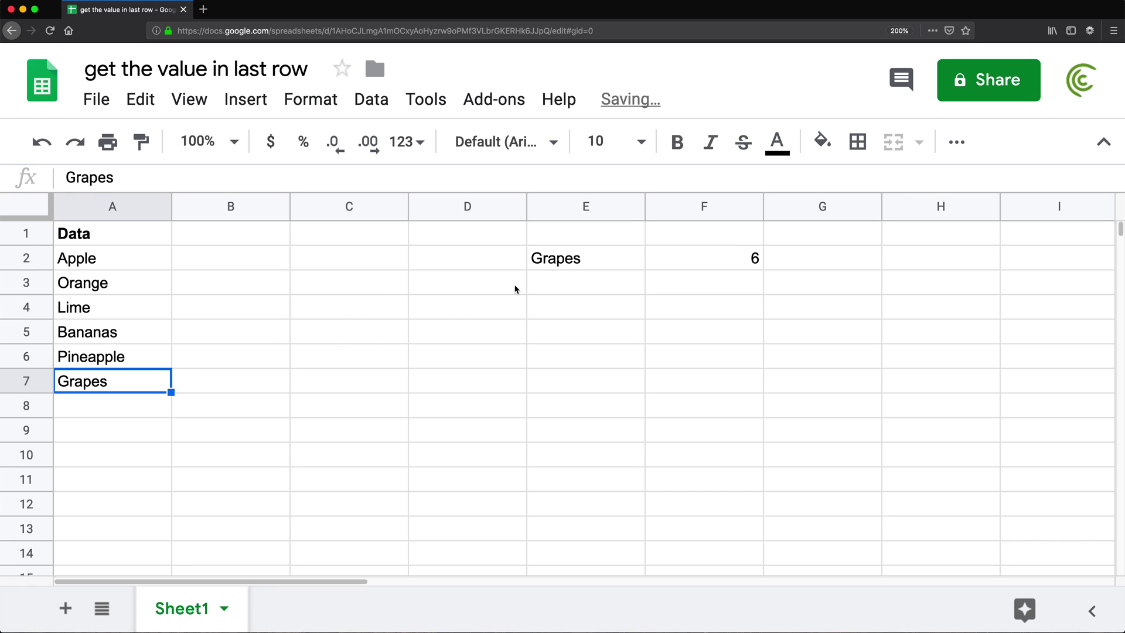
double_click(558, 261)
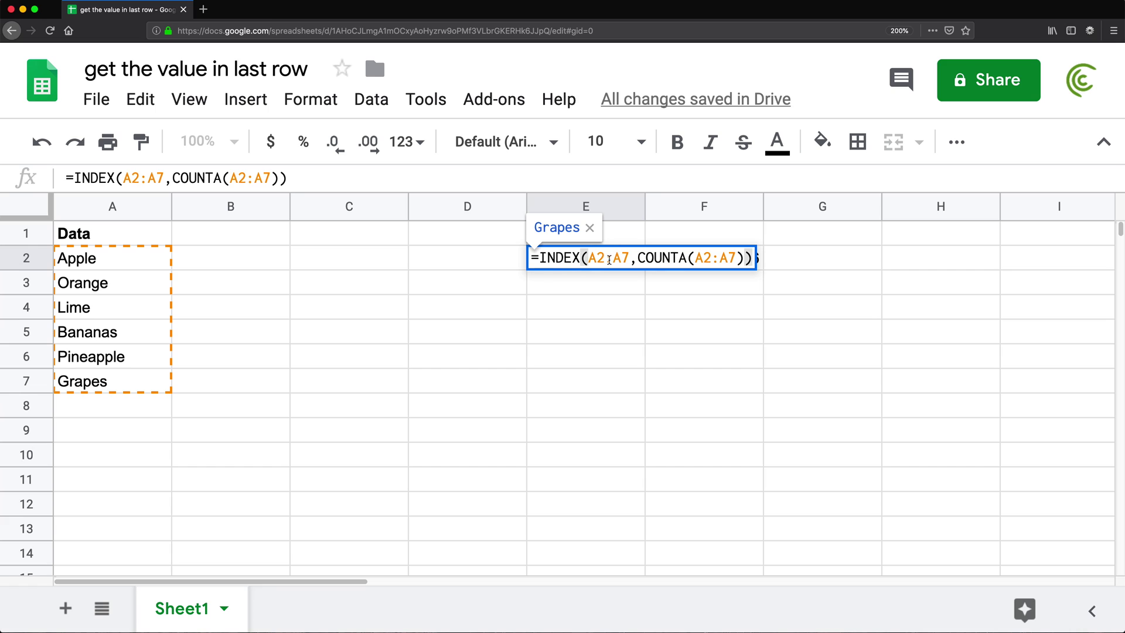
Change both A2:A7 ranges in E2 to A2:A, giving =INDEX(A2:A,COUNTA(A2:A)).
left_click_drag(630, 257, 591, 259)
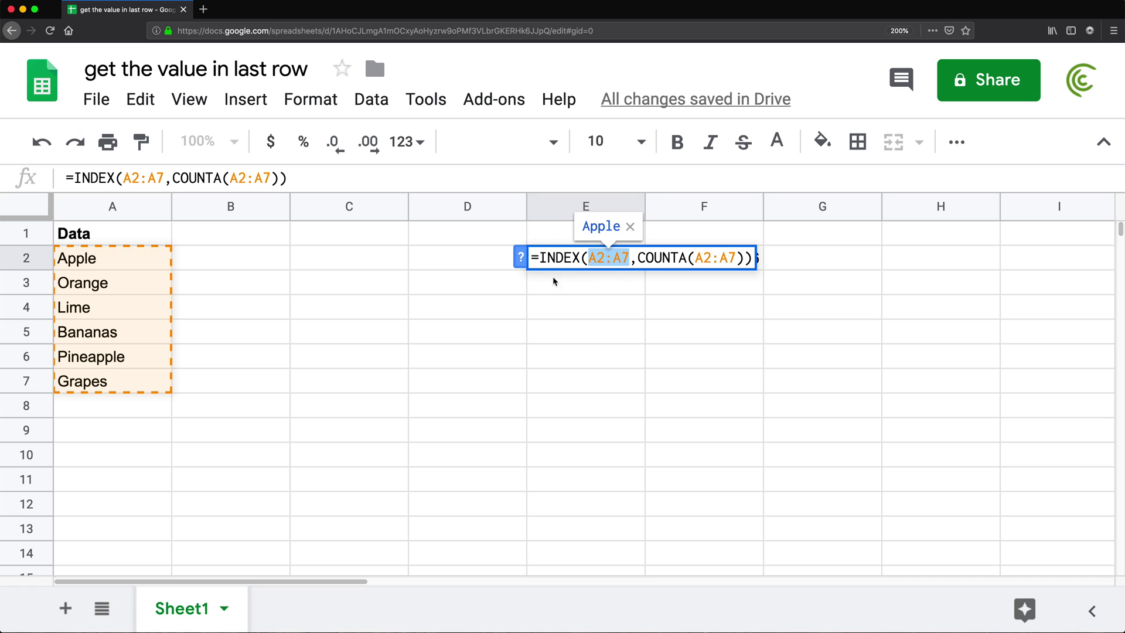
key("BackSpace")
left_click_drag(94, 267, 107, 525)
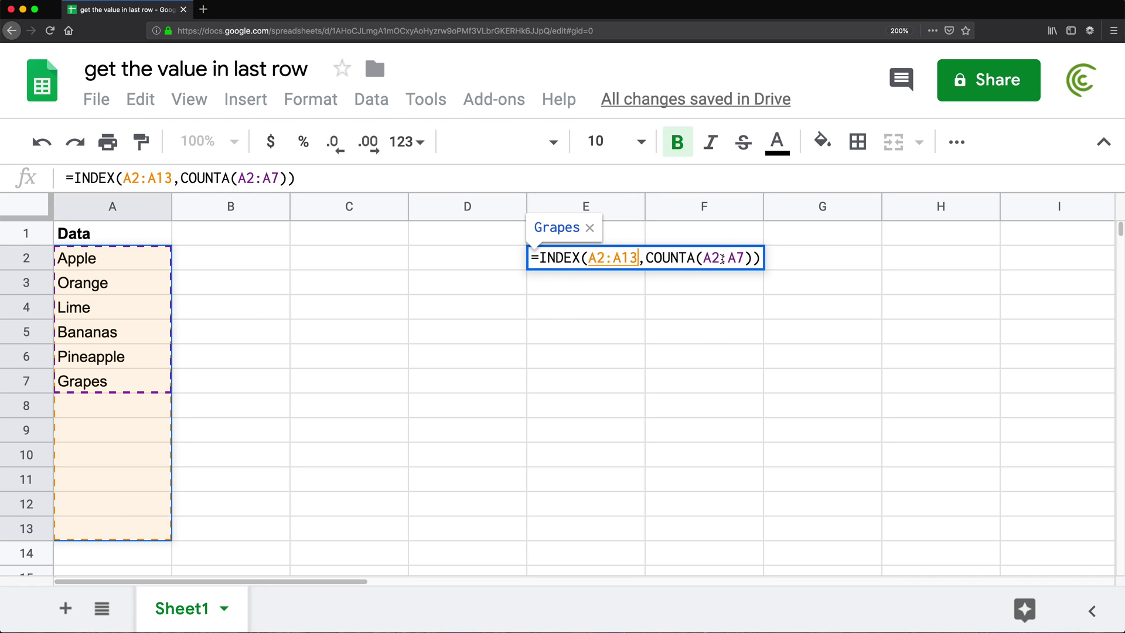
left_click_drag(702, 258, 741, 257)
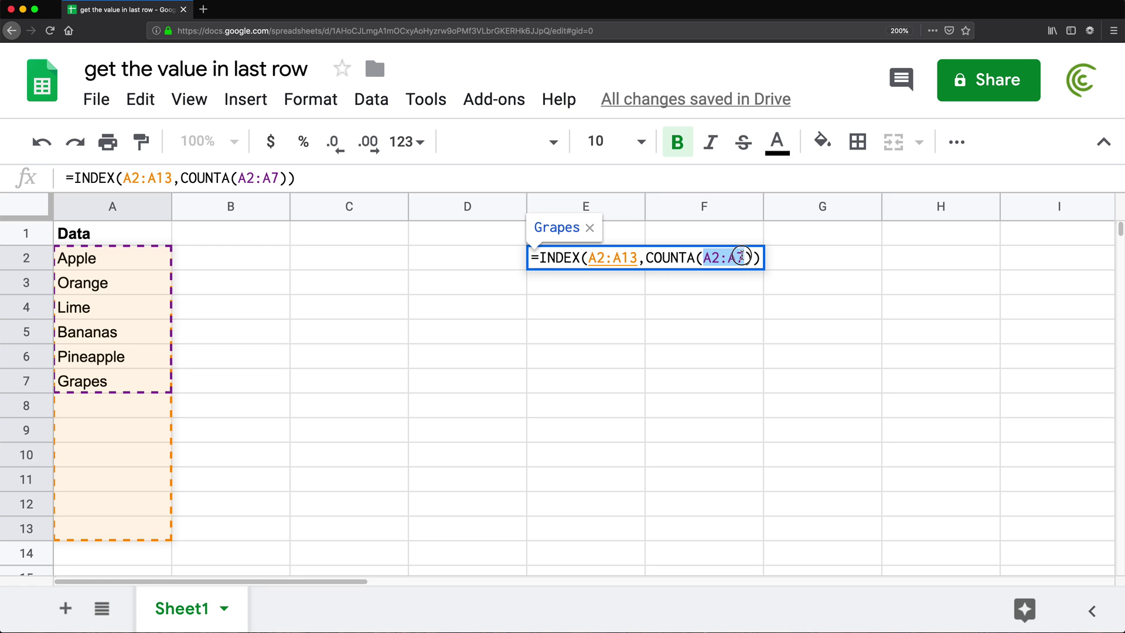
left_click(638, 258)
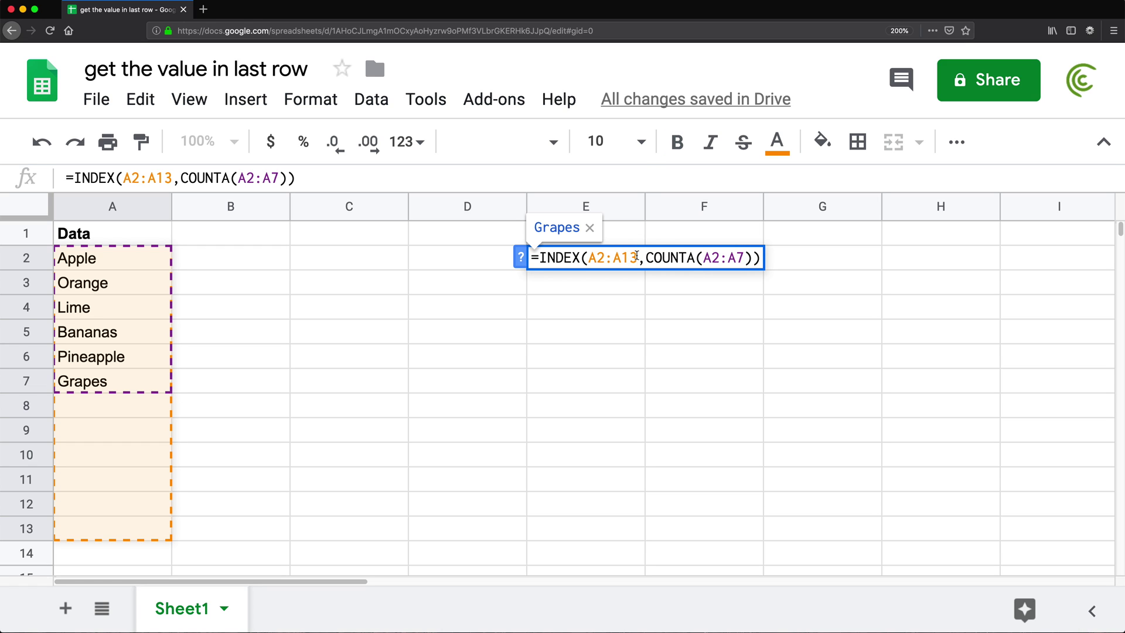
key("BackSpace")
key("BackSpace")
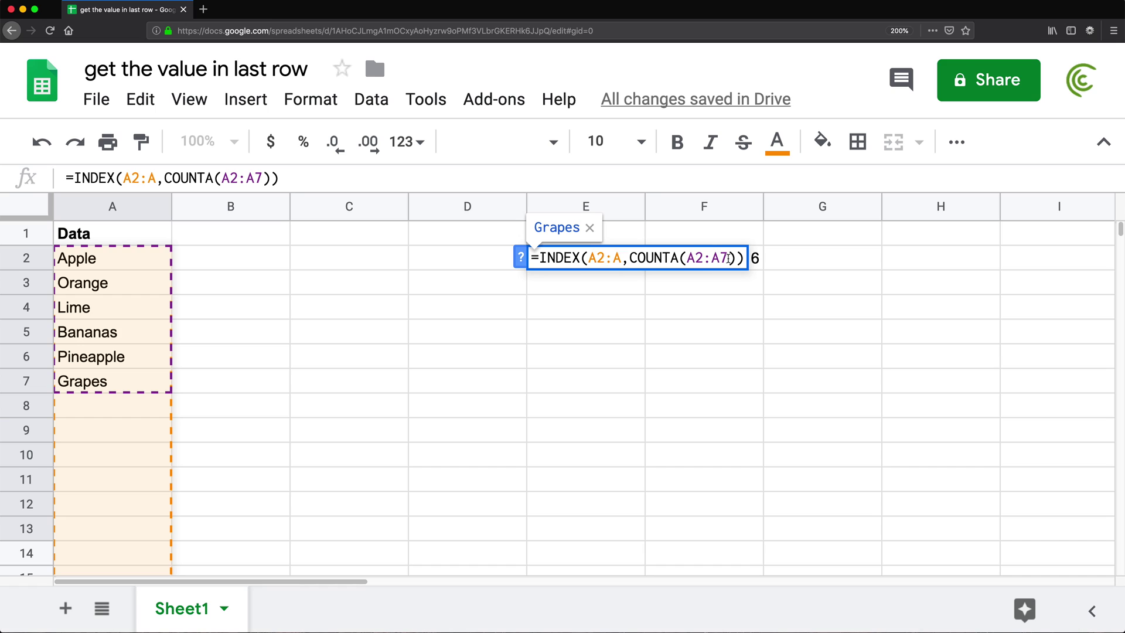
key("BackSpace")
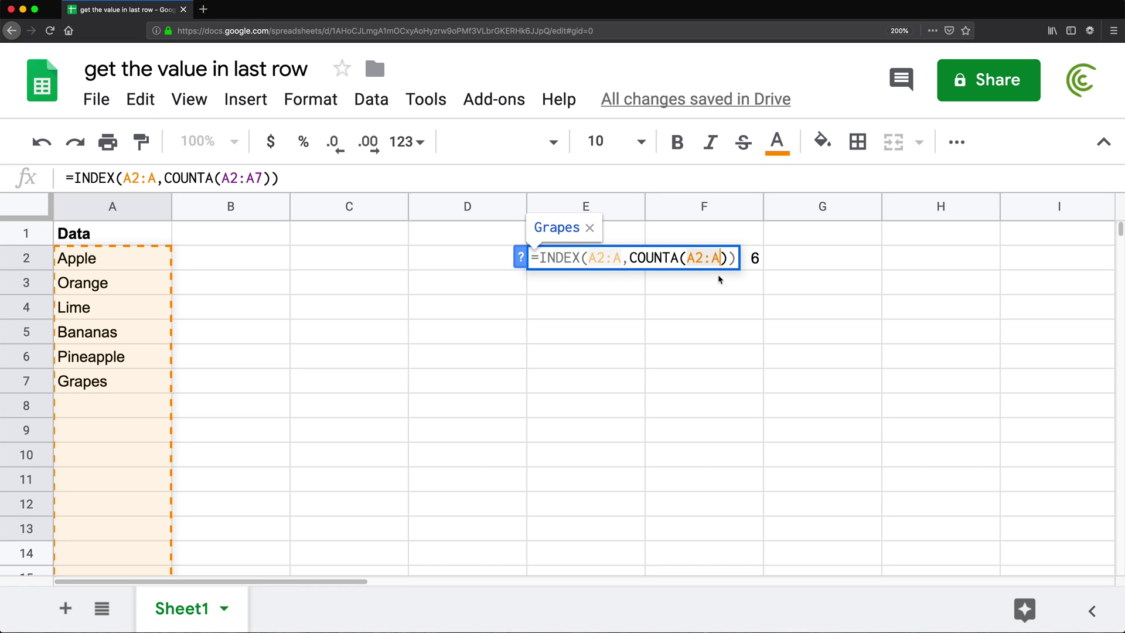
left_click(736, 257)
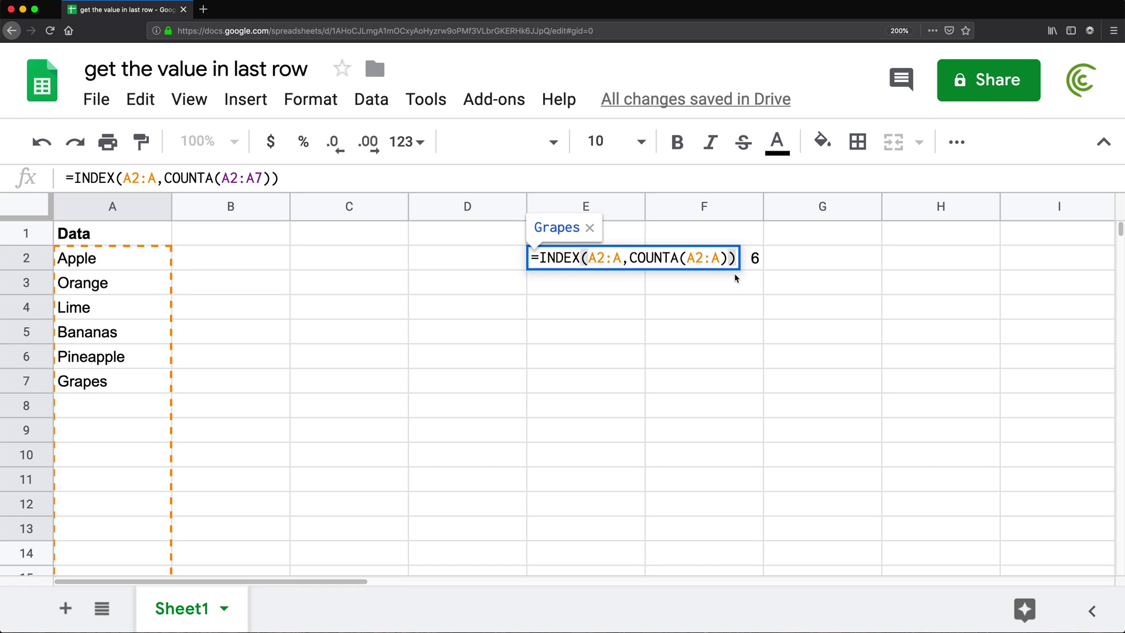
key("Return")
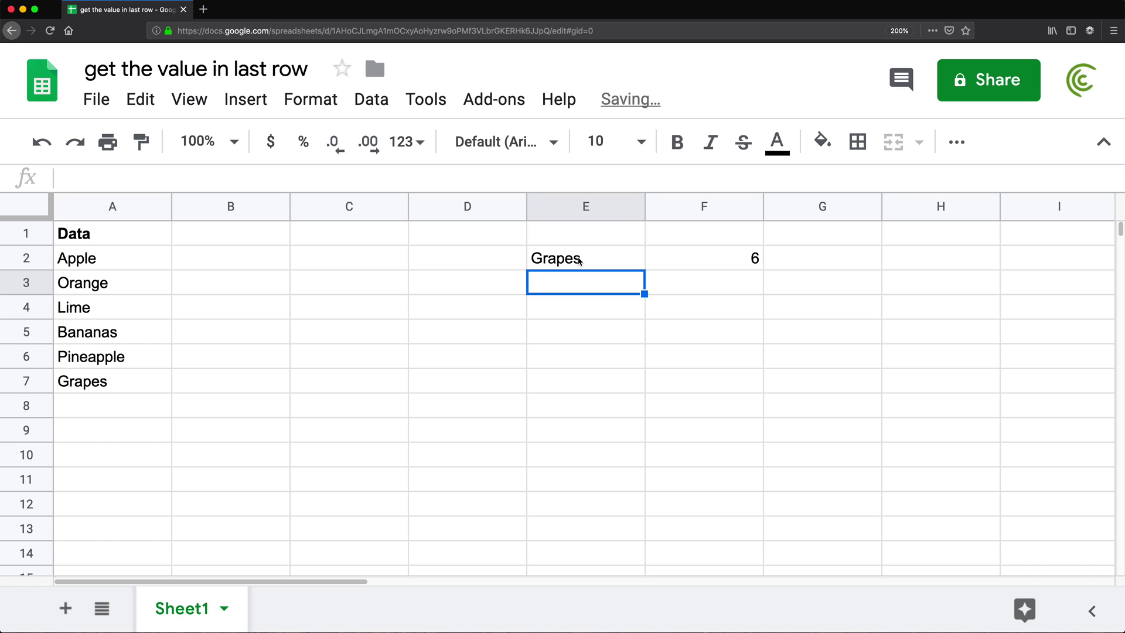
Add Pears in A8 and confirm E2 now returns Pears.
left_click(79, 402)
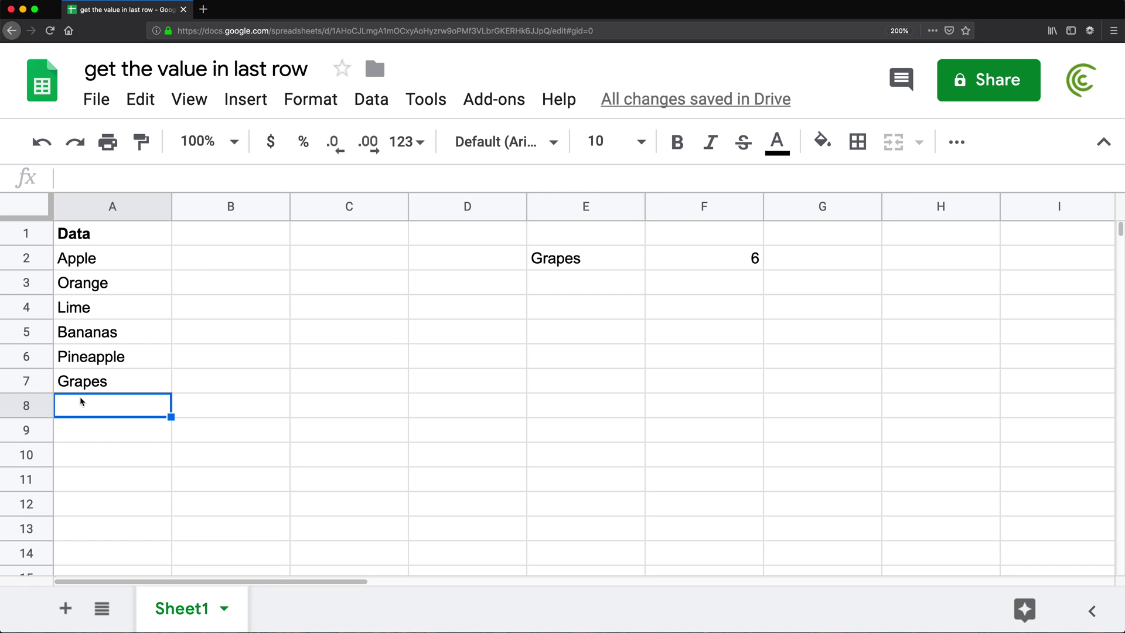
type("Pears")
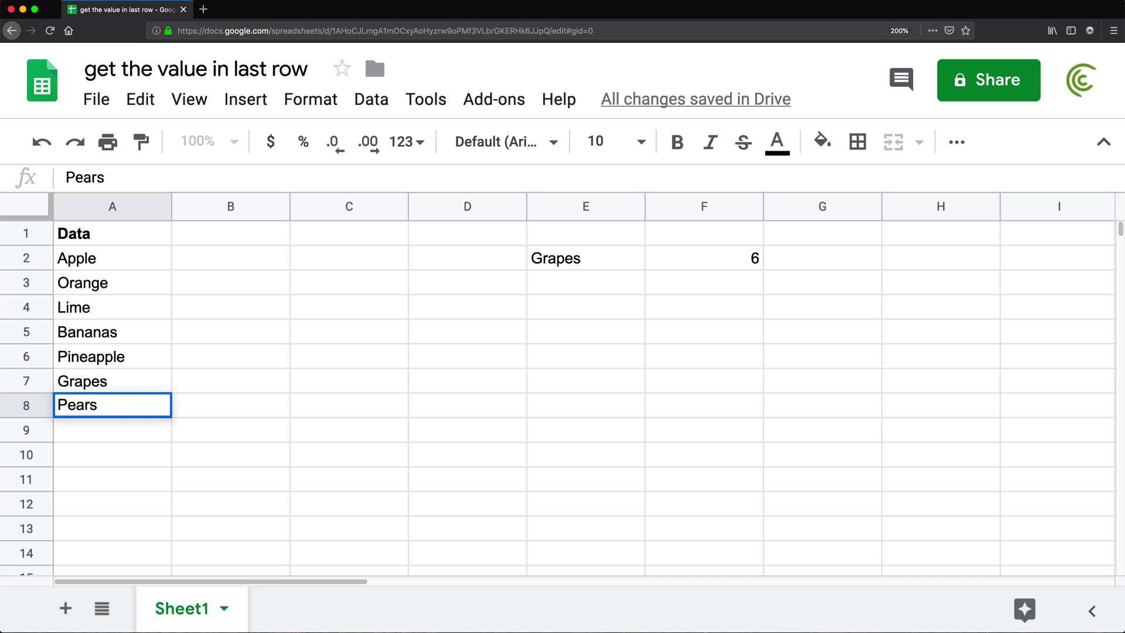
key("Return")
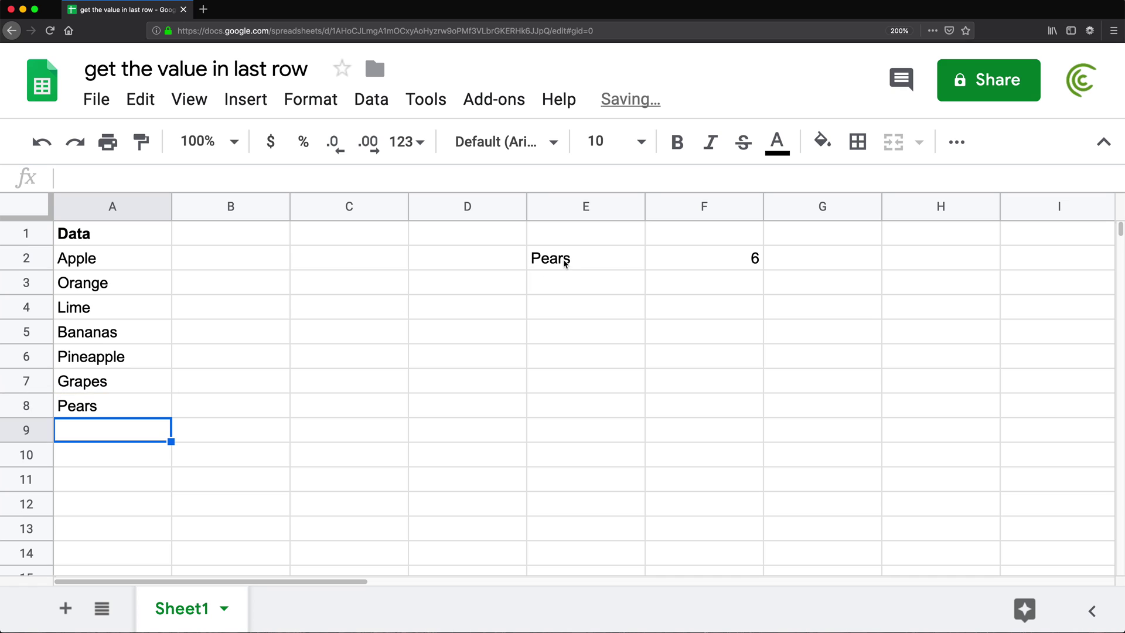
left_click(564, 261)
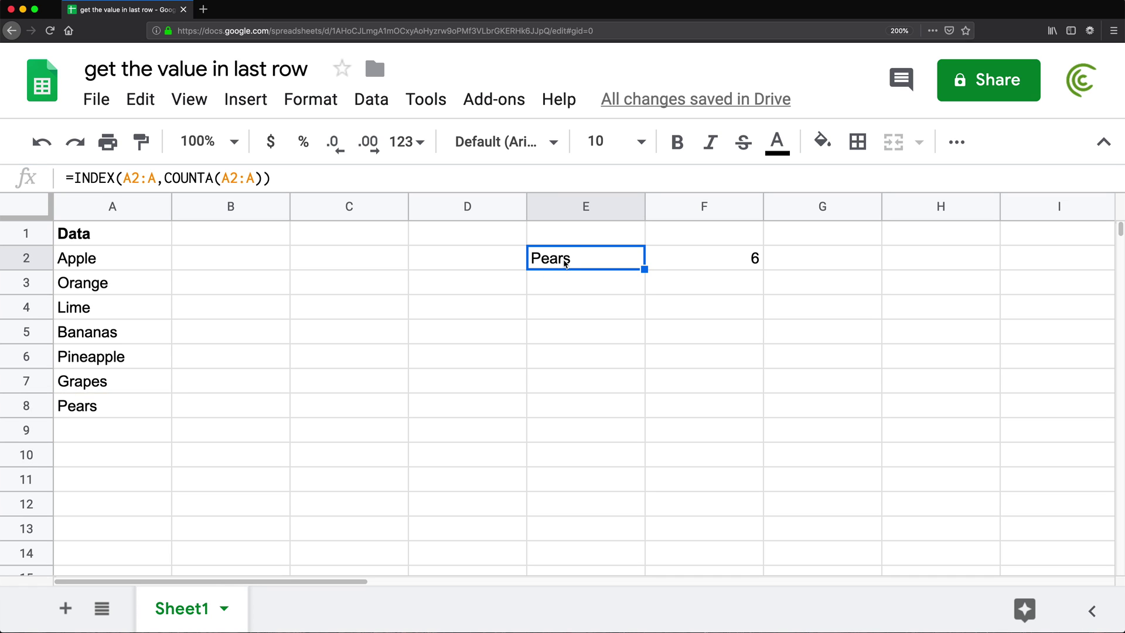
double_click(565, 263)
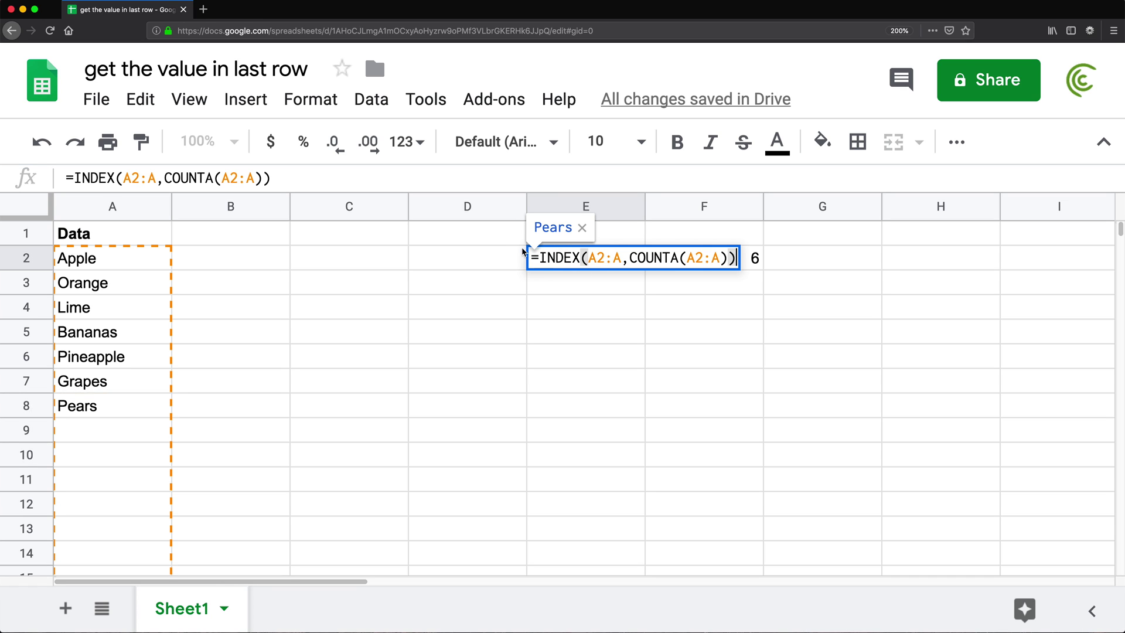
key("Return")
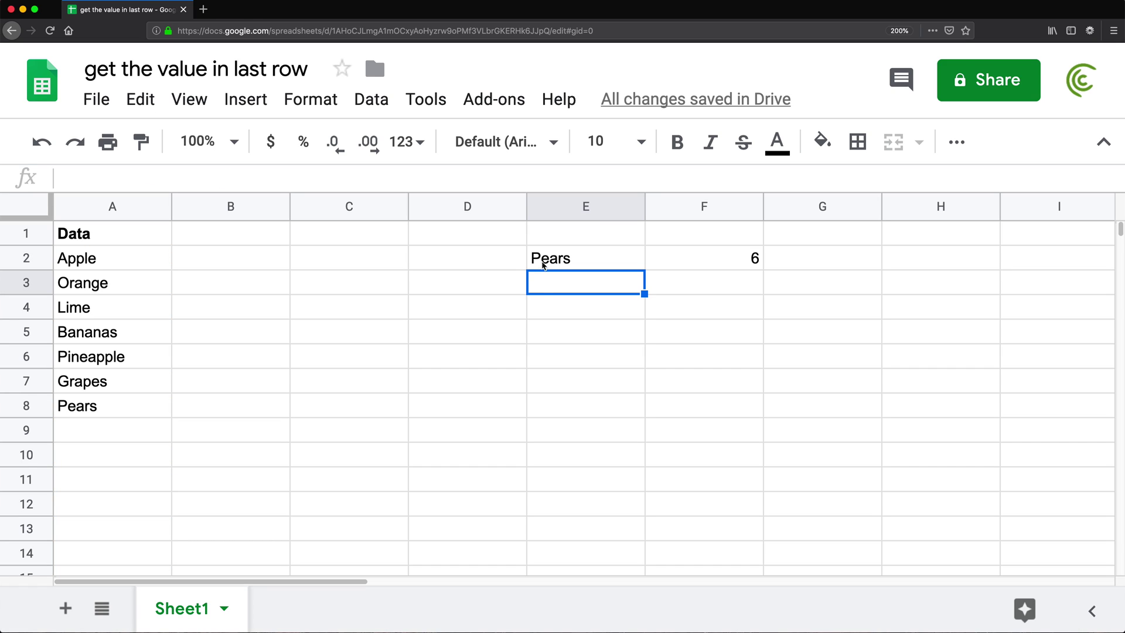
Change F2's count to the open-ended =COUNTA(A2:A), now giving 7.
left_click(89, 286)
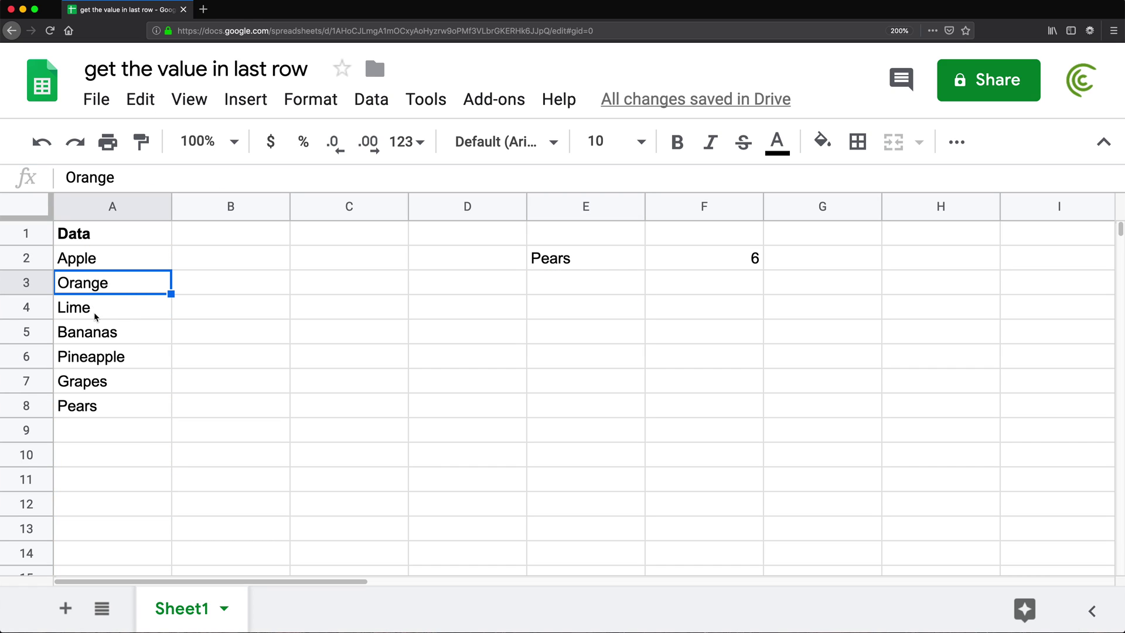
left_click(95, 328)
left_click(99, 378)
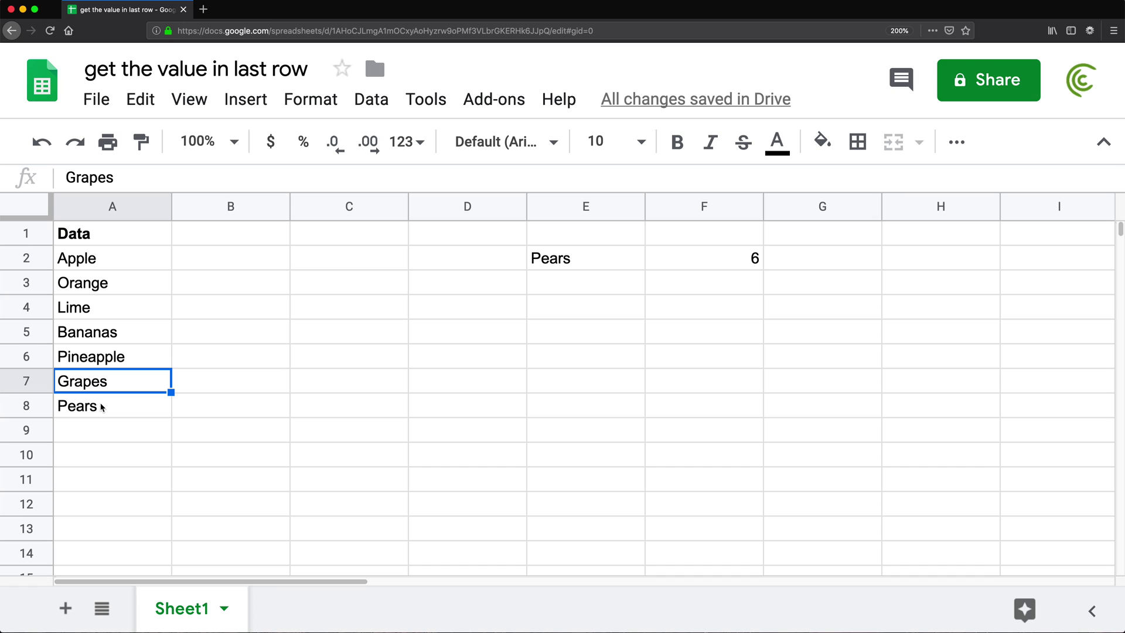
double_click(704, 260)
key("BackSpace")
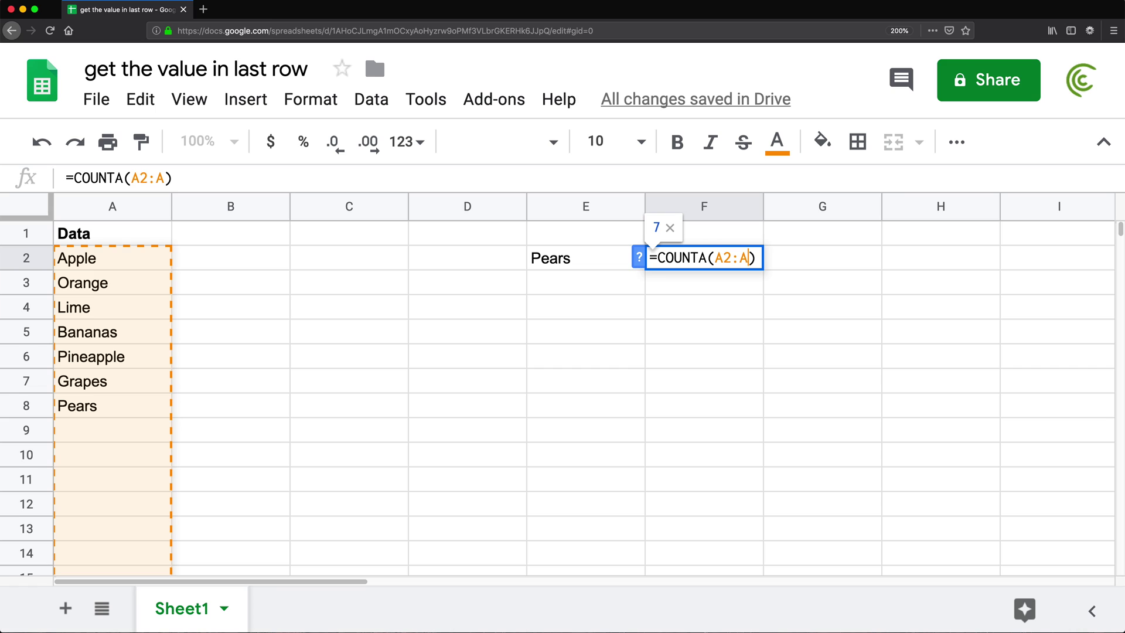
key("Return")
double_click(687, 262)
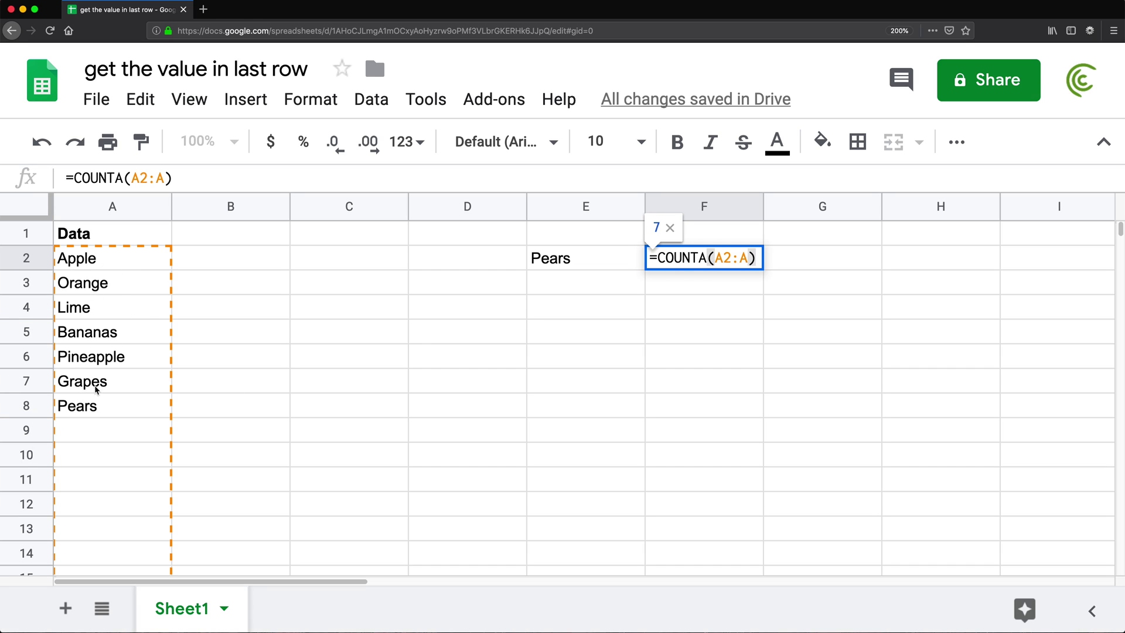
key("Return")
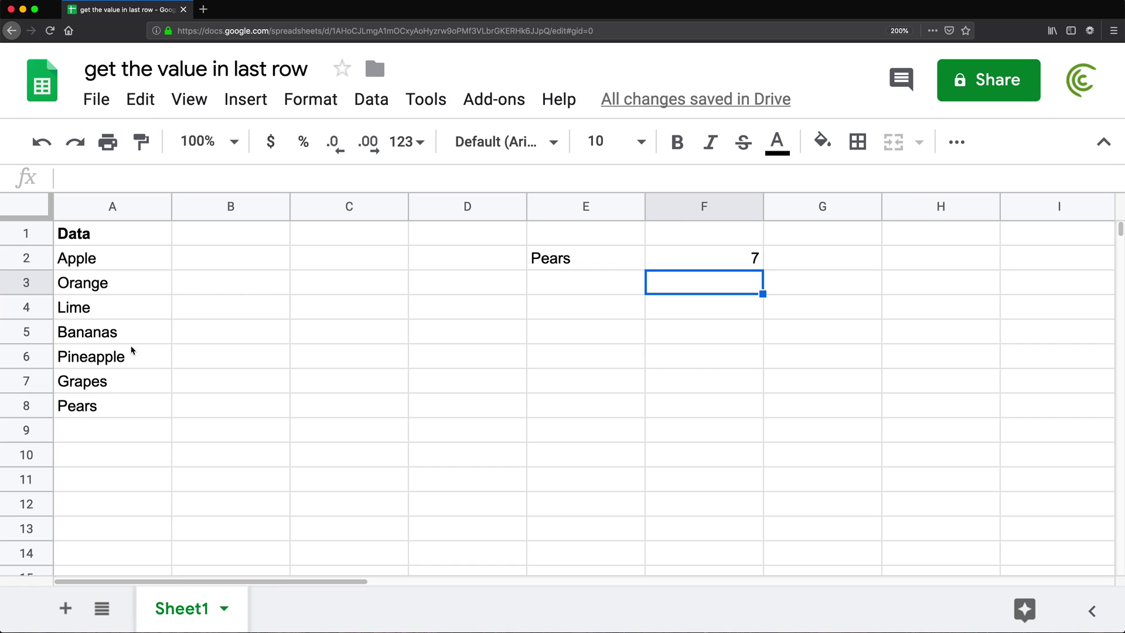
Clear Pineapple from A6 and Bananas from A5, so F2 counts 5.
left_click(86, 356)
key("Delete")
left_click(95, 335)
key("Delete")
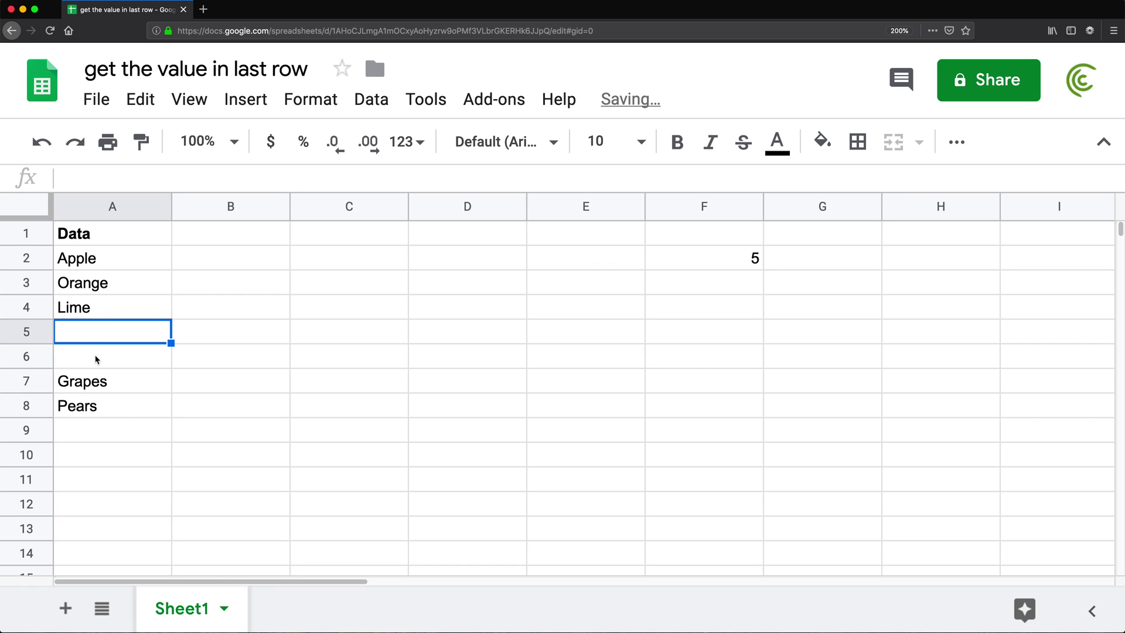
left_click(96, 356)
left_click(703, 259)
double_click(658, 257)
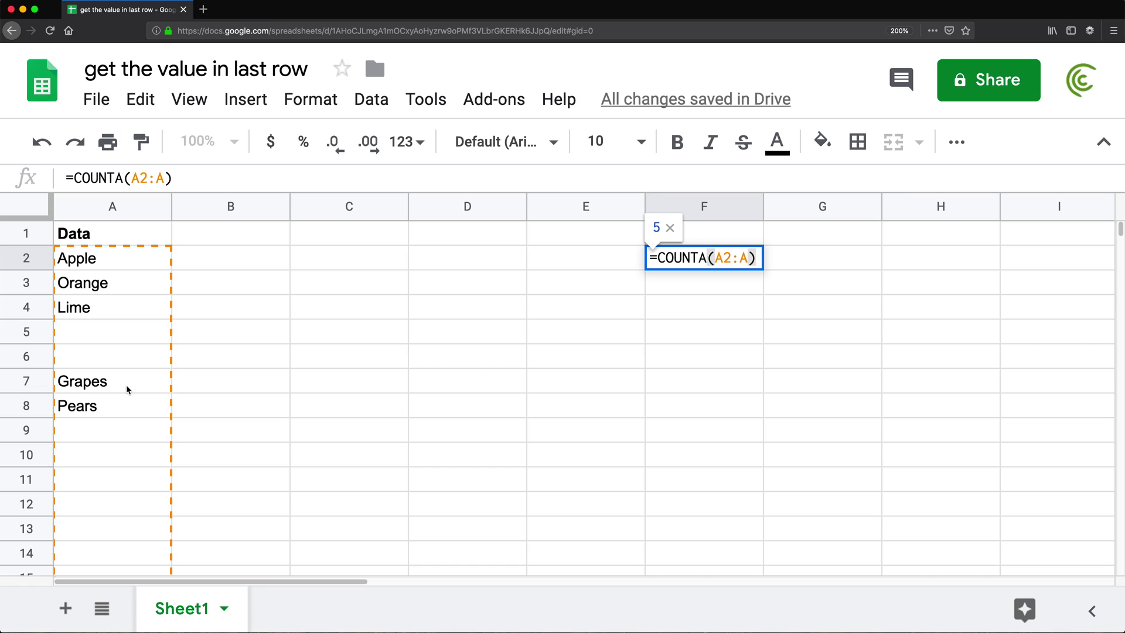
key("Return")
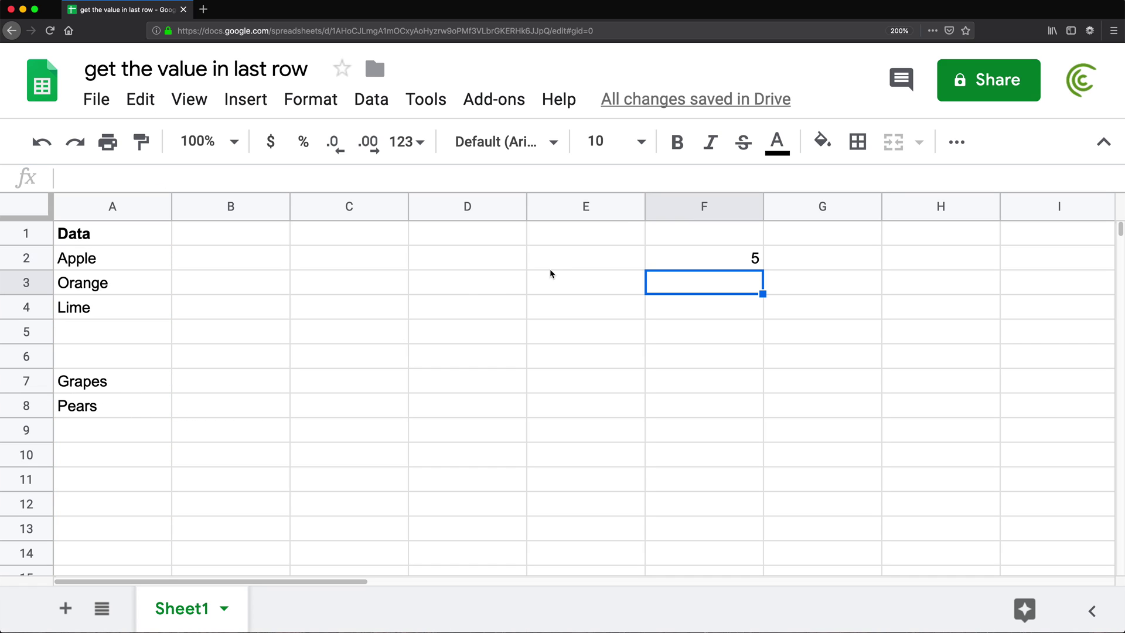
Inspect E2's formula, highlighting its COUNTA(A2:A) part, and leave it unchanged.
double_click(555, 258)
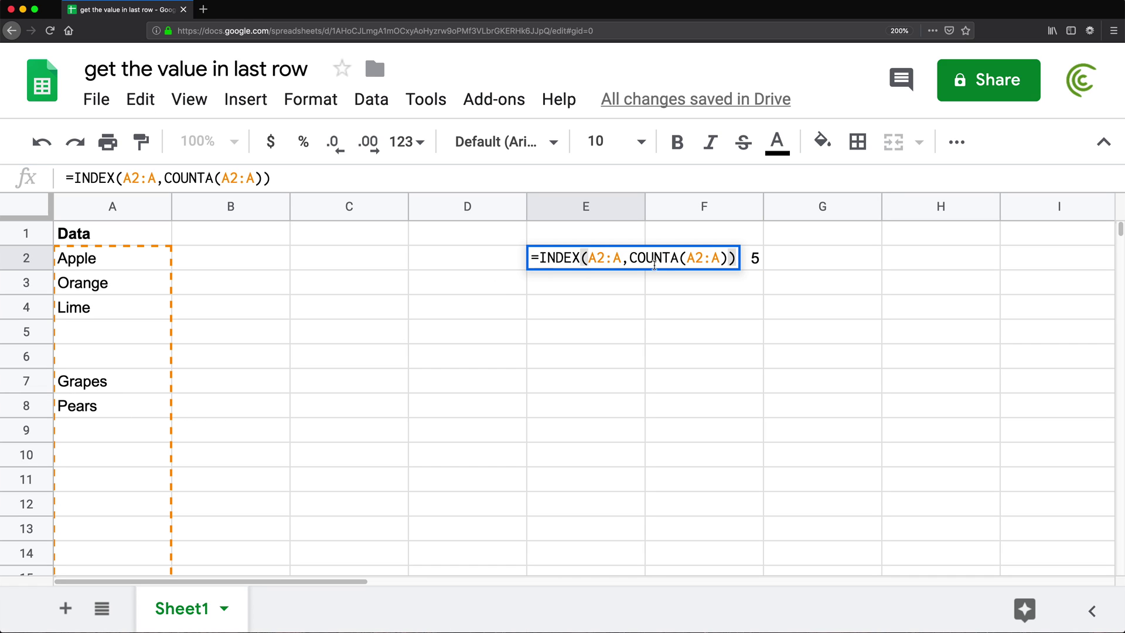
left_click_drag(630, 259, 727, 259)
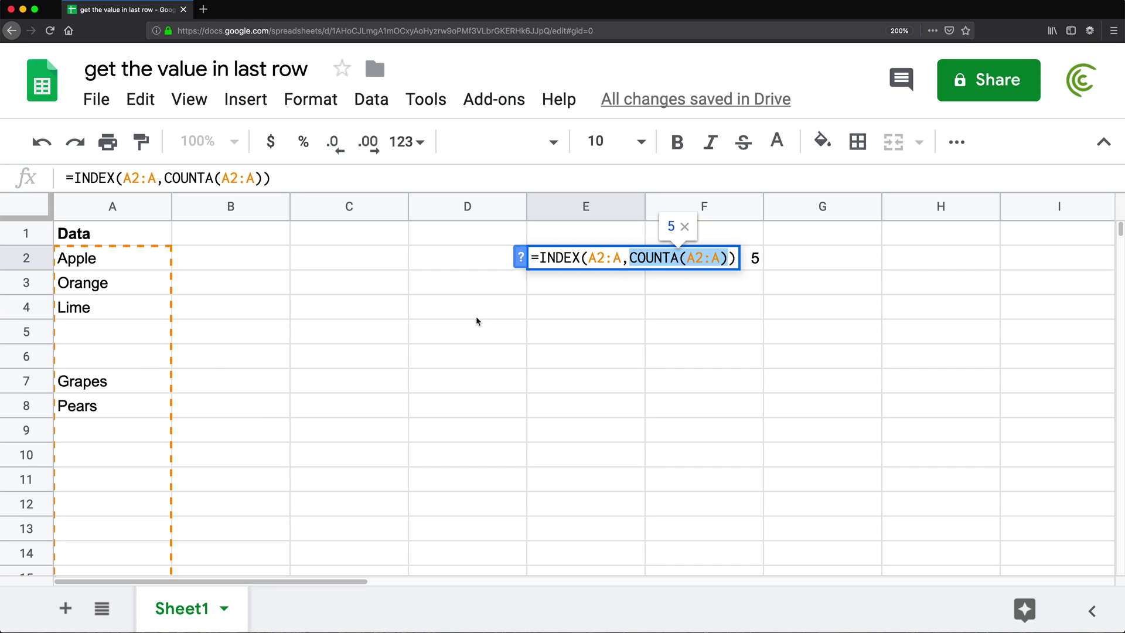
key("Return")
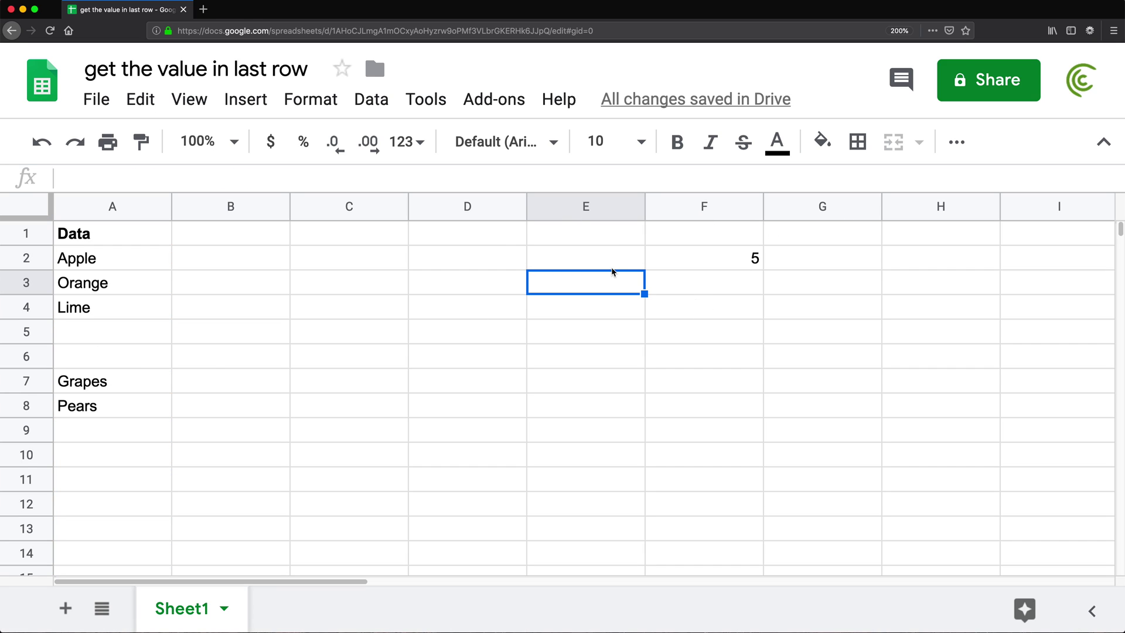
left_click(86, 411)
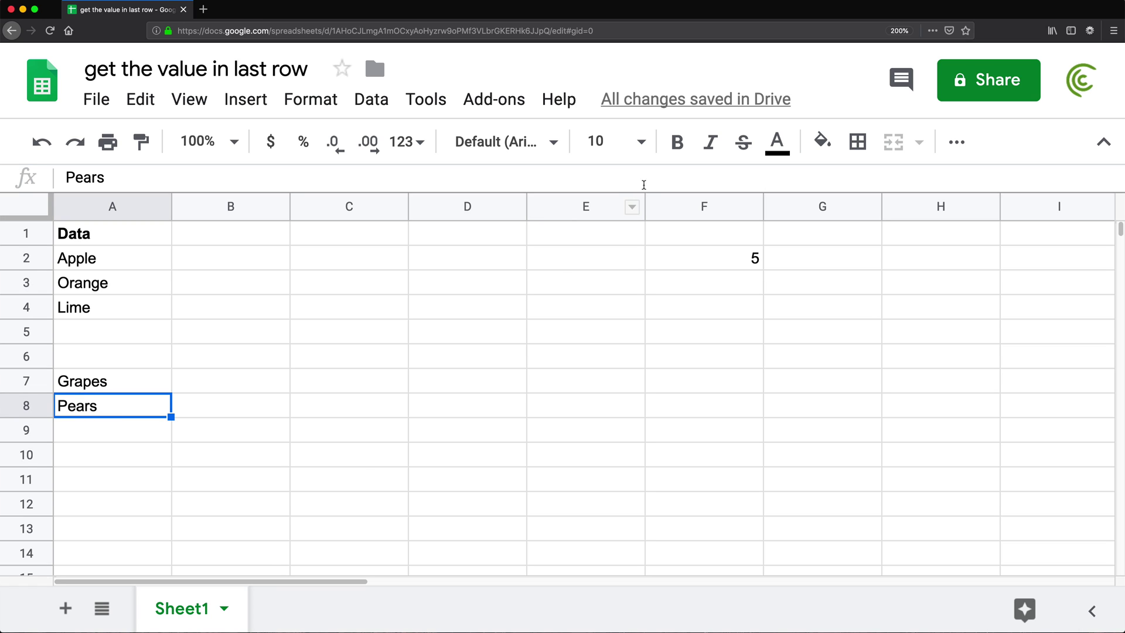
Restore Bananas in A5 and Pineapple in A6, bringing F2's count back to 7.
key("super+z")
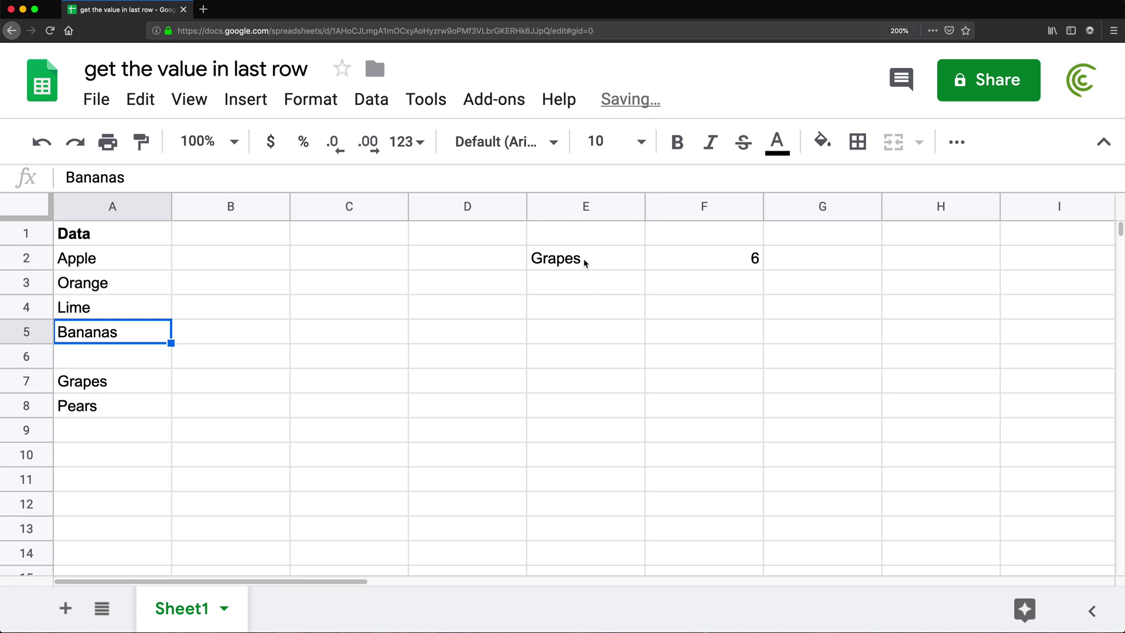
key("super+z")
double_click(703, 258)
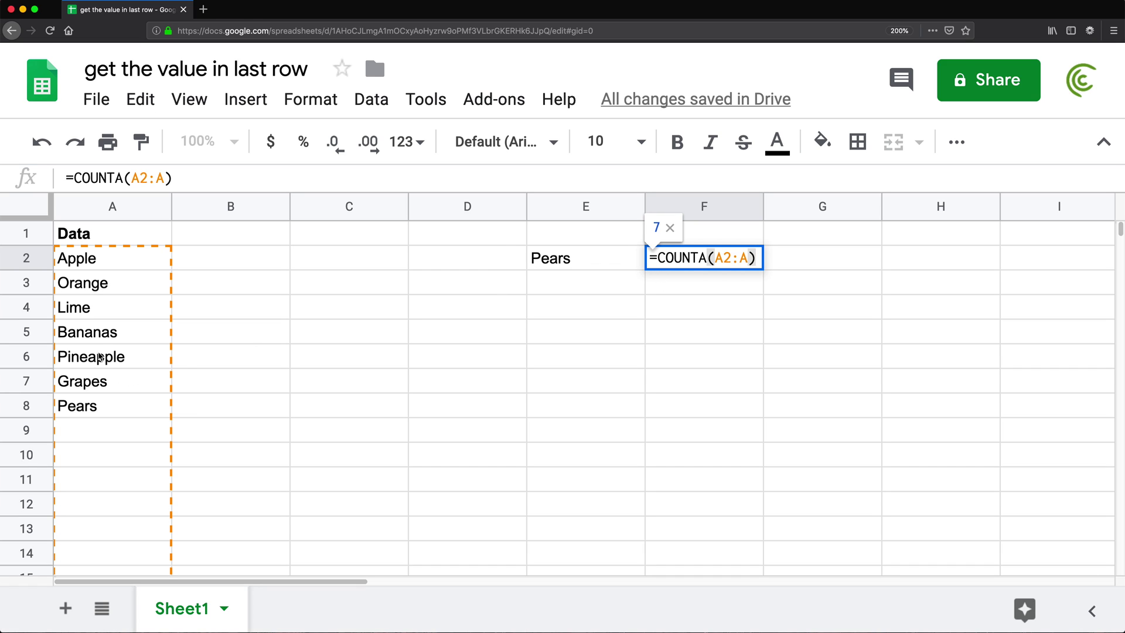
key("Return")
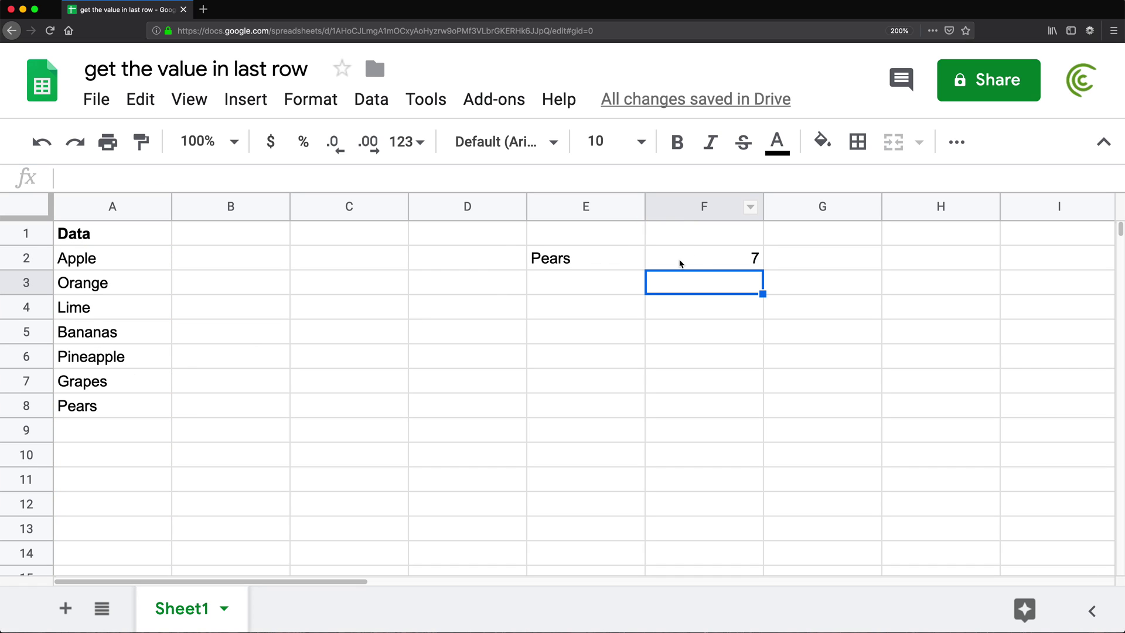
Clear the count formula from F2 and confirm E2 still returns Pears.
left_click(678, 260)
key("Delete")
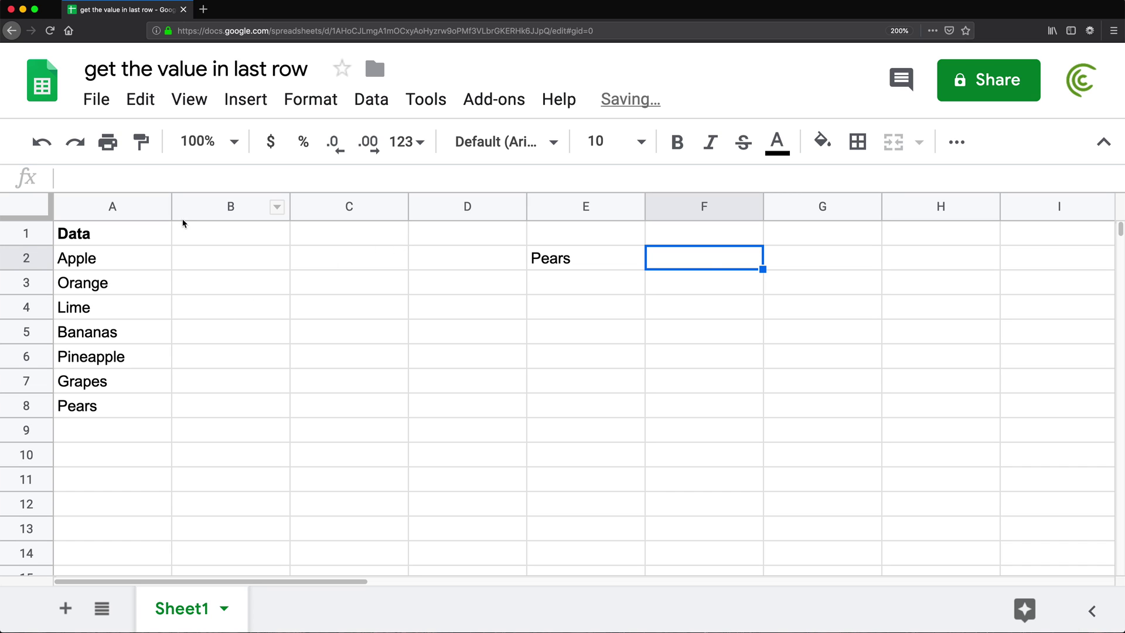
left_click(557, 259)
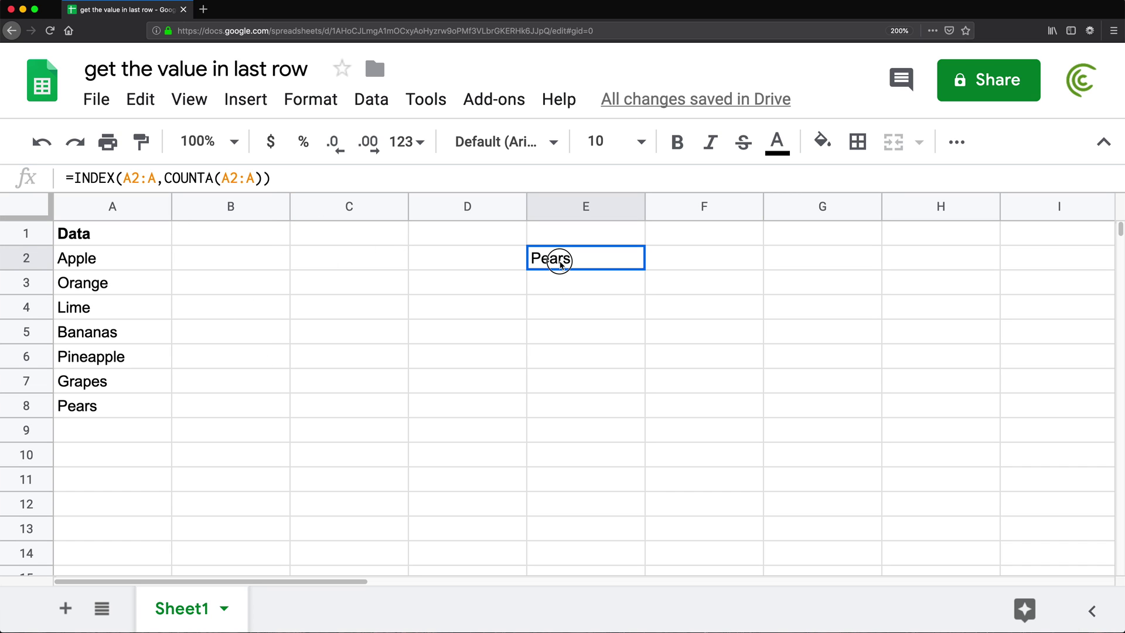
double_click(560, 261)
key("Return")
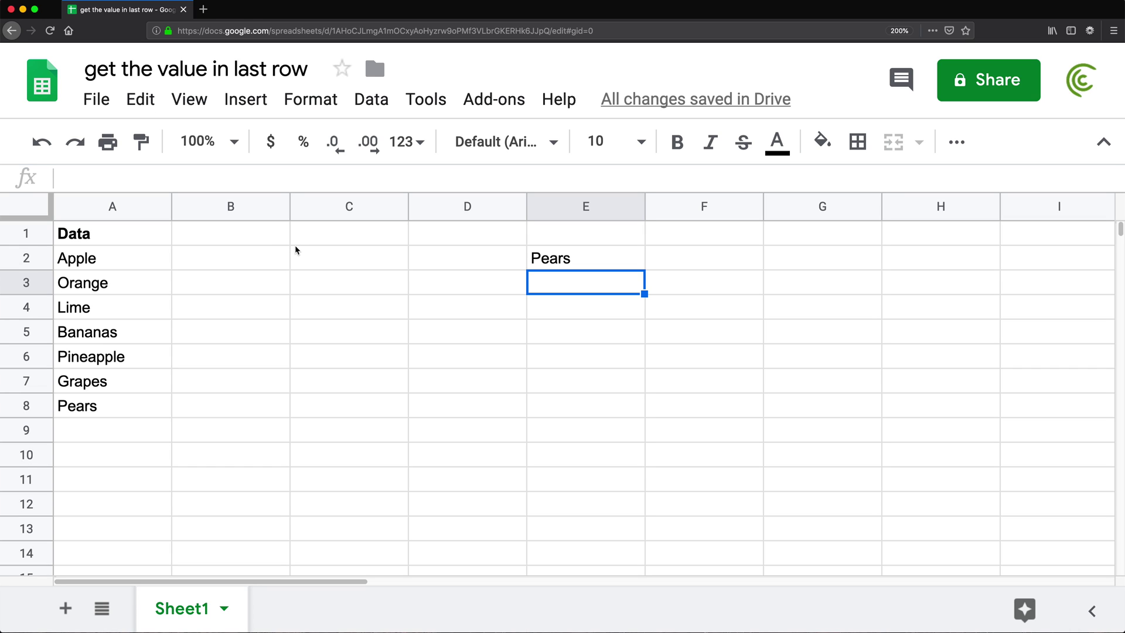
Enter =ROW(A1) in cell C1.
left_click(343, 237)
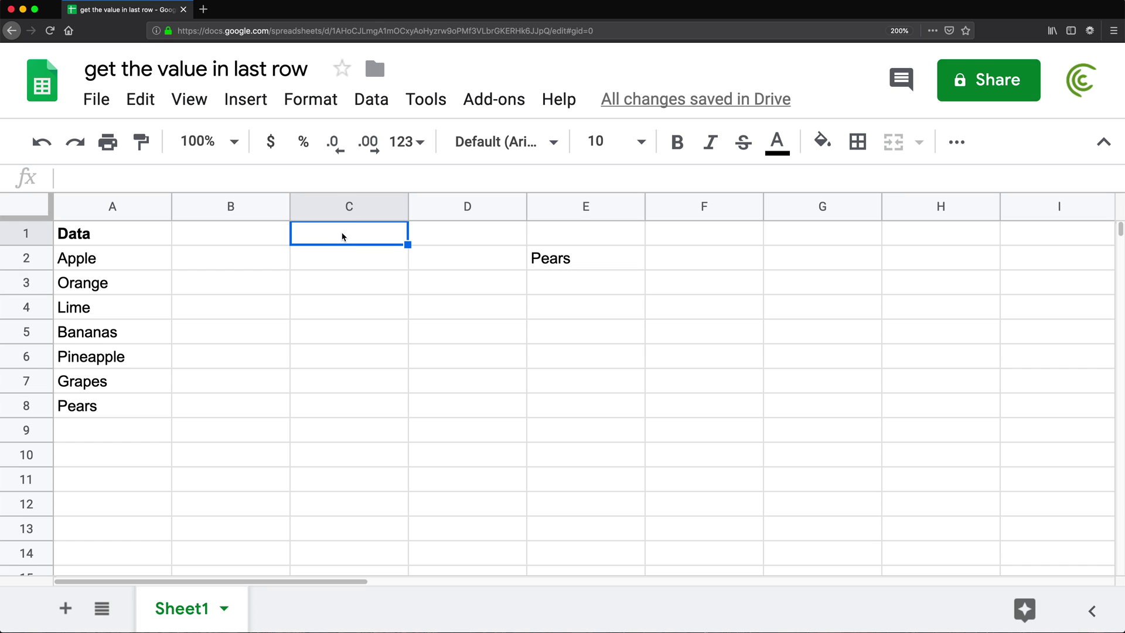
type("=row")
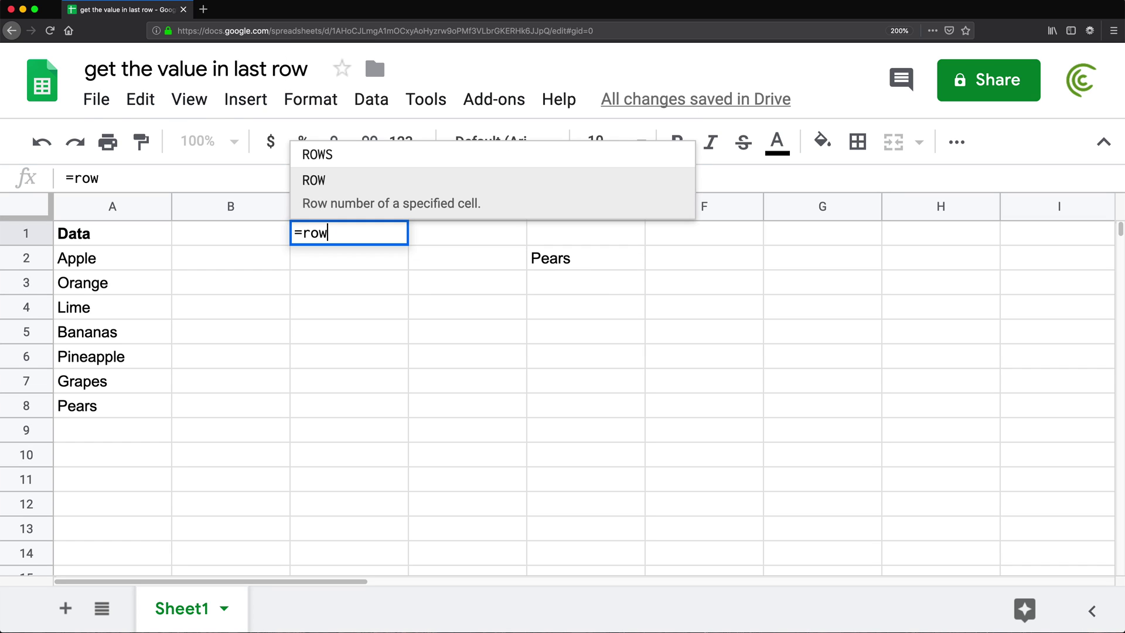
key("Tab")
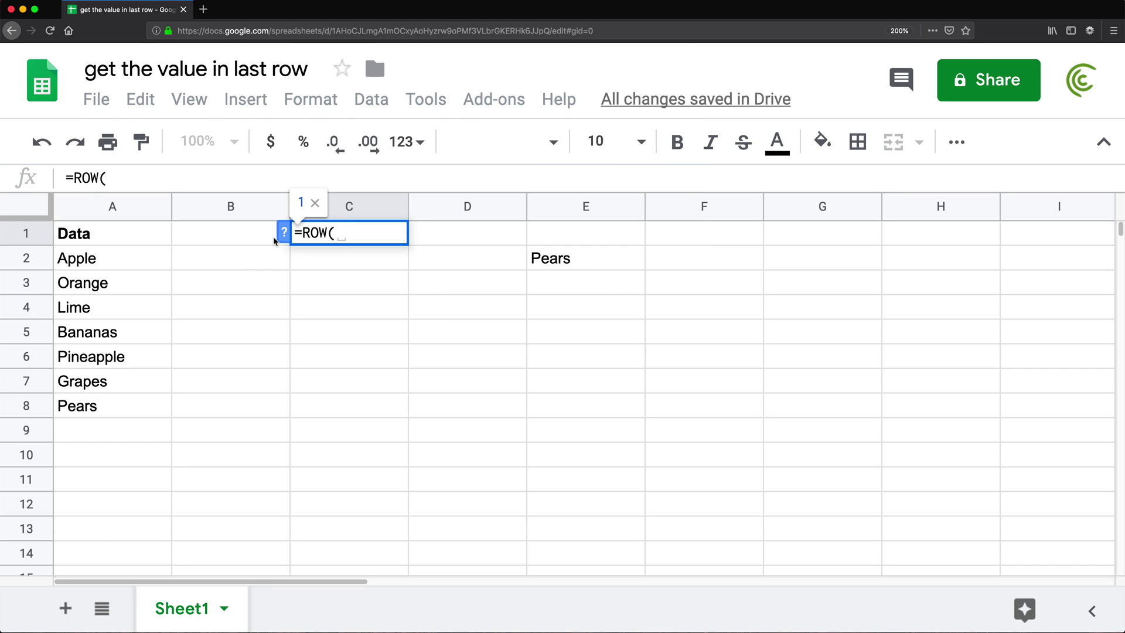
left_click(101, 237)
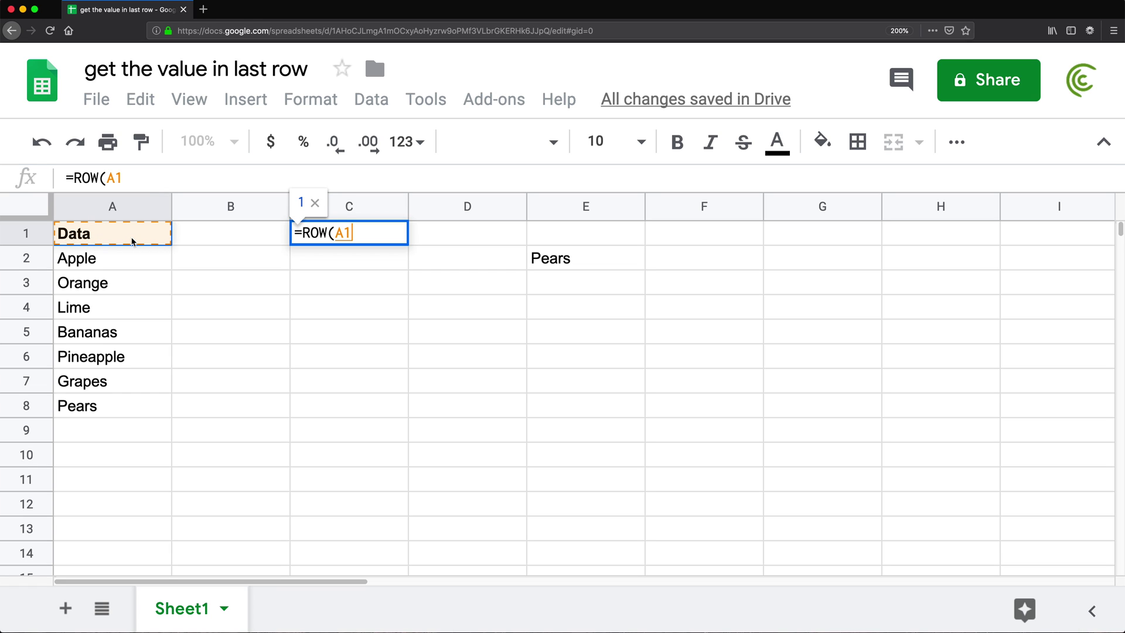
type(")")
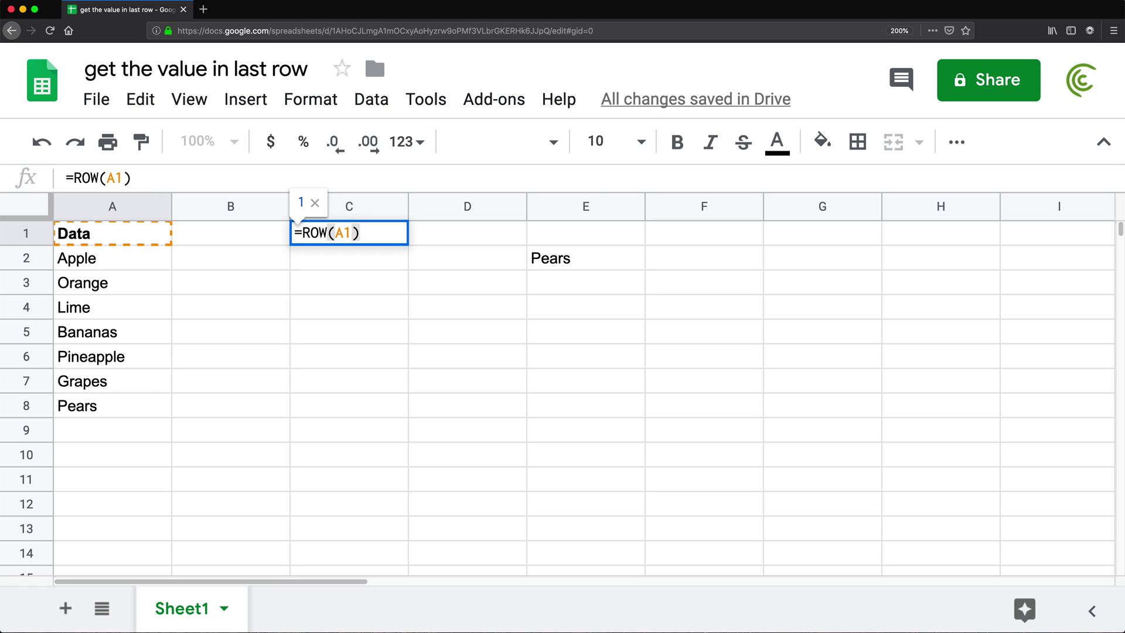
key("Return")
Fill the ROW formula down from C1 to C8, showing 1 through 8.
left_click(300, 240)
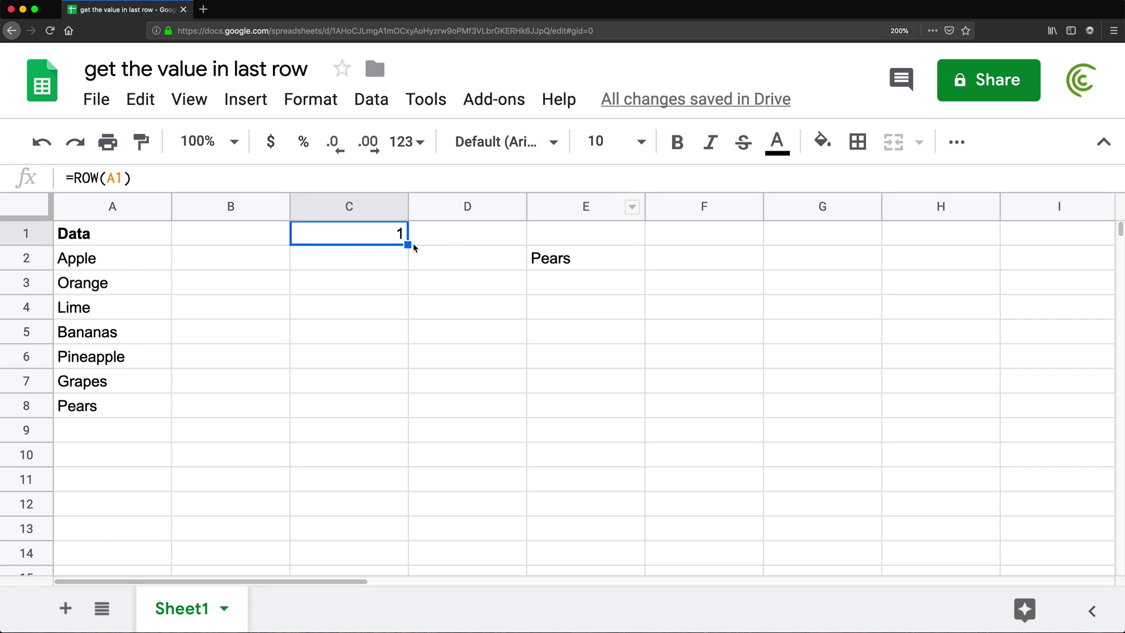
left_click_drag(409, 244, 394, 410)
key("Down")
key("Down")
key("Down")
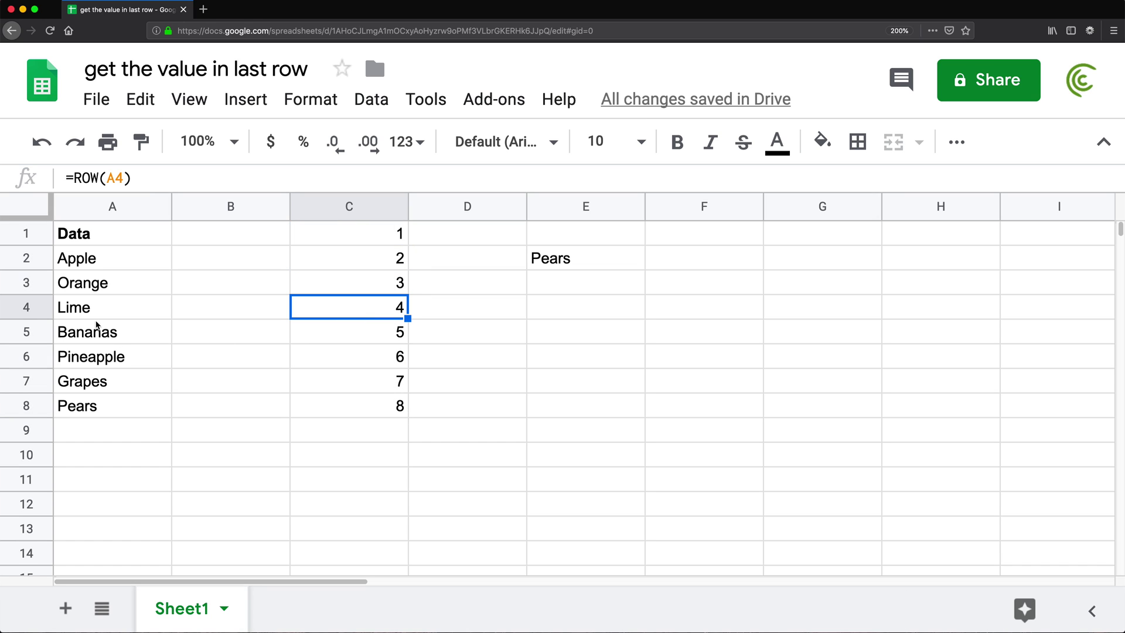
left_click(26, 307)
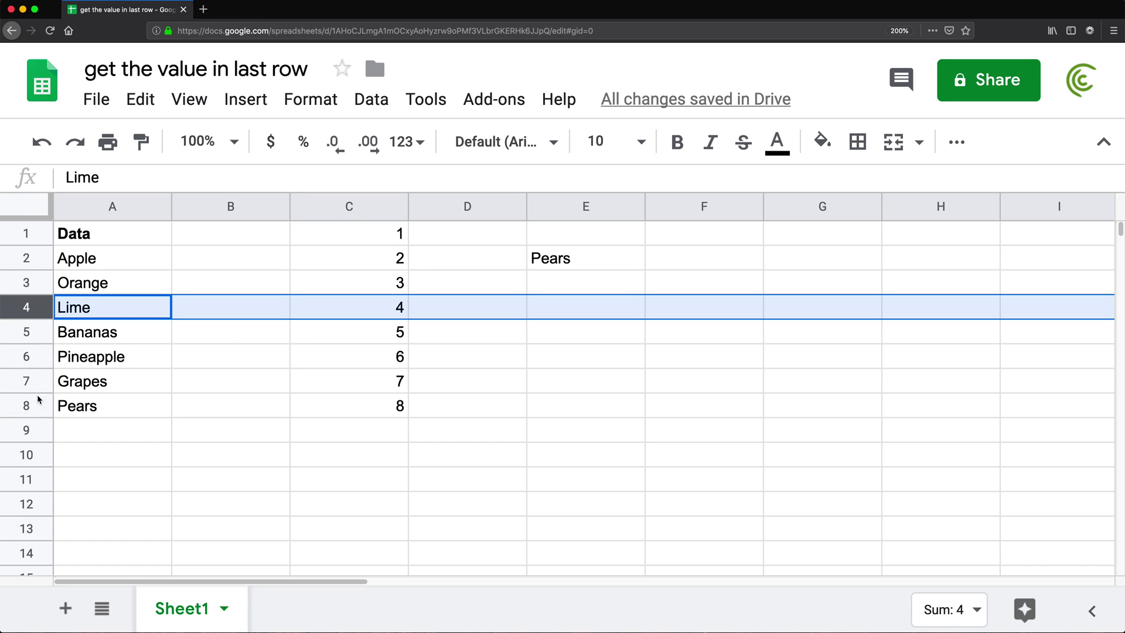
Insert an empty column to the left of column E.
left_click(403, 243)
right_click(544, 210)
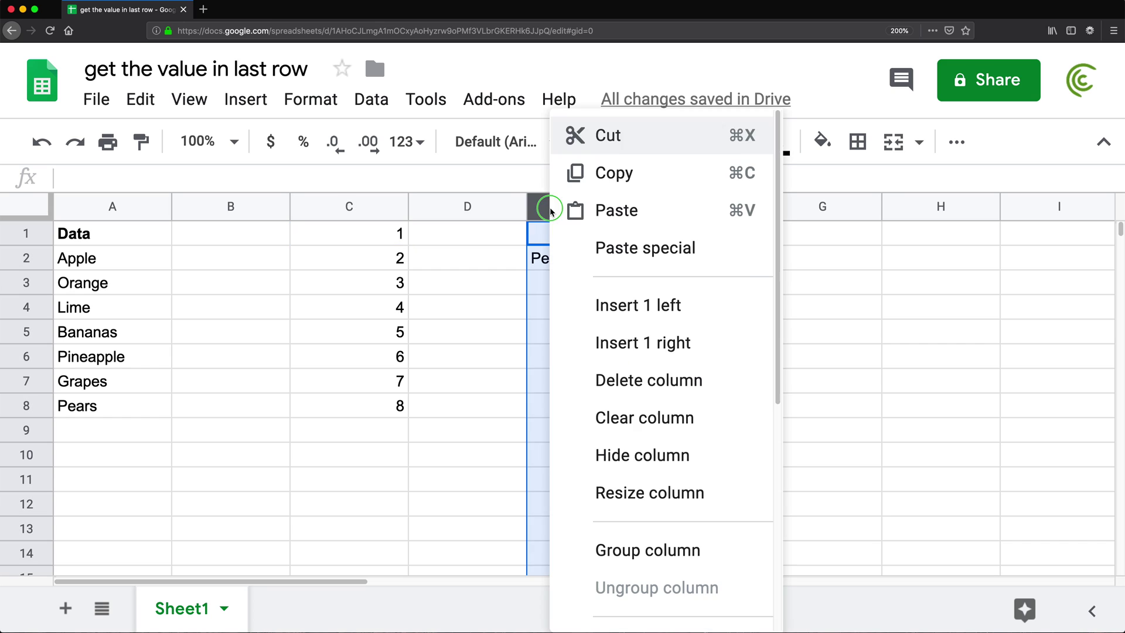
left_click(645, 309)
left_click(443, 238)
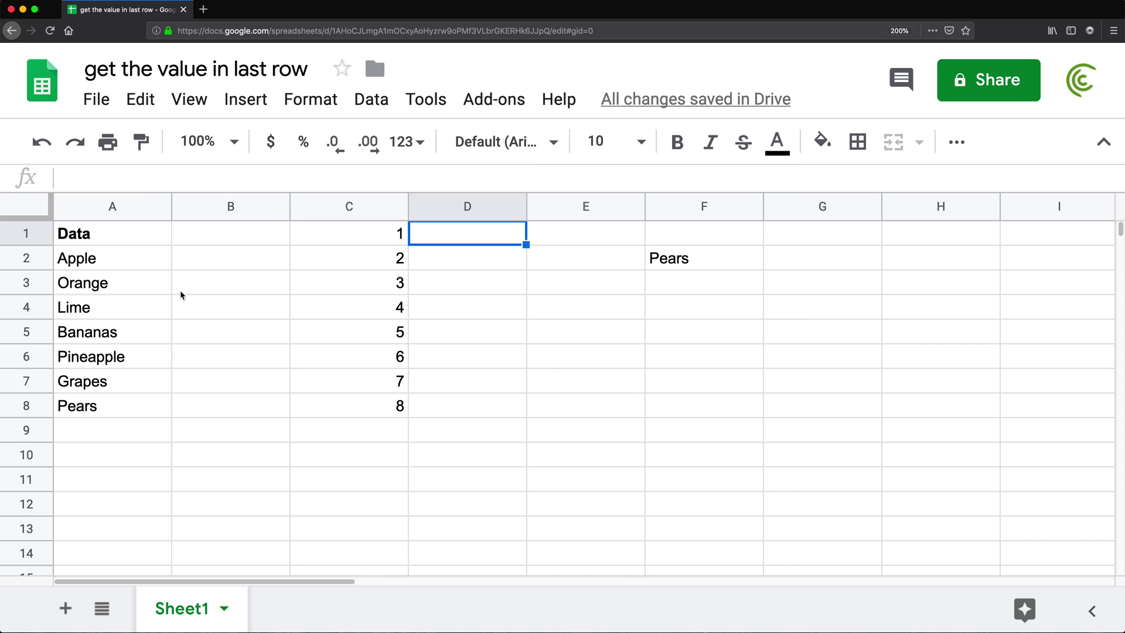
left_click(77, 239)
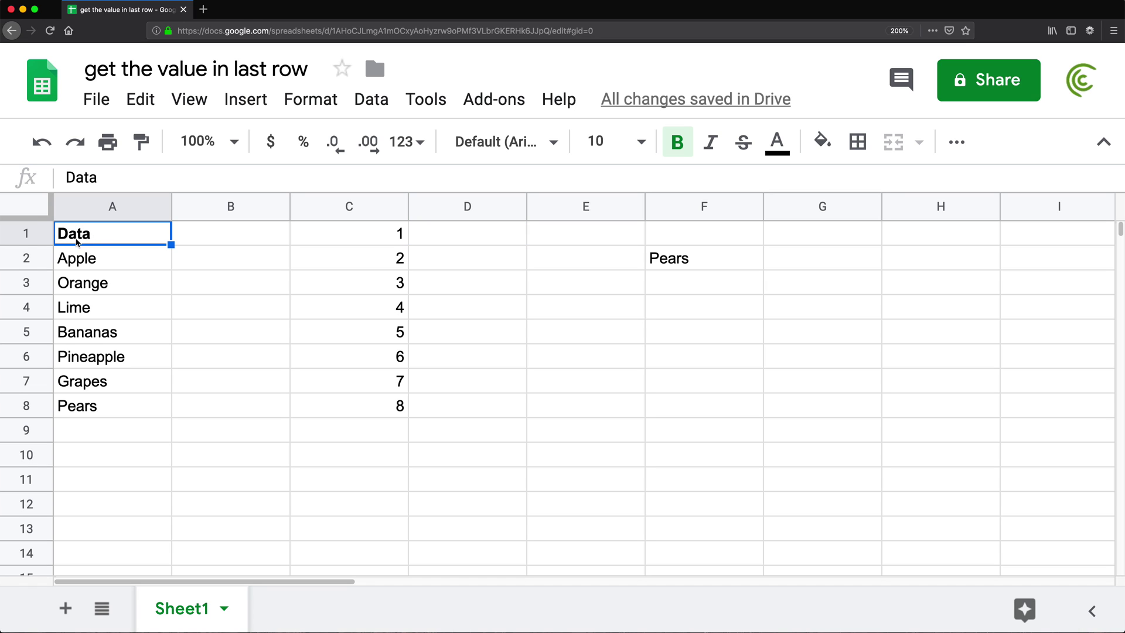
Enter =A1="" in cell D1.
left_click(468, 243)
type("=")
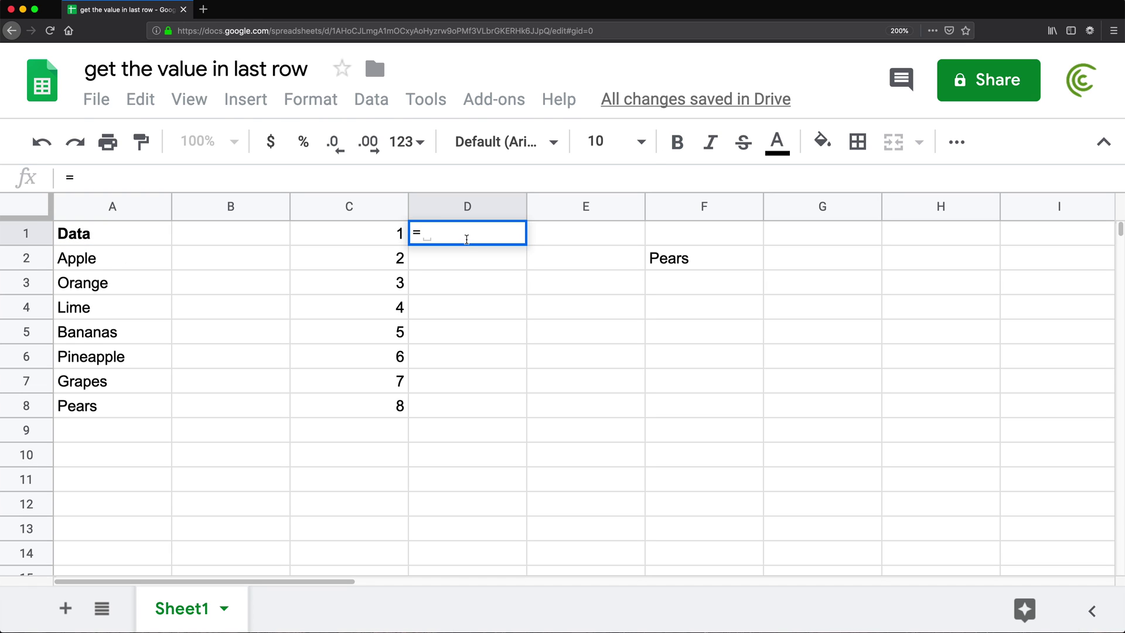
left_click(99, 236)
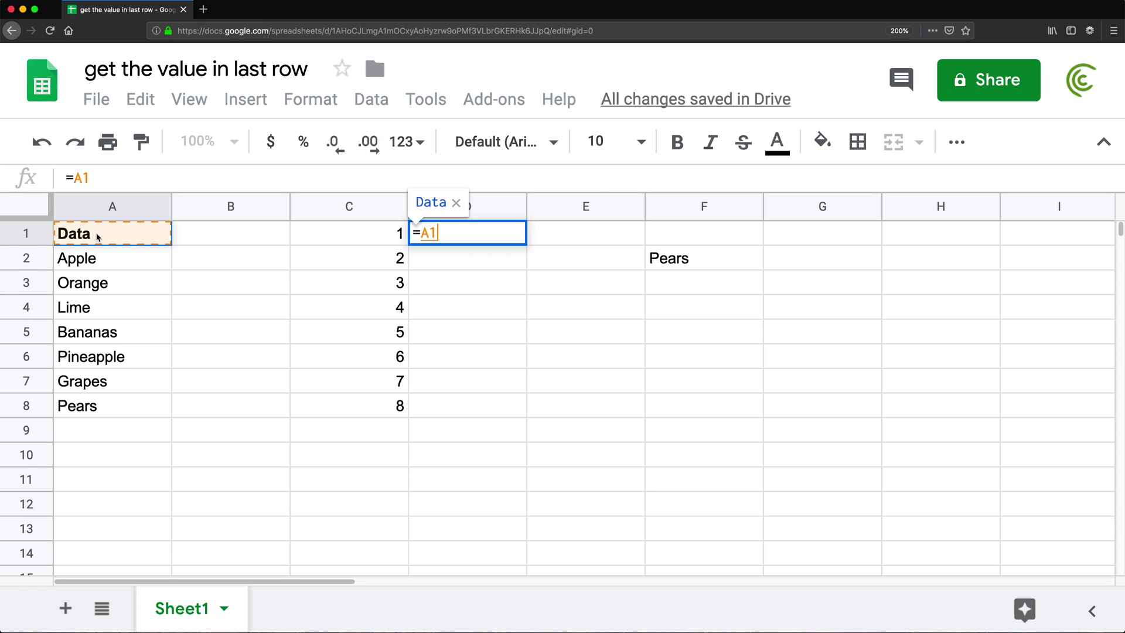
type("=\"\"")
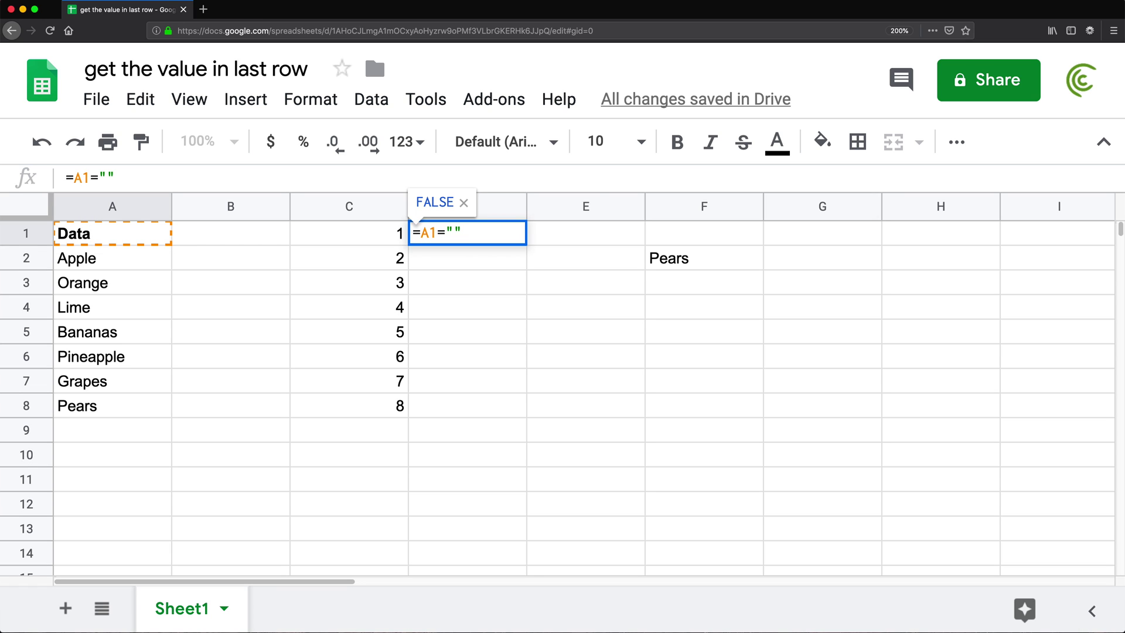
key("Return")
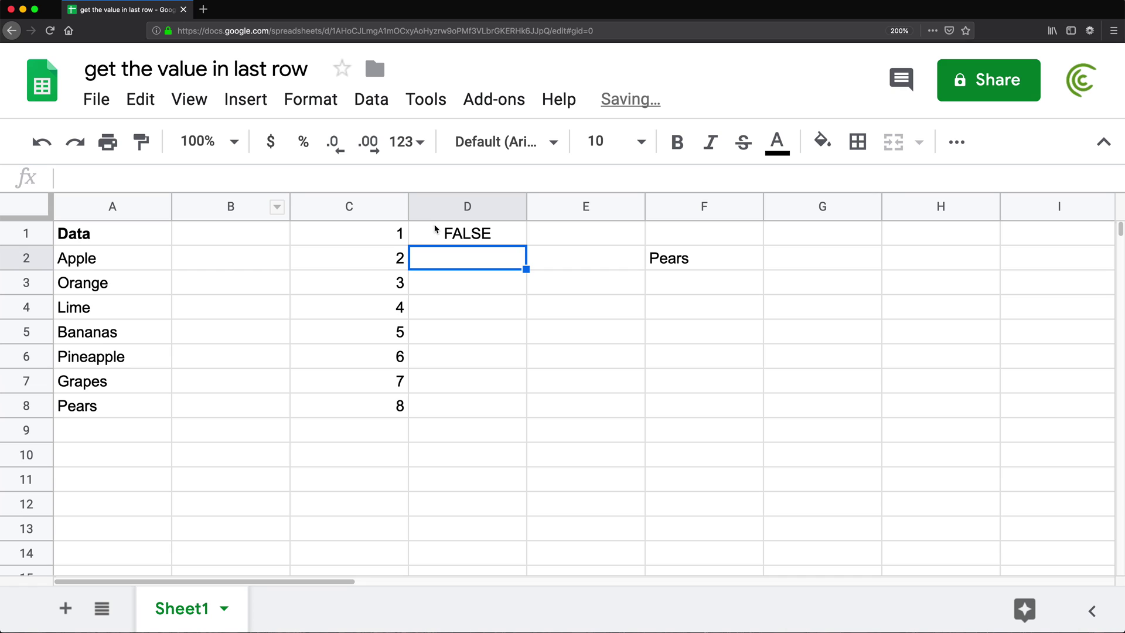
Change D1's formula to the not-blank check =A1<>"".
left_click(131, 239)
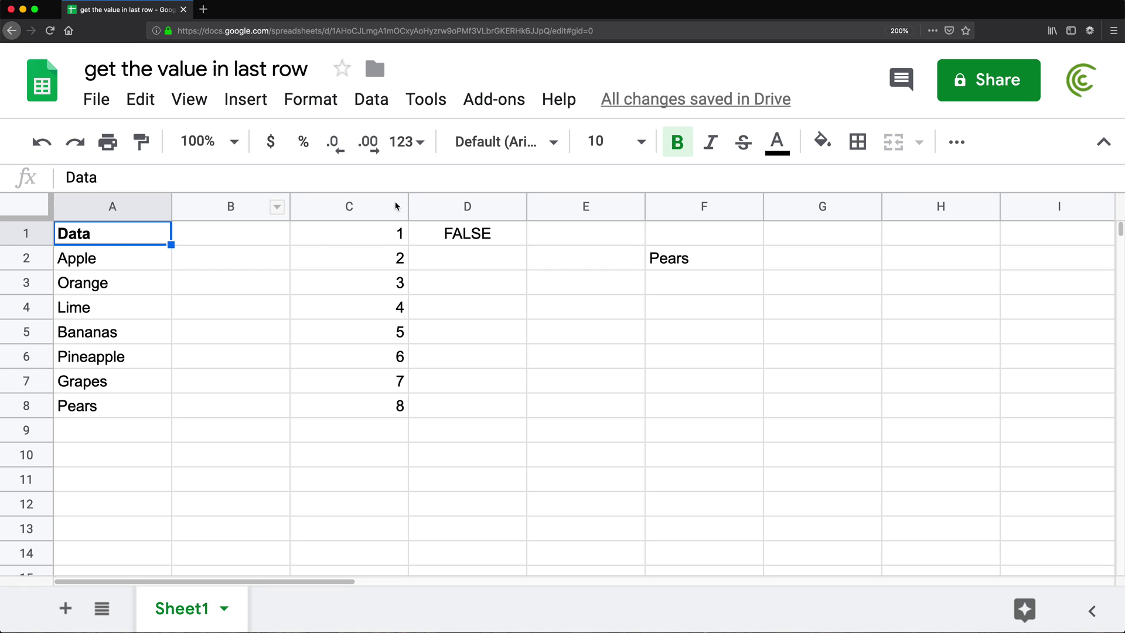
left_click(445, 235)
double_click(444, 234)
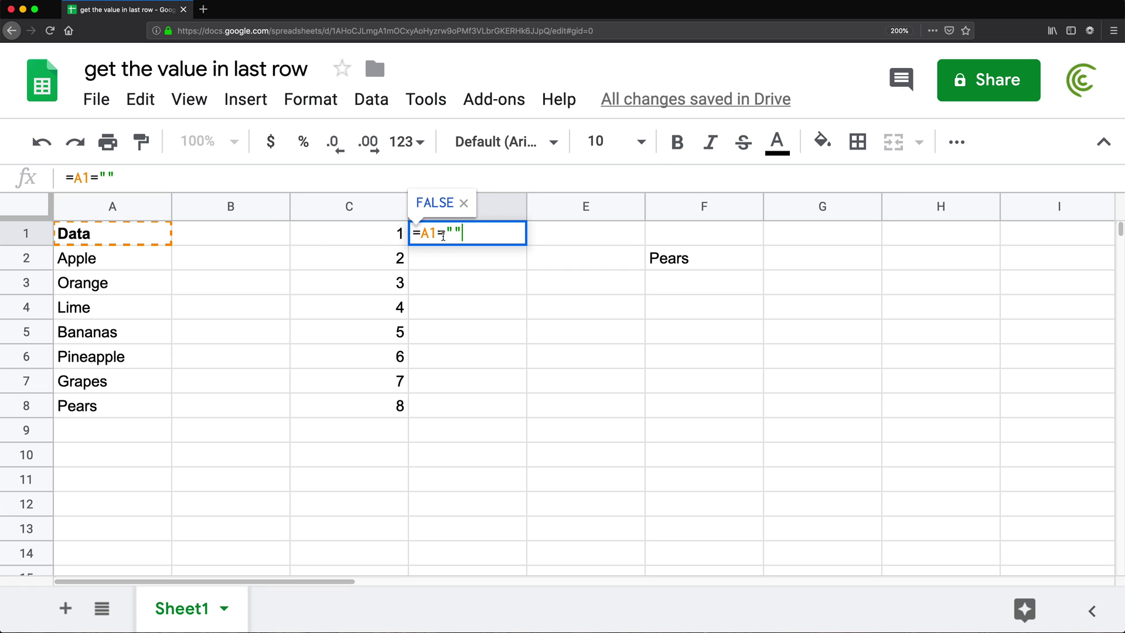
left_click(463, 233)
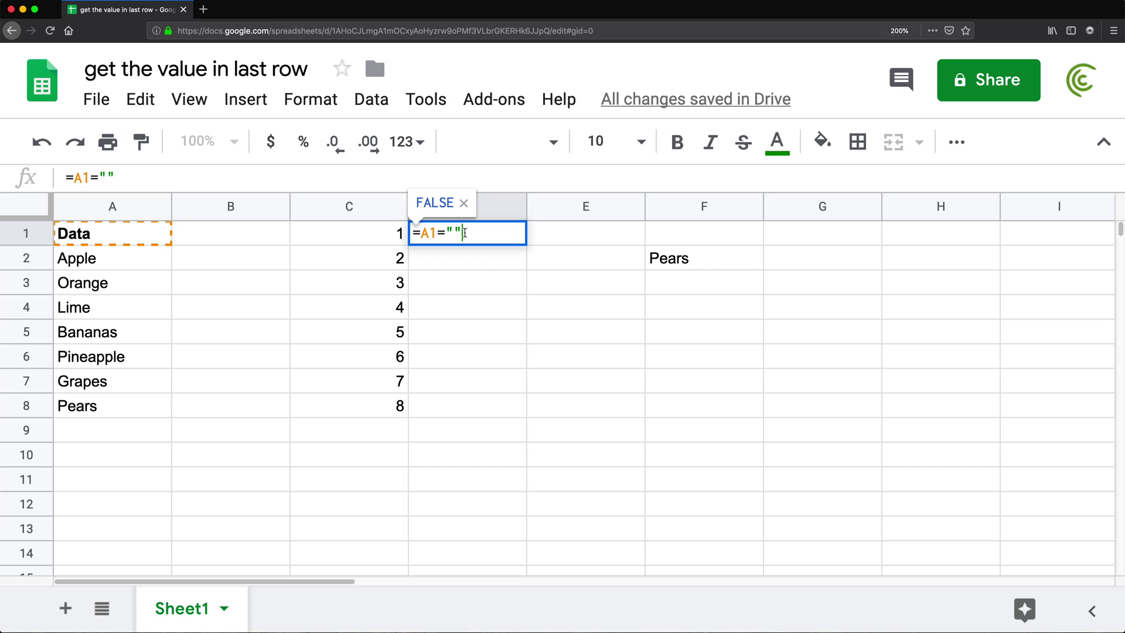
key("BackSpace")
key("BackSpace")
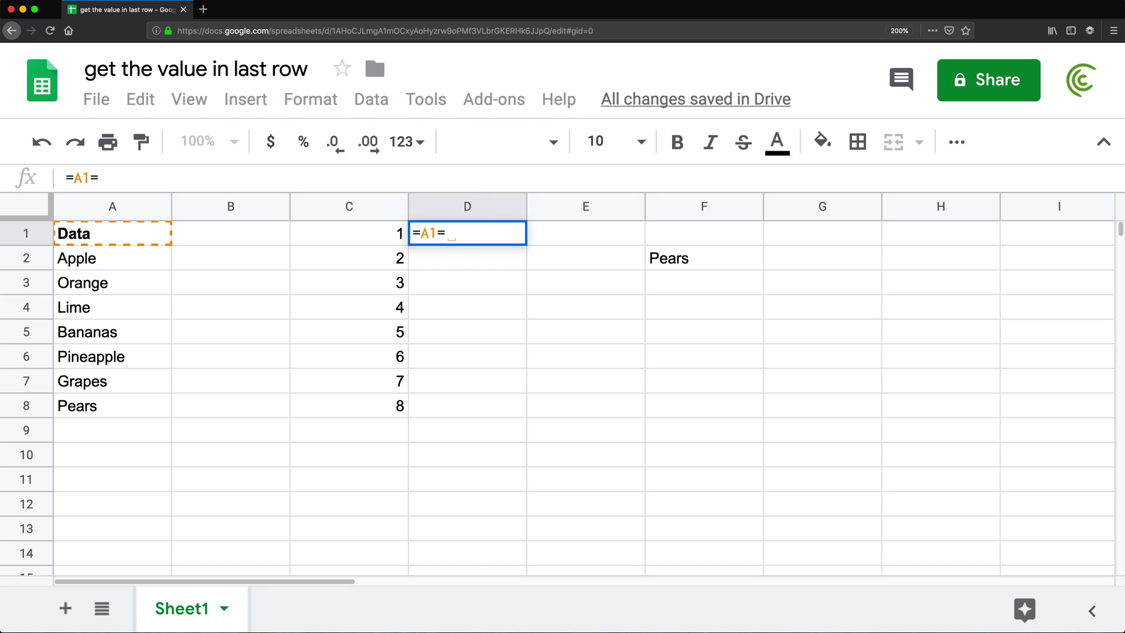
key("BackSpace")
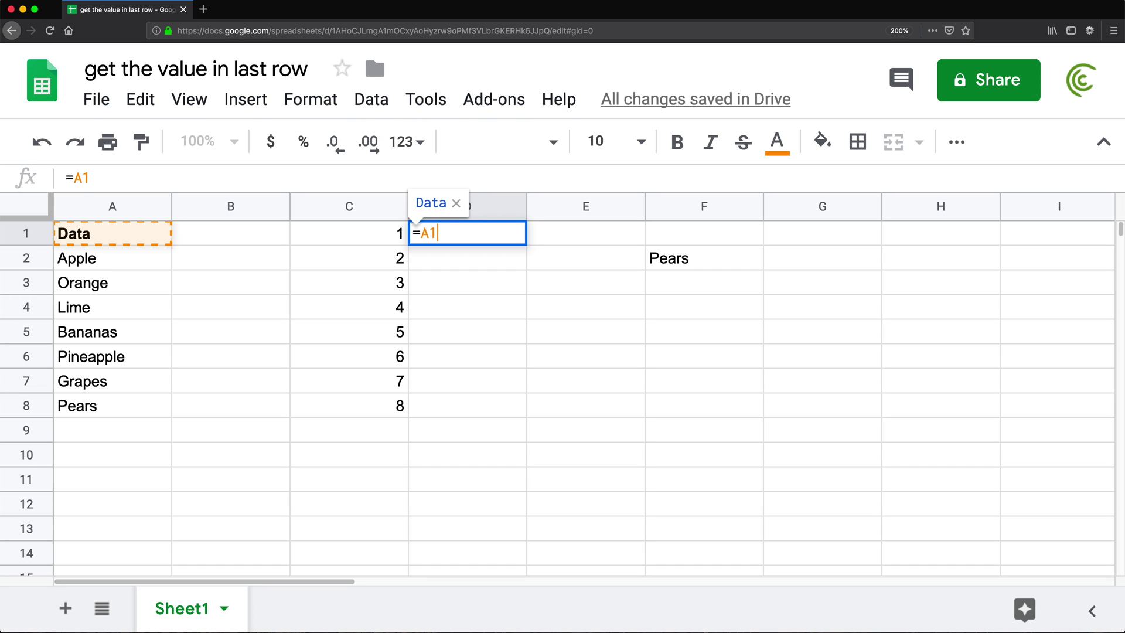
type("<>\"\"")
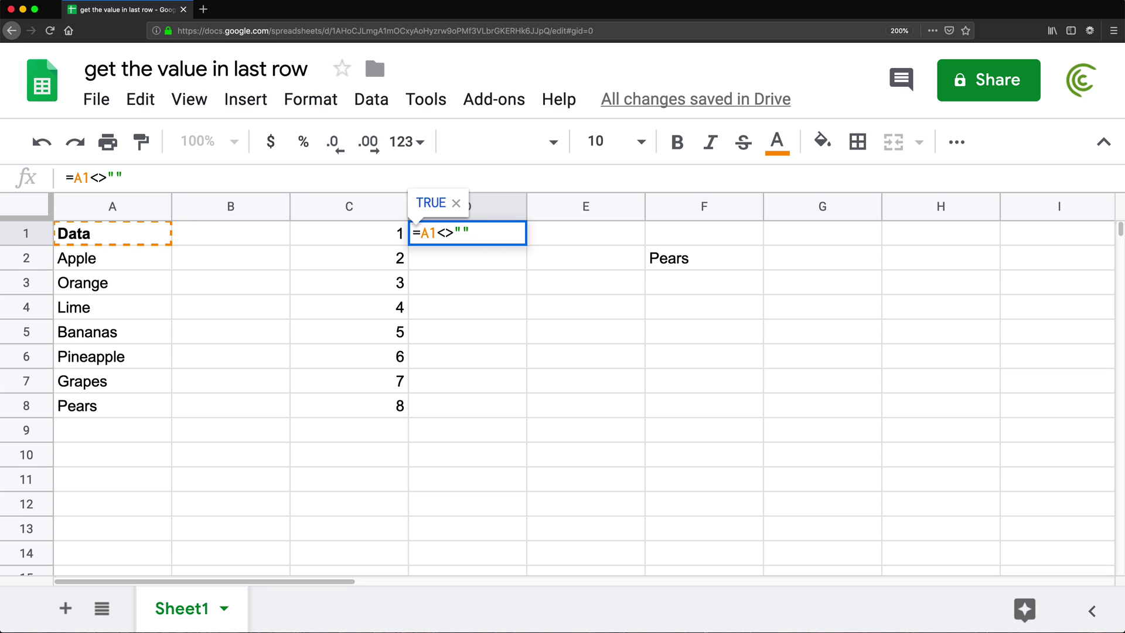
key("Return")
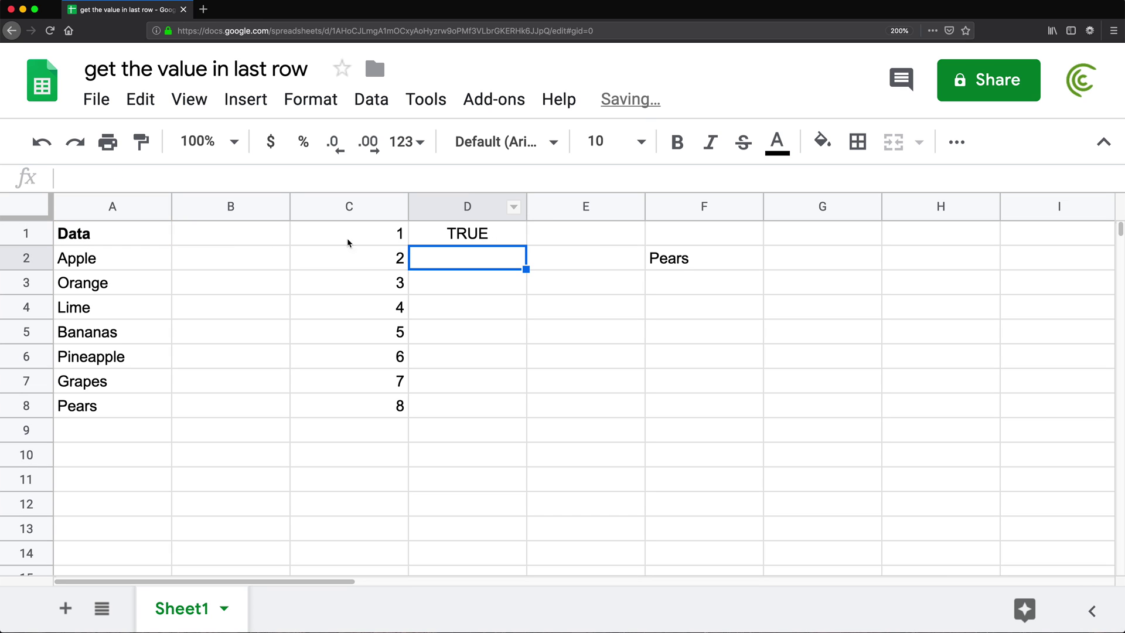
Fill D1's check down through D8, each row showing TRUE.
left_click(157, 242)
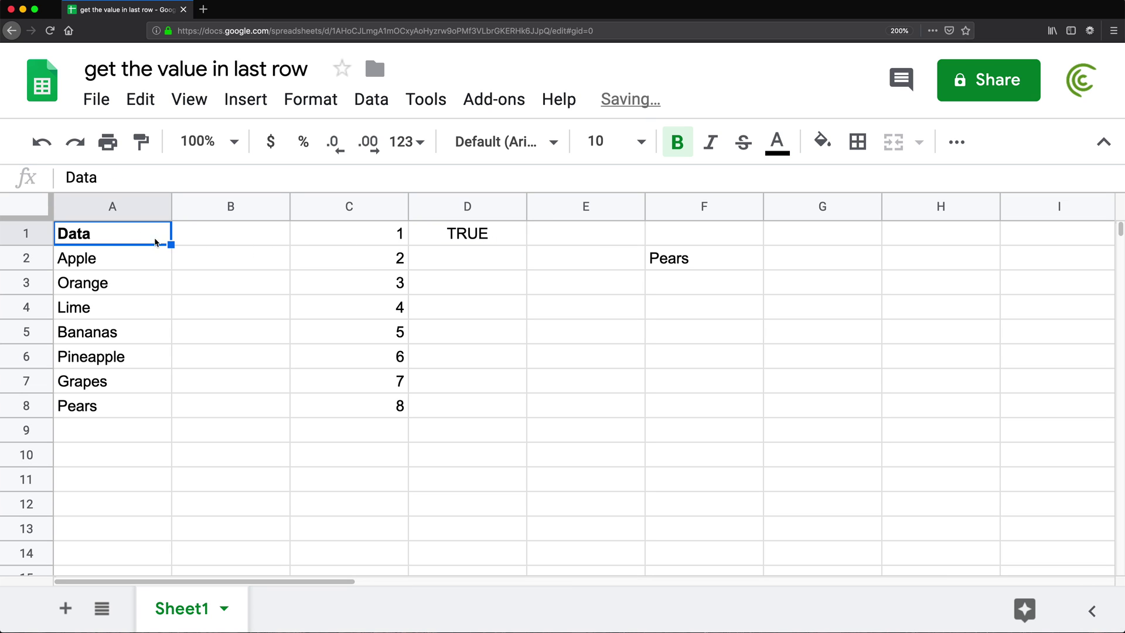
left_click(478, 240)
left_click_drag(525, 245, 496, 413)
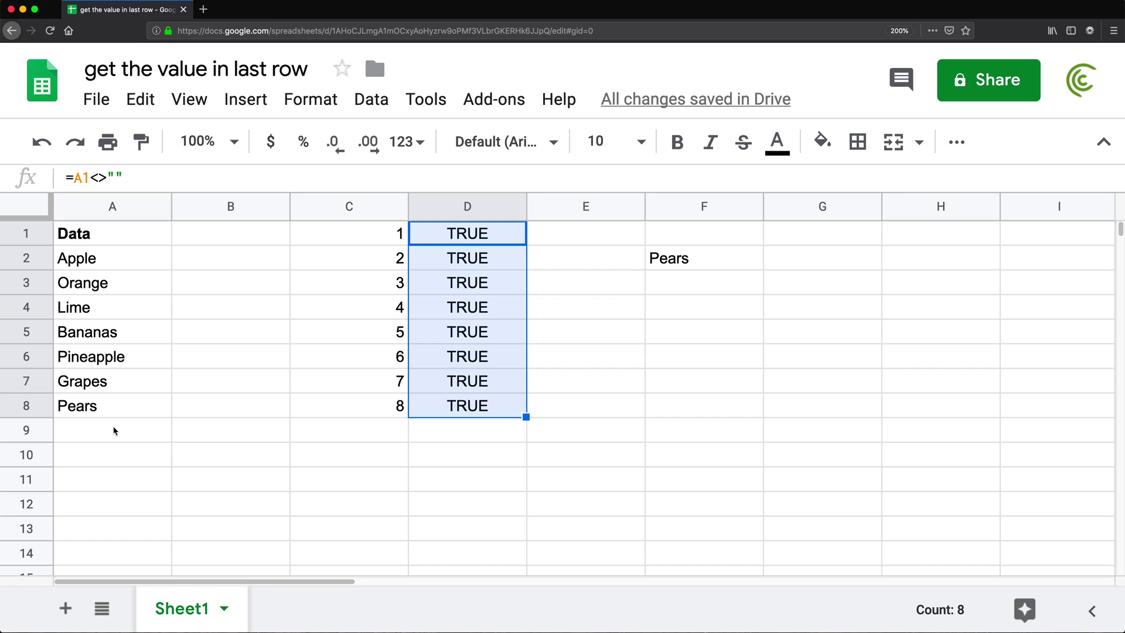
left_click(96, 356)
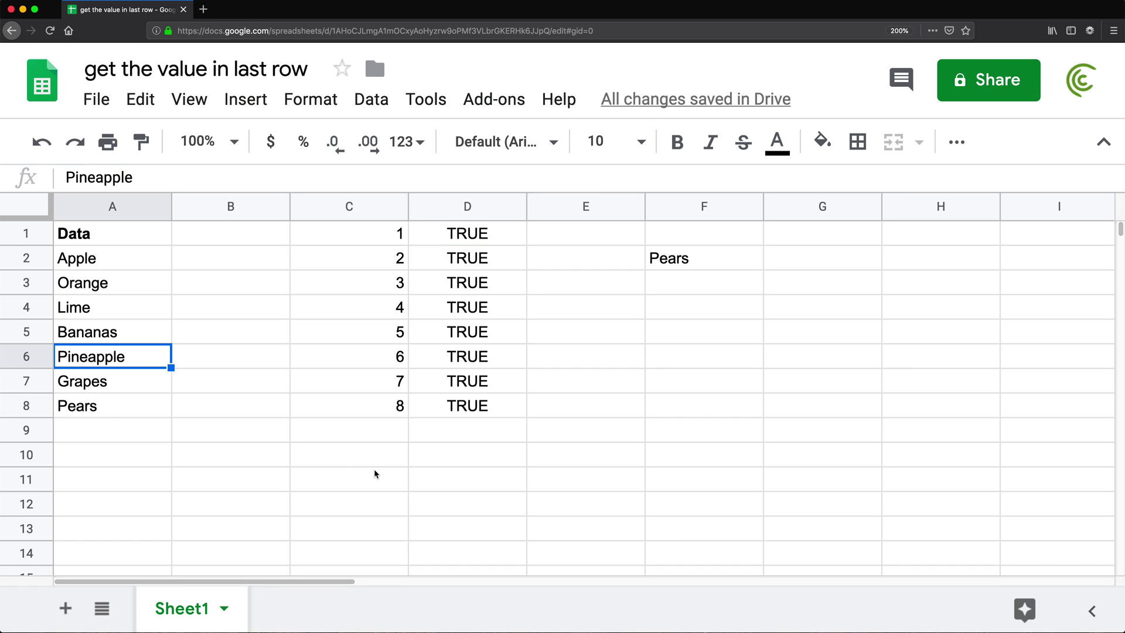
Clear Pineapple from A6 and Lime from A4, so D6 and D4 read FALSE.
key("Delete")
left_click(488, 354)
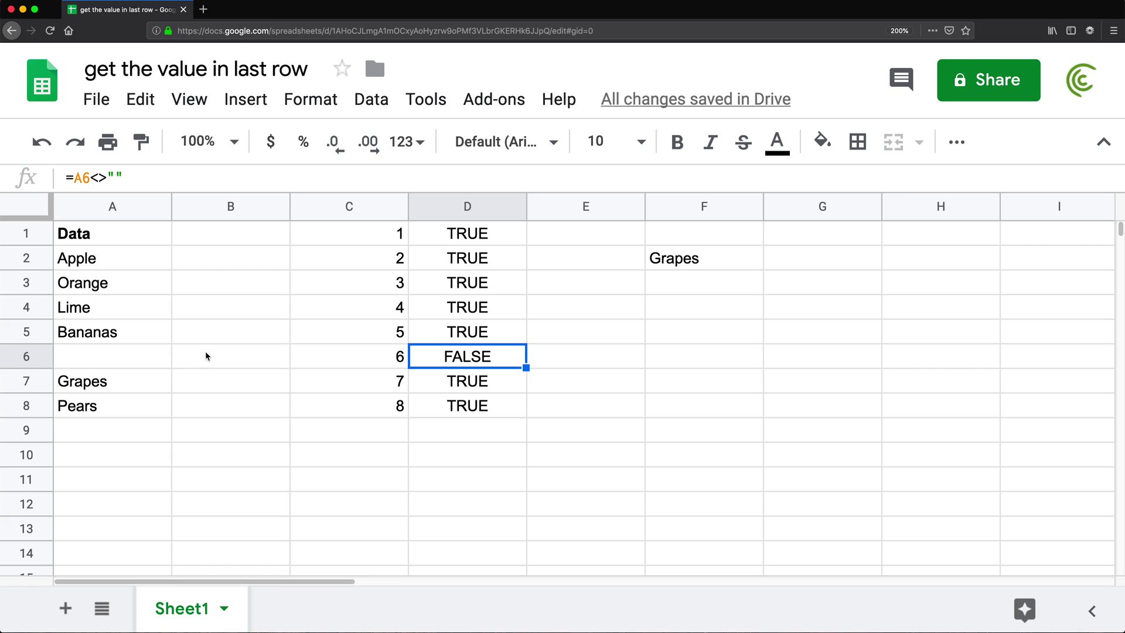
left_click(94, 315)
key("Delete")
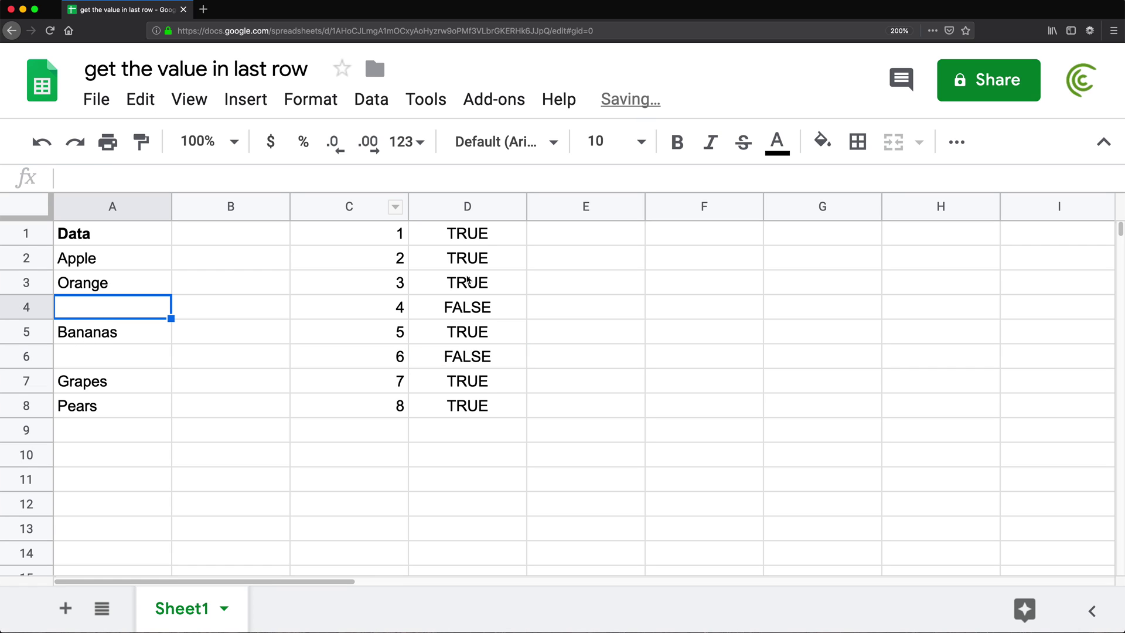
left_click(476, 311)
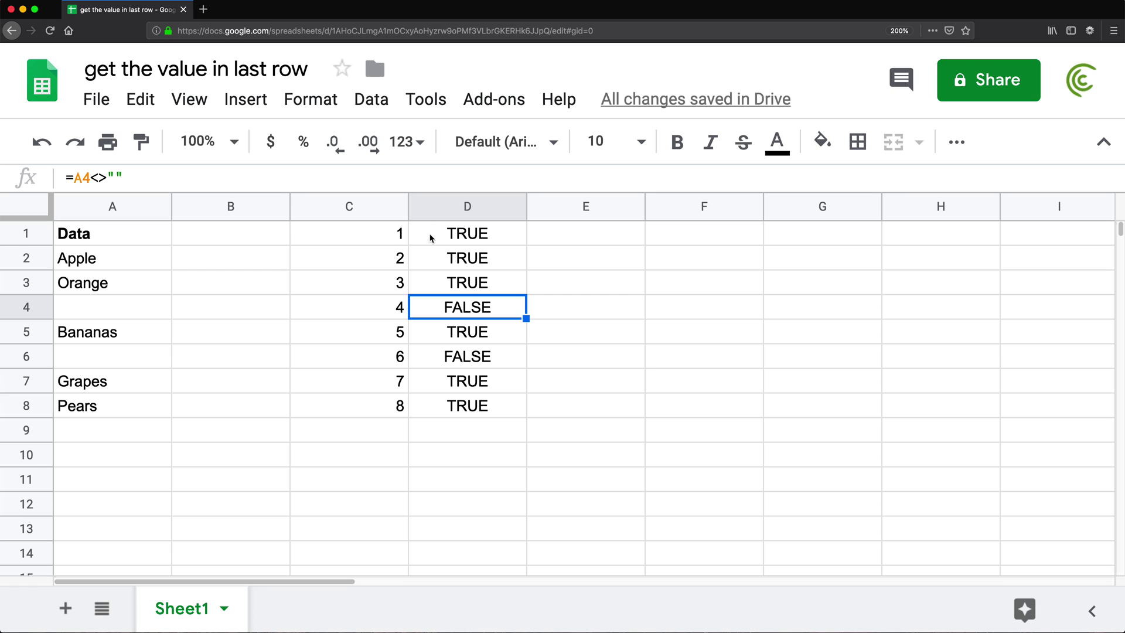
left_click_drag(431, 236, 435, 406)
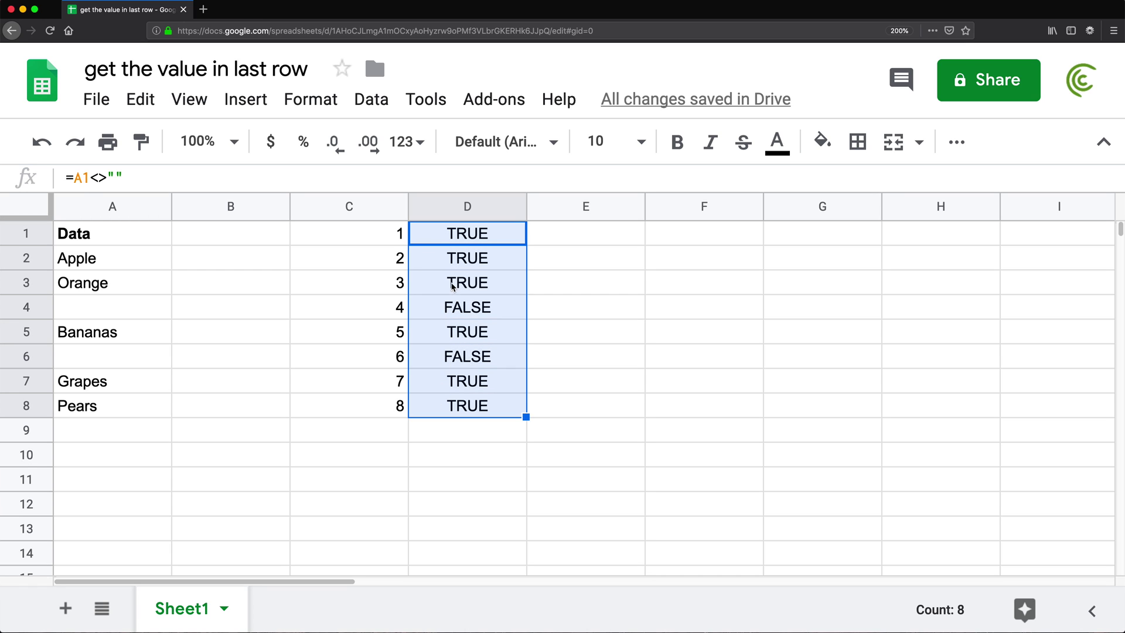
left_click(447, 234)
Change D1's formula to =--(A1<>"") so it returns 1 or 0.
double_click(476, 229)
left_click(423, 234)
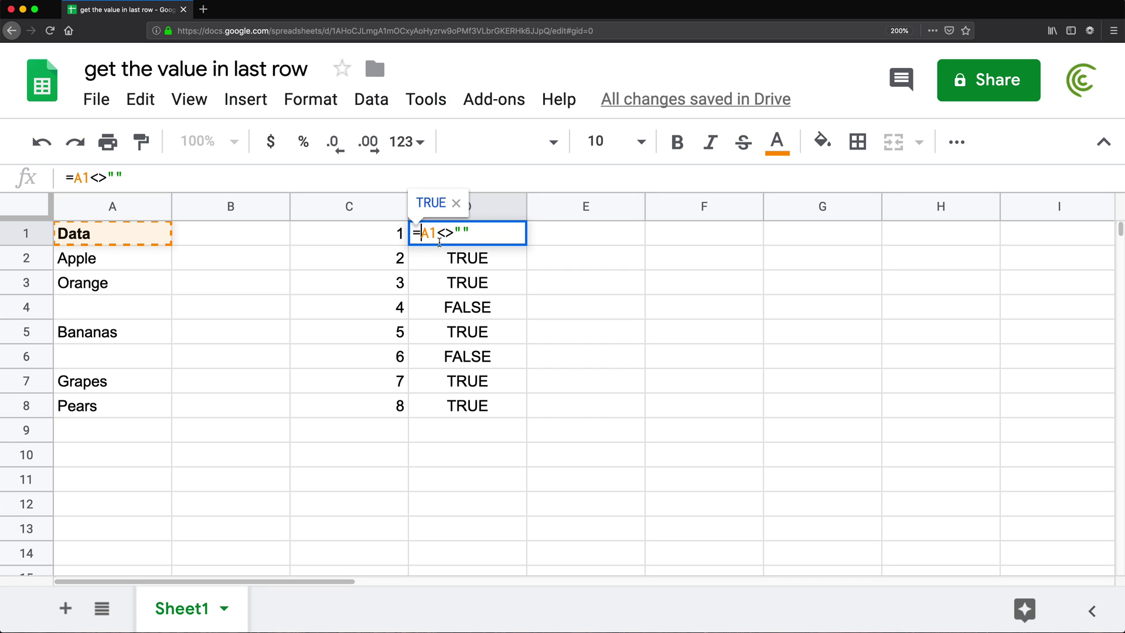
type("(")
key("End")
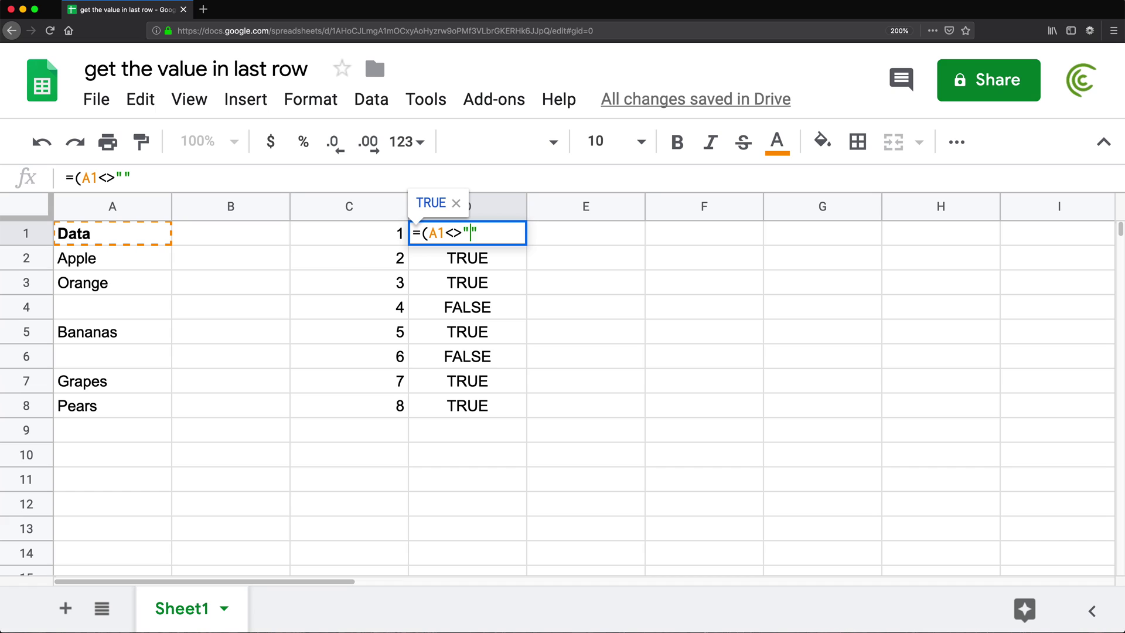
type(")")
left_click(438, 233)
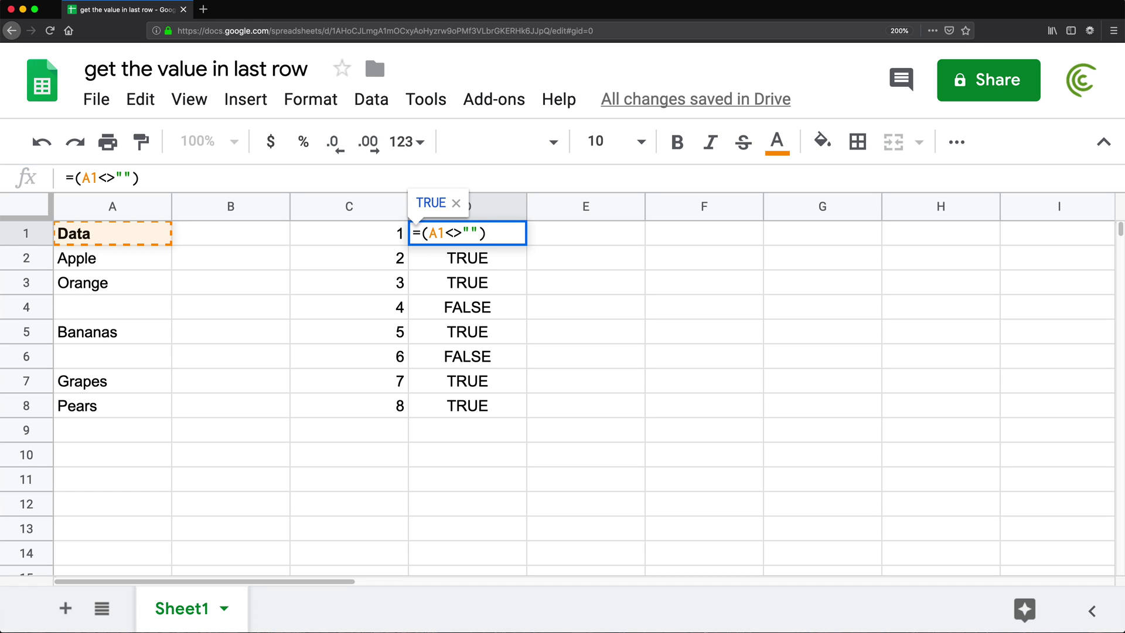
left_click(421, 233)
type("--")
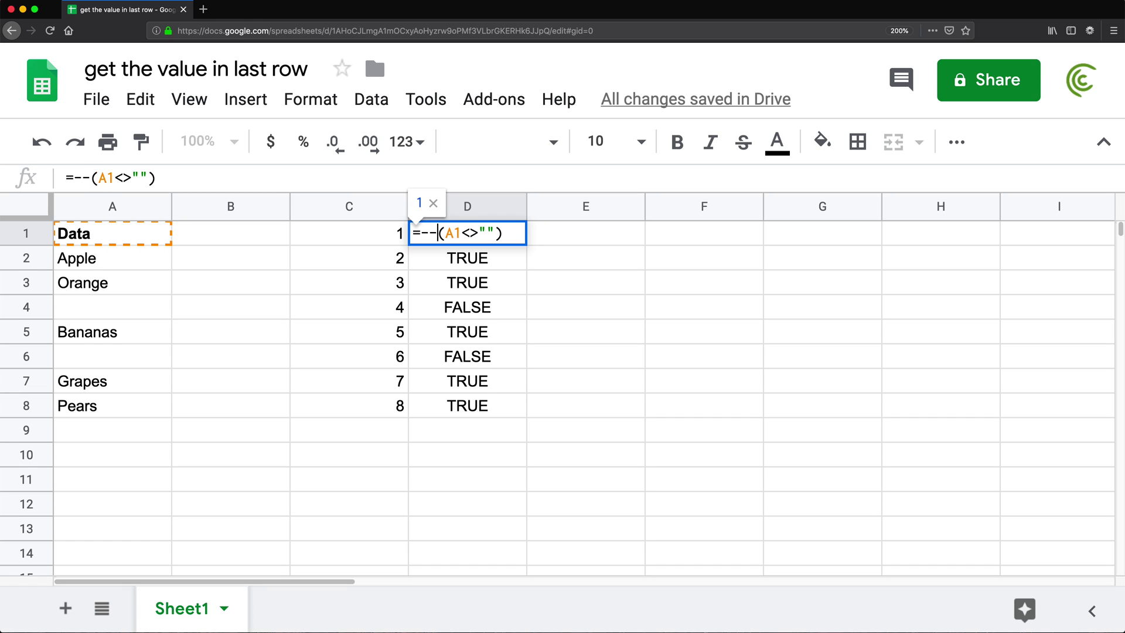
key("Return")
Fill D1's formula down to D8 and check the 0 results in blank rows 4 and 6.
left_click(474, 233)
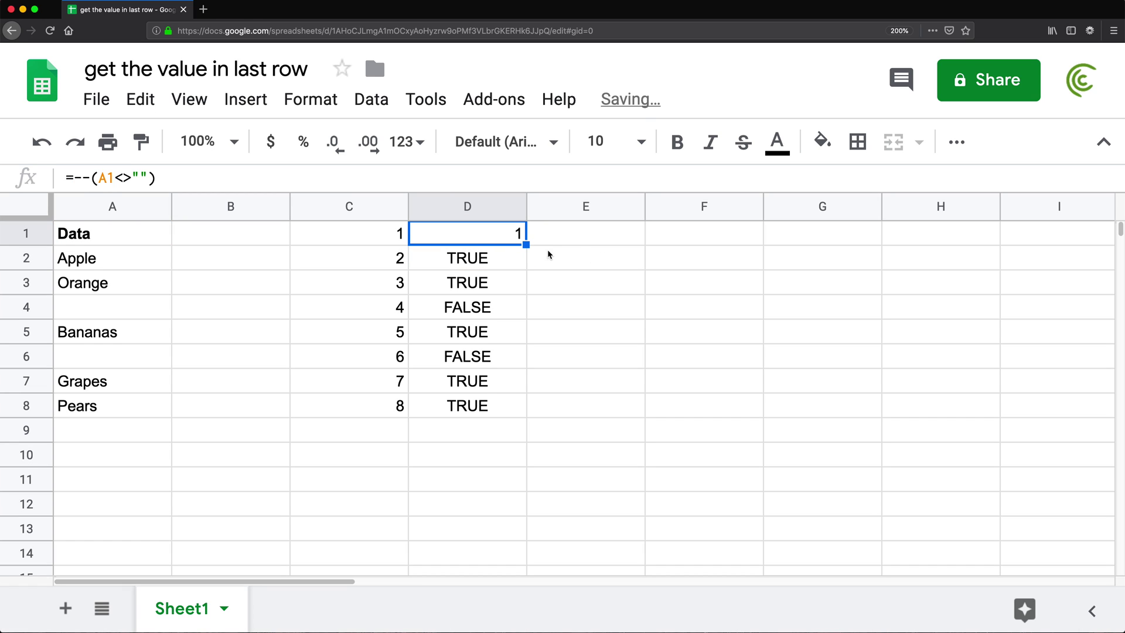
left_click_drag(526, 244, 520, 404)
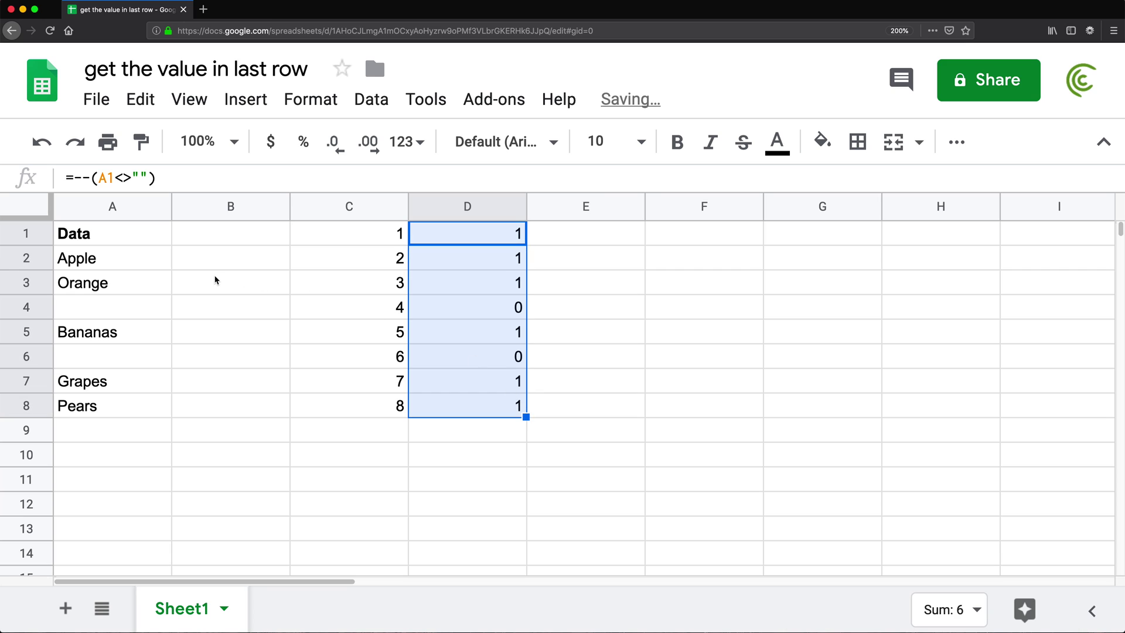
left_click_drag(495, 238, 498, 291)
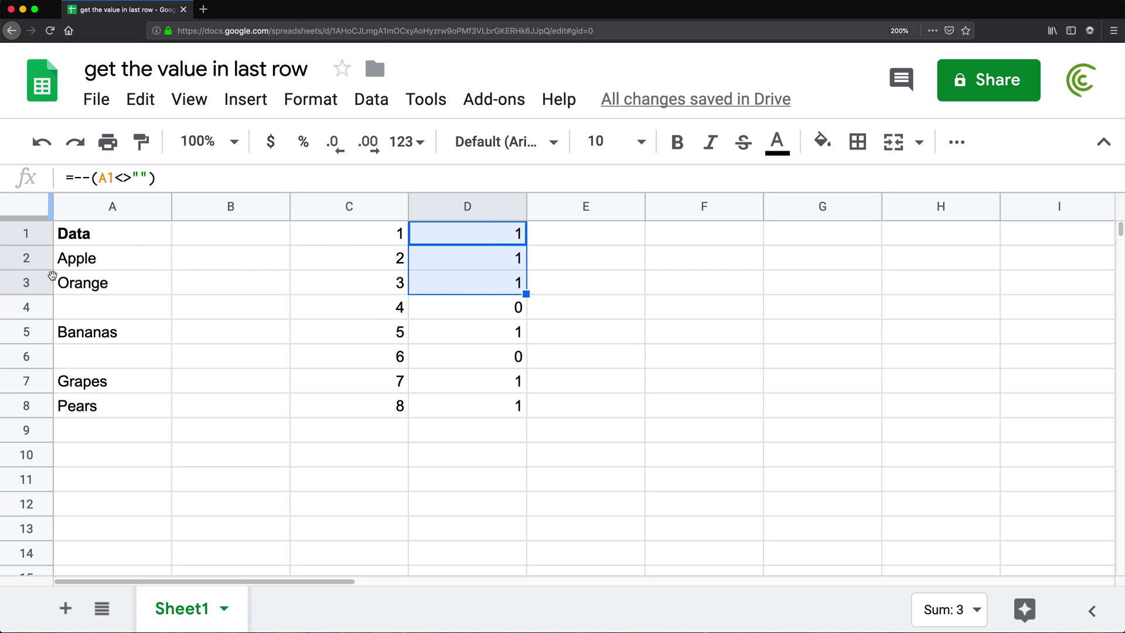
left_click(149, 310)
left_click_drag(199, 311, 465, 307)
left_click_drag(509, 357, 143, 354)
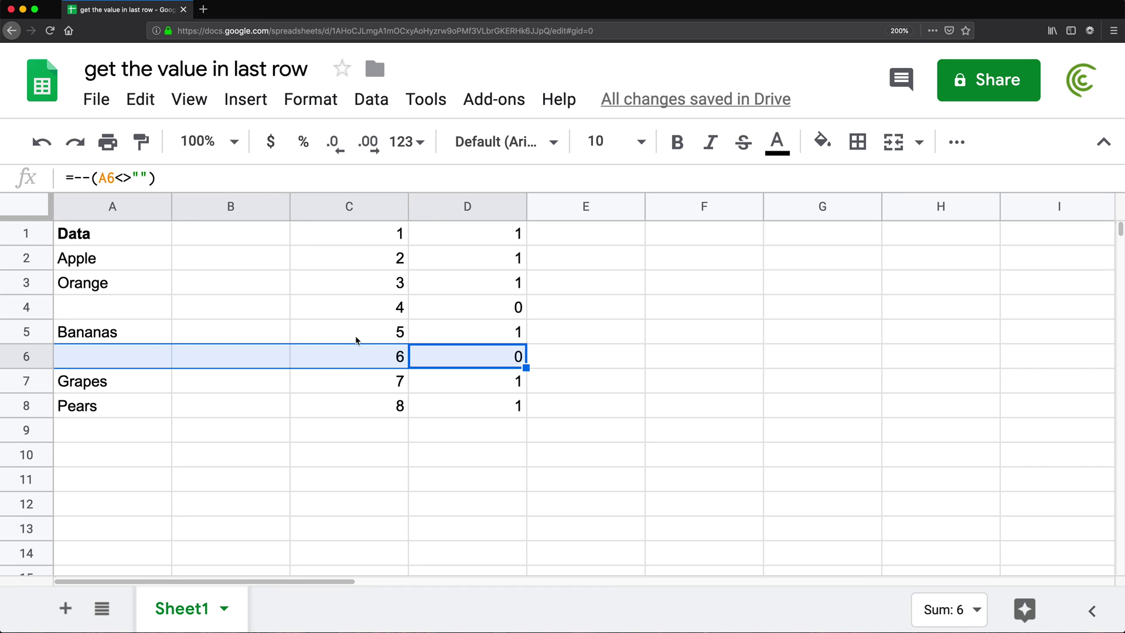
Review D1's =--(A1<>"") formula without changing it.
left_click(460, 235)
double_click(461, 235)
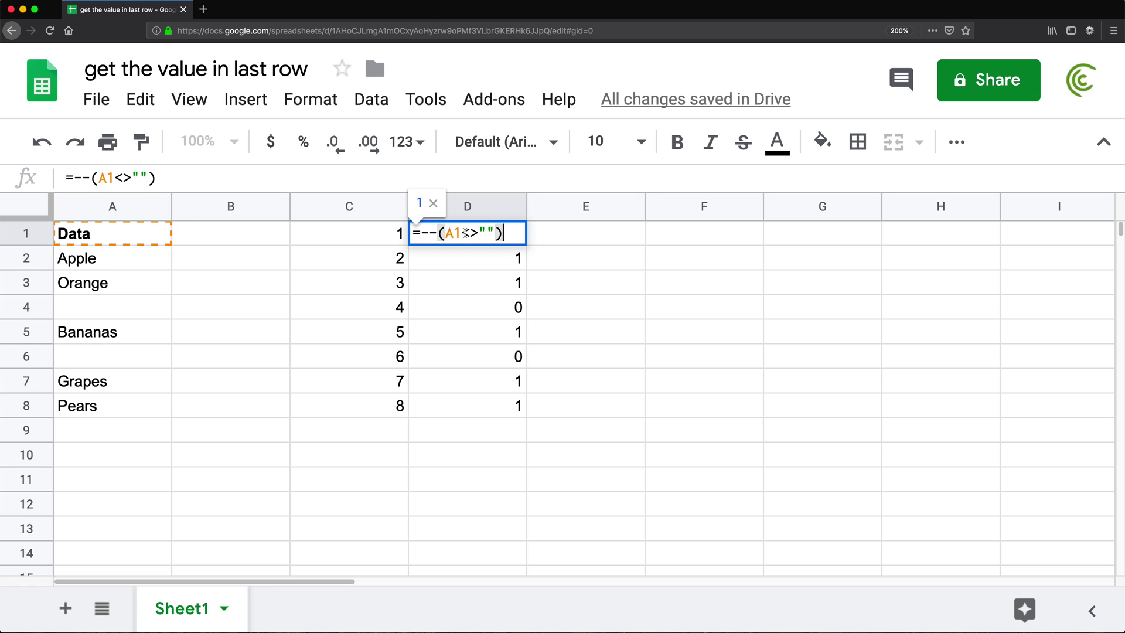
key("Return")
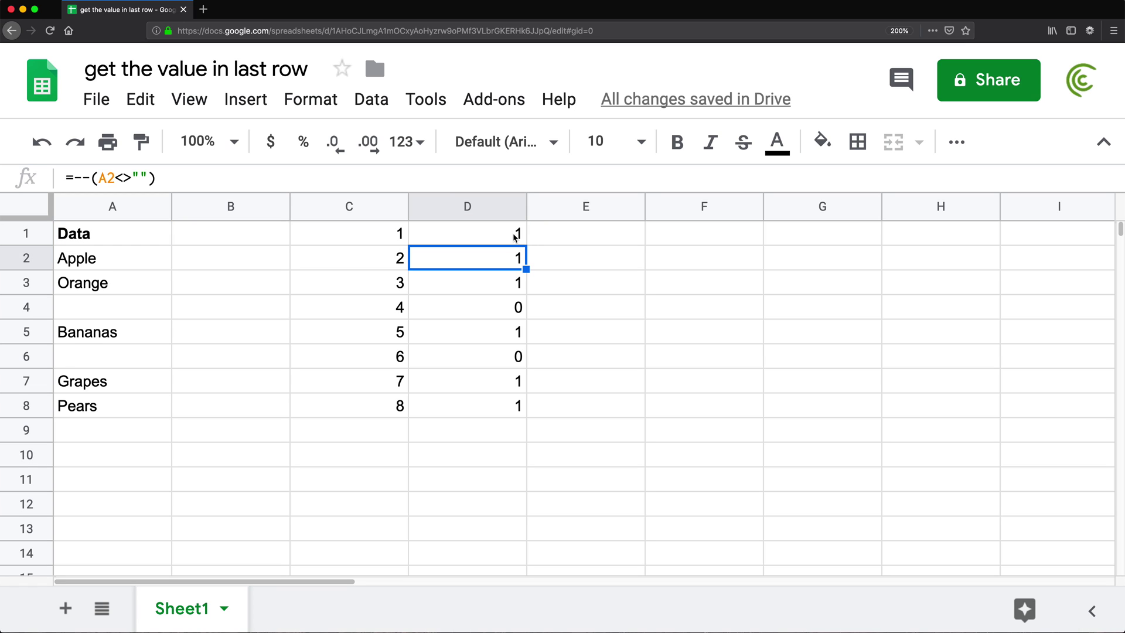
left_click(582, 234)
type("=")
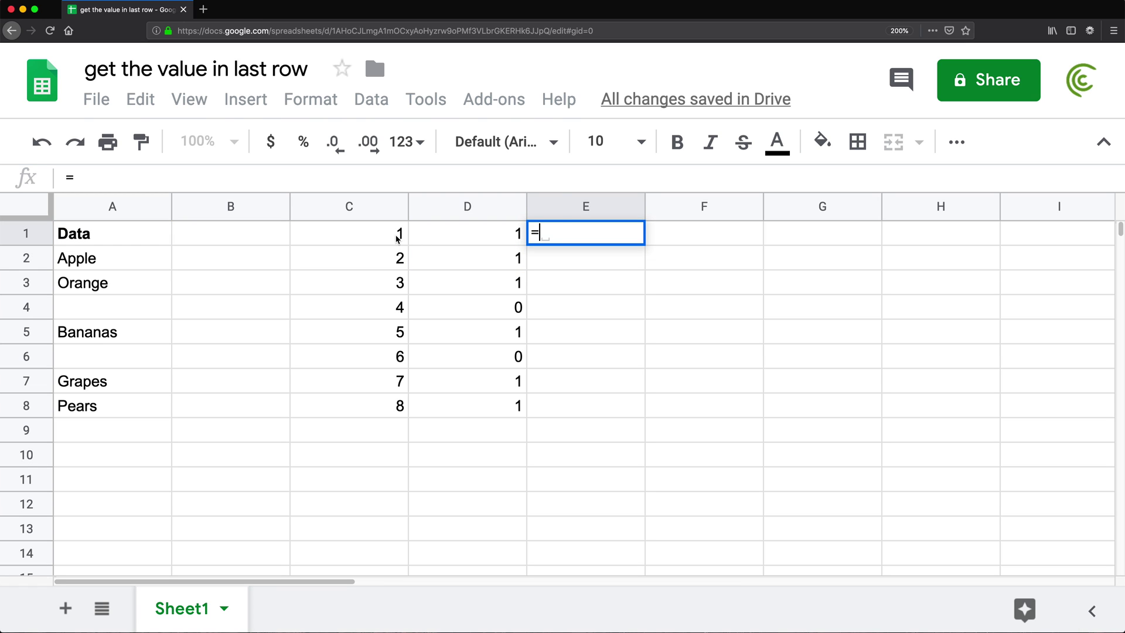
left_click(377, 232)
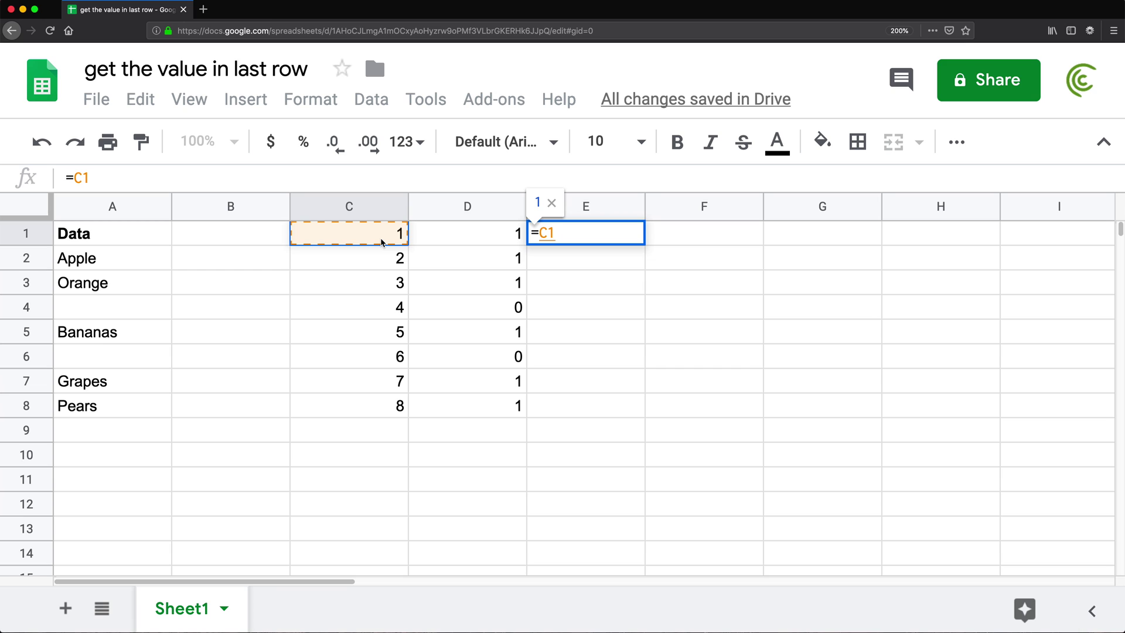
type("*")
left_click(460, 238)
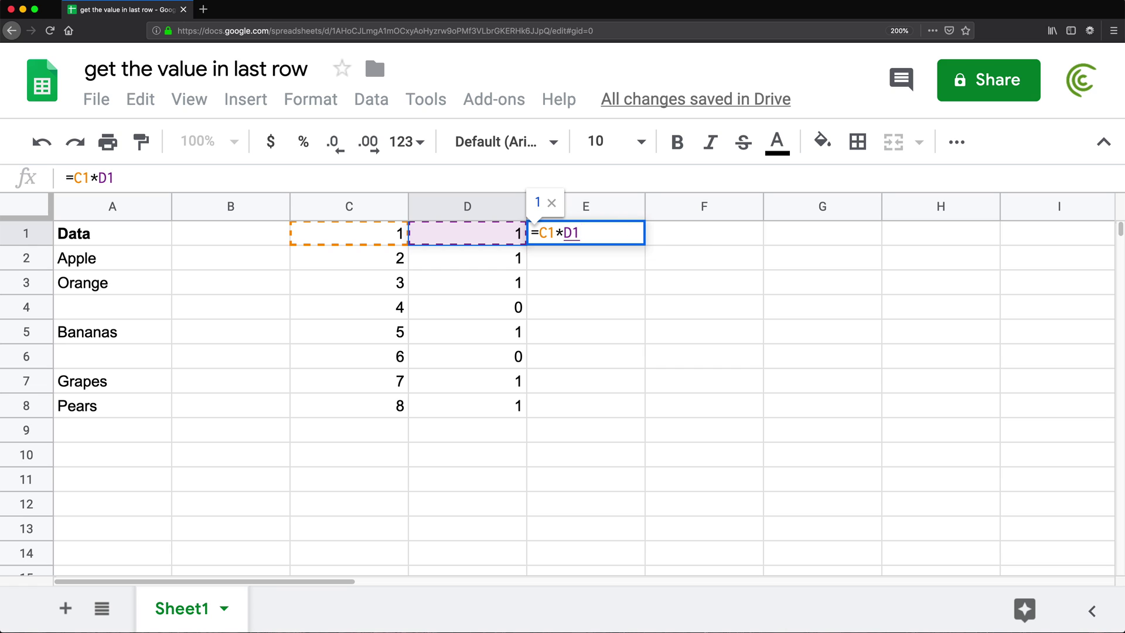
key("Return")
left_click(633, 233)
left_click_drag(643, 244, 636, 412)
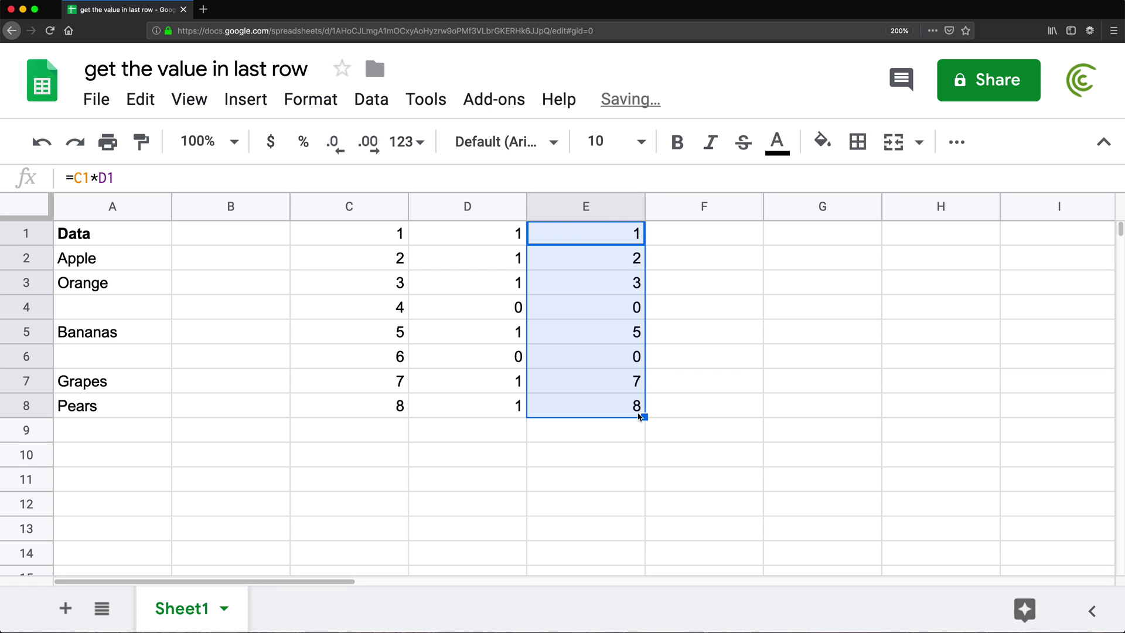
left_click(390, 241)
left_click(389, 282)
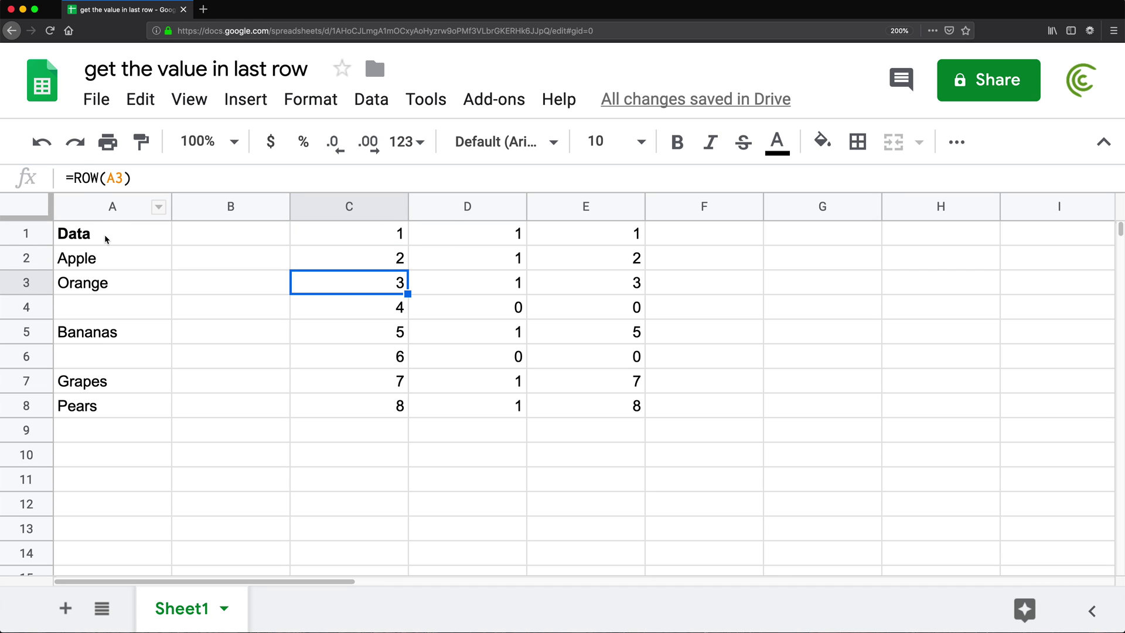
left_click_drag(106, 238, 106, 276)
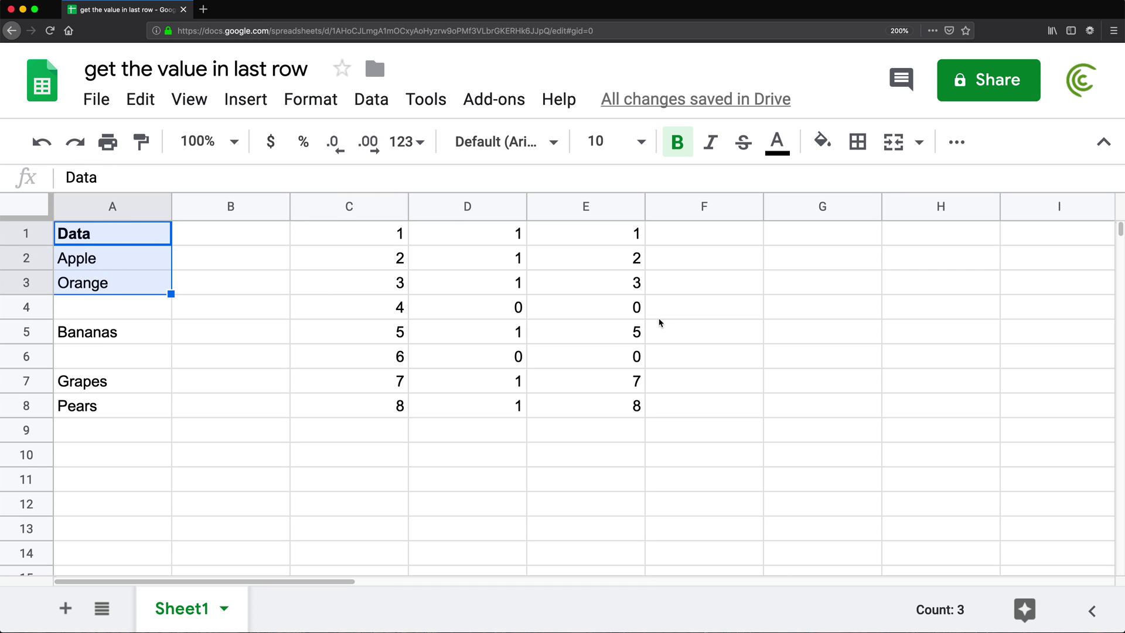
left_click(604, 311)
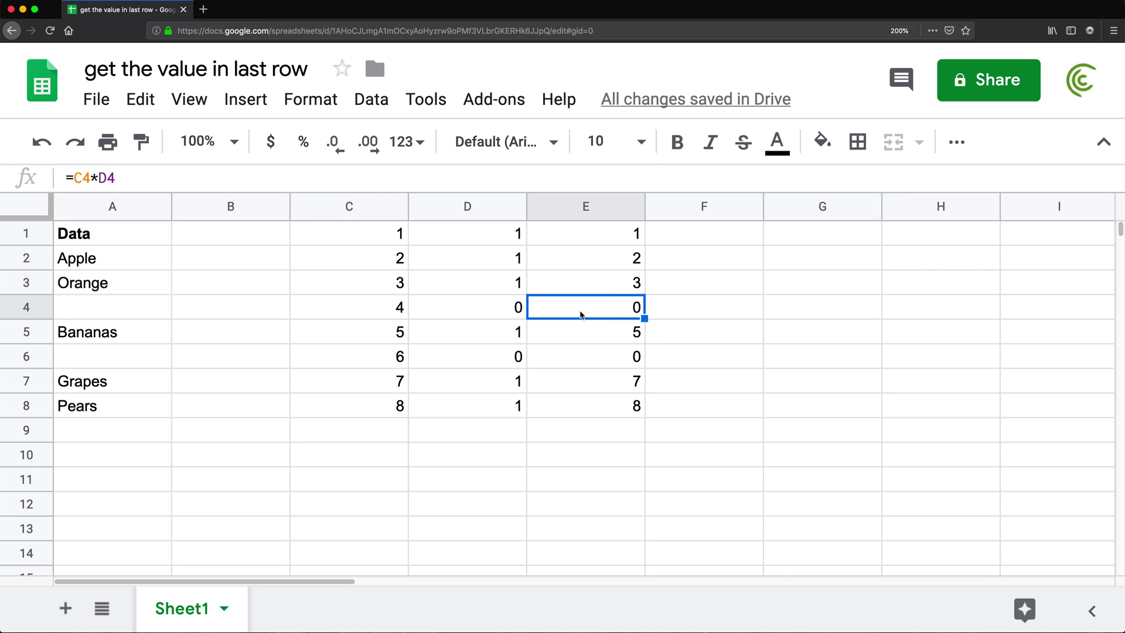
left_click(119, 316)
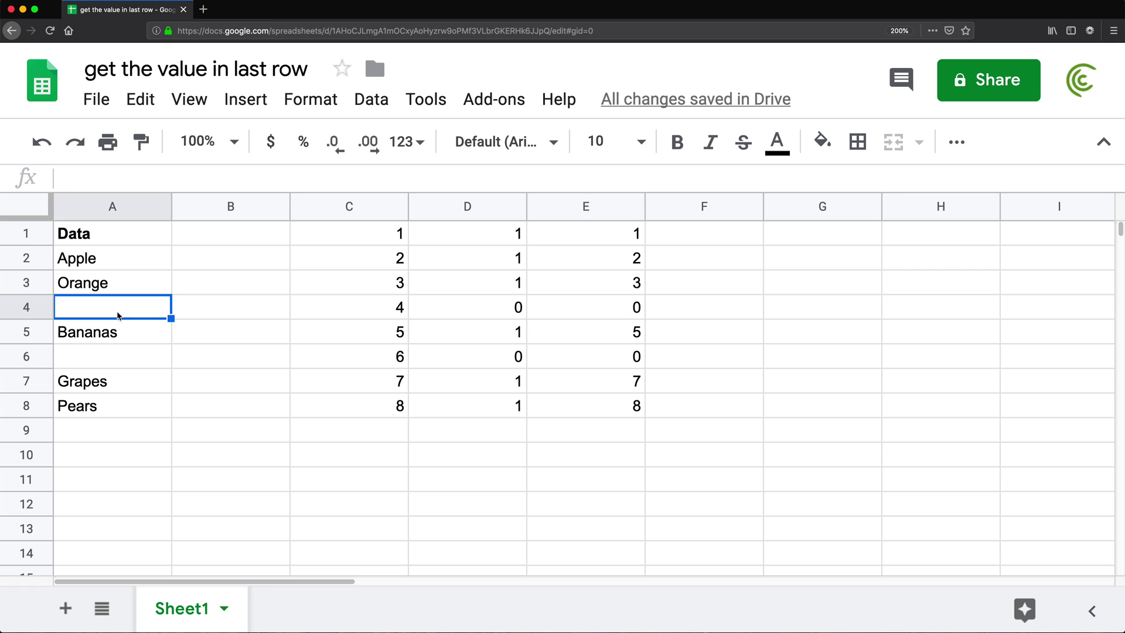
left_click(502, 313)
left_click_drag(364, 314, 436, 313)
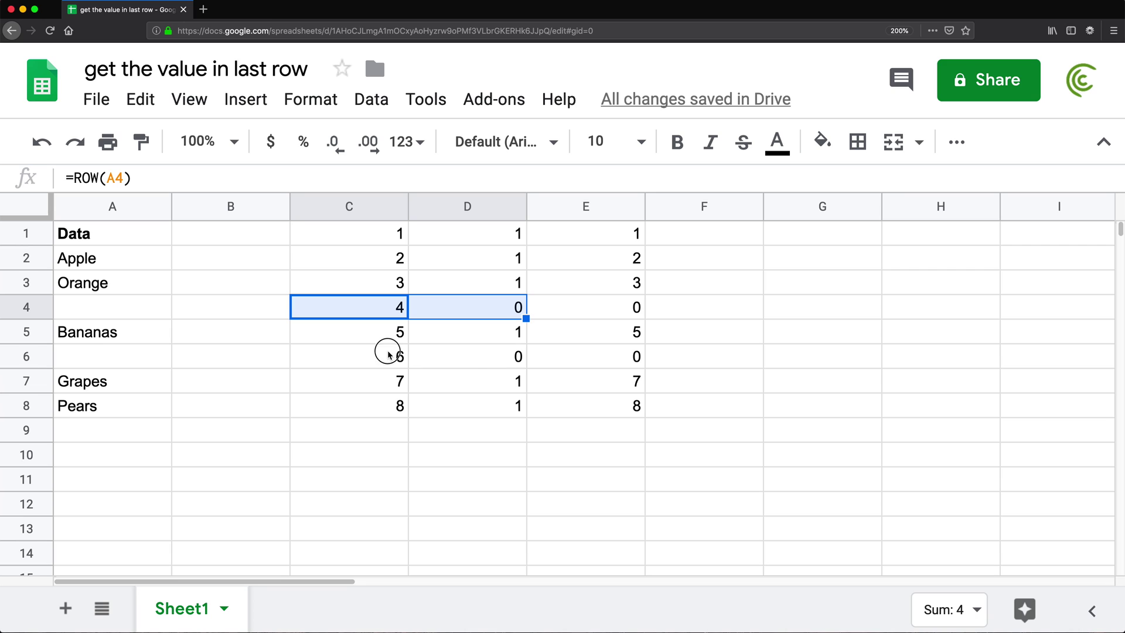
left_click_drag(384, 351, 462, 358)
left_click(618, 359)
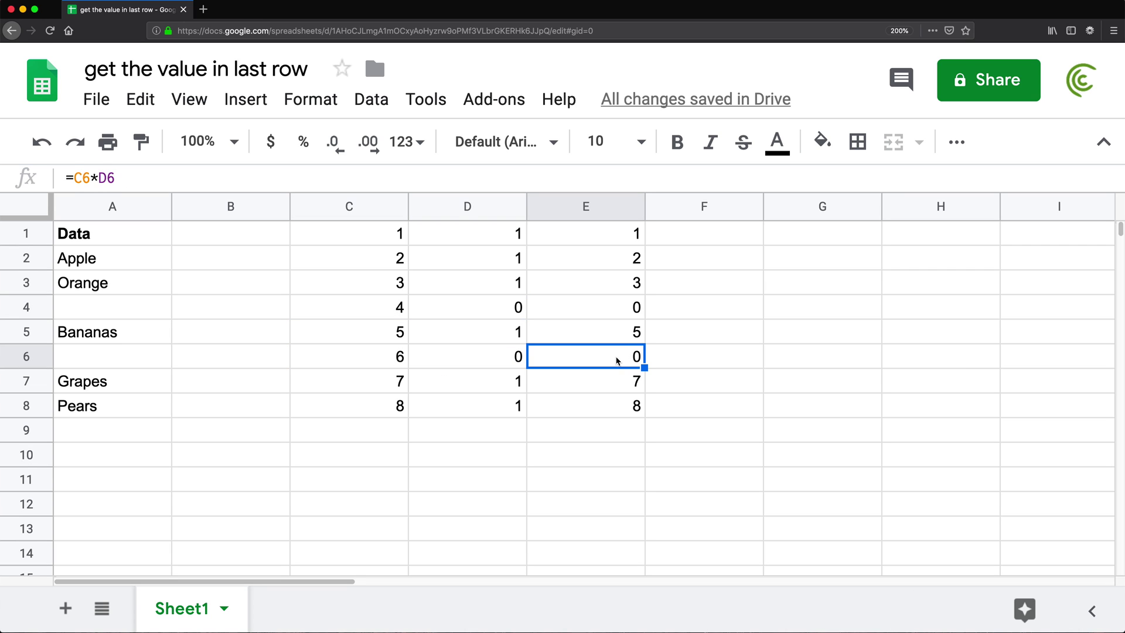
left_click(483, 332)
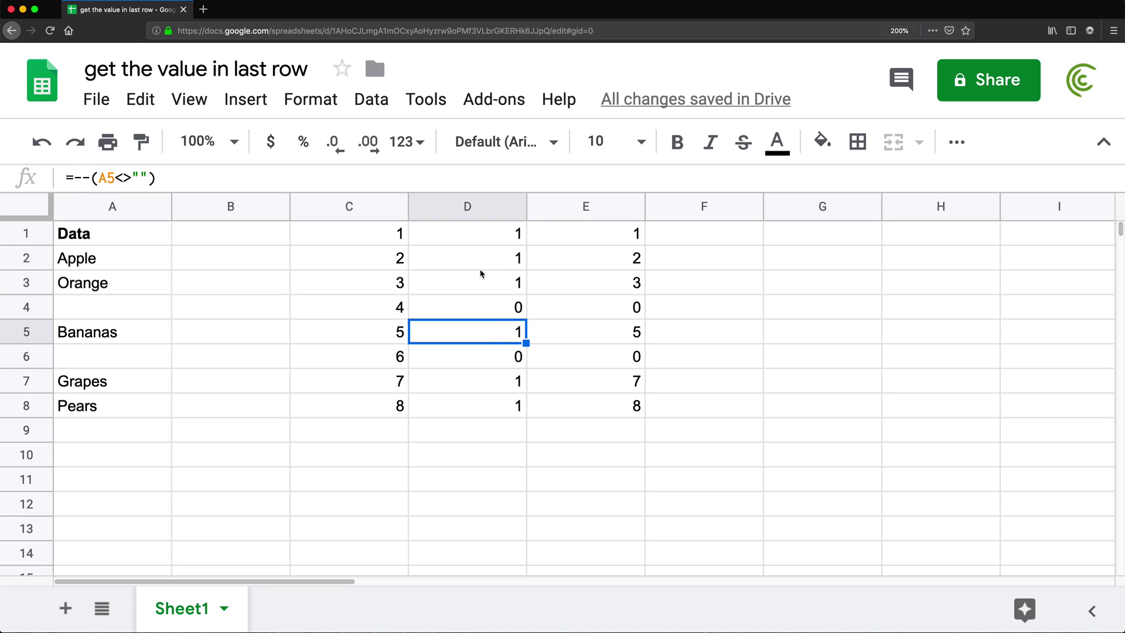
left_click_drag(484, 238, 487, 282)
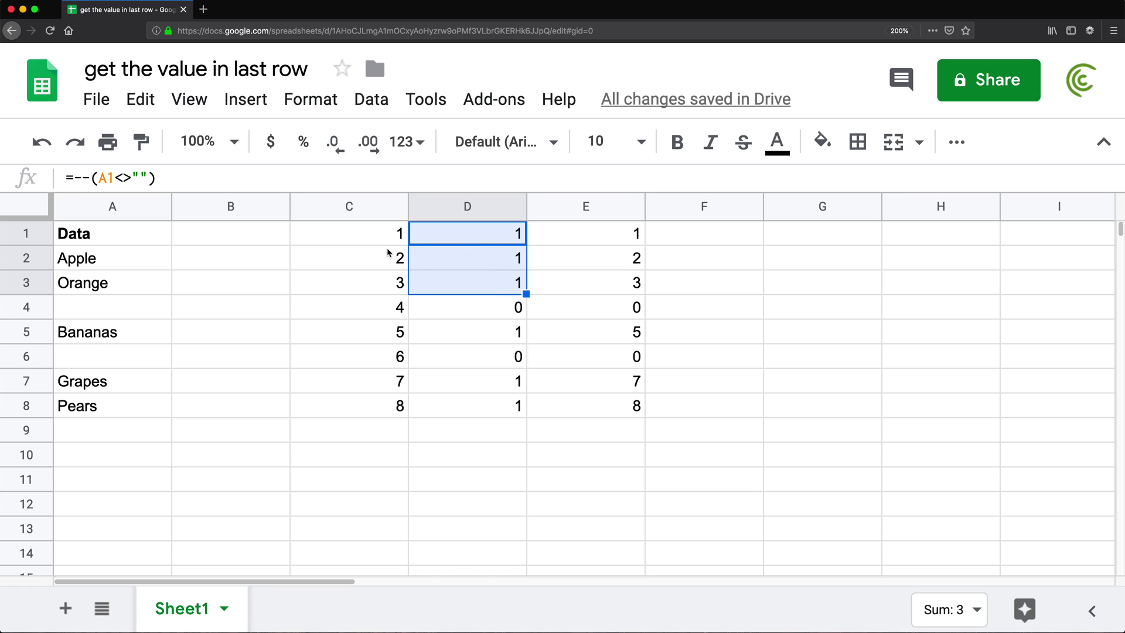
left_click_drag(389, 237, 389, 283)
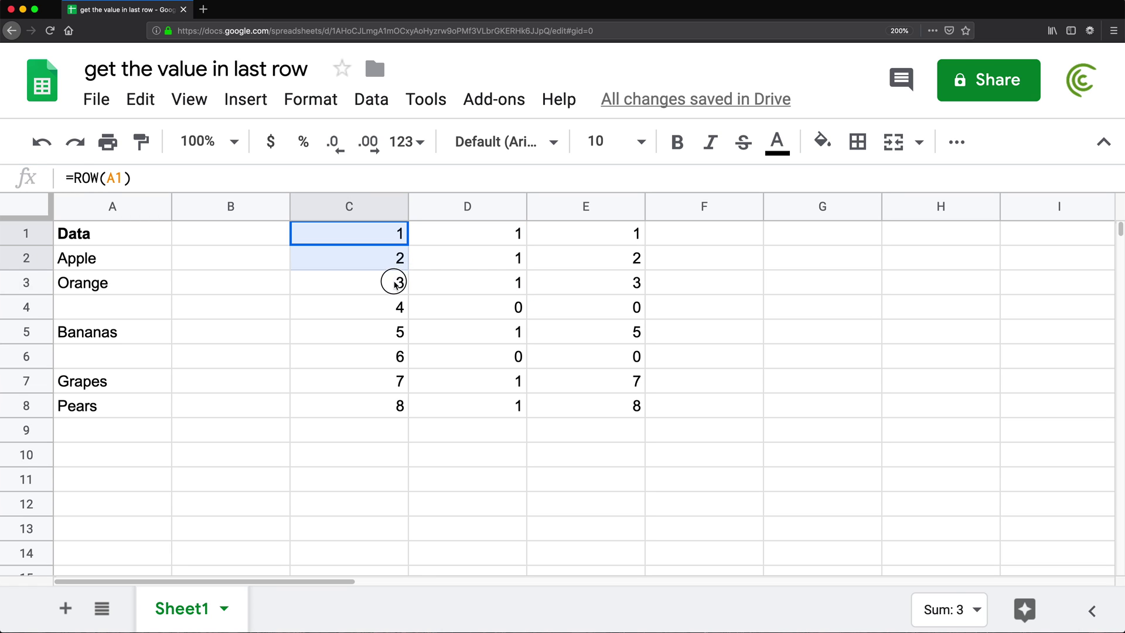
left_click(625, 332)
left_click(359, 335)
left_click(585, 378)
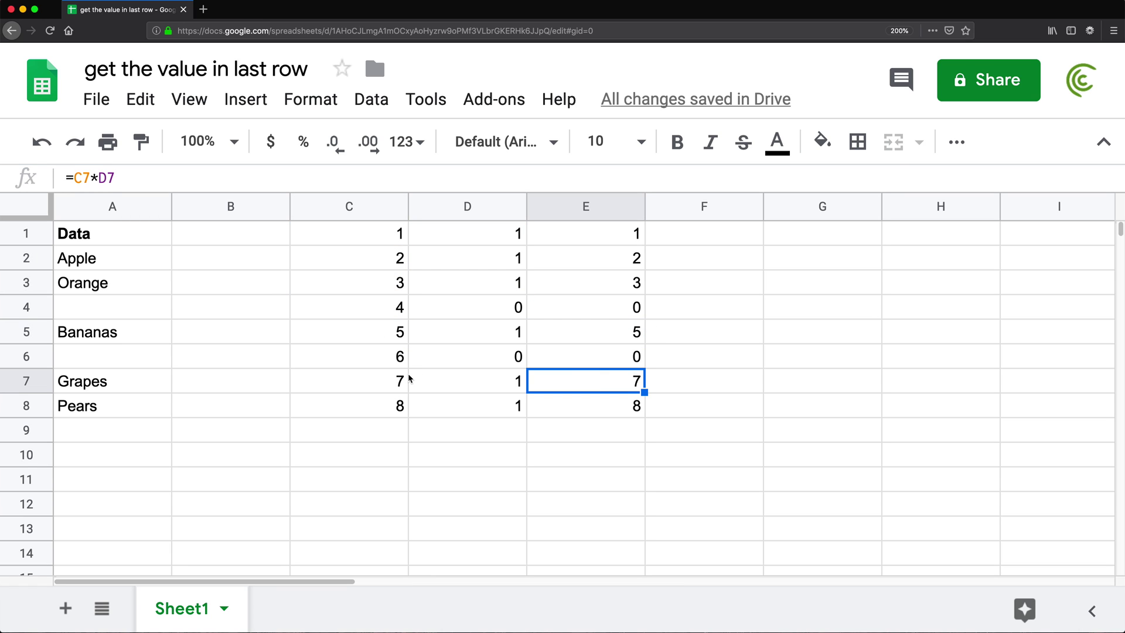
left_click(388, 378)
left_click(586, 402)
left_click(392, 411)
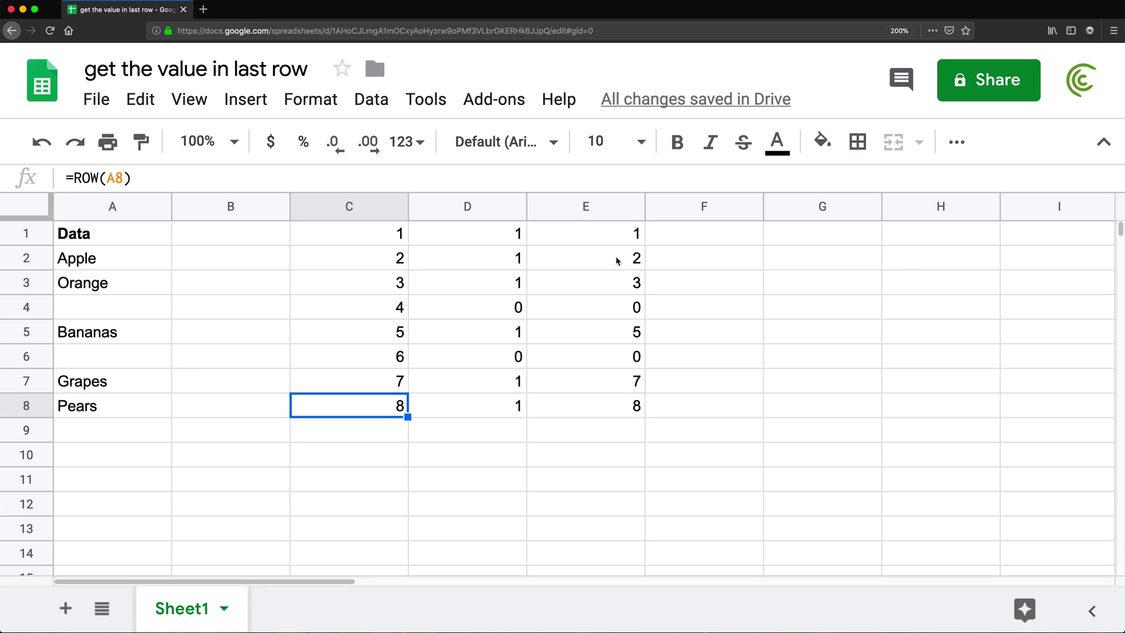
left_click_drag(610, 234, 617, 398)
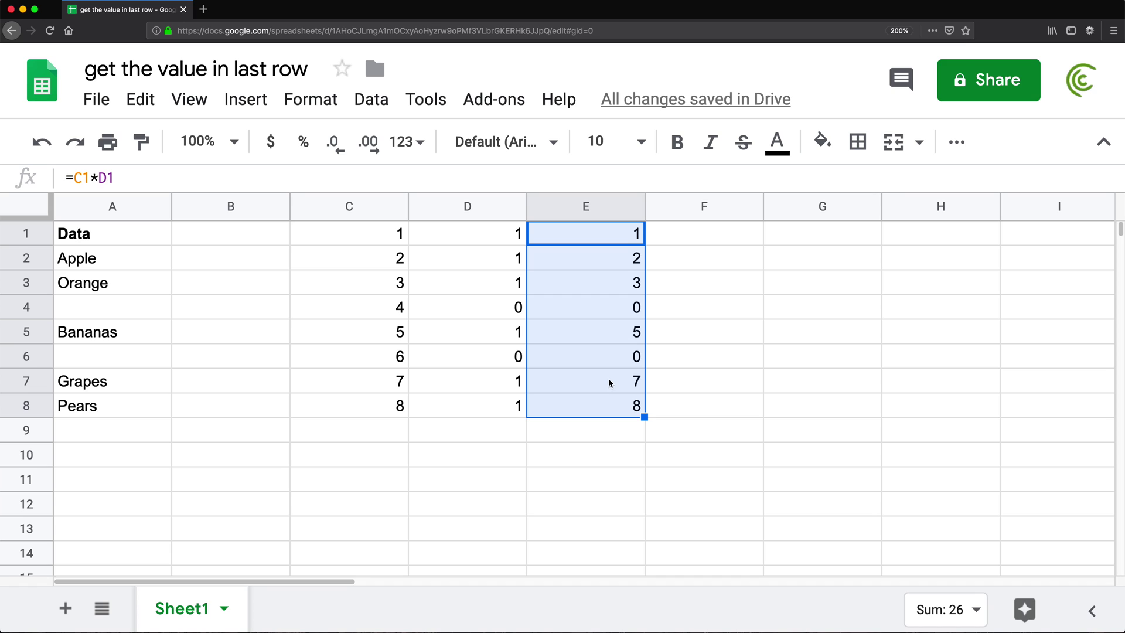
left_click_drag(607, 236, 599, 404)
Extend the row-number, flag and product columns C–E down to row 12, checking the new zeros.
left_click_drag(404, 418, 417, 507)
left_click(493, 412)
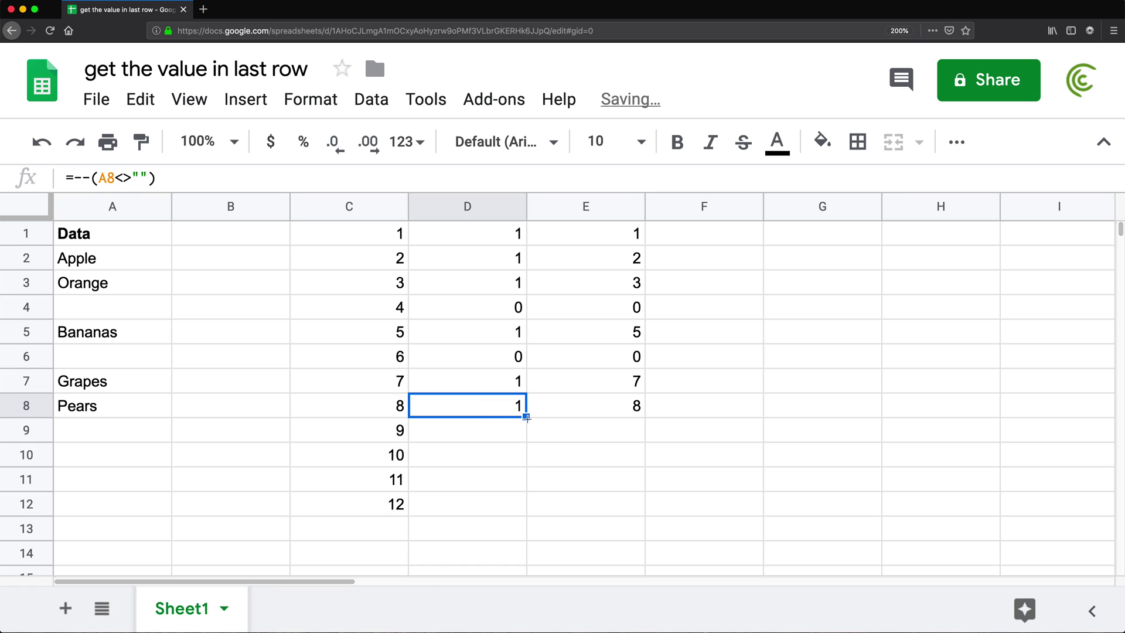
left_click_drag(526, 417, 525, 505)
left_click(636, 405)
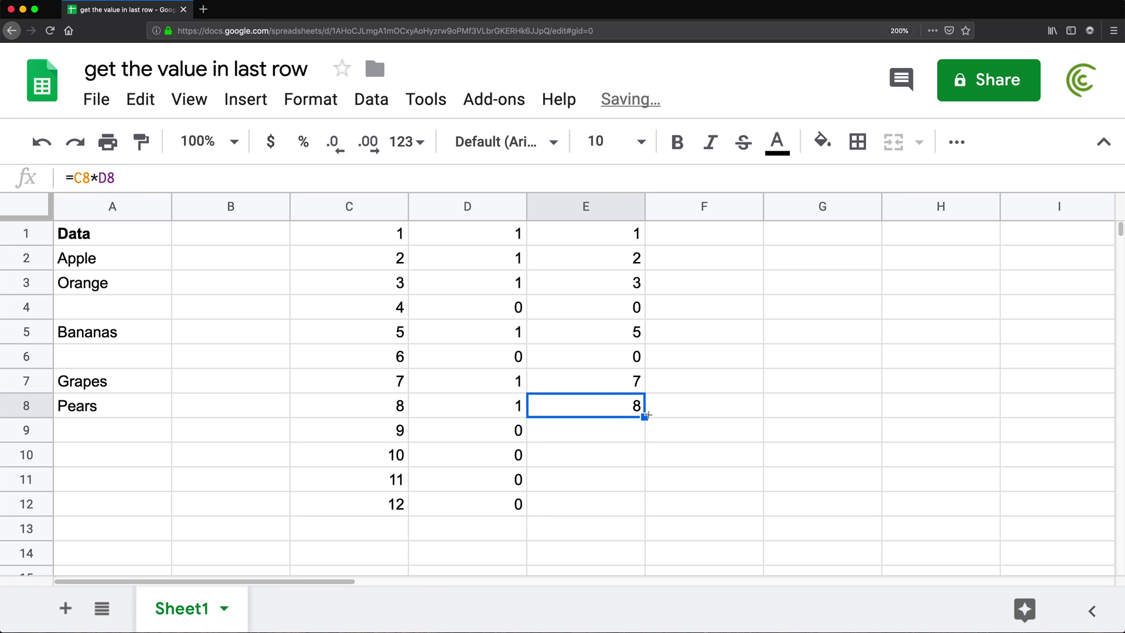
left_click_drag(643, 417, 633, 502)
left_click_drag(498, 434, 515, 502)
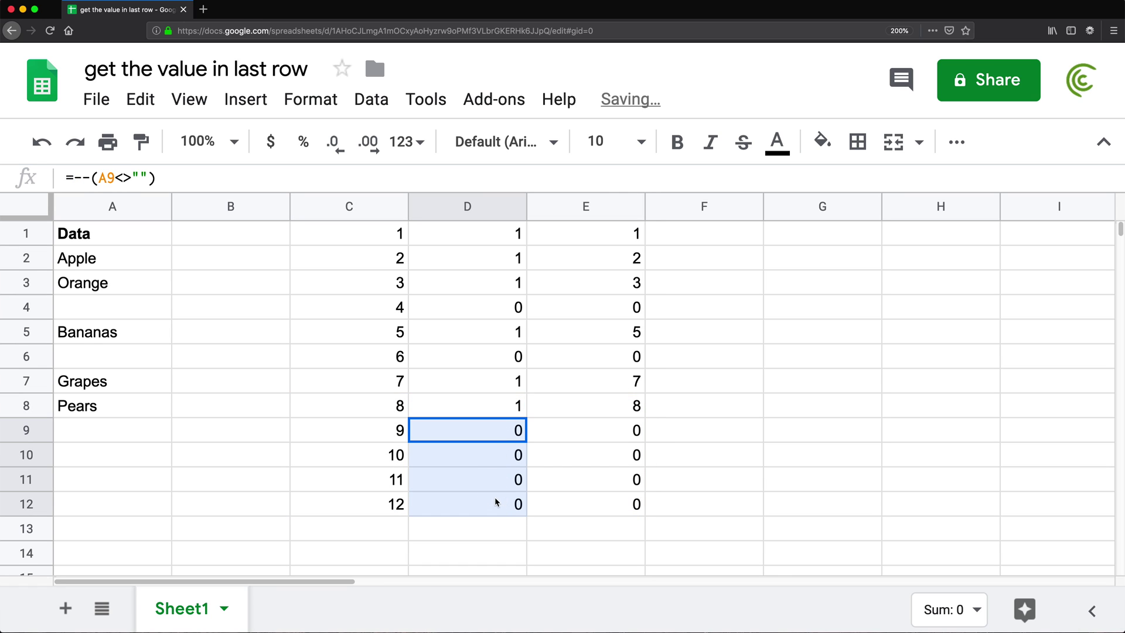
left_click_drag(154, 436, 148, 504)
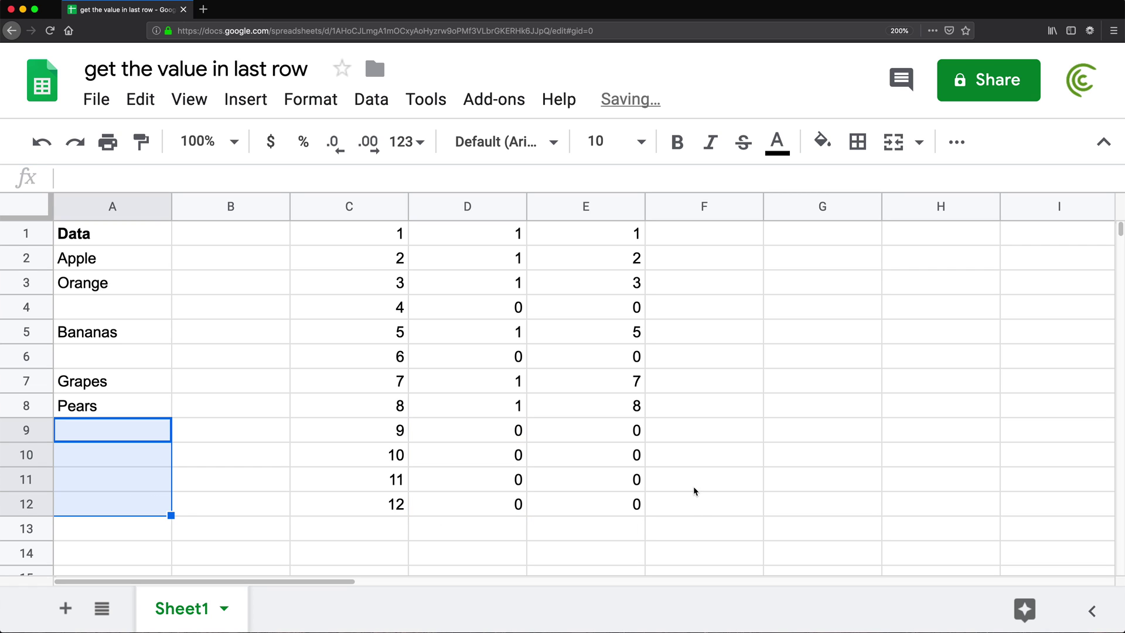
left_click_drag(633, 432, 628, 516)
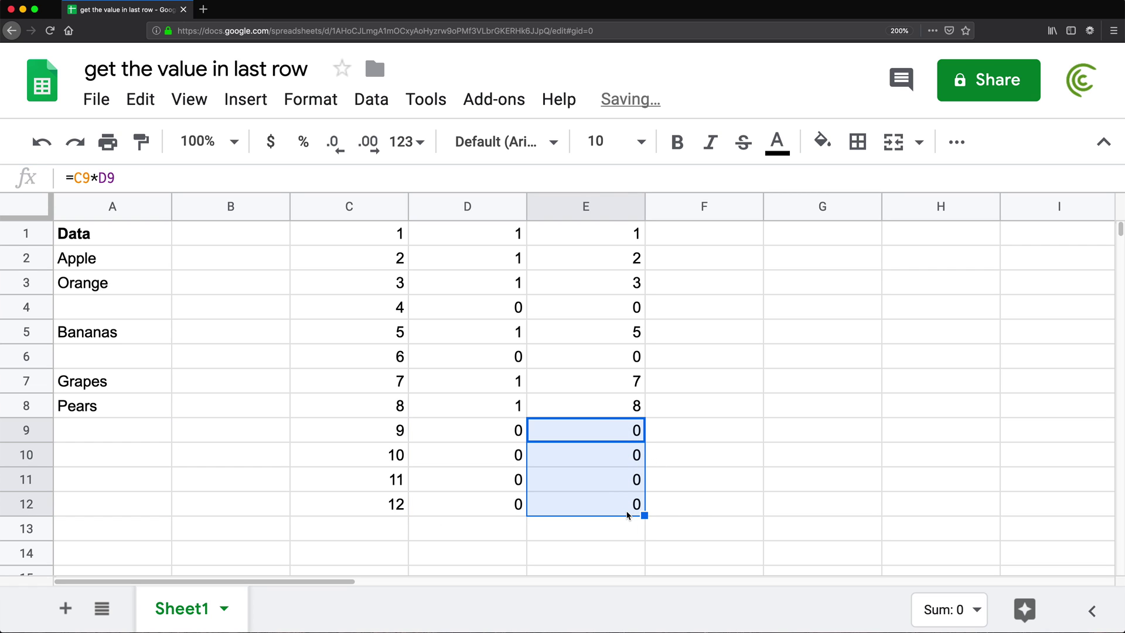
Enter =MAX(E1:E12) in G12, returning 8.
left_click(786, 503)
type("=MAX(")
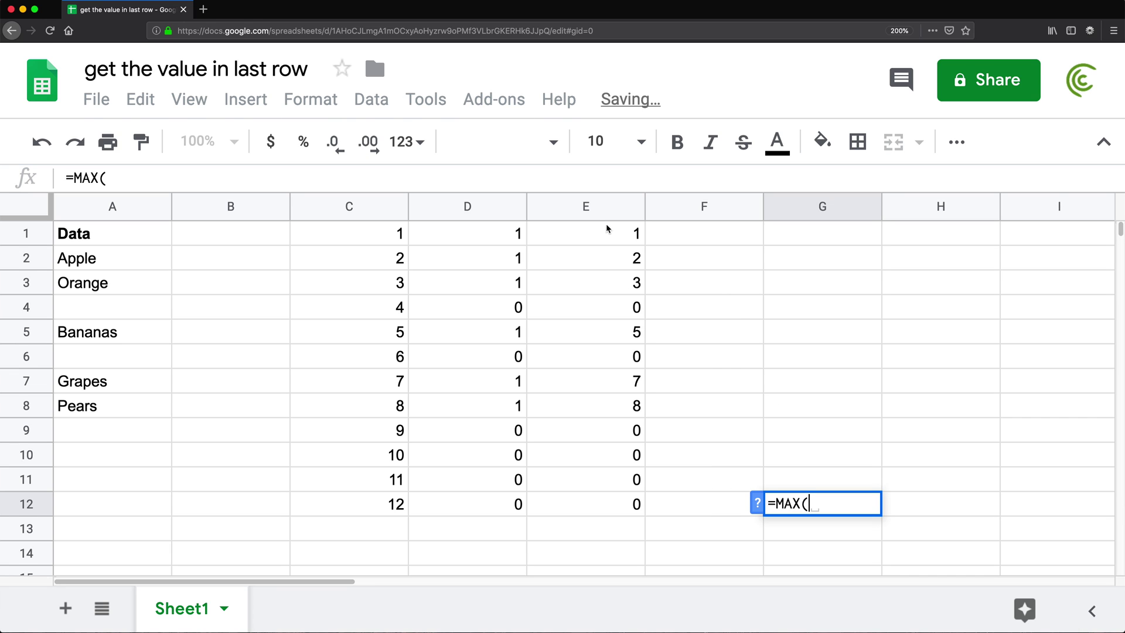
left_click_drag(603, 229, 598, 518)
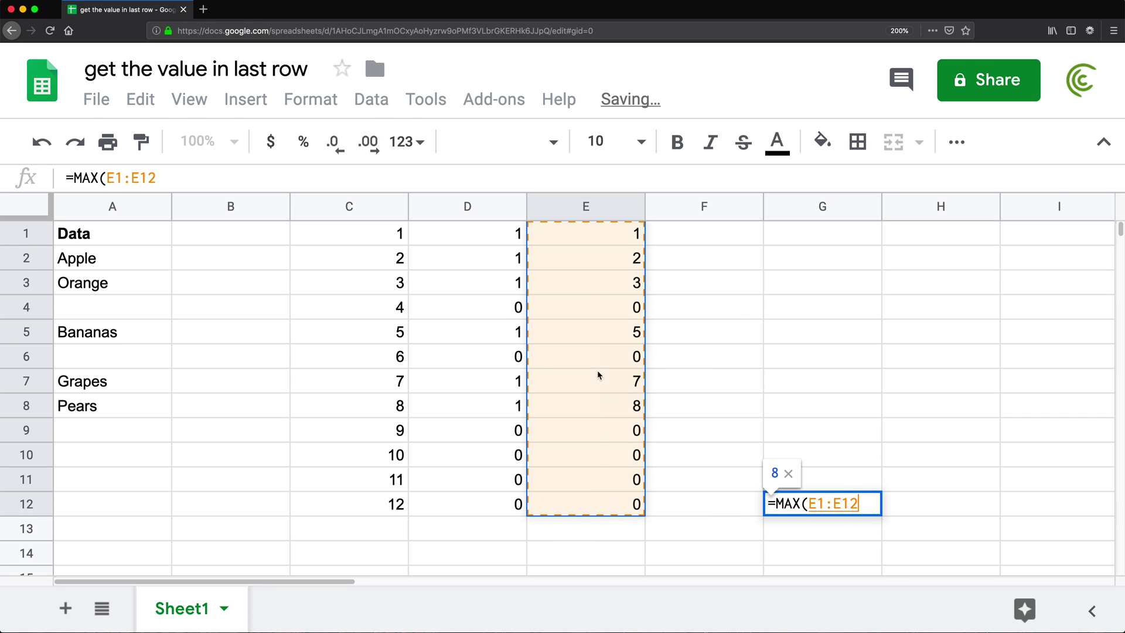
type(")")
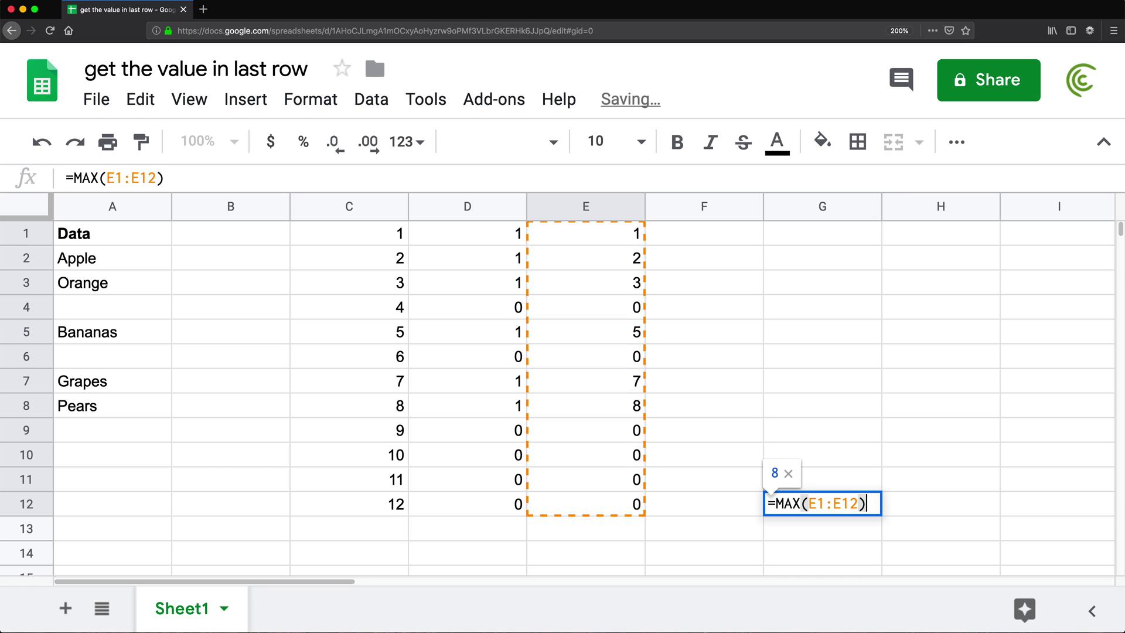
key("Return")
left_click(875, 511)
double_click(875, 511)
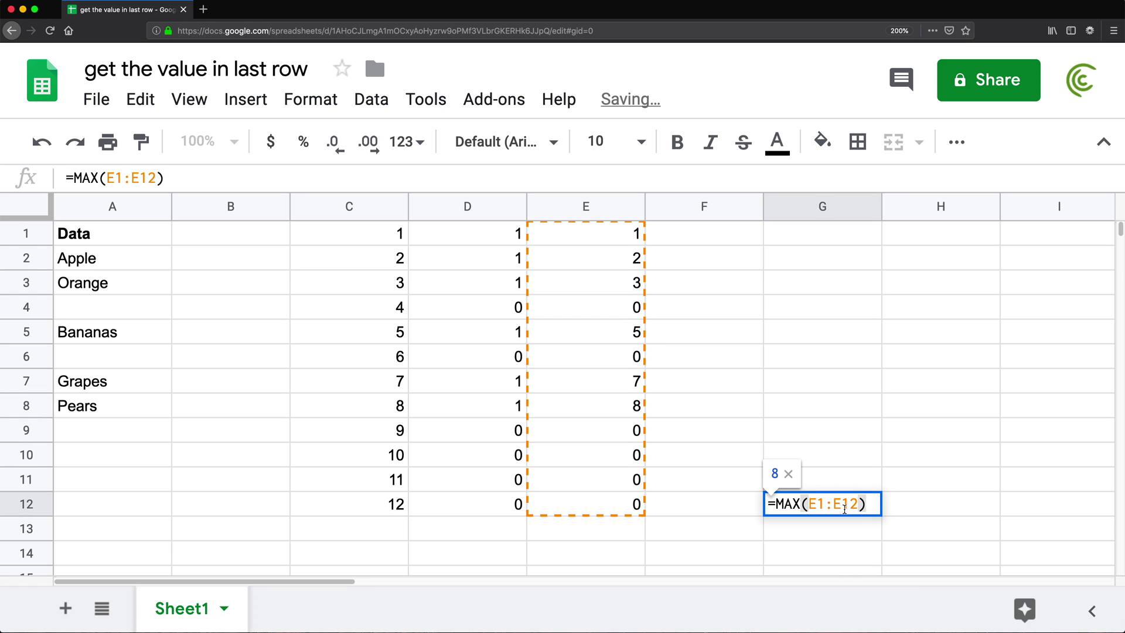
key("Return")
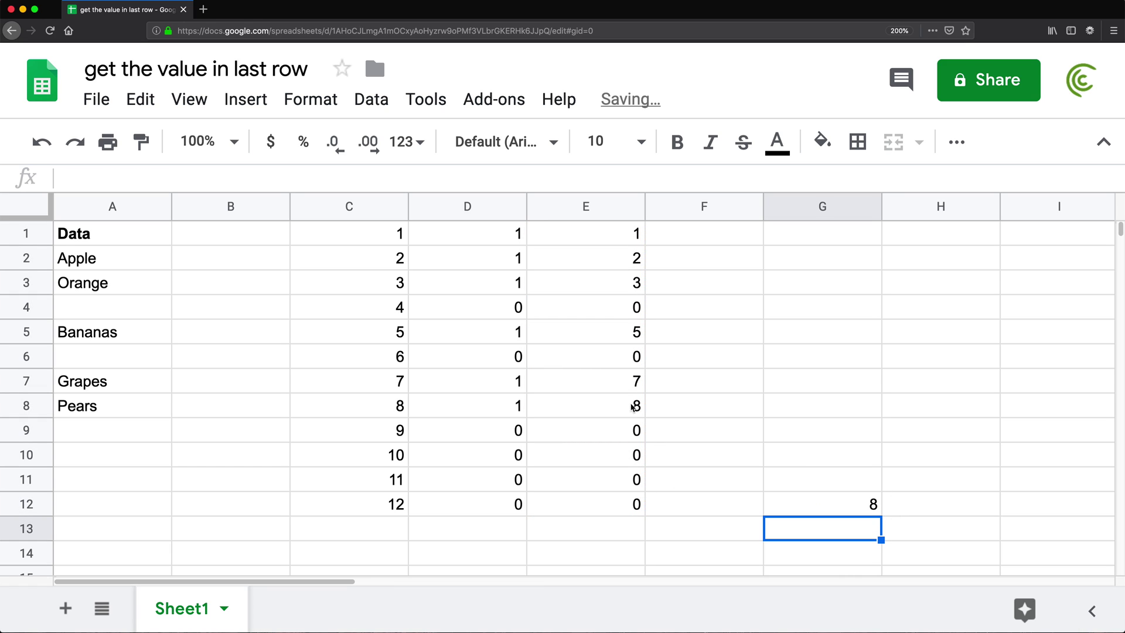
left_click(632, 408)
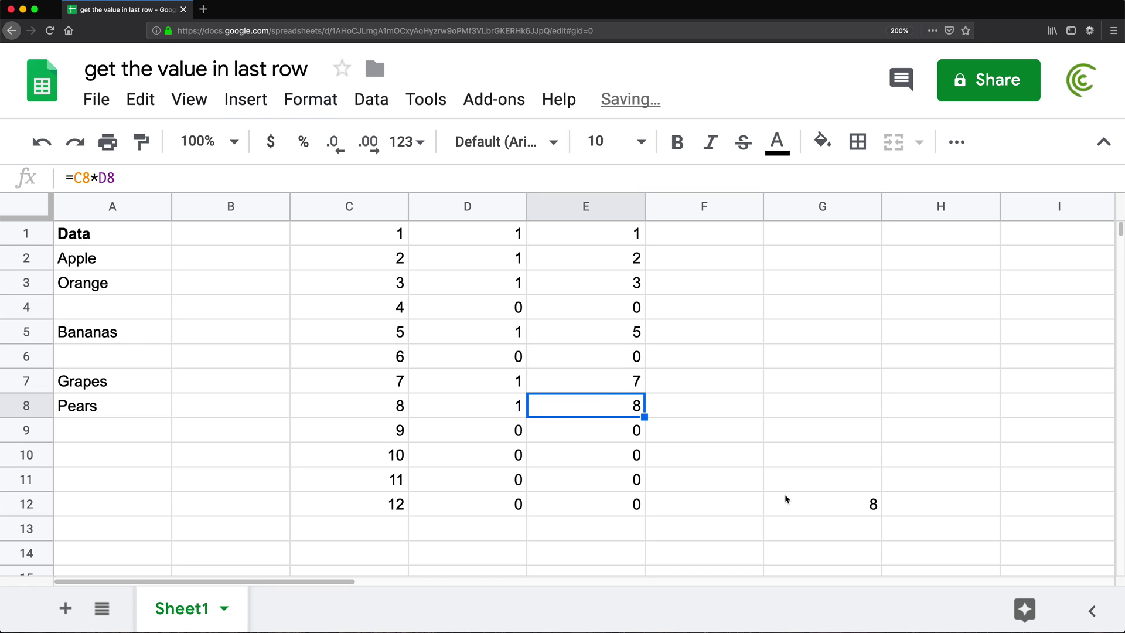
Review the helper columns C1:E12 alongside the MAX result in G12.
left_click(859, 507)
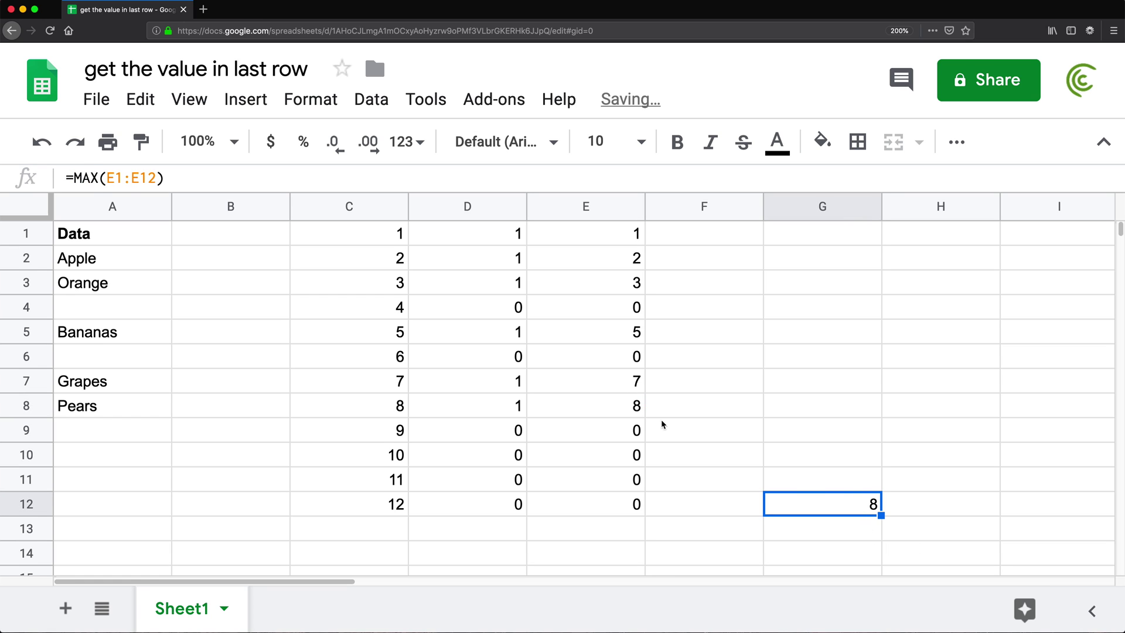
left_click_drag(372, 233, 626, 515)
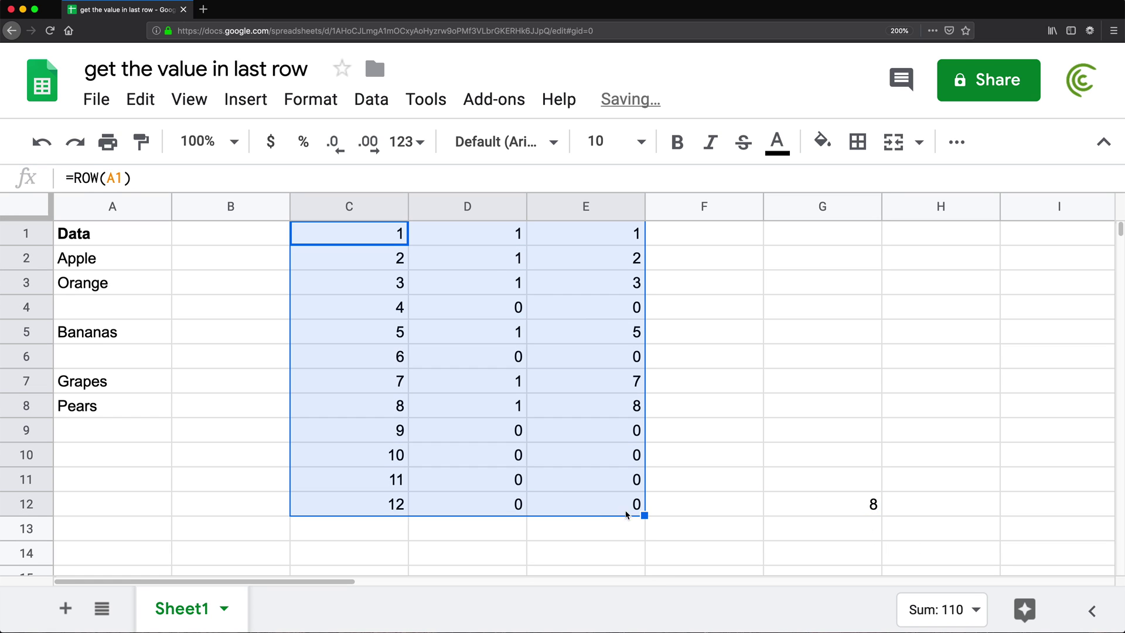
left_click(842, 509)
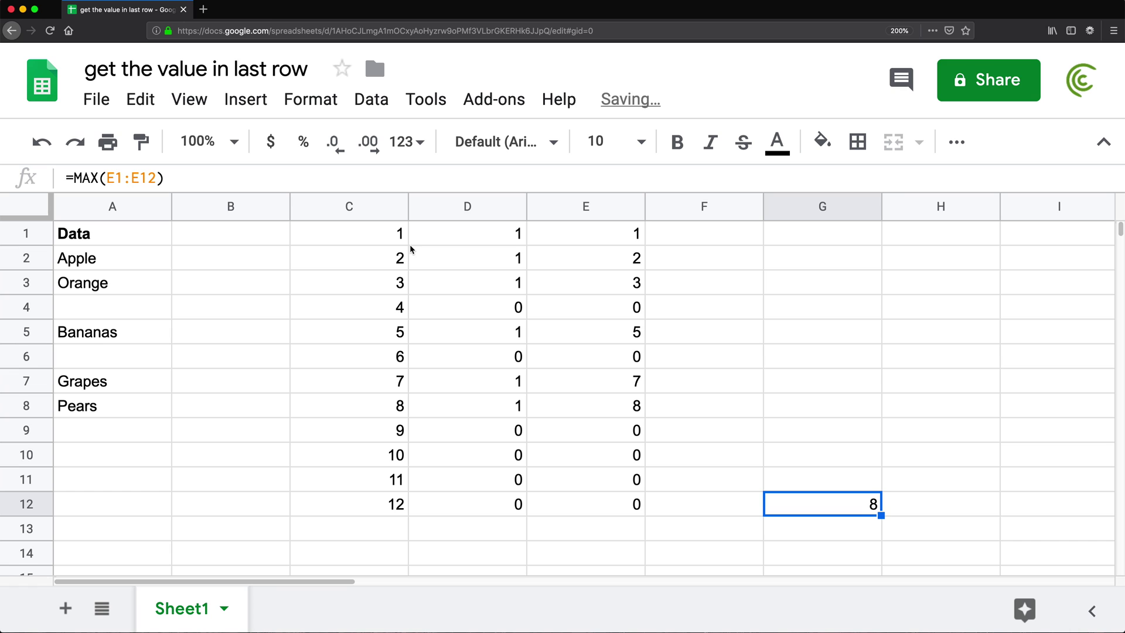
left_click_drag(377, 234, 852, 503)
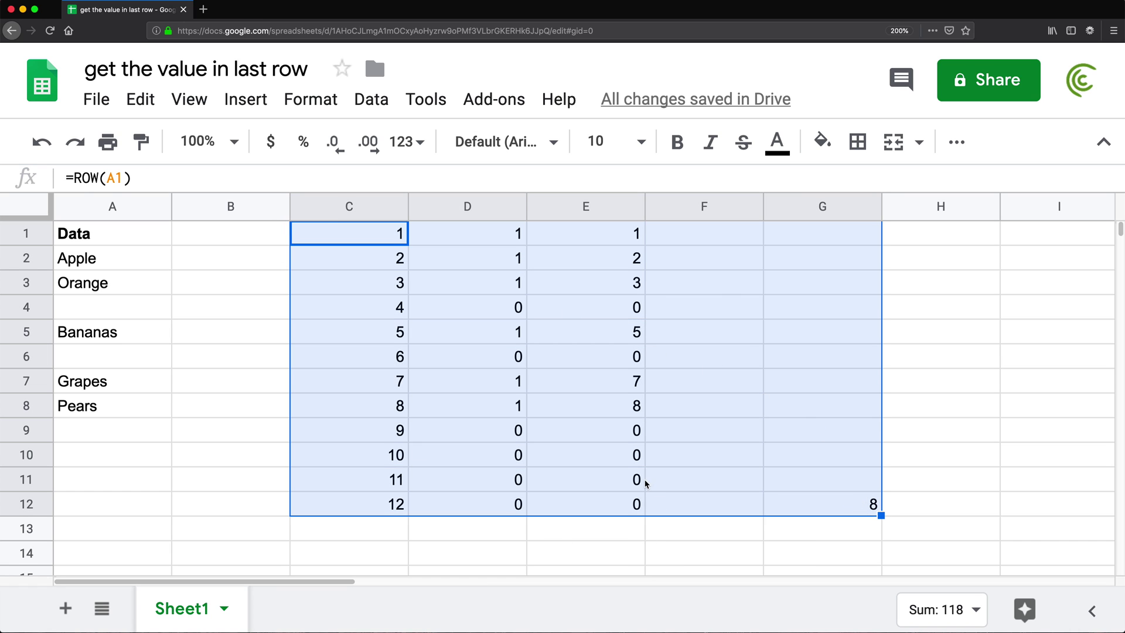
left_click(790, 511)
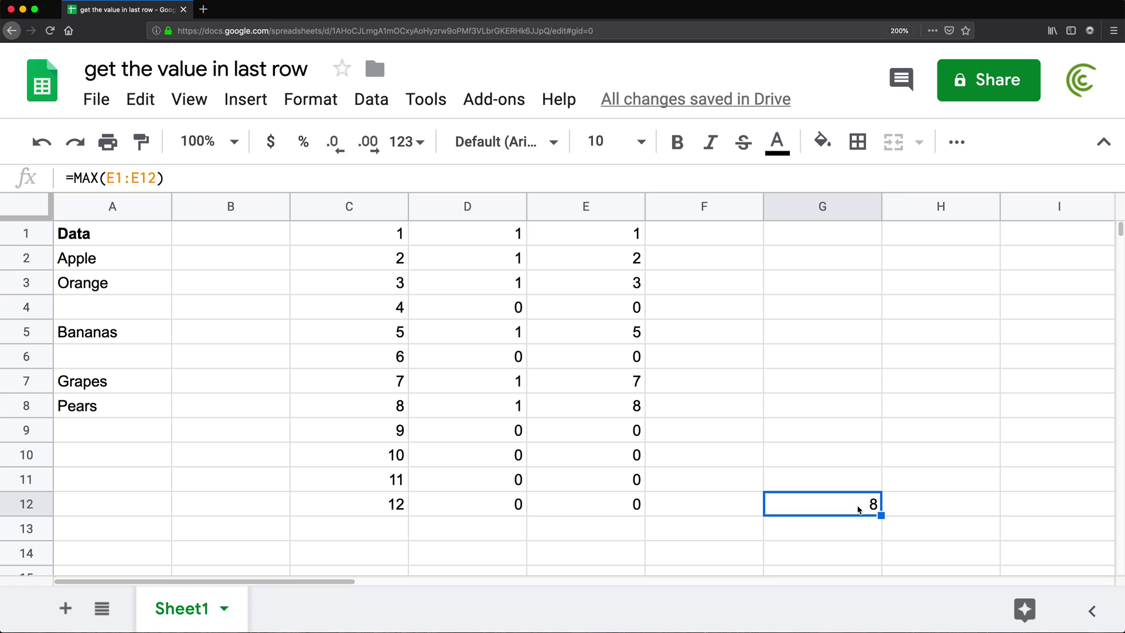
left_click_drag(378, 239, 635, 502)
left_click(758, 502)
Delete the MAX formula from G12 and select the helper columns from C1.
left_click(790, 506)
key("Delete")
left_click(477, 340)
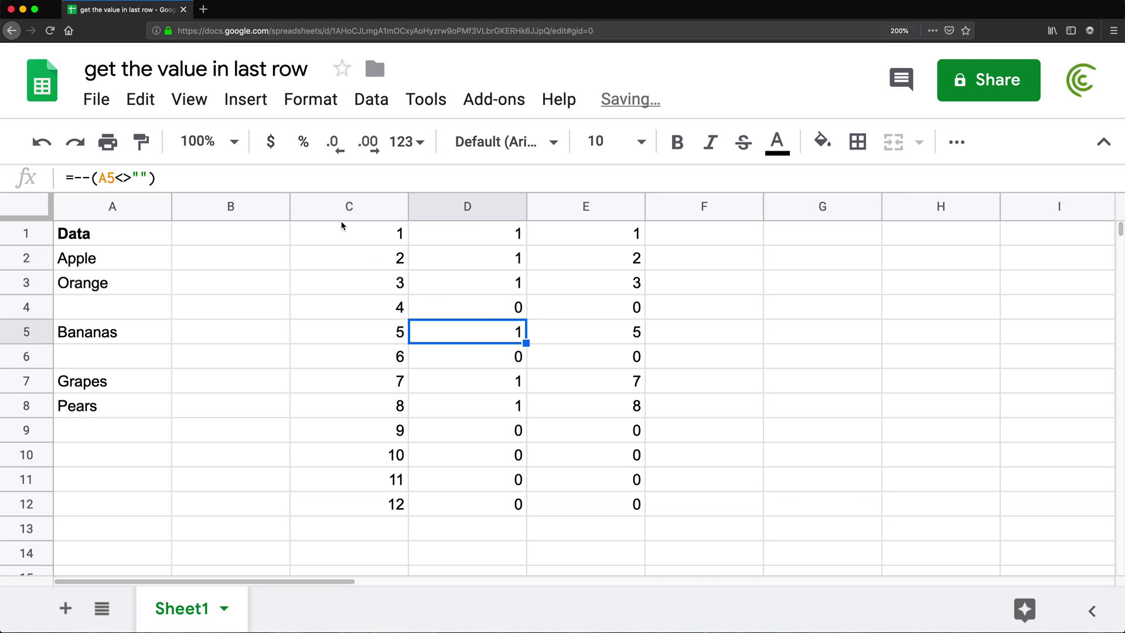
left_click_drag(350, 231, 635, 502)
Clear C1:E12 and enter =ROW(A1:A) in C1.
key("Delete")
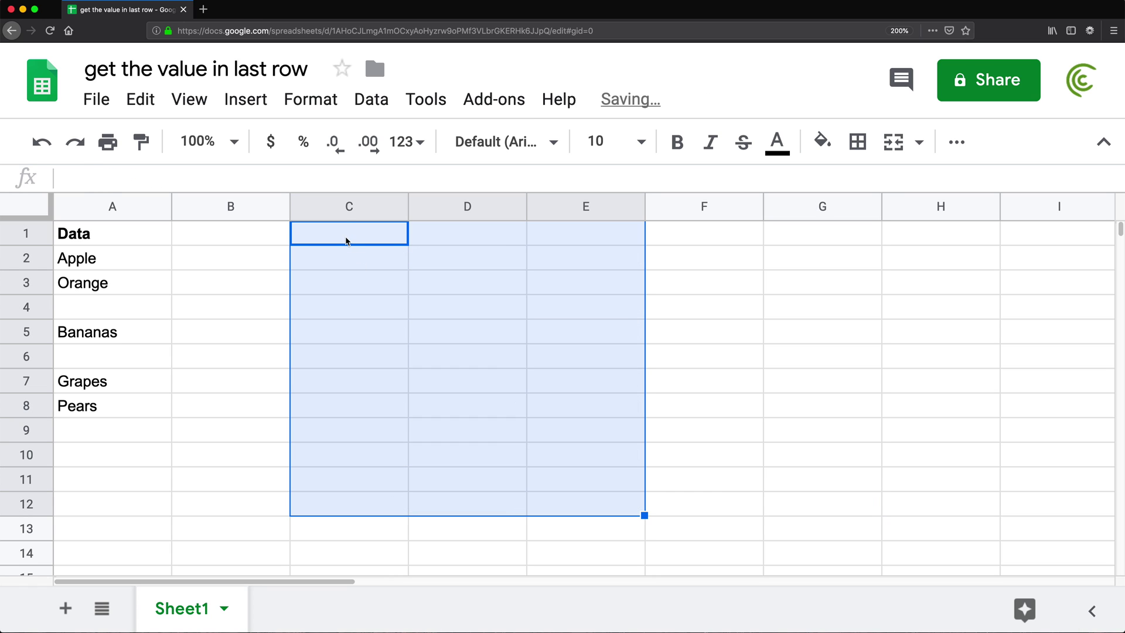
left_click(346, 238)
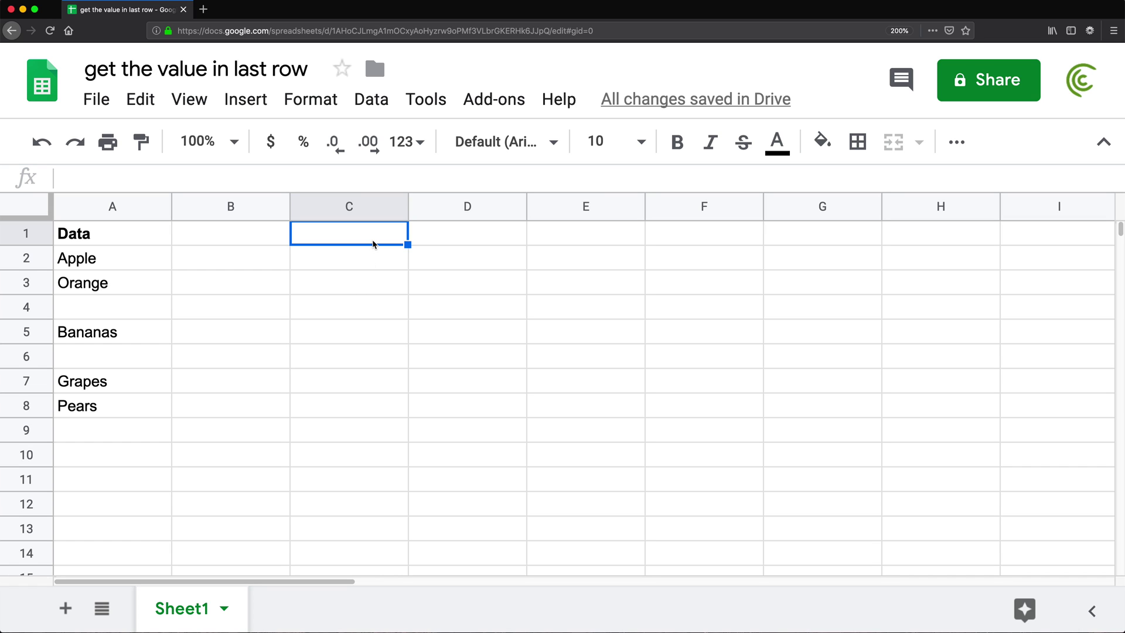
type("=ROW(")
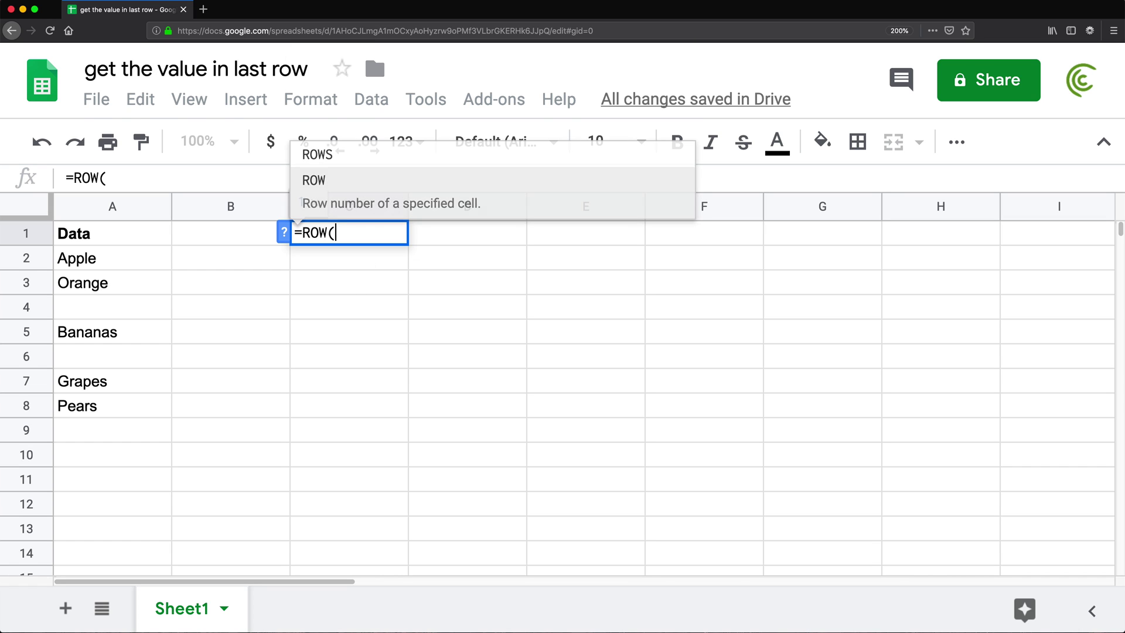
left_click(99, 232)
left_click_drag(101, 240, 97, 453)
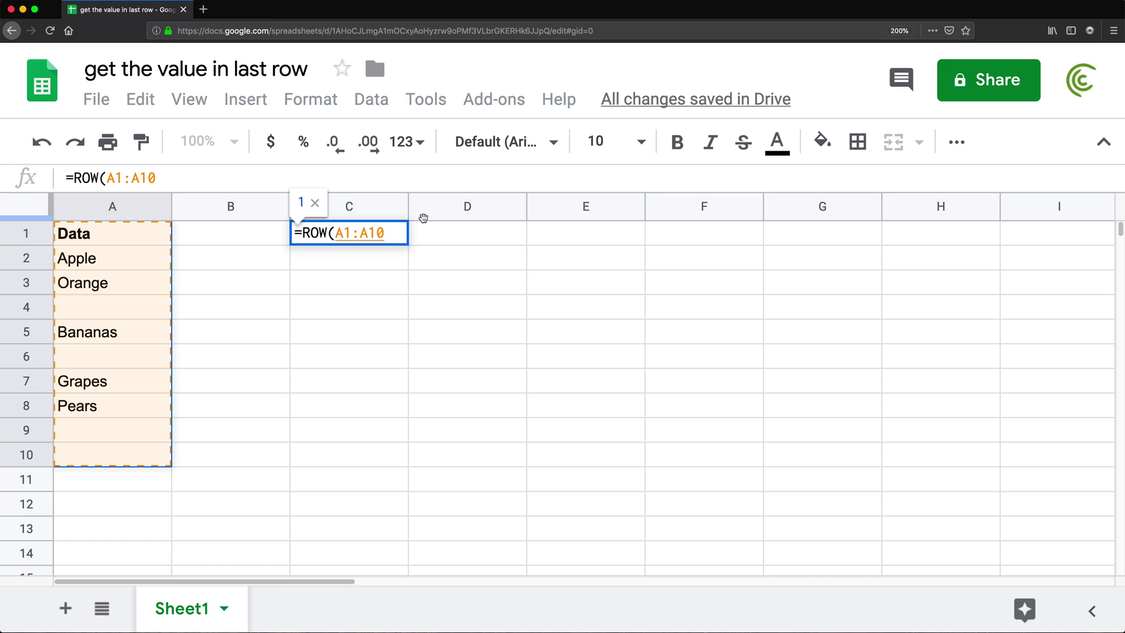
key("BackSpace")
key("BackSpace")
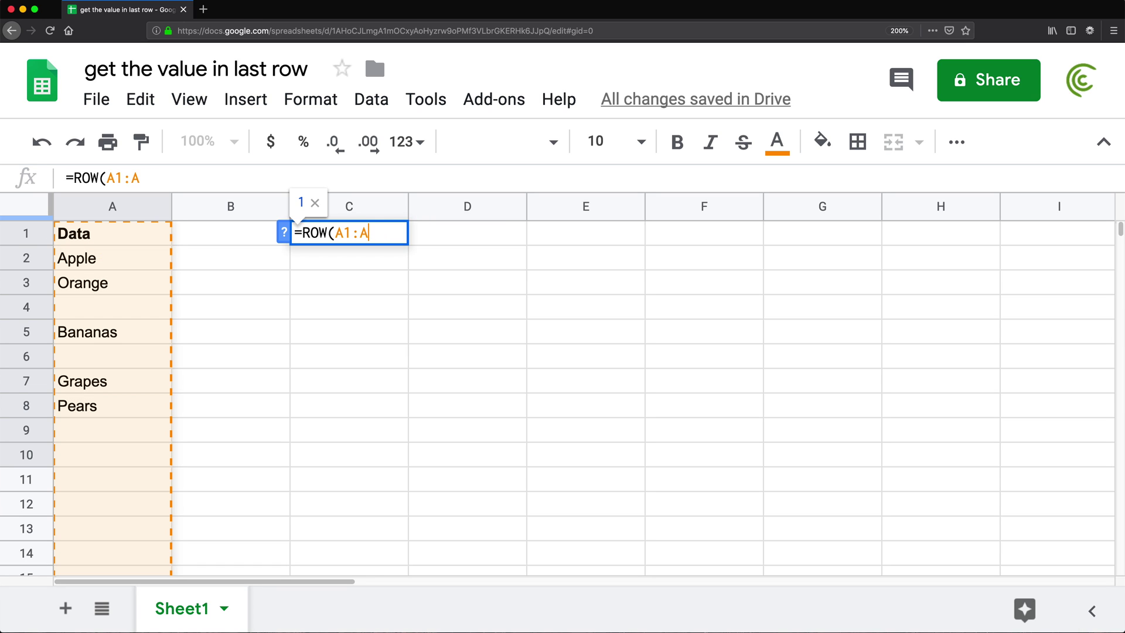
type(")")
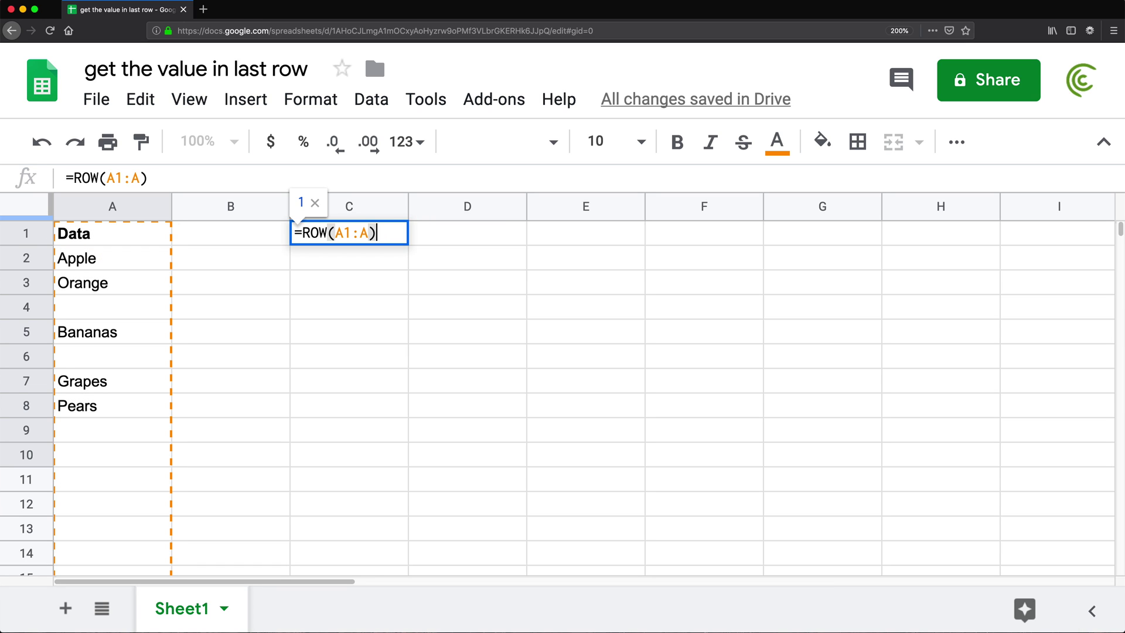
key("Return")
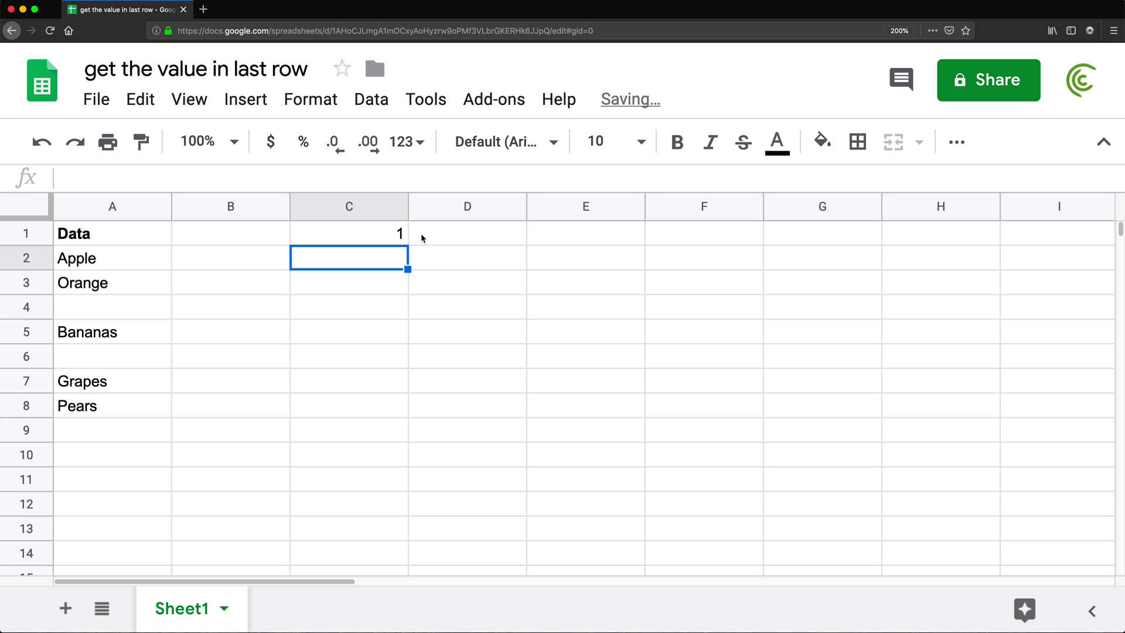
Wrap C1's formula as =ARRAYFORMULA(ROW(A1:A)) and check the row numbers in C1:C13.
double_click(396, 233)
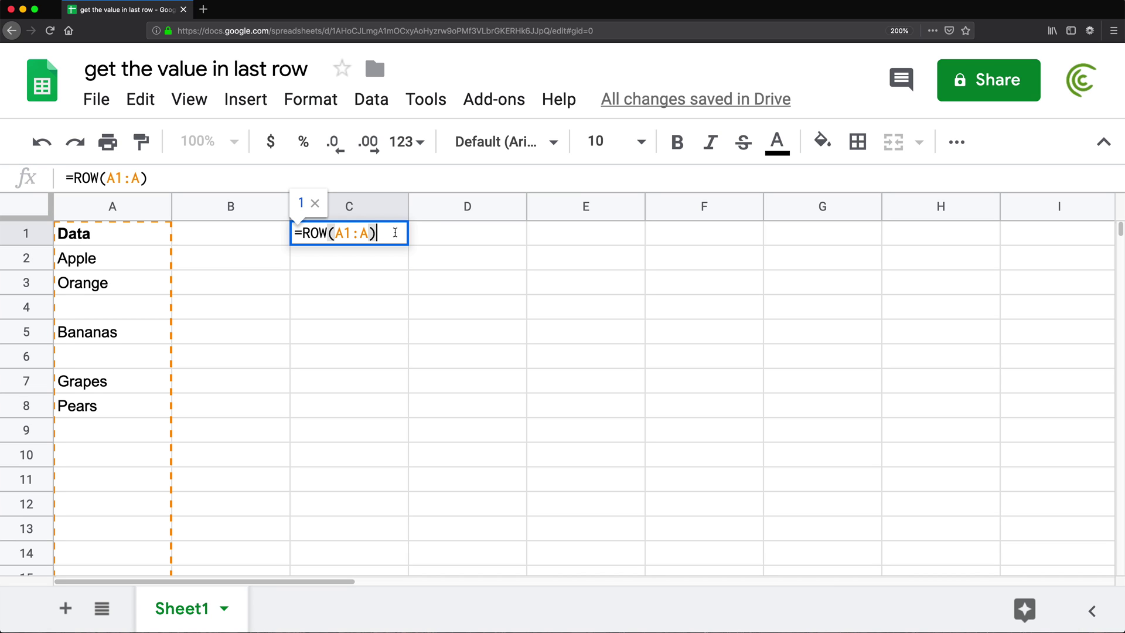
left_click(304, 233)
type("ARRAYF")
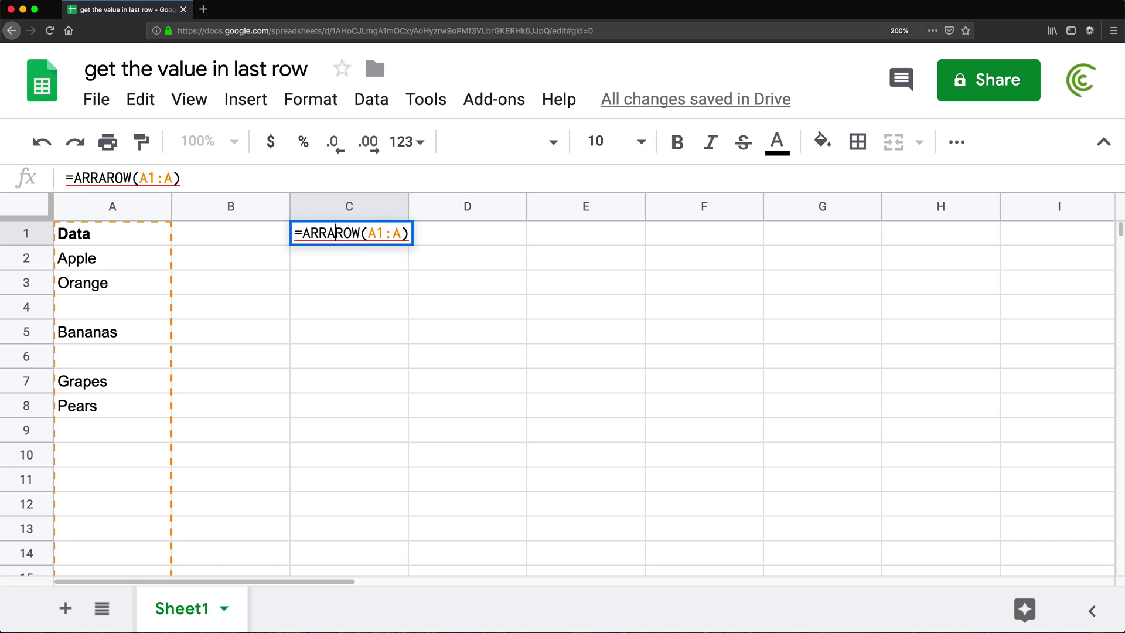
type("ORMULA")
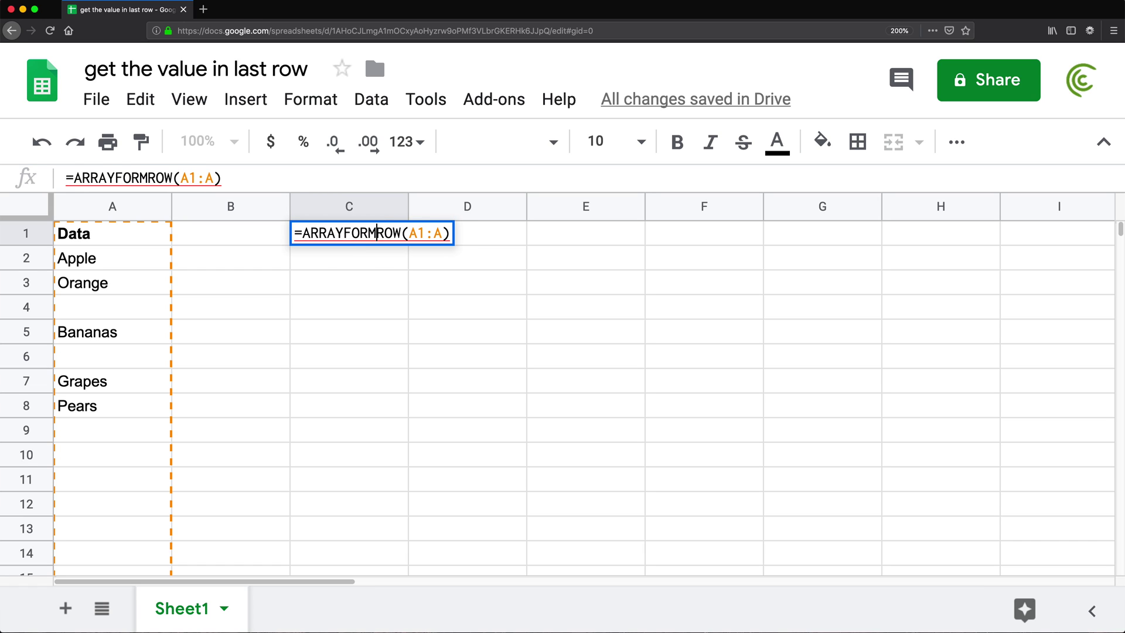
type("(")
key("End")
type(")")
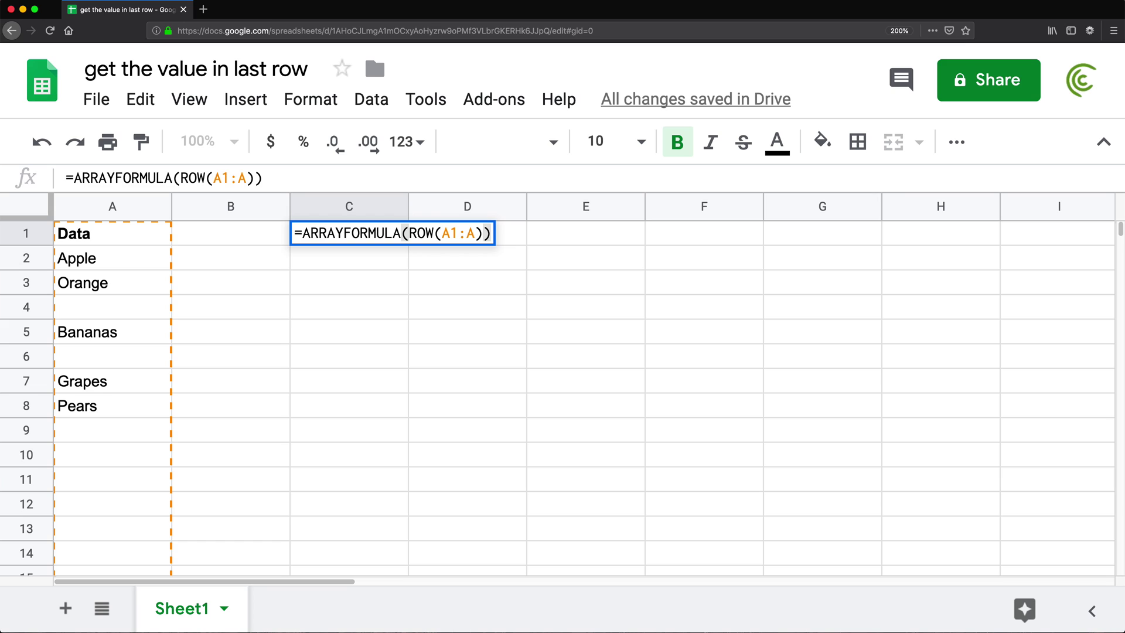
key("Return")
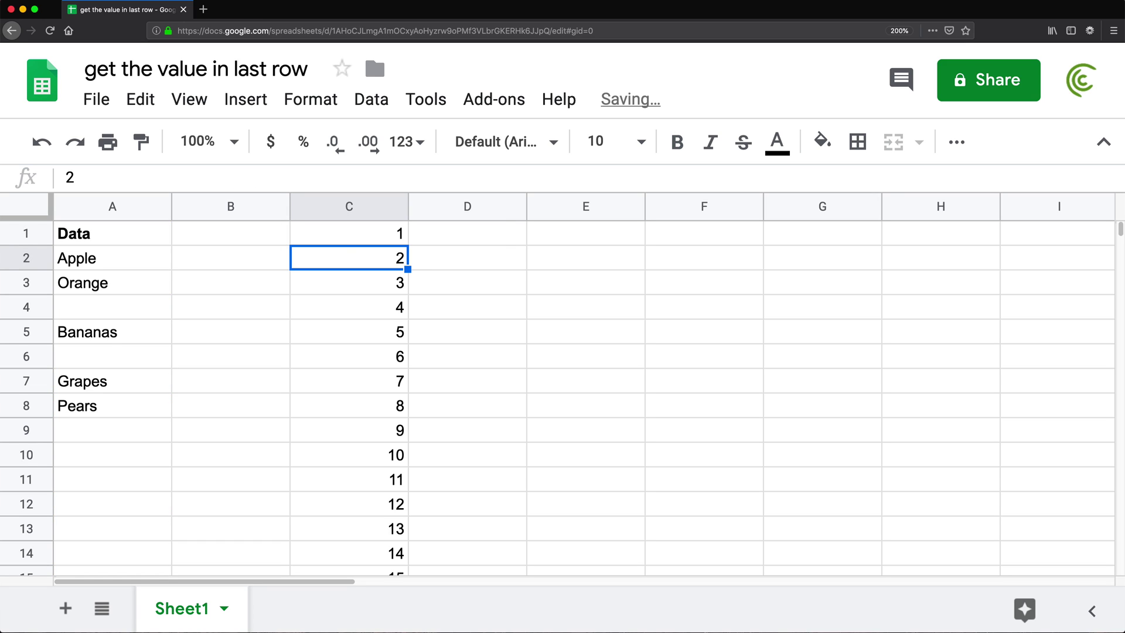
double_click(321, 239)
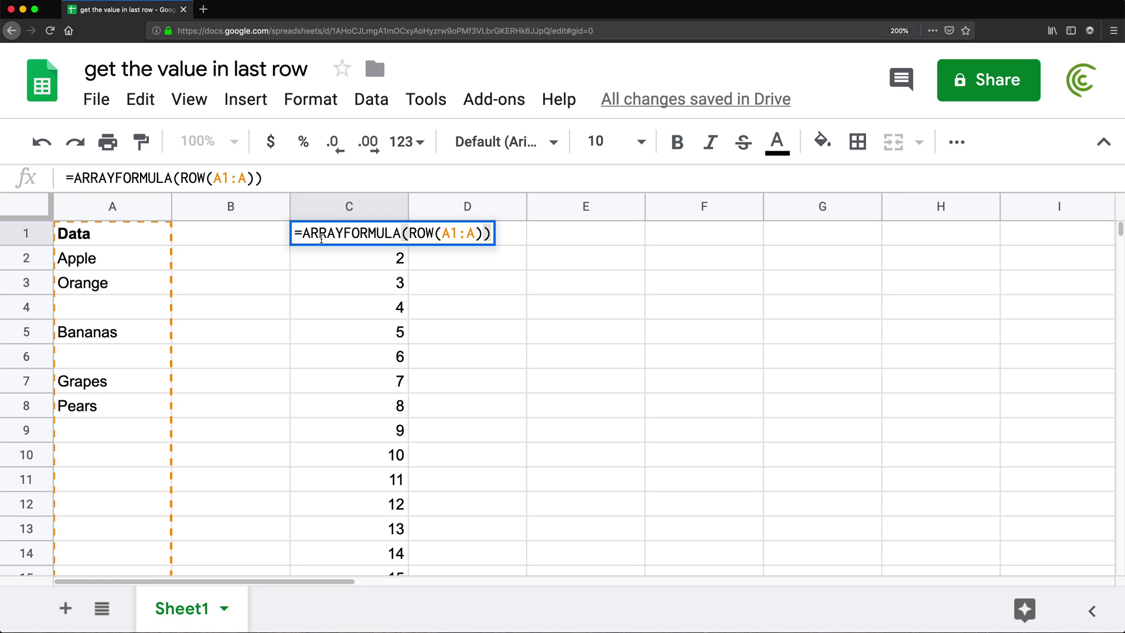
key("Return")
left_click_drag(354, 236, 364, 534)
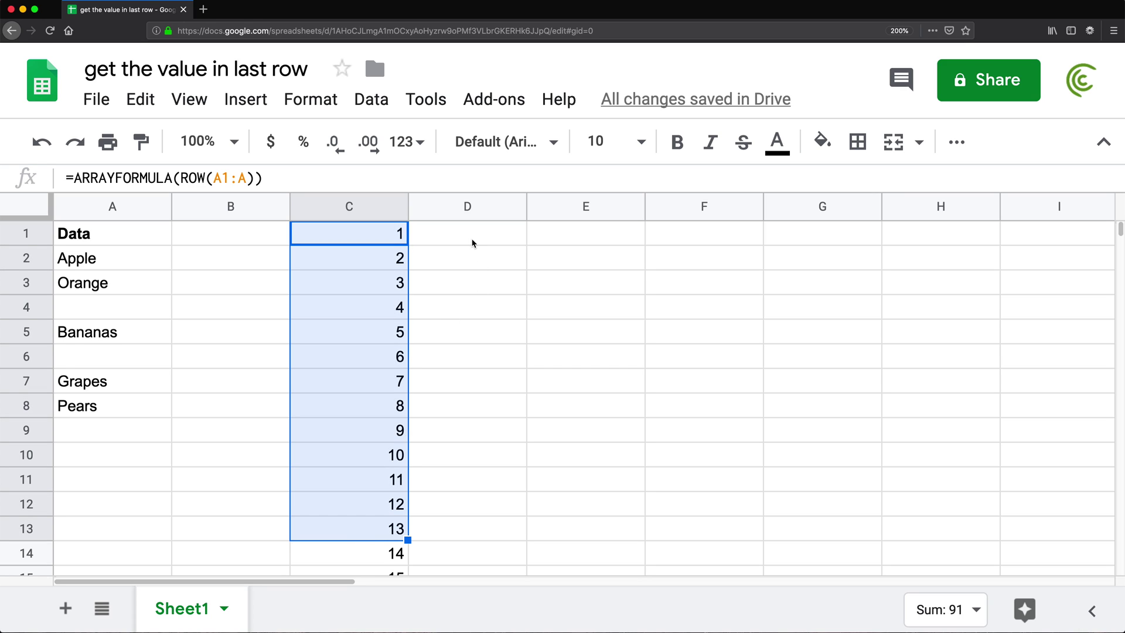
Enter the non-blank test =A1:A<>"" in D1, covering all of column A.
left_click(441, 236)
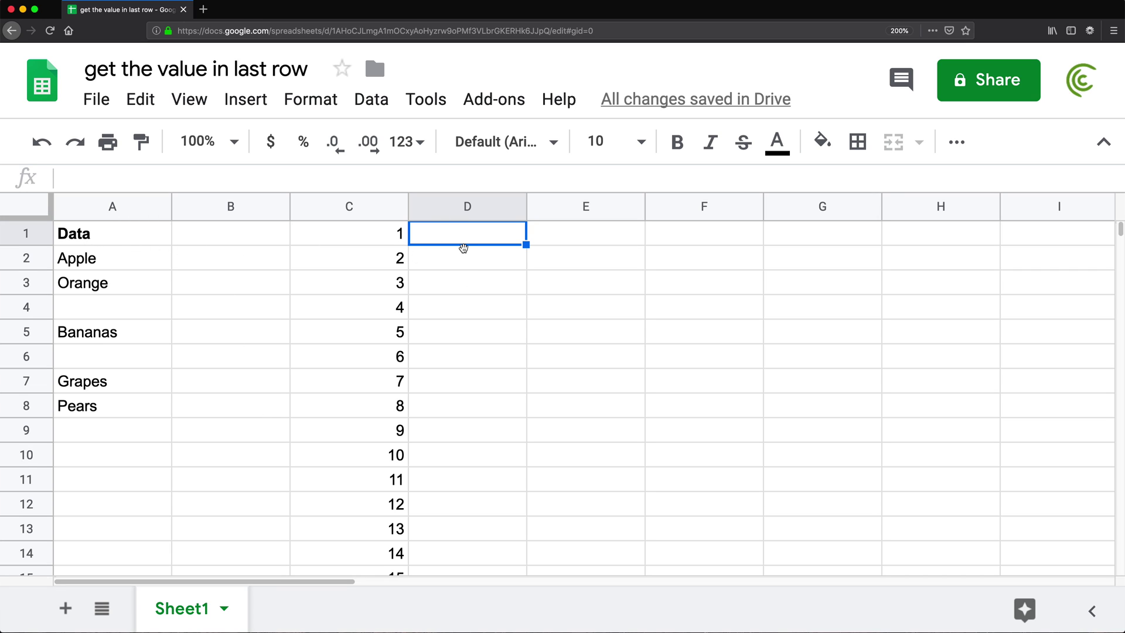
type("=")
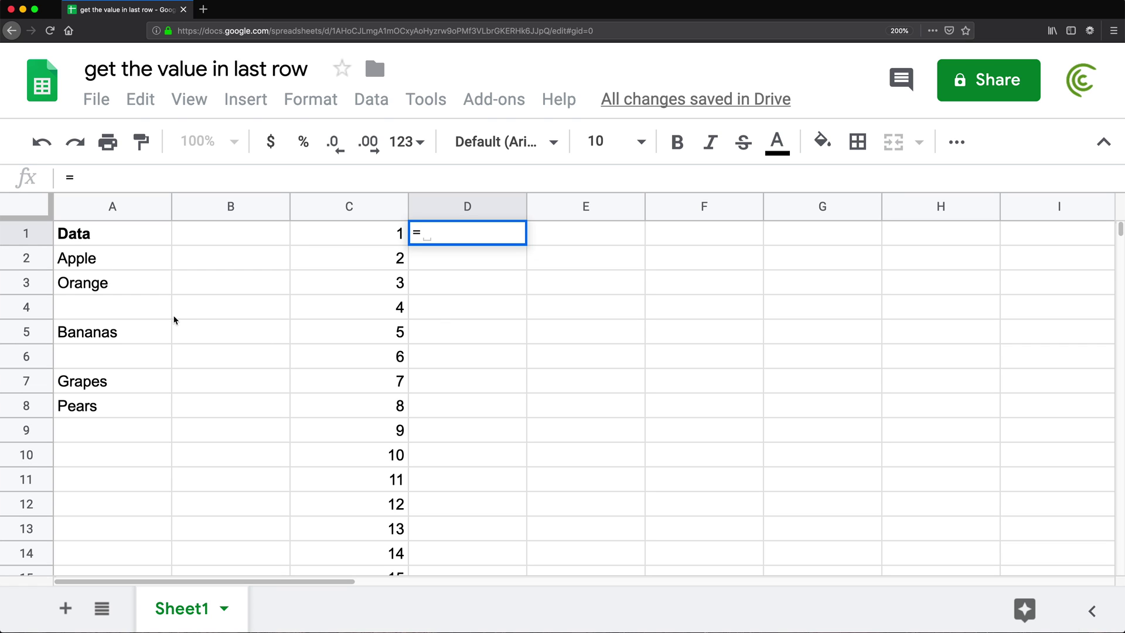
left_click(86, 236)
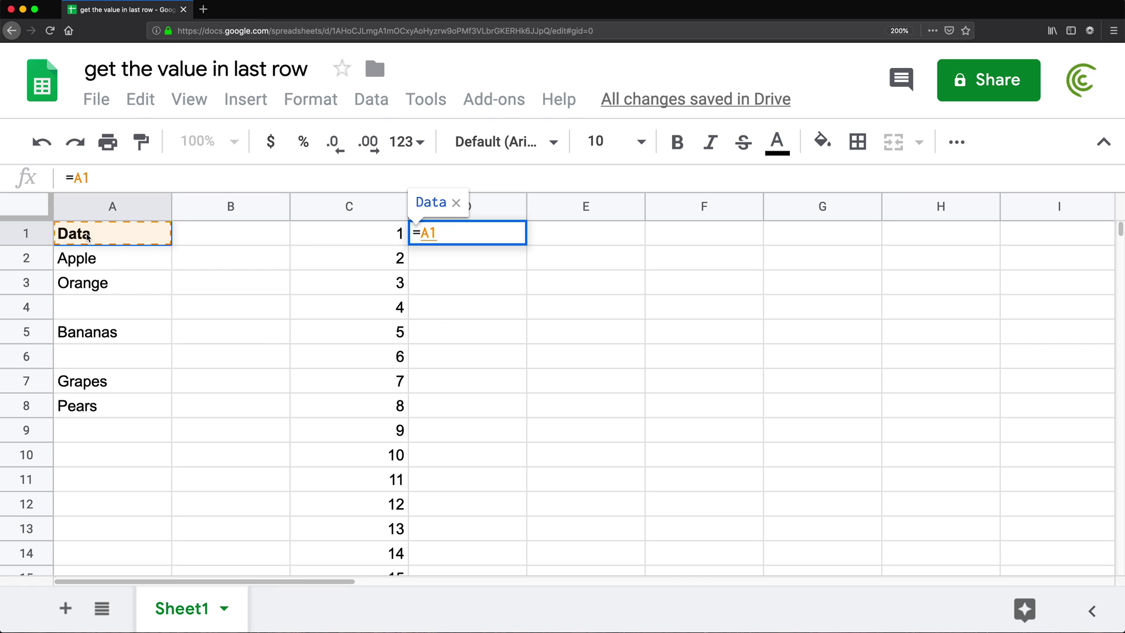
type("<>\"\"")
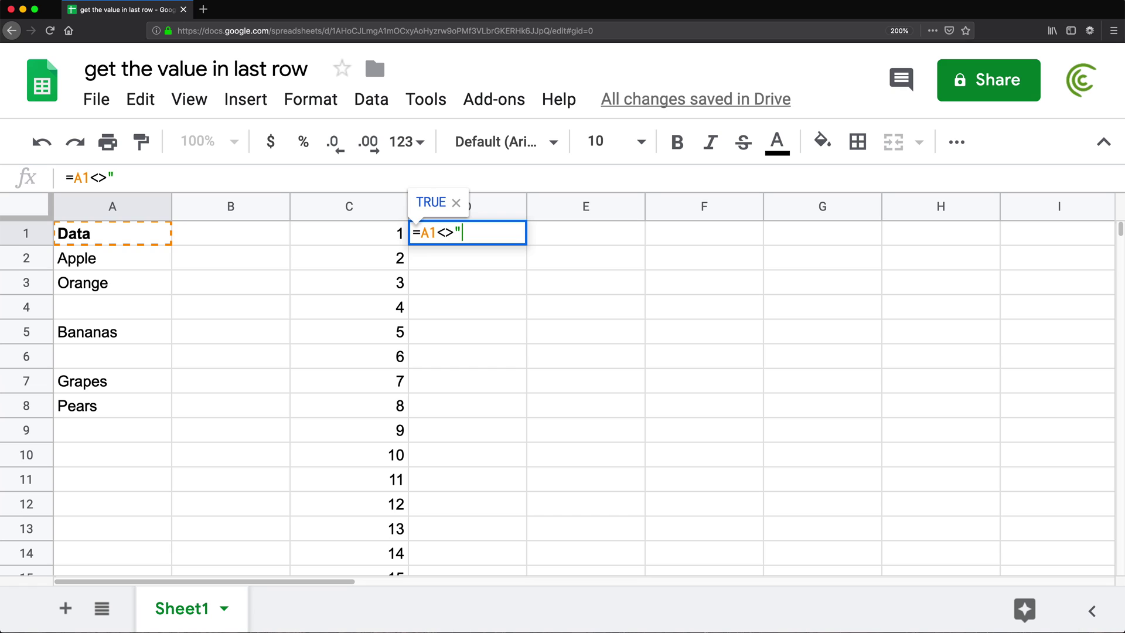
key("Return")
double_click(467, 234)
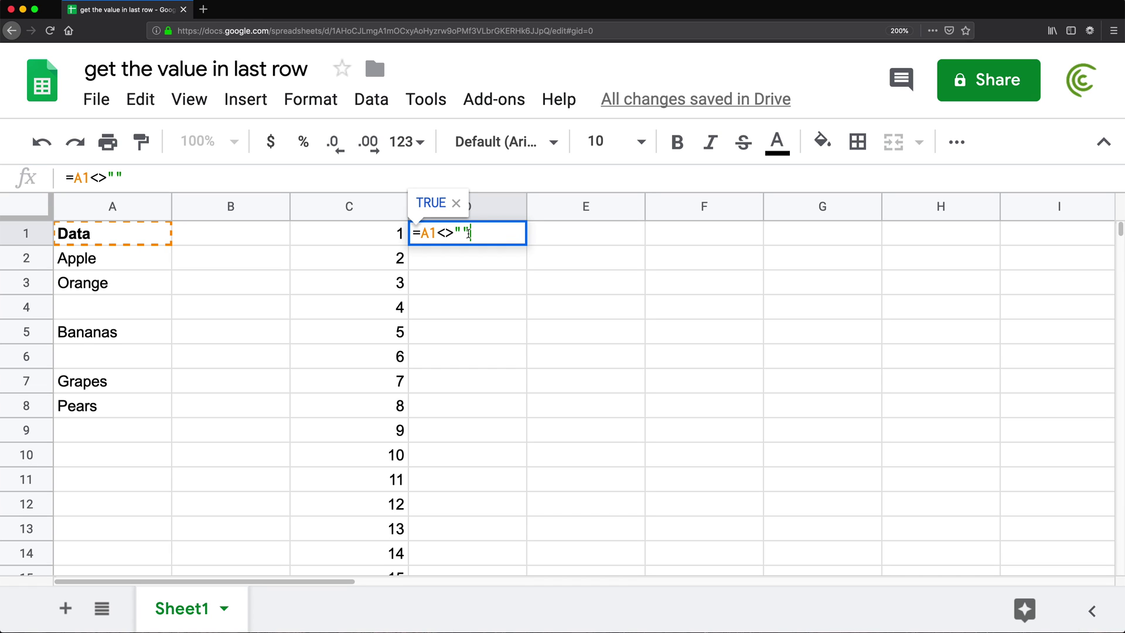
left_click(438, 233)
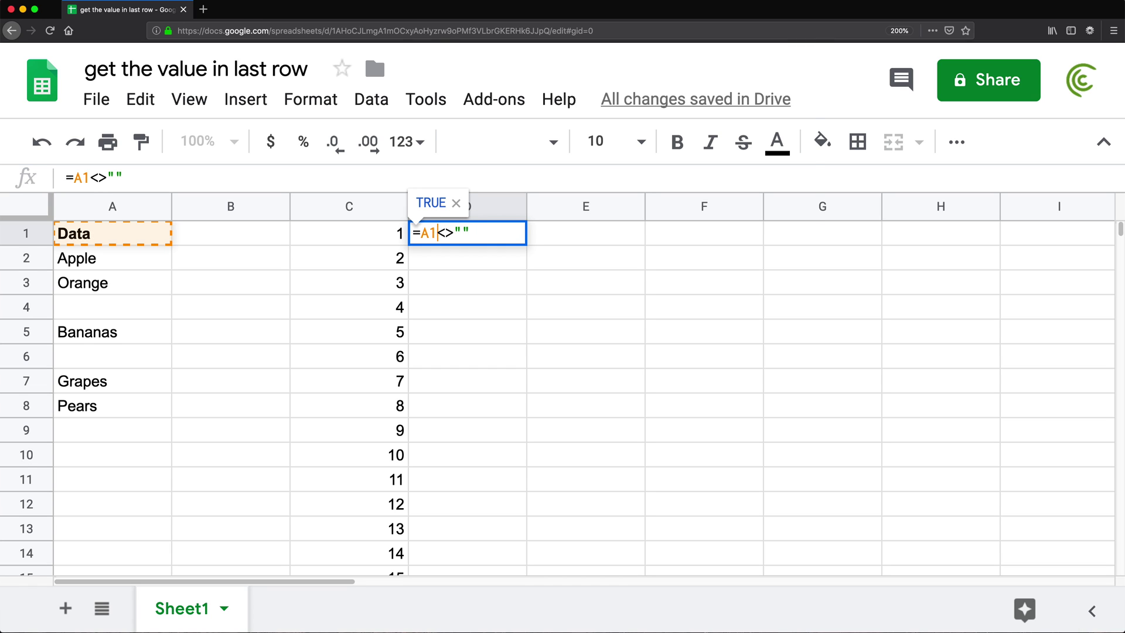
key("BackSpace")
key("BackSpace")
left_click_drag(115, 240, 80, 431)
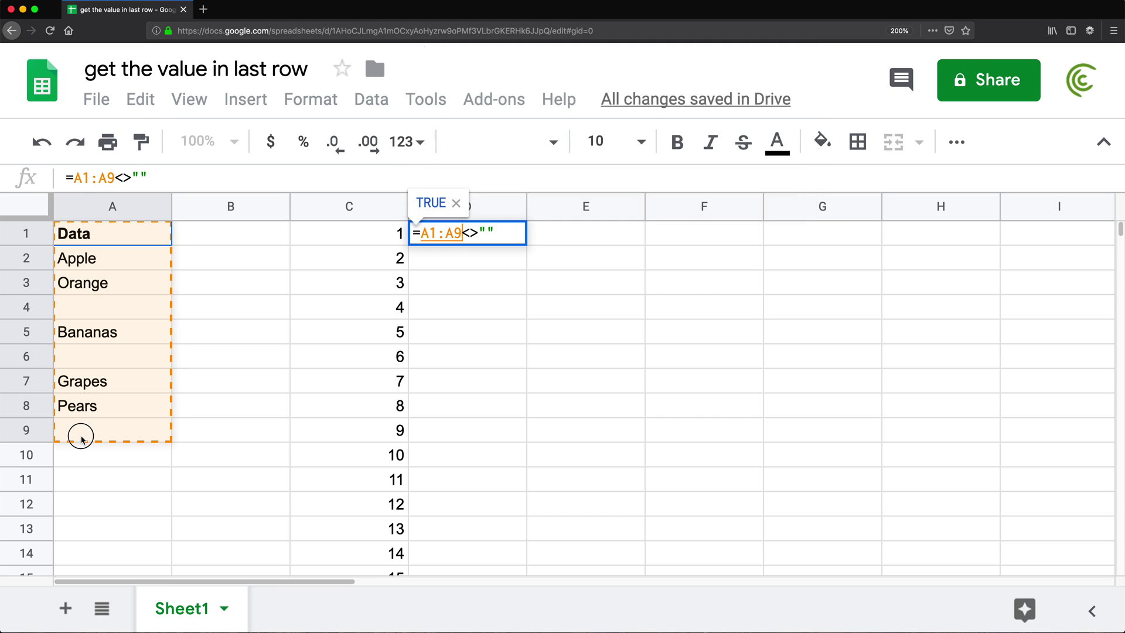
key("BackSpace")
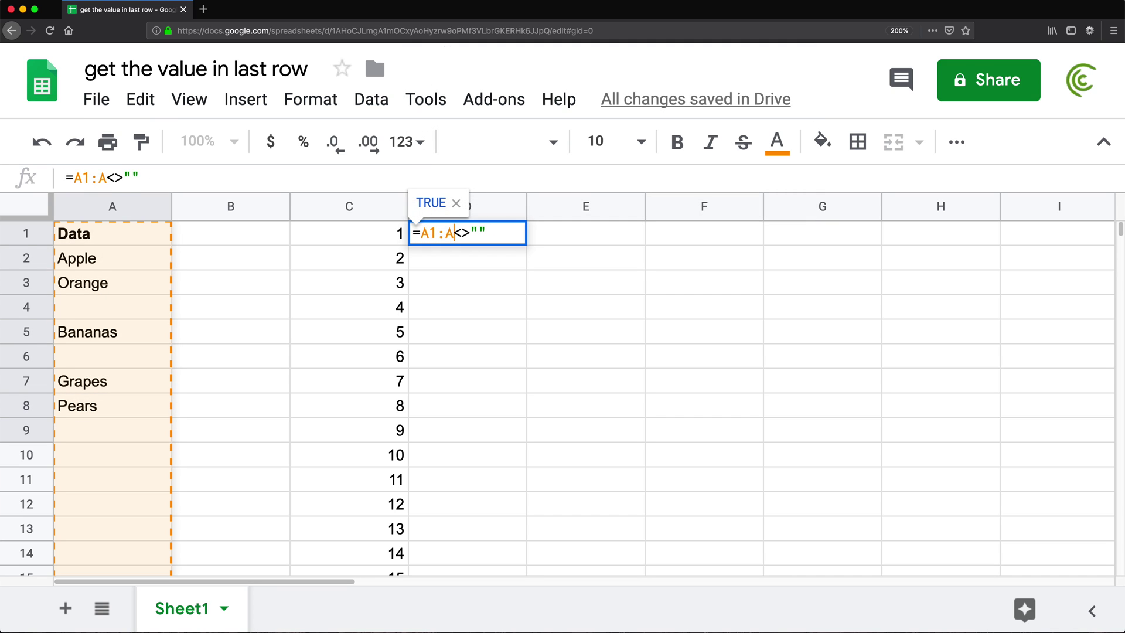
key("Return")
Wrap D1's test in ArrayFormula so column D fills with TRUE/FALSE.
double_click(491, 232)
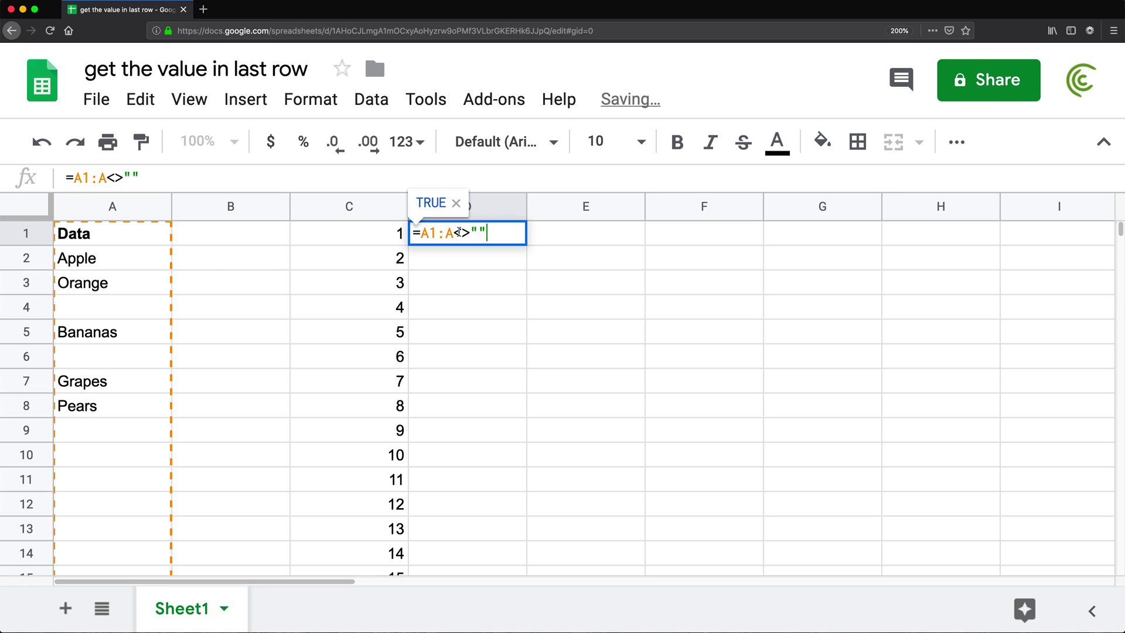
left_click(423, 234)
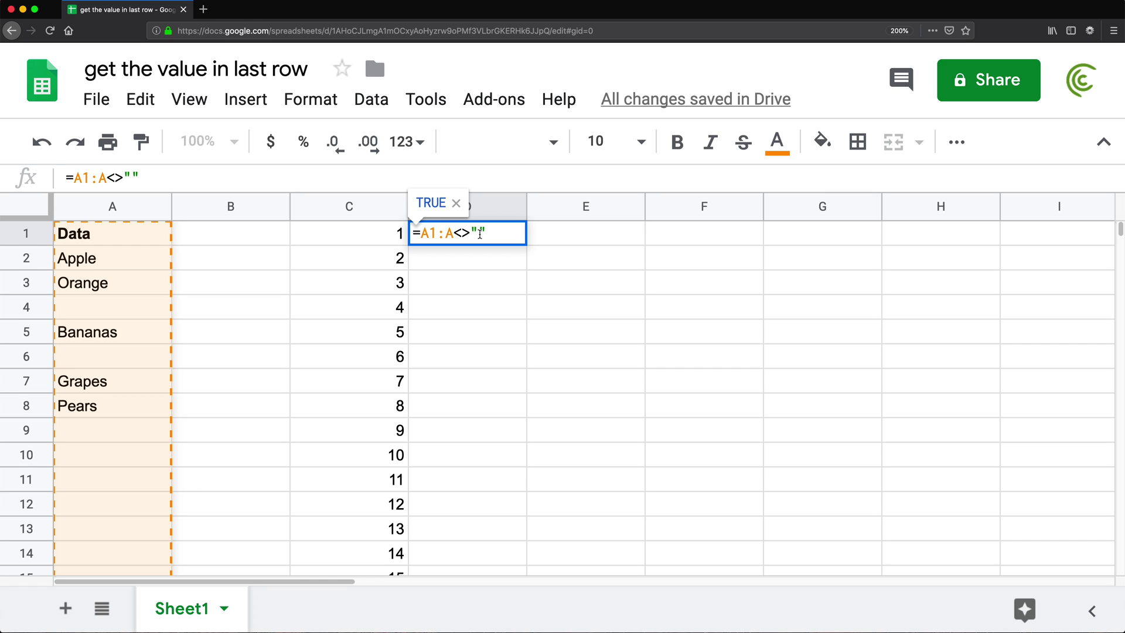
key("super+shift+Return")
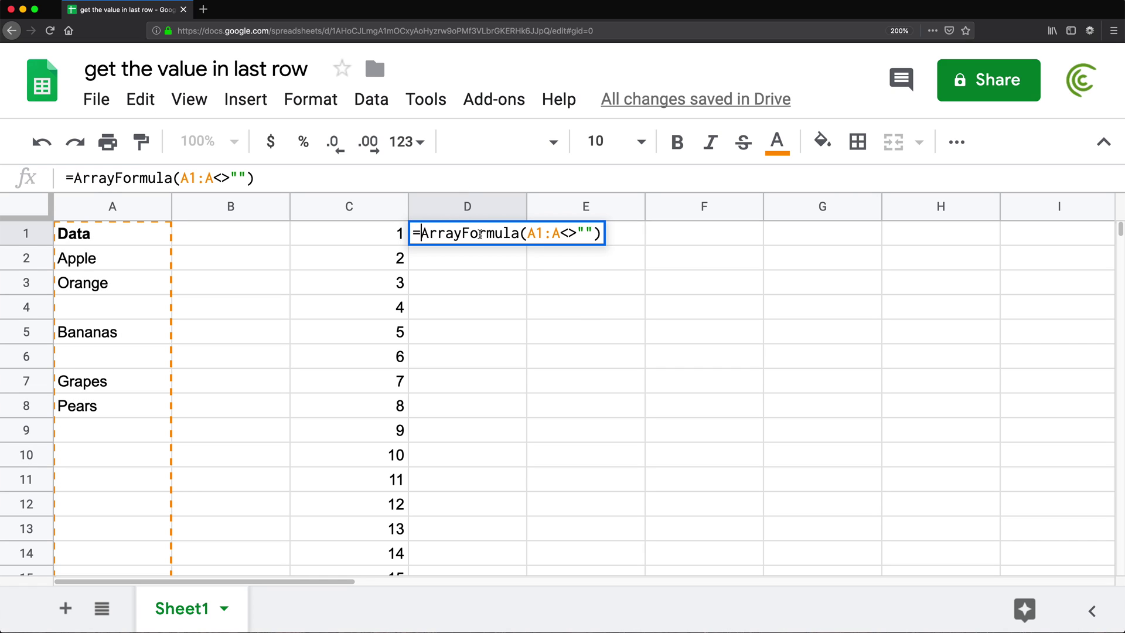
left_click(594, 234)
key("Return")
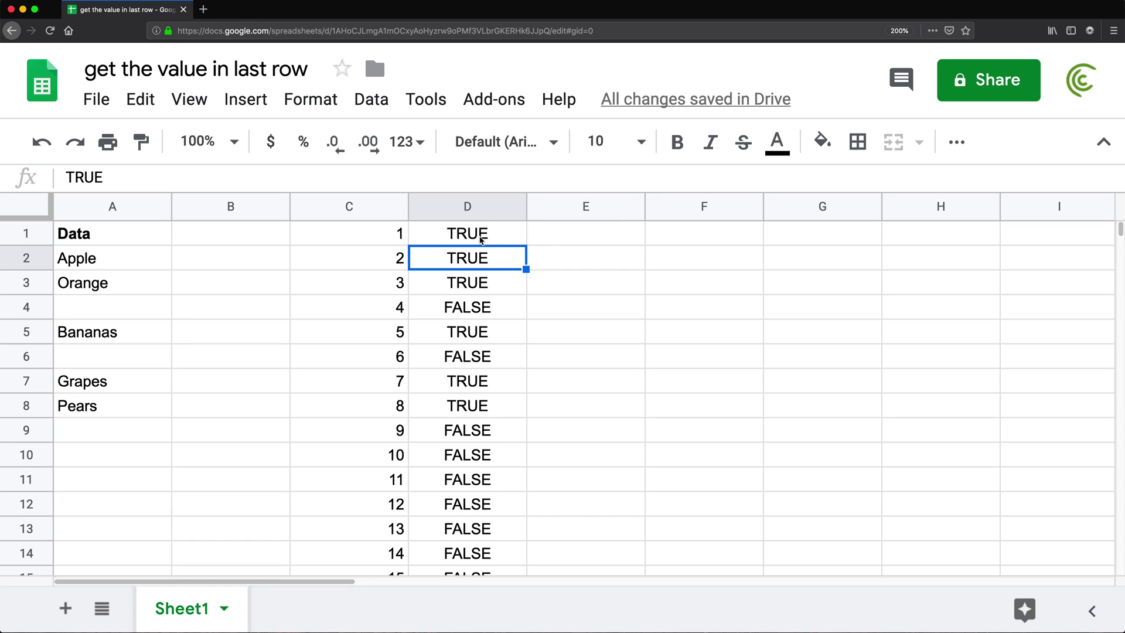
double_click(480, 235)
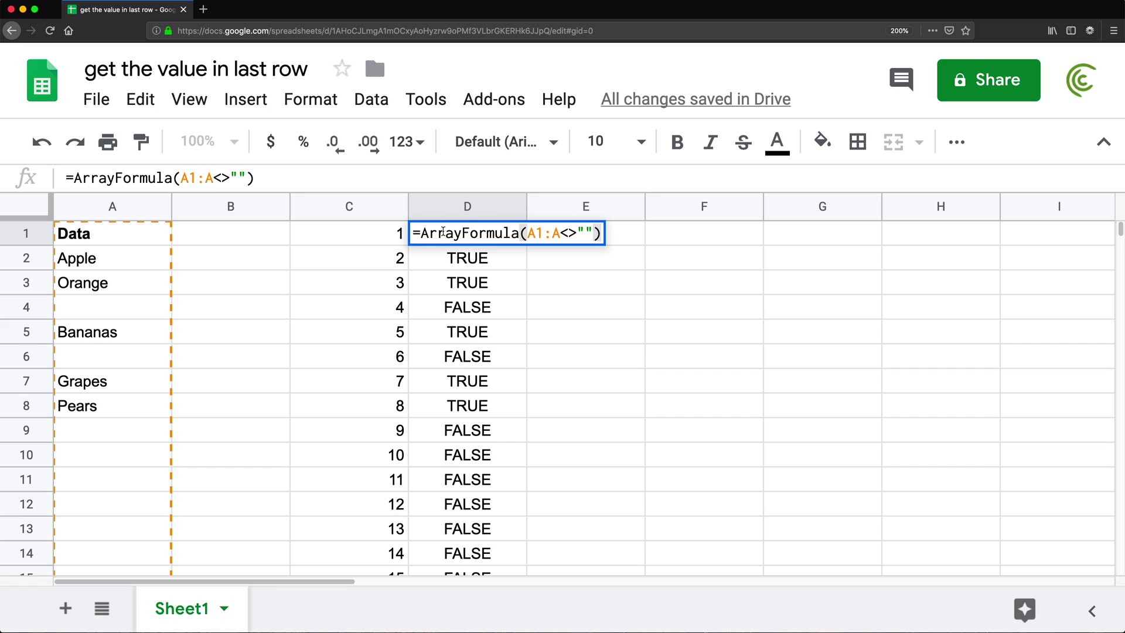
Change D1 to =ArrayFormula(--(A1:A<>"")) and check the 1/0 flags against blank row 4.
left_click(526, 234)
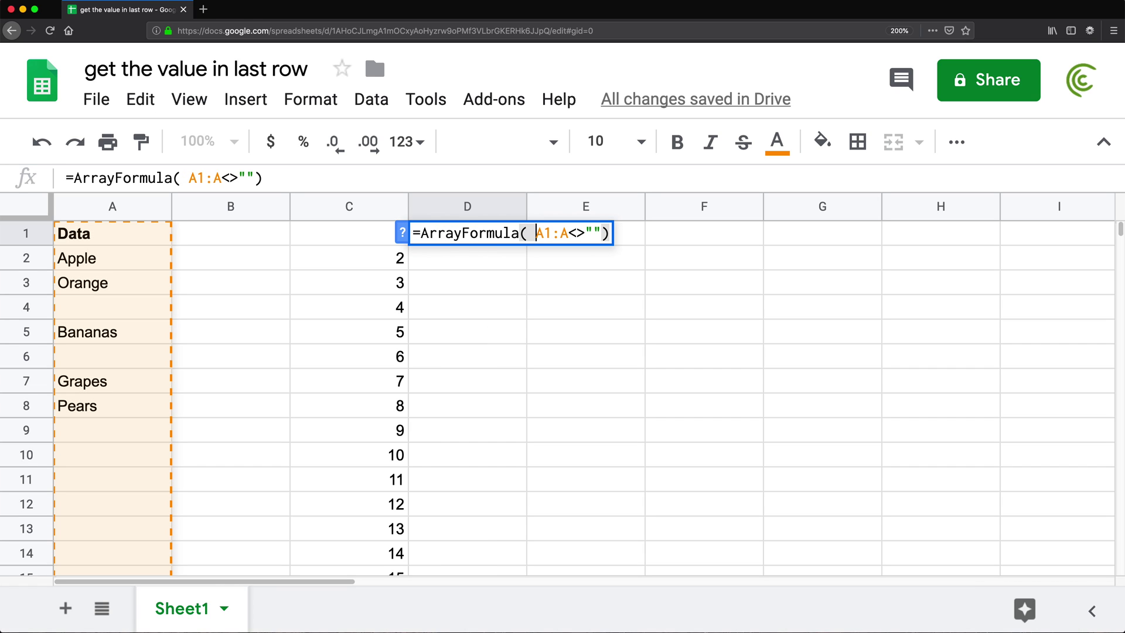
type("(")
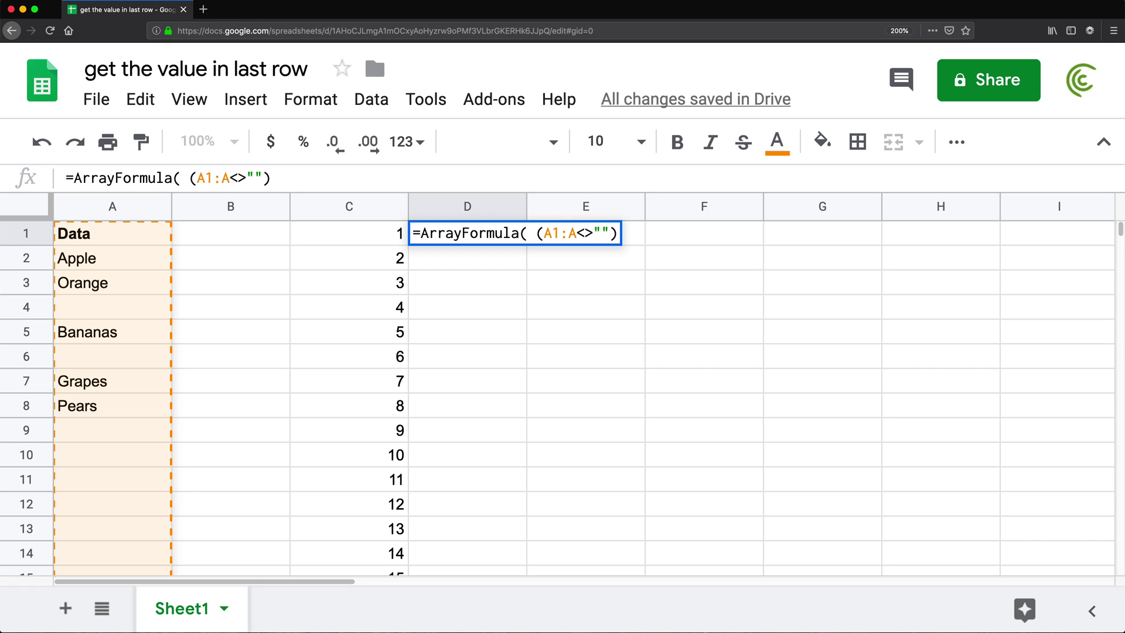
left_click(609, 233)
type(")")
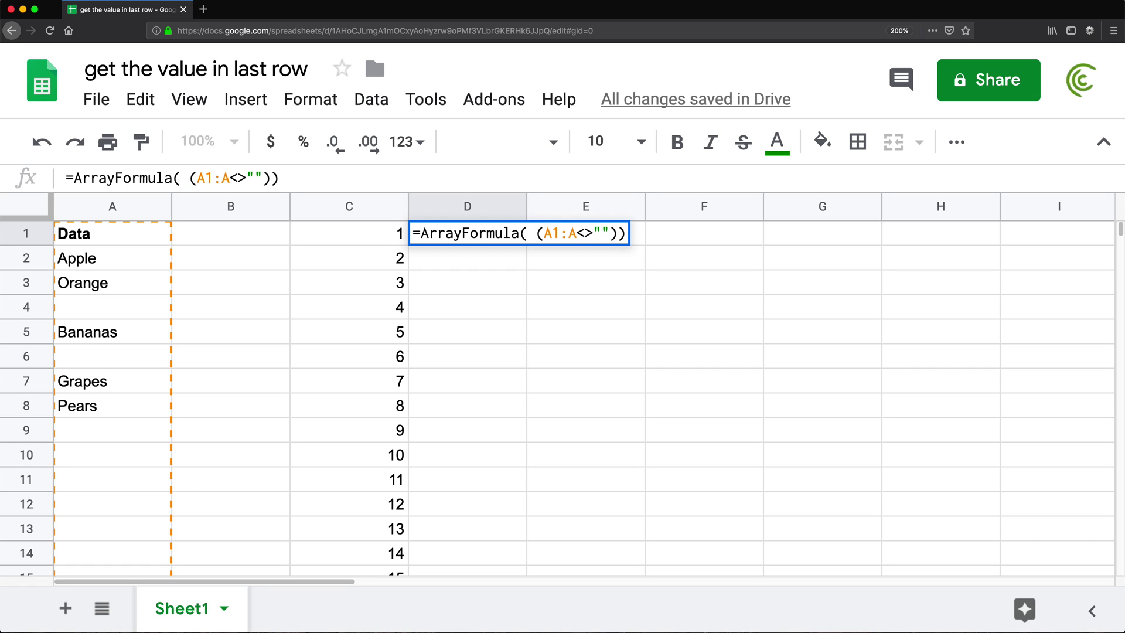
left_click(568, 234)
type("--")
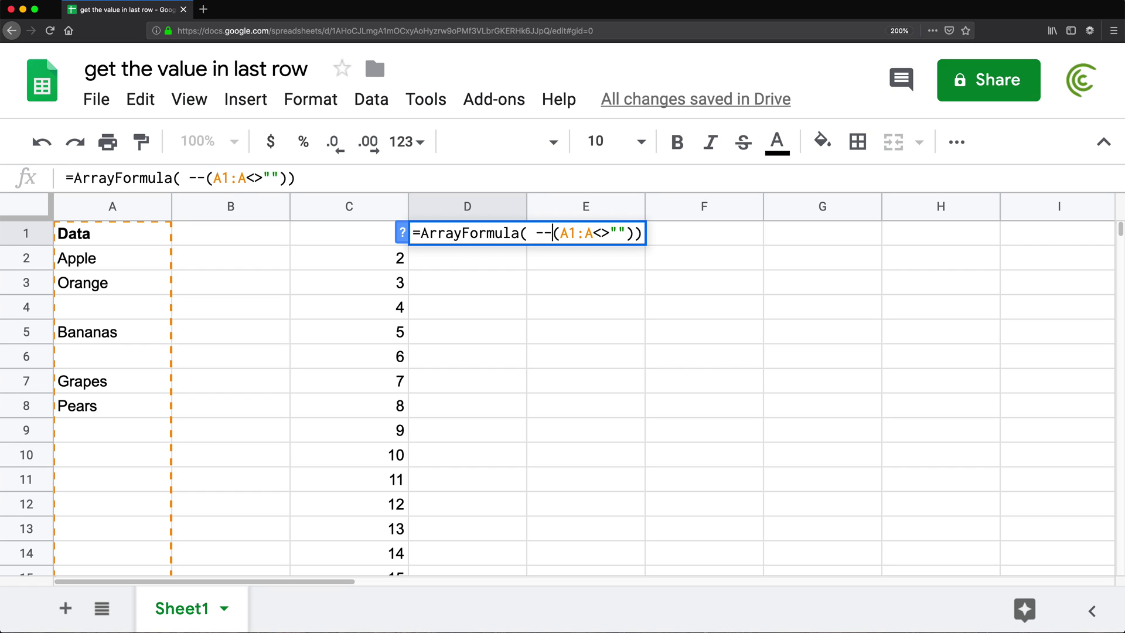
key("Return")
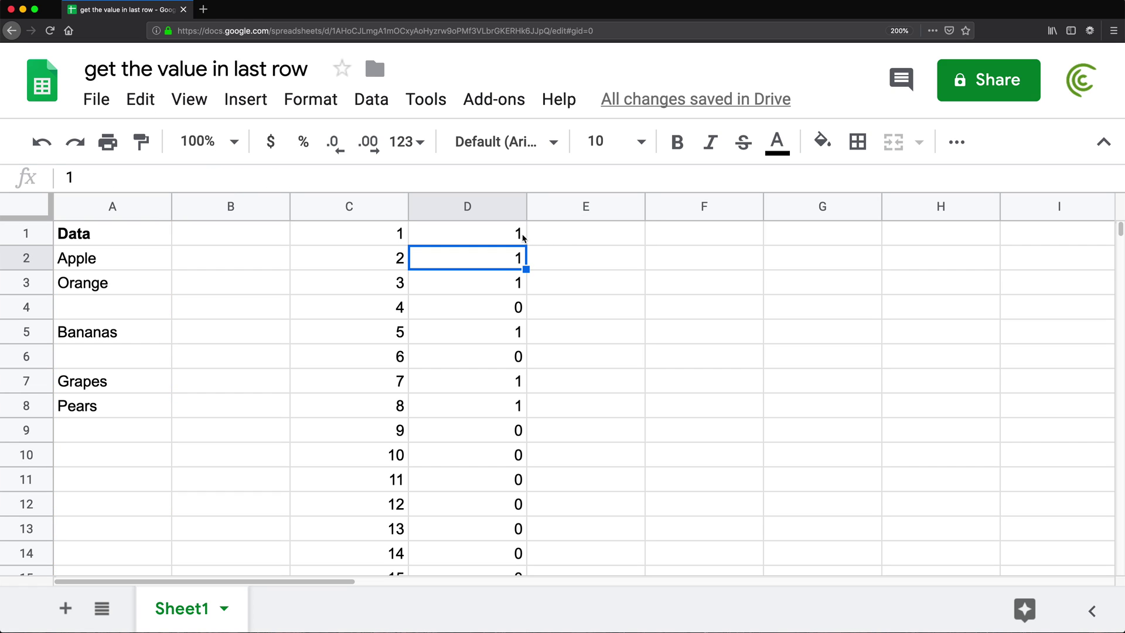
left_click(123, 307)
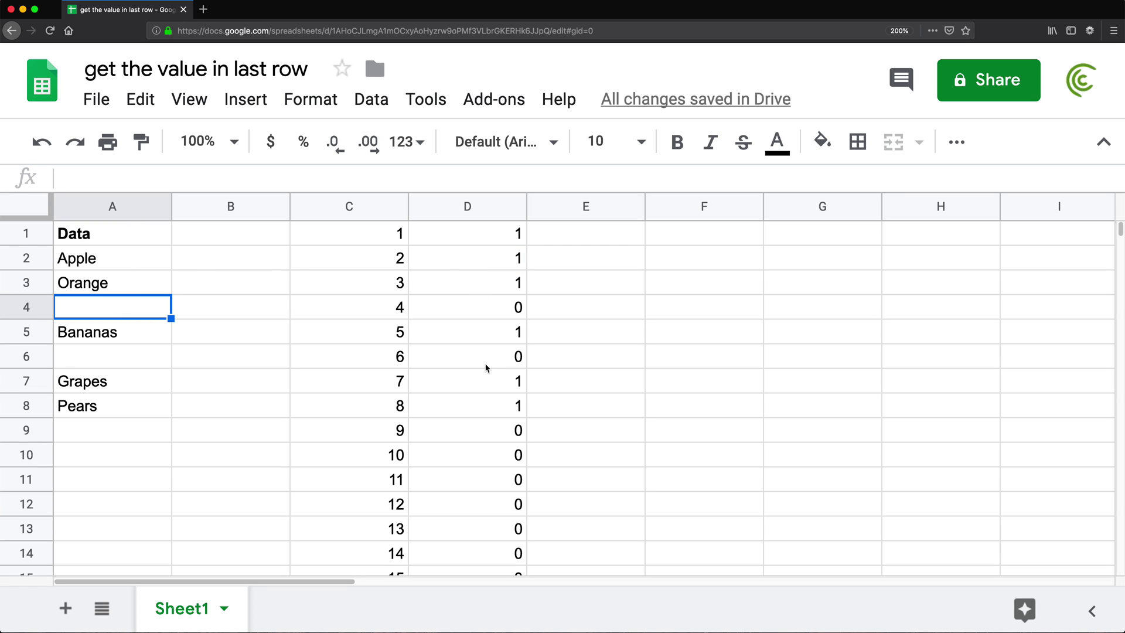
left_click(395, 234)
left_click(467, 234)
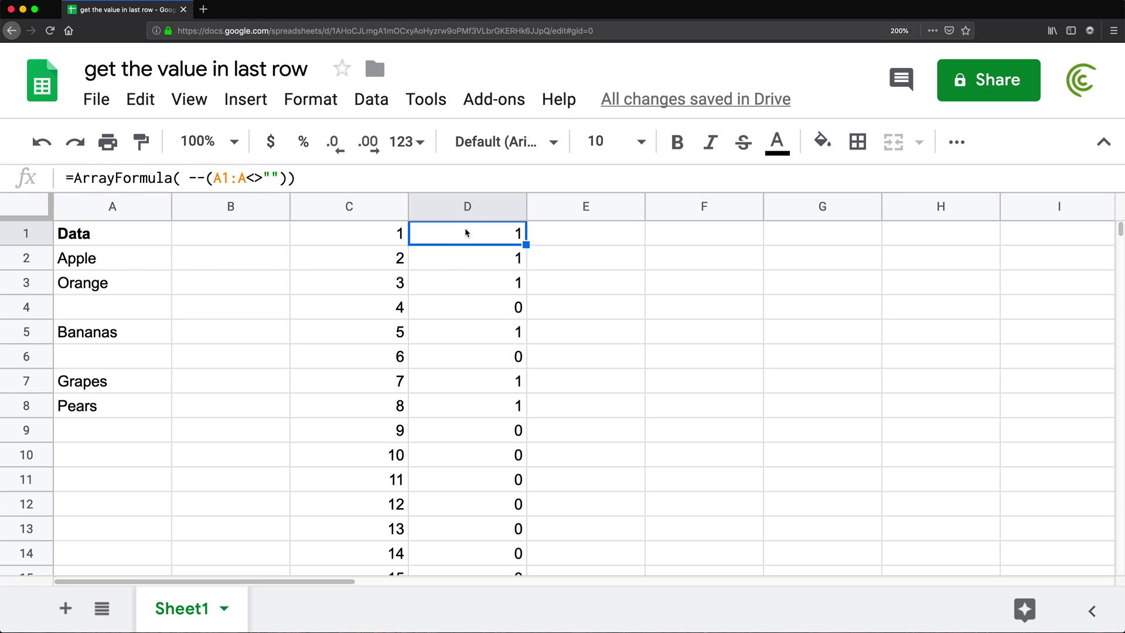
Copy C1's =ARRAYFORMULA(ROW(A1:A)) formula into E1.
left_click(332, 236)
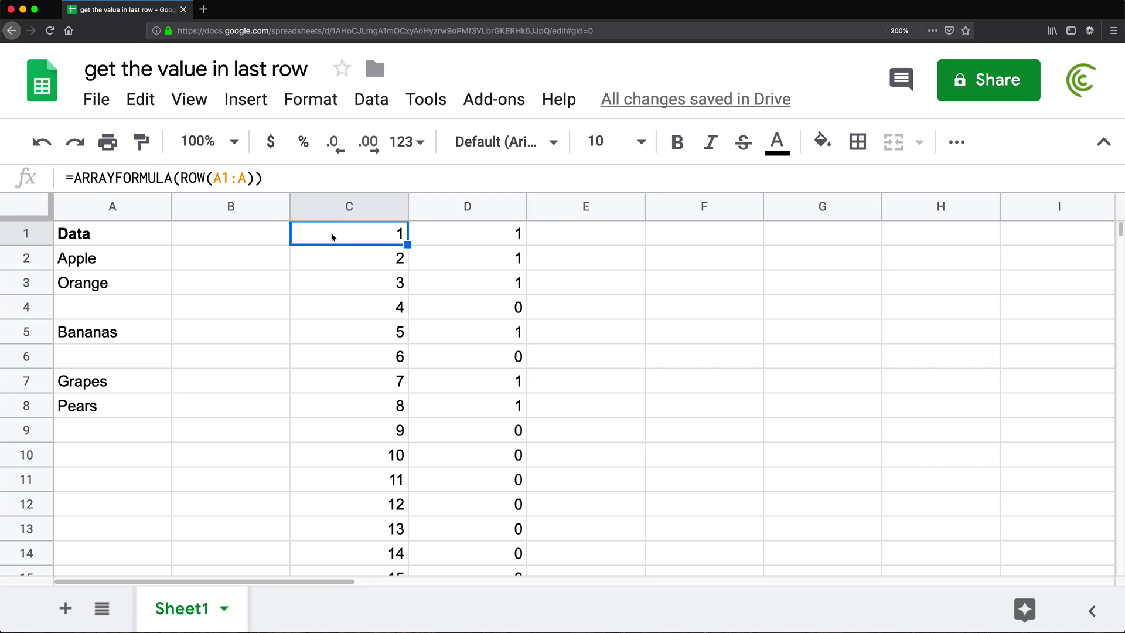
double_click(362, 236)
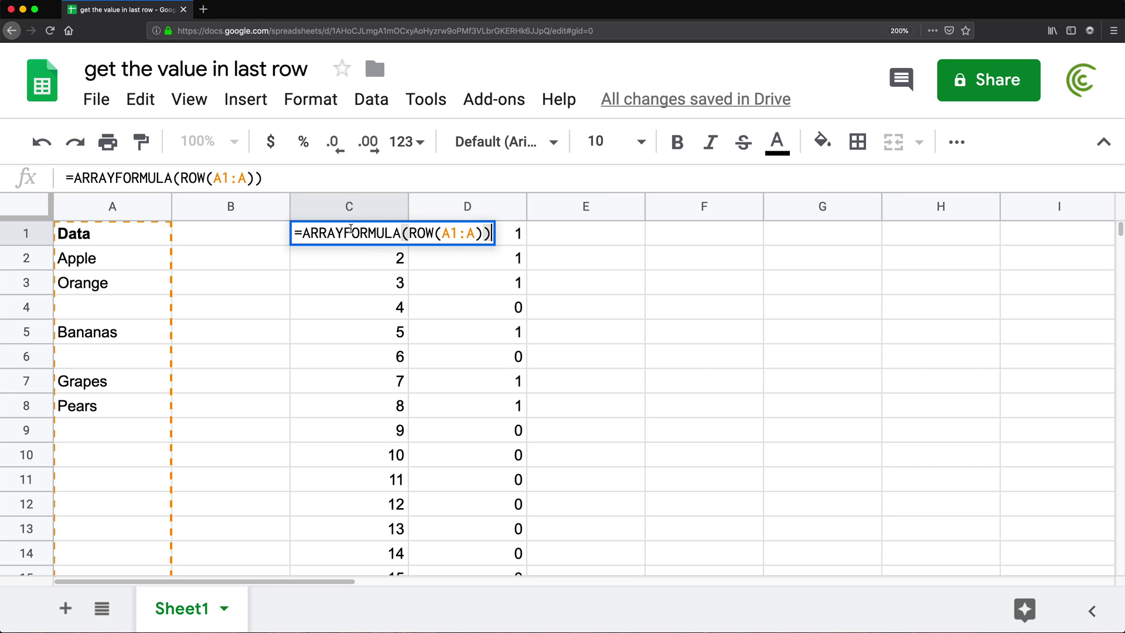
left_click_drag(293, 239, 542, 247)
key("Escape")
left_click(565, 236)
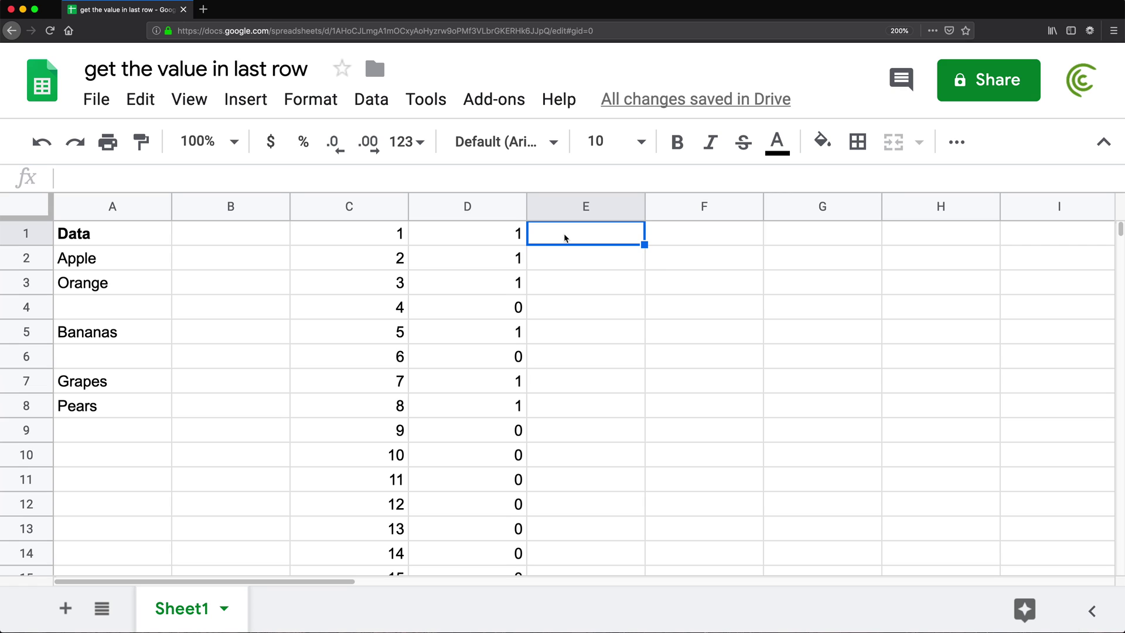
key("ctrl+v")
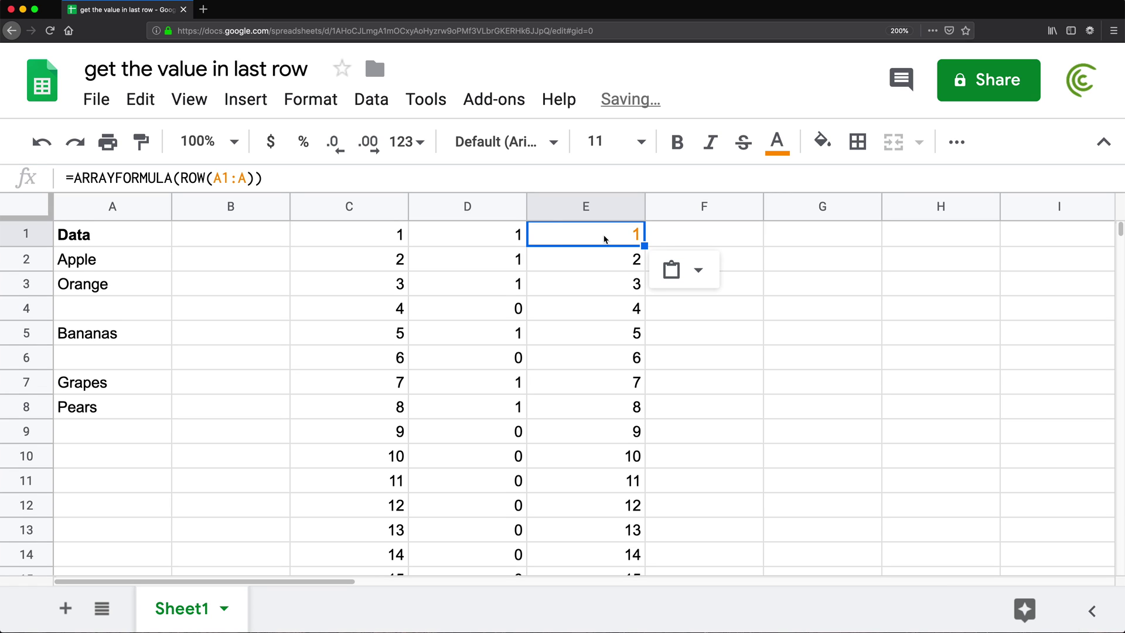
Append *--(A1:A<>"") from D1's test to E1's formula.
left_click(486, 239)
double_click(486, 238)
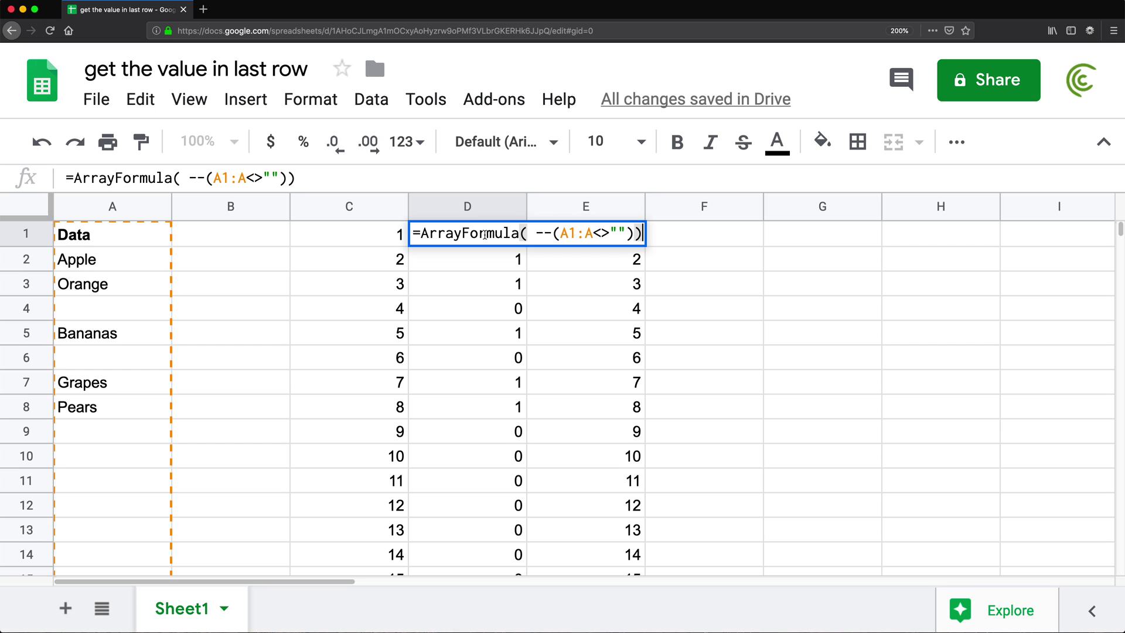
left_click_drag(533, 232, 627, 237)
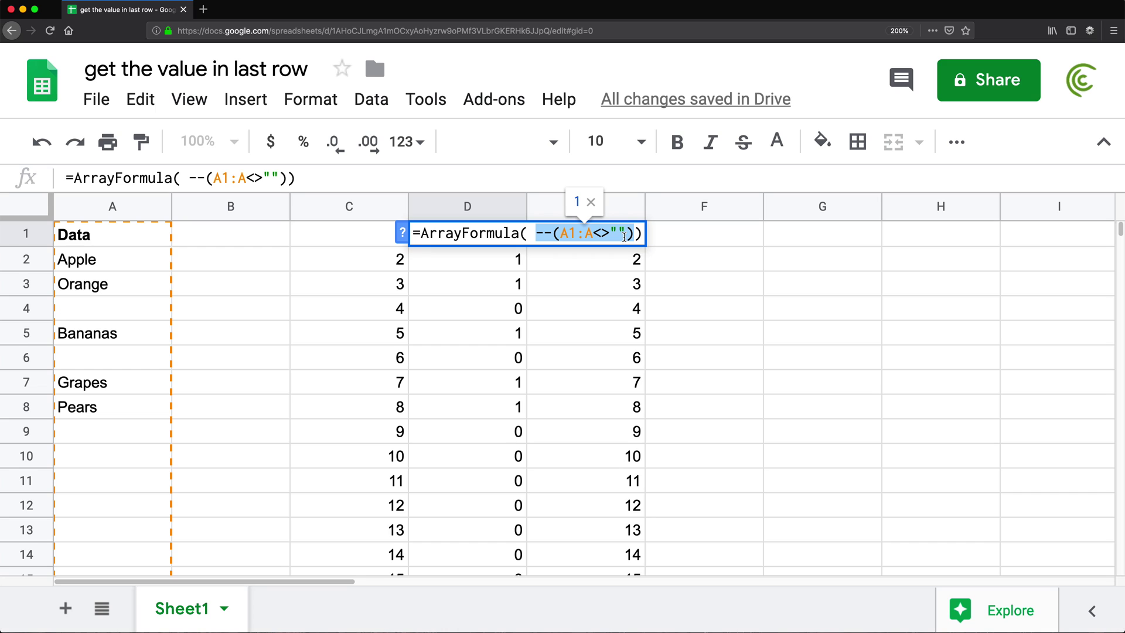
key("Escape")
double_click(615, 234)
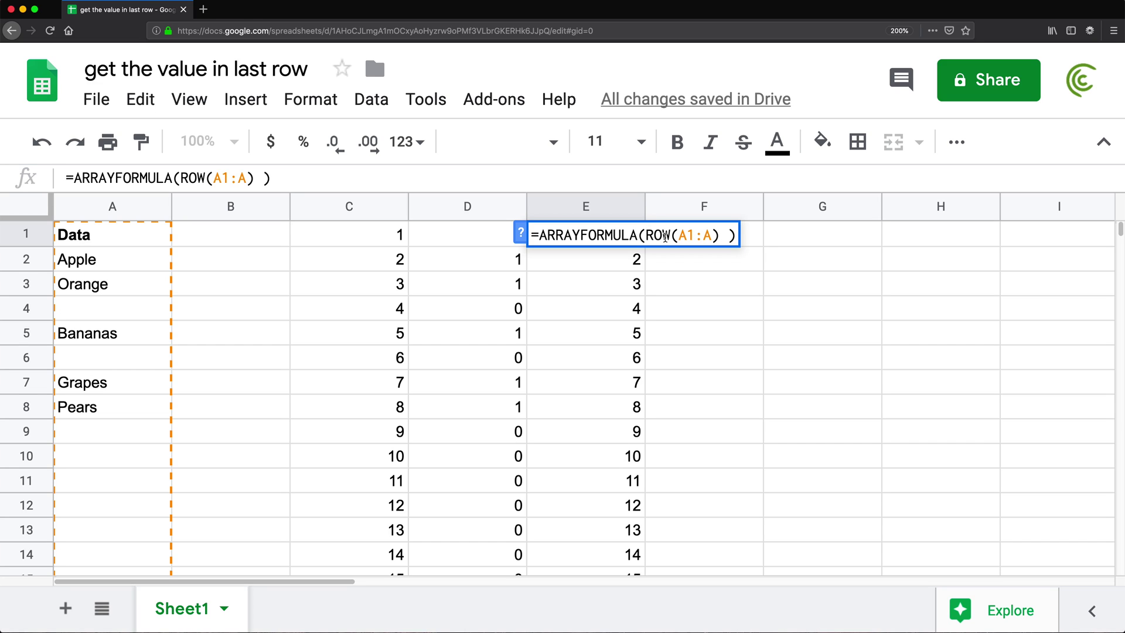
key("BackSpace")
type("*--(A1:A<>\"\")")
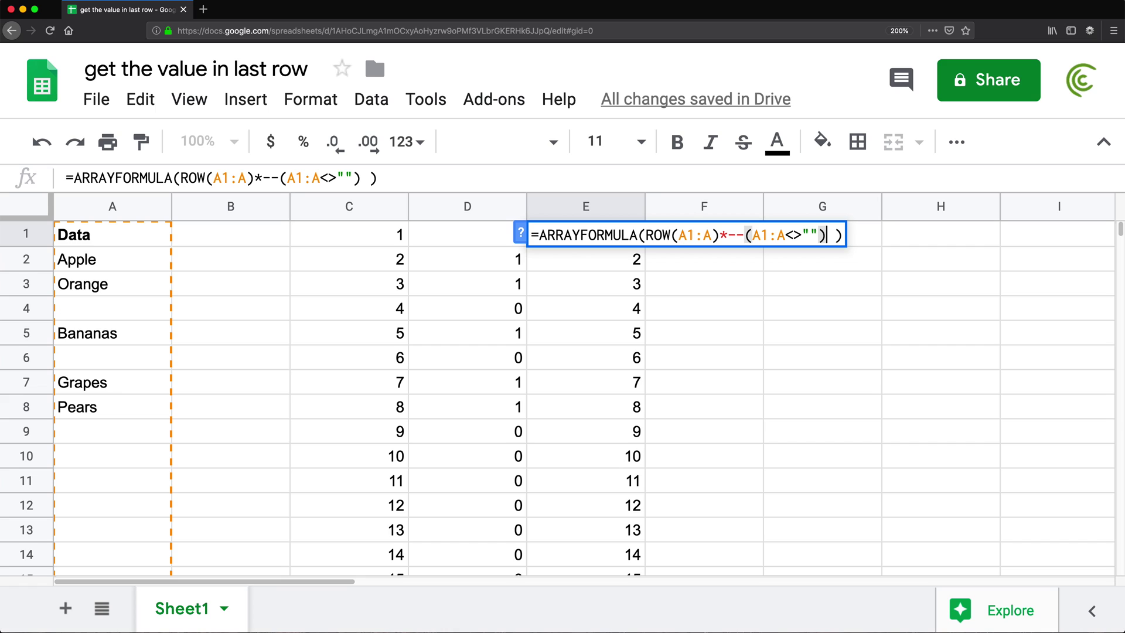
Fix E1's brackets and spaces to =ARRAYFORMULA(ROW(A1:A)*(--(A1:A<>""))).
left_click_drag(729, 235, 827, 231)
left_click(730, 235)
left_click_drag(729, 234, 826, 234)
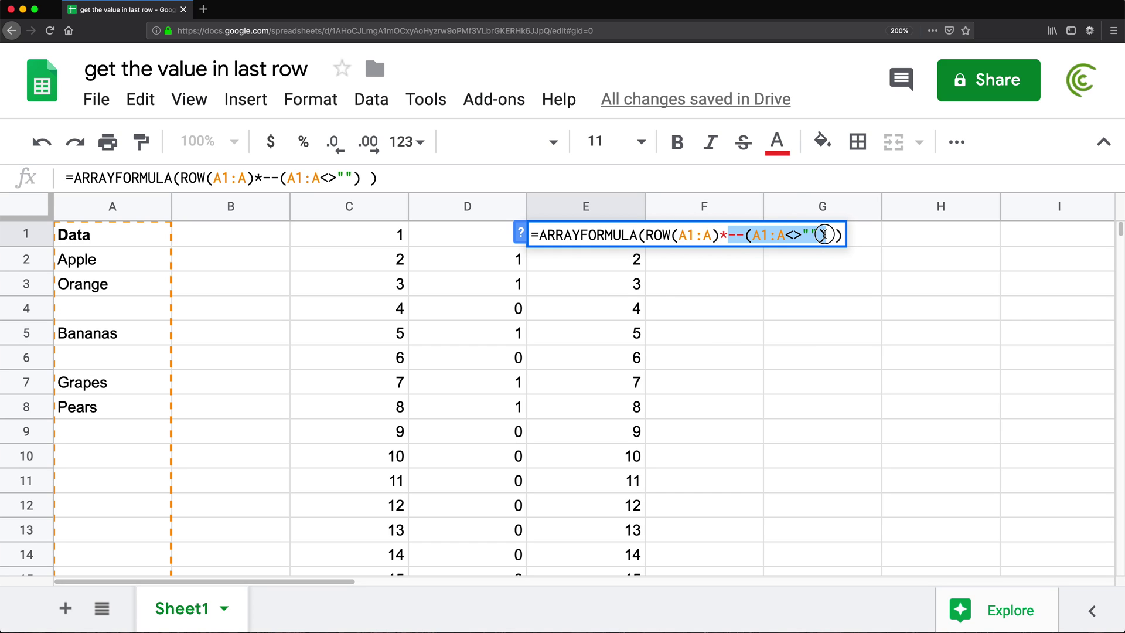
left_click(729, 234)
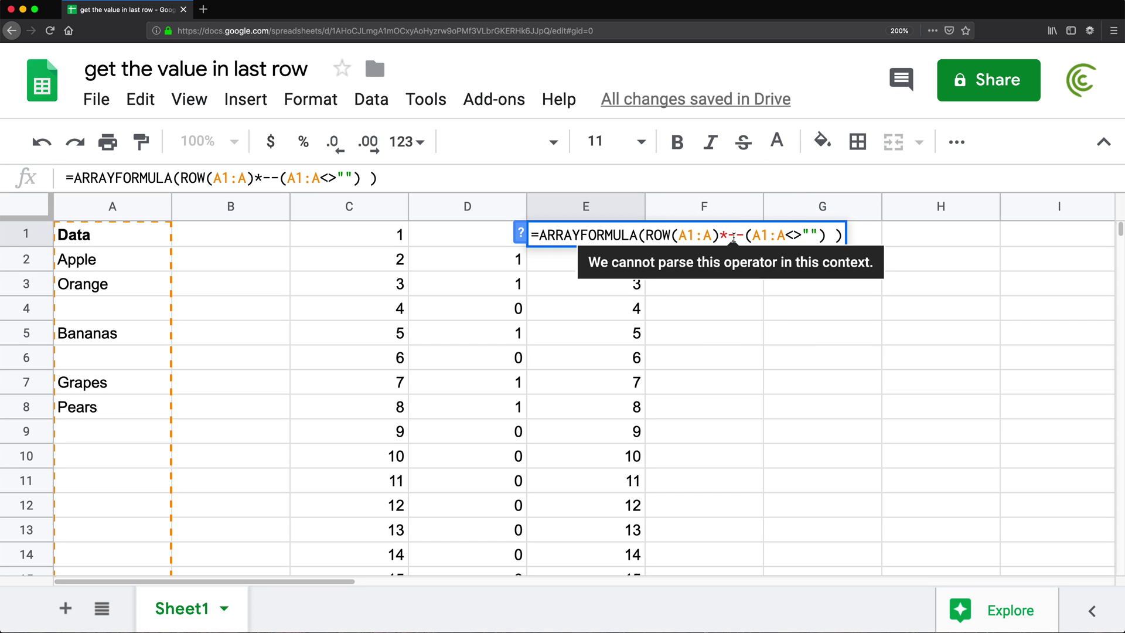
type("(F1")
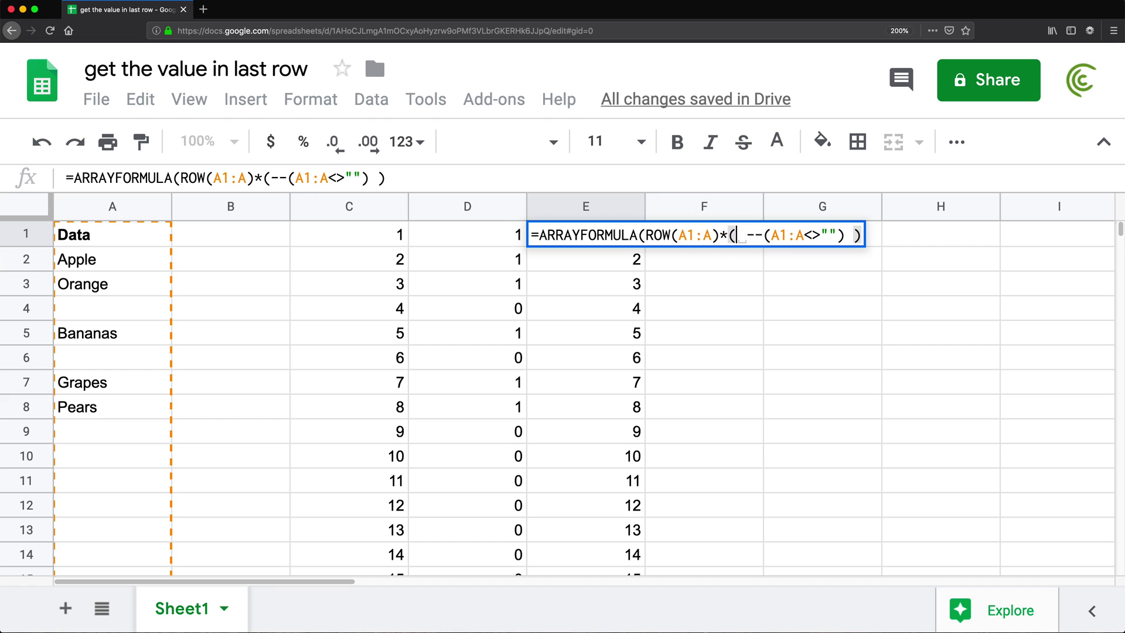
key("BackSpace")
key("BackSpace")
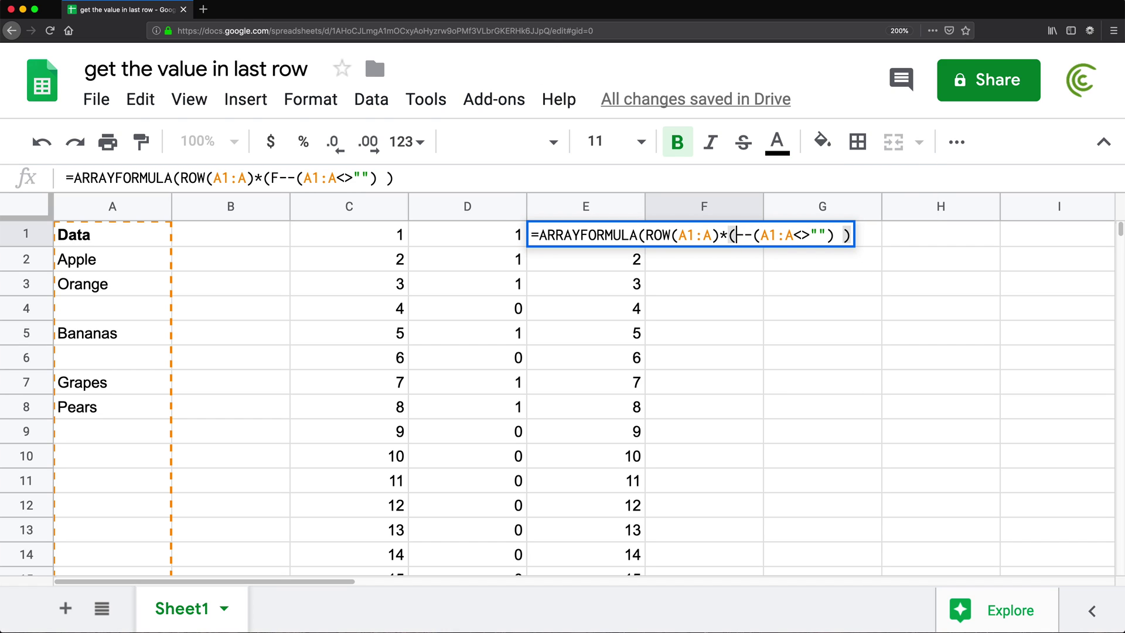
left_click(833, 237)
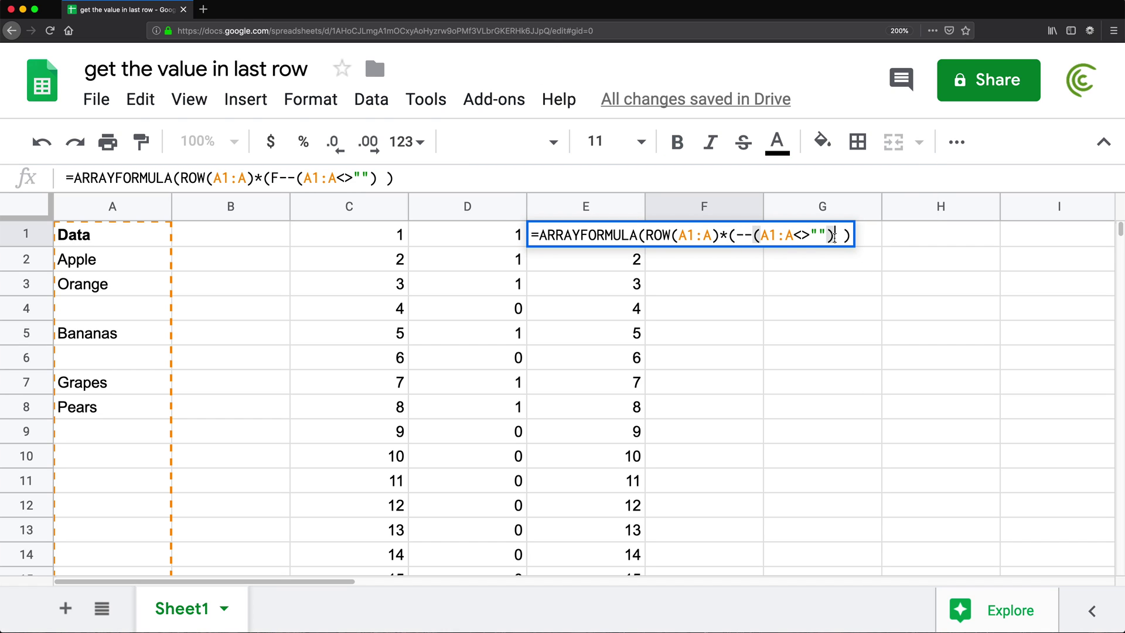
type(")")
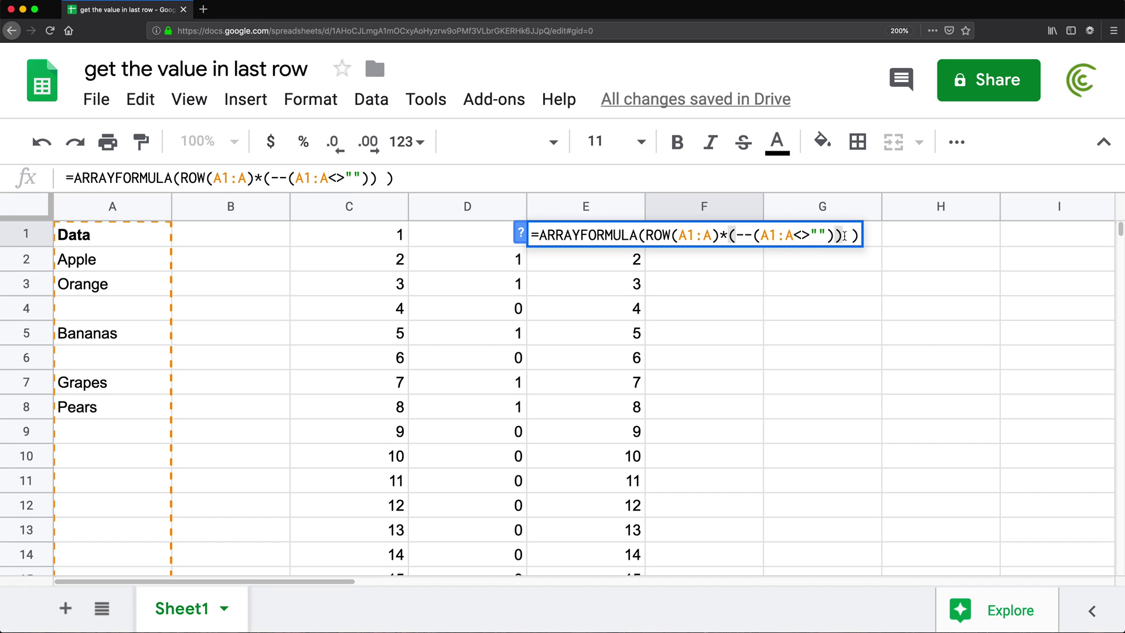
left_click_drag(846, 239, 726, 239)
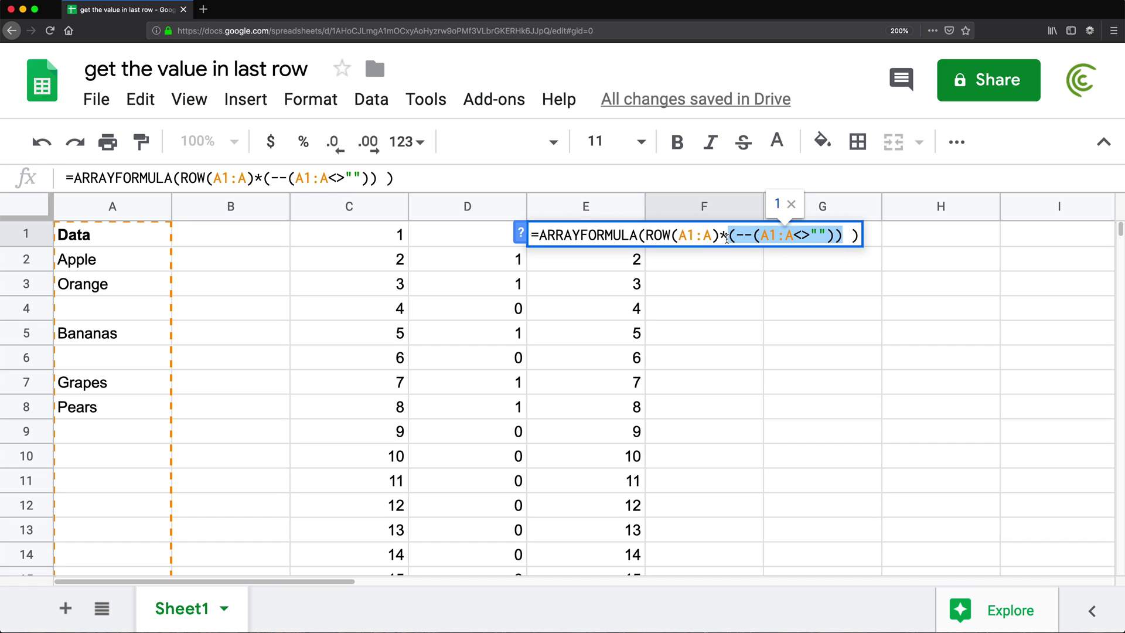
left_click(849, 235)
key("BackSpace")
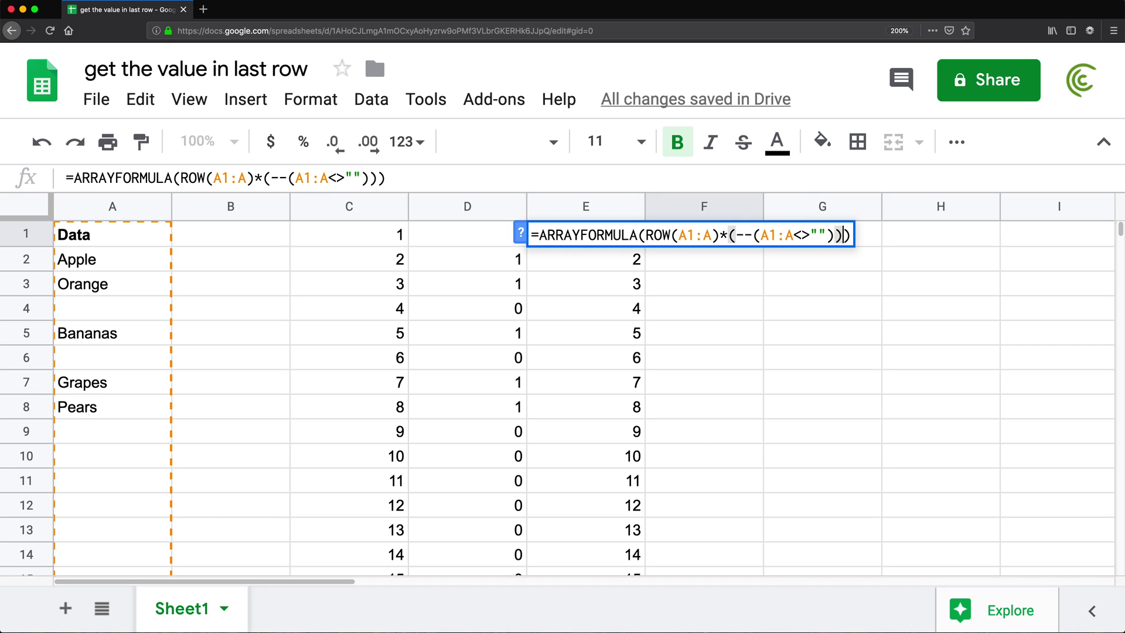
key("Return")
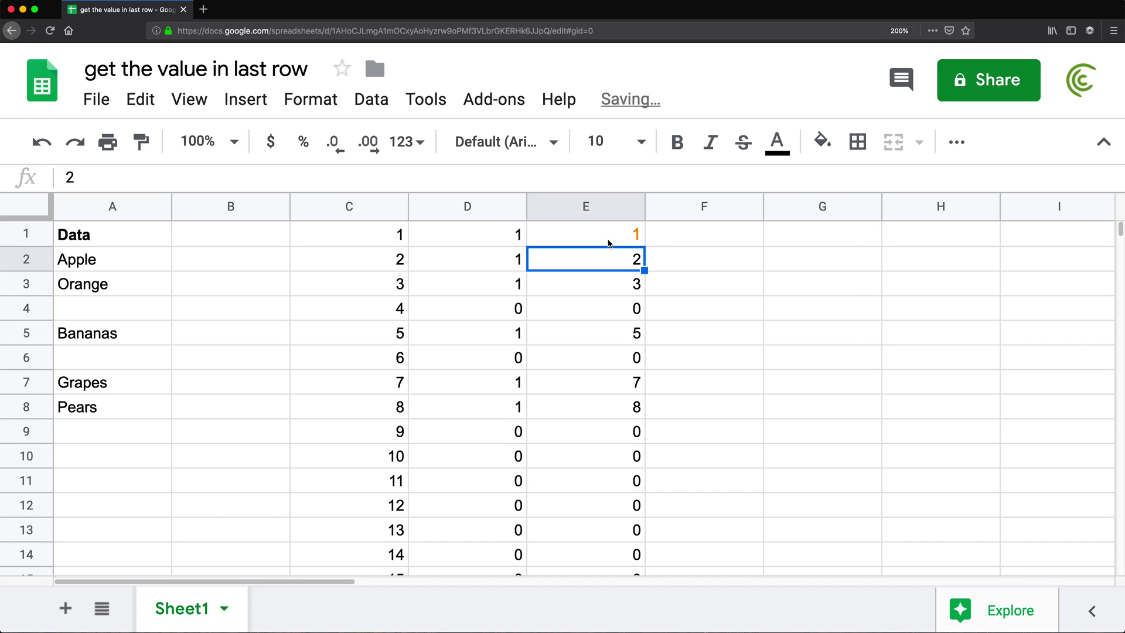
Confirm E1 gives 0 for blank rows 4 and 6, then clear columns C and D.
left_click(599, 311)
left_click(57, 315)
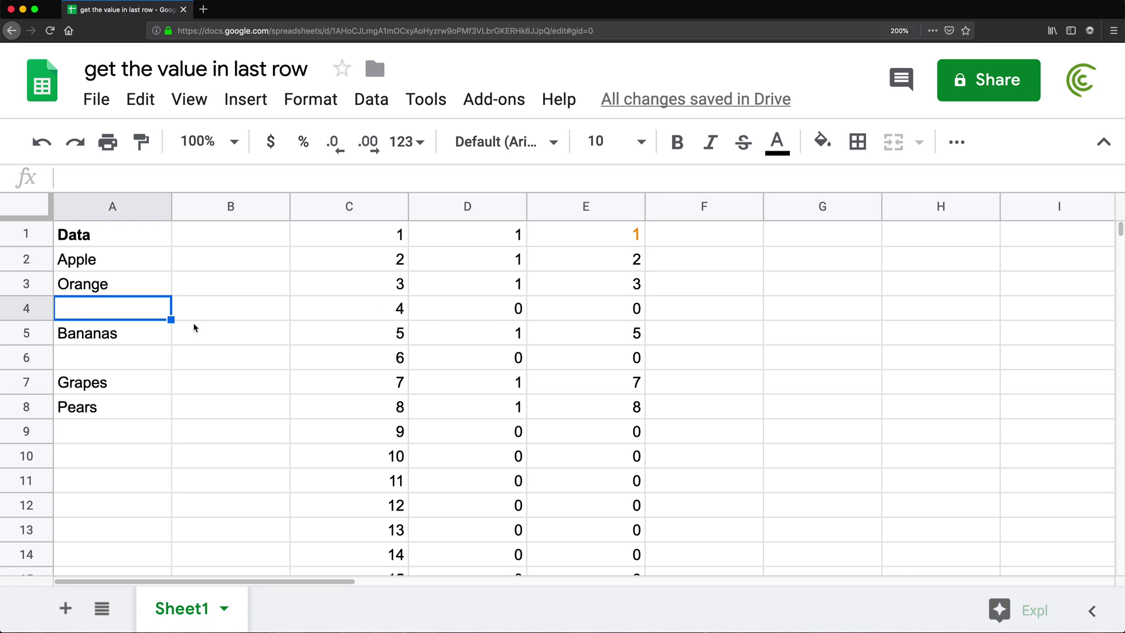
left_click(617, 359)
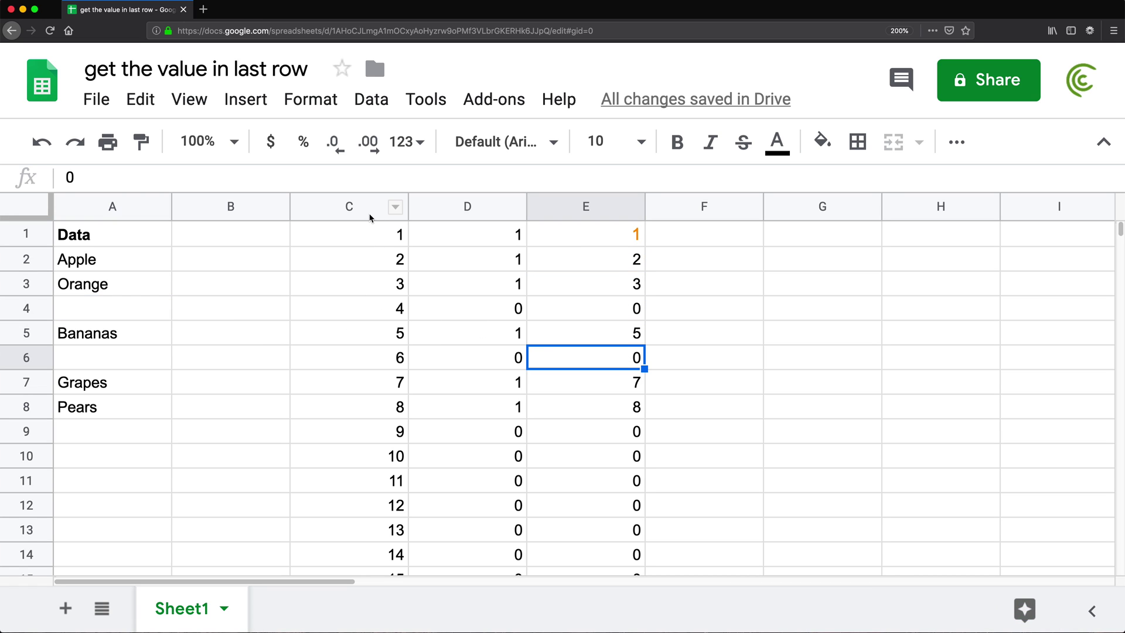
left_click_drag(371, 206, 450, 217)
key("Delete")
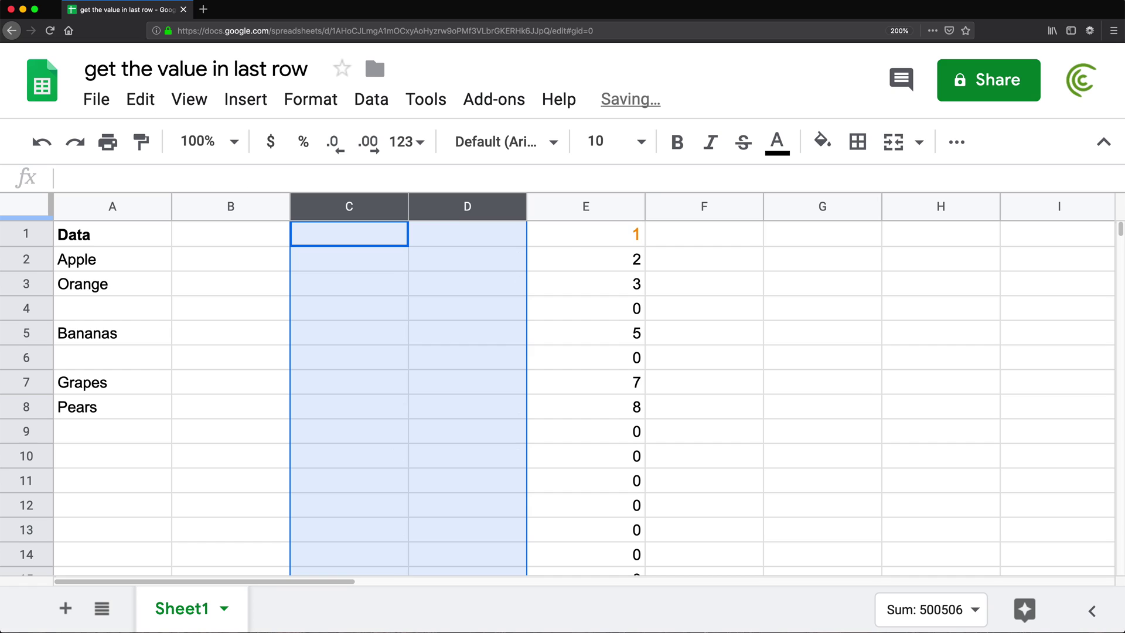
double_click(568, 241)
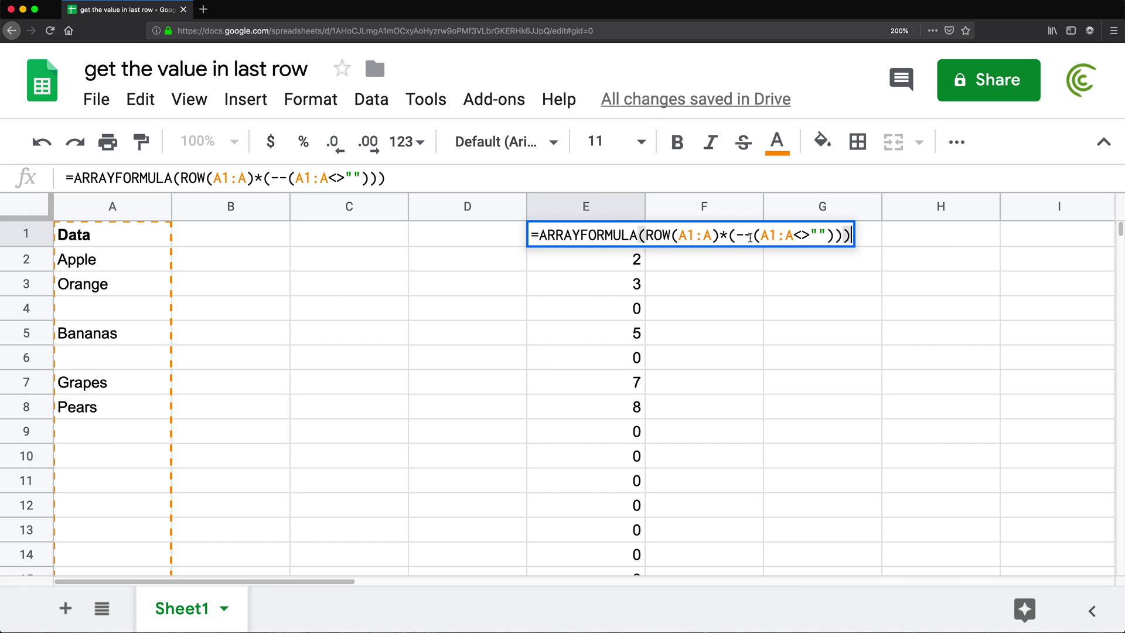
key("Return")
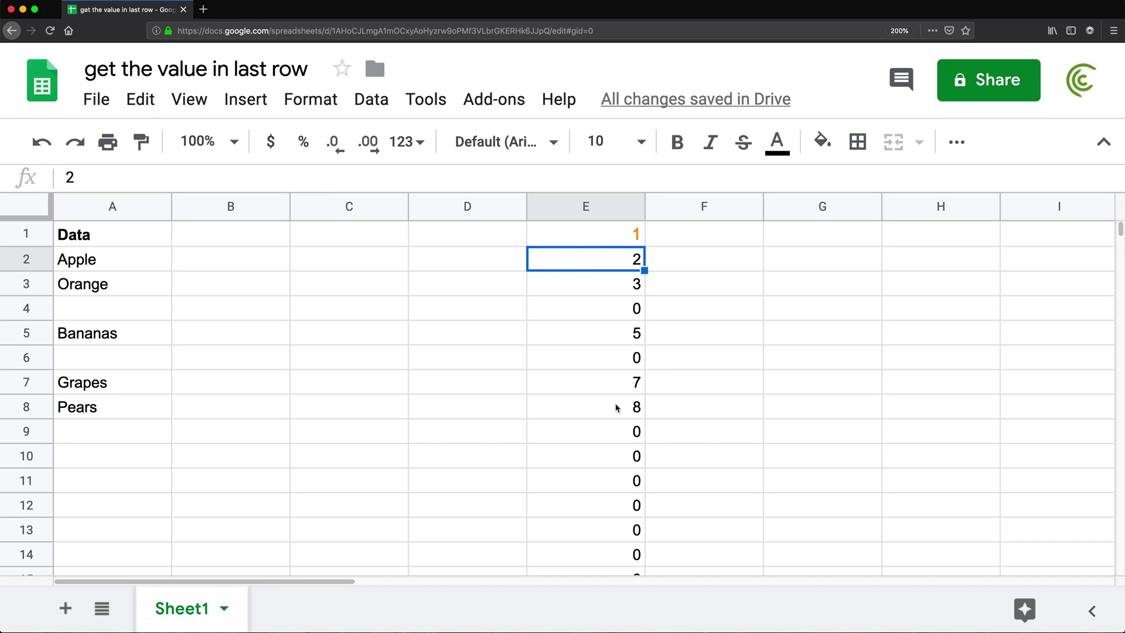
Wrap E1's product in MAX so it returns 8, the last filled row.
double_click(595, 238)
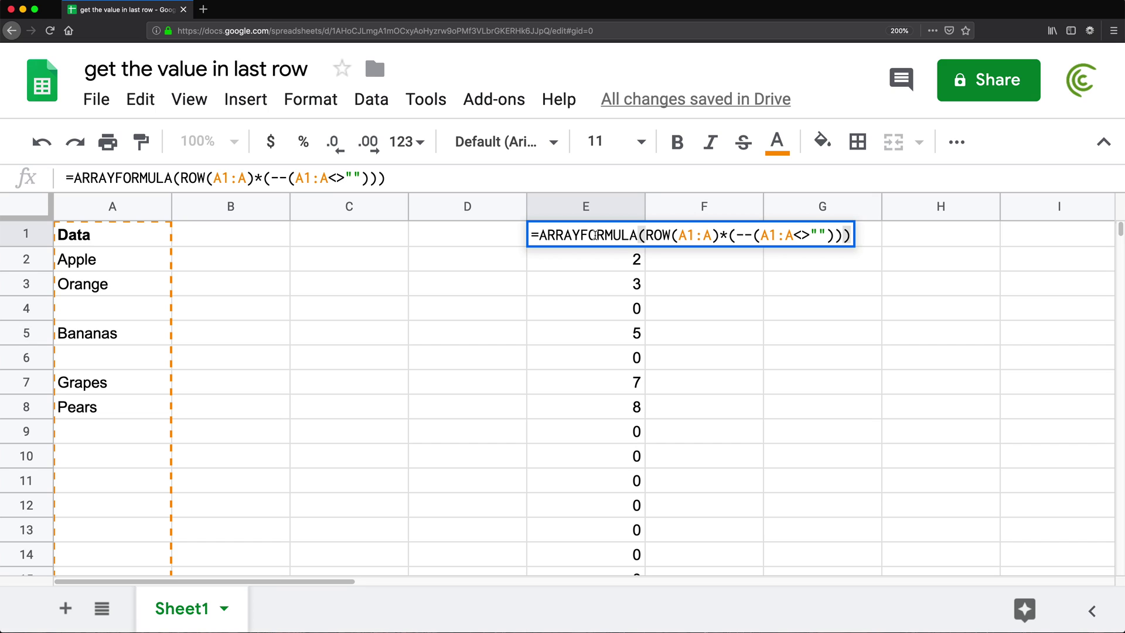
left_click(642, 235)
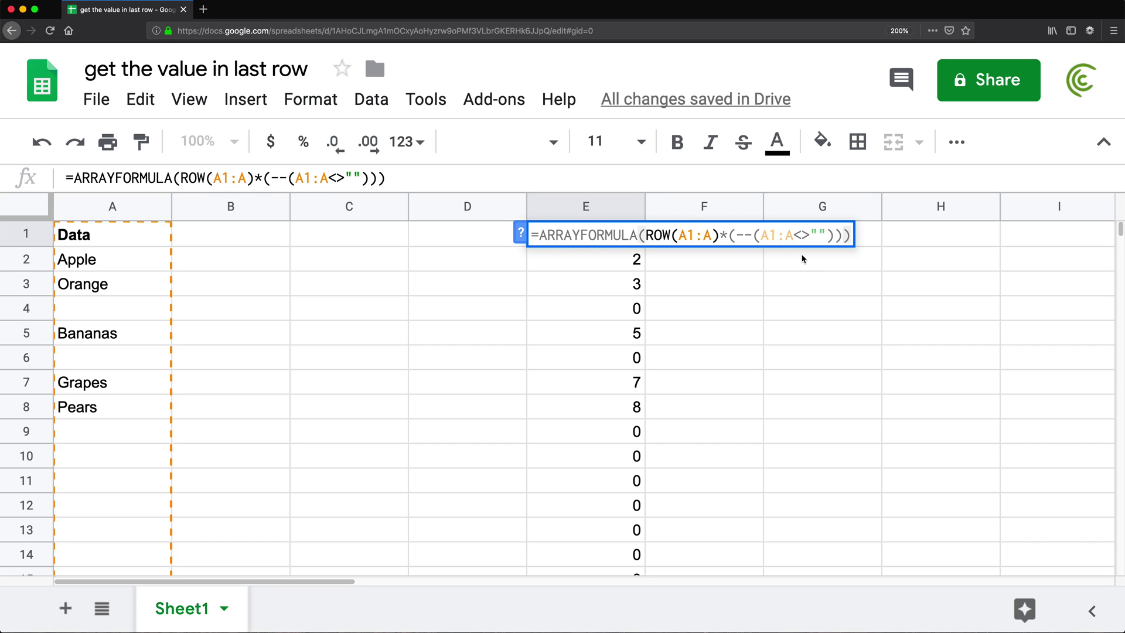
type("MAX(")
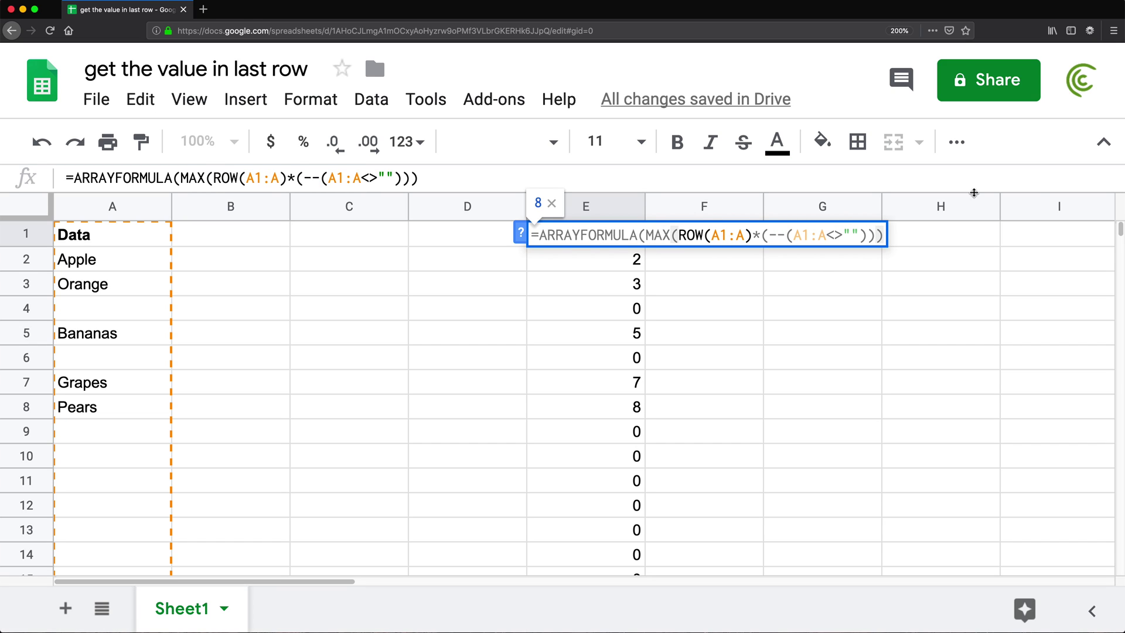
left_click(882, 236)
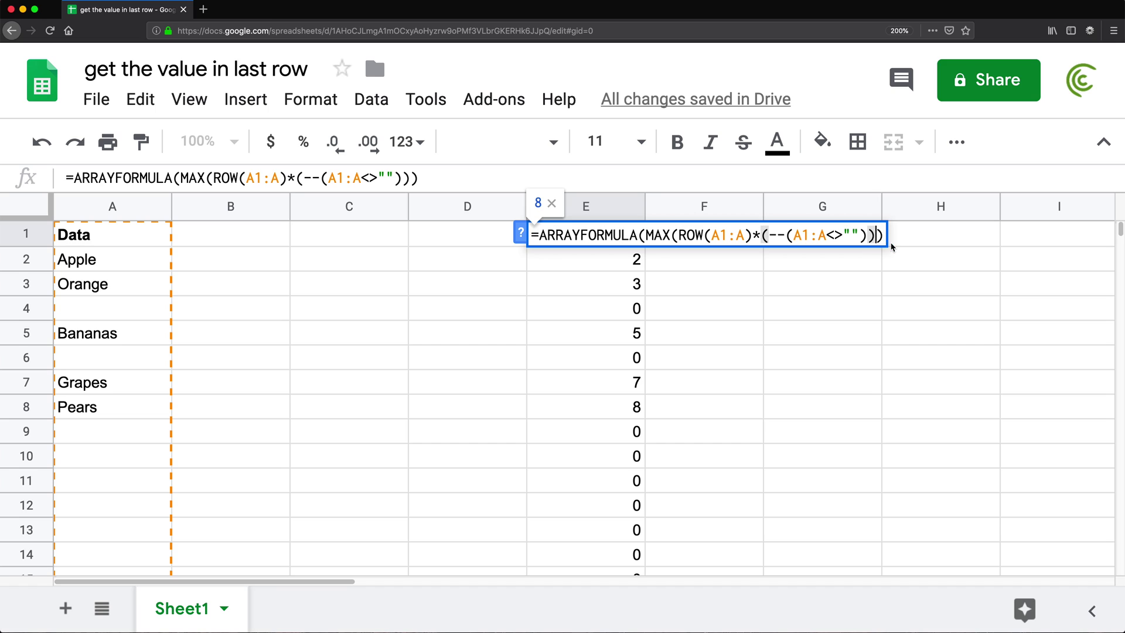
type(")")
key("Return")
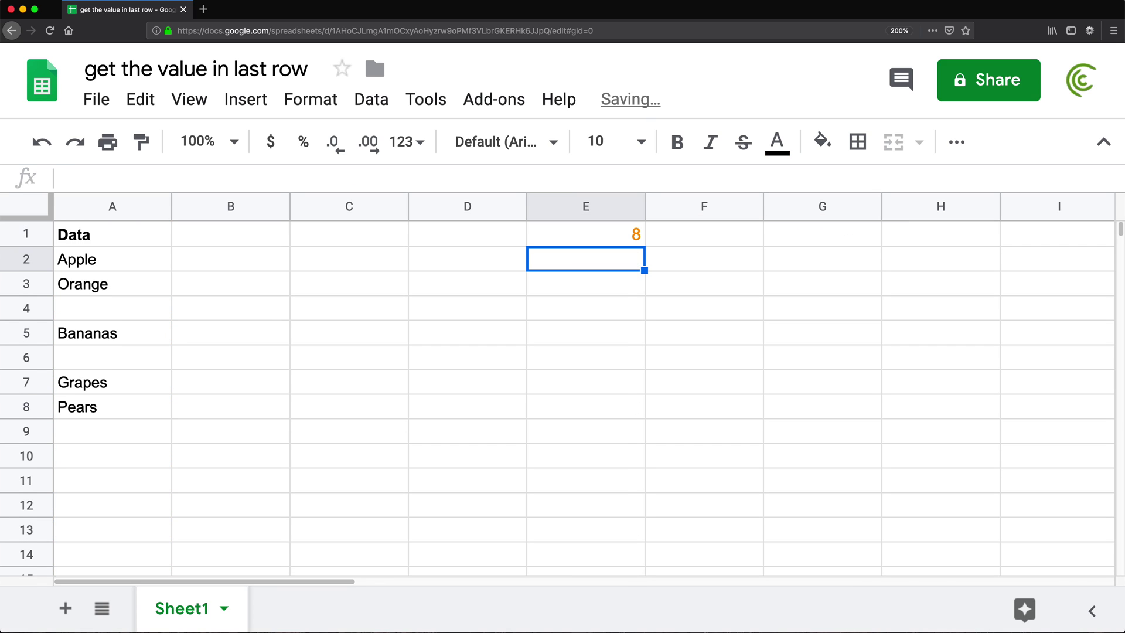
Reset E1's text colour to the default black.
left_click(629, 236)
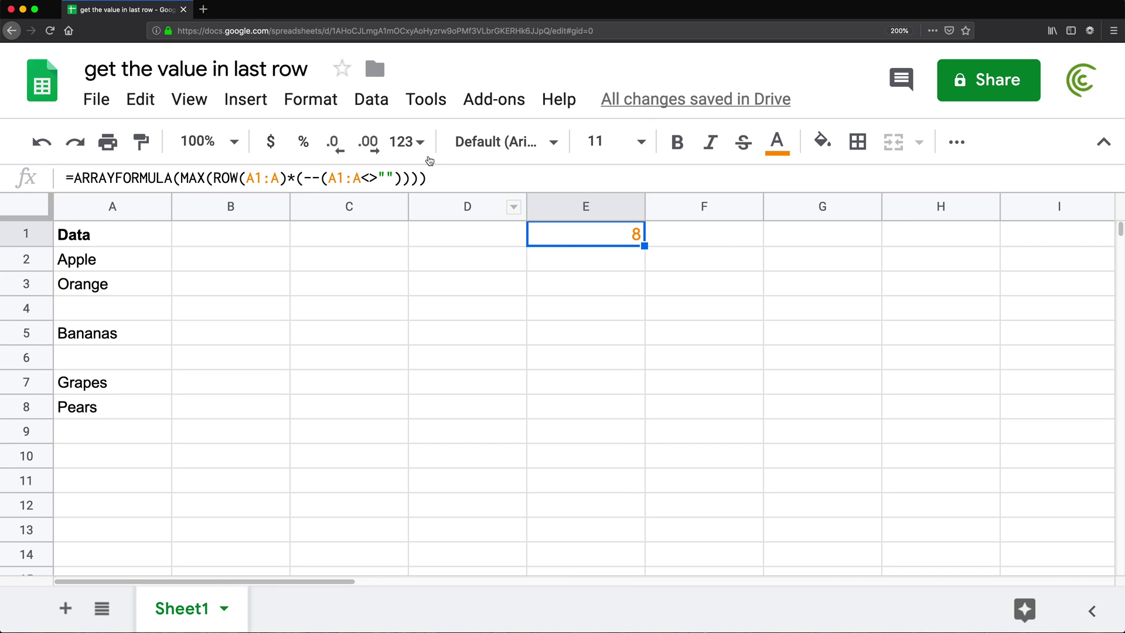
left_click(773, 148)
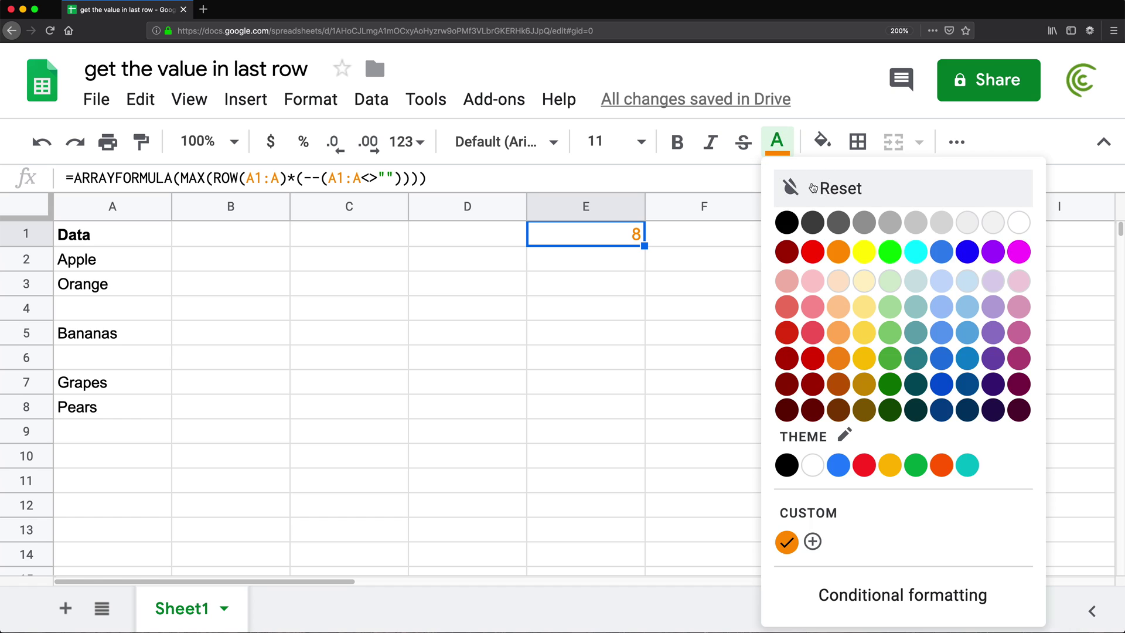
left_click(809, 187)
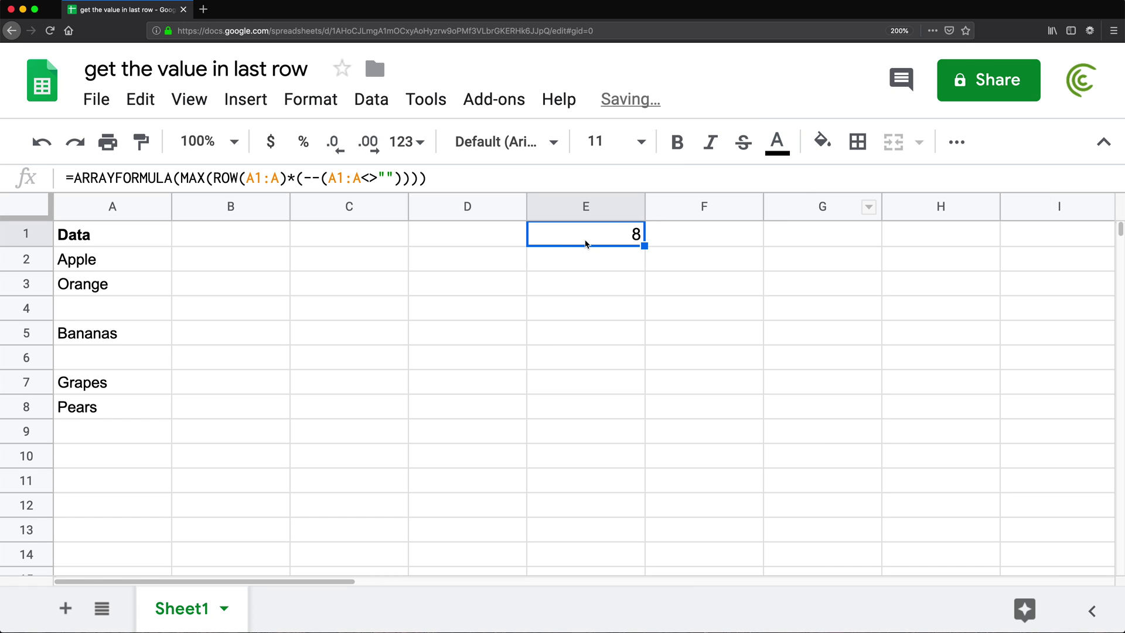
double_click(566, 234)
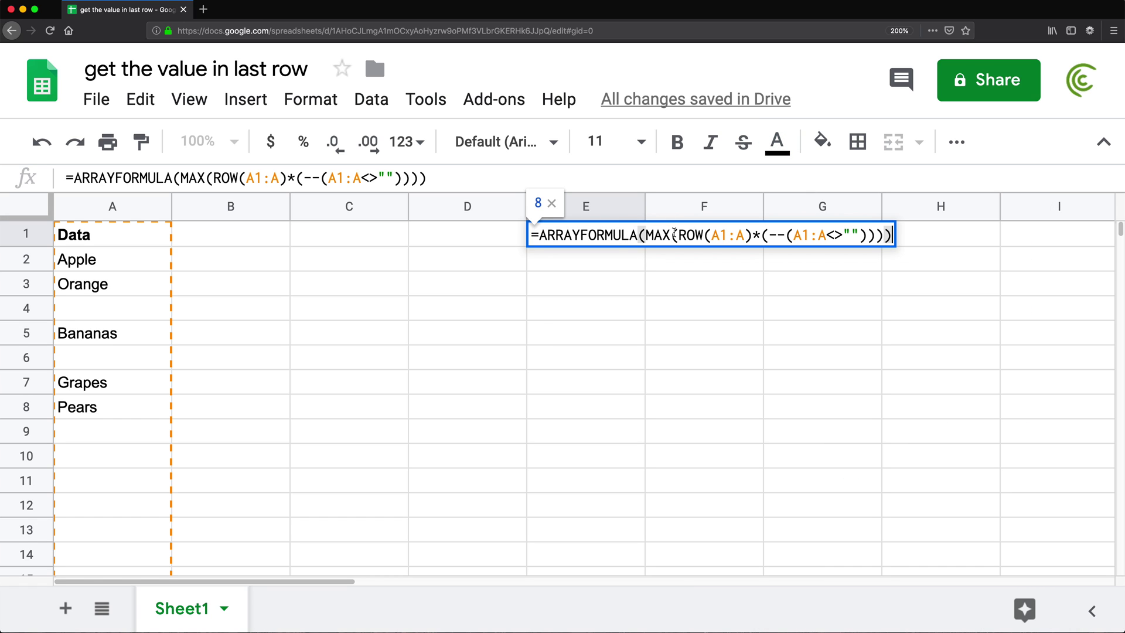
key("Return")
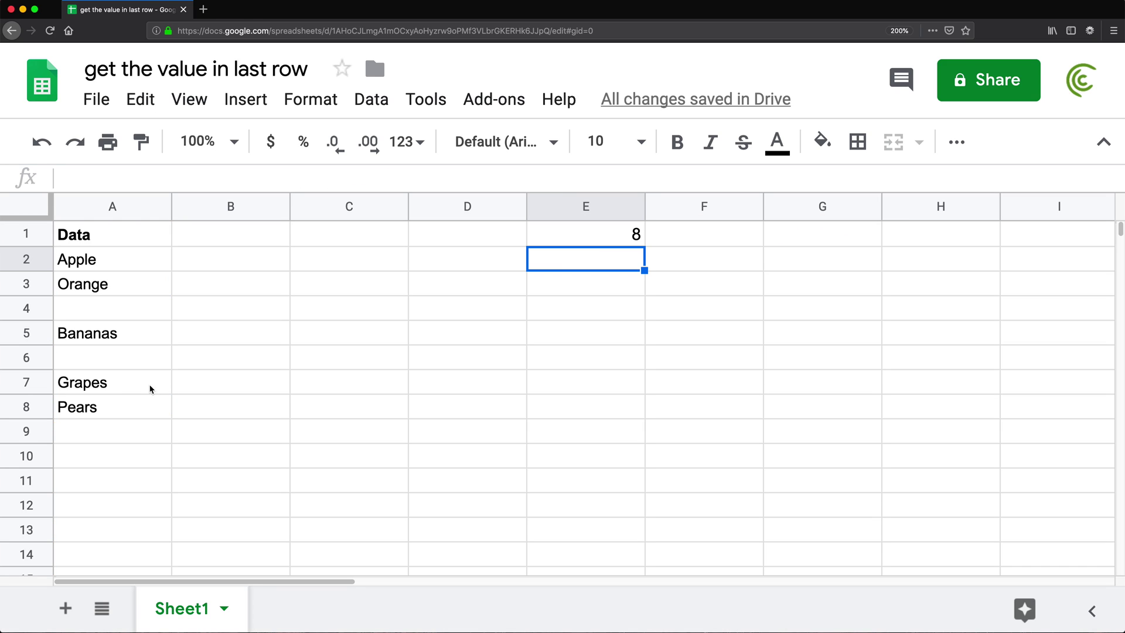
Clear Pears from A8 and the INDEX formula from F2.
left_click(92, 410)
key("Delete")
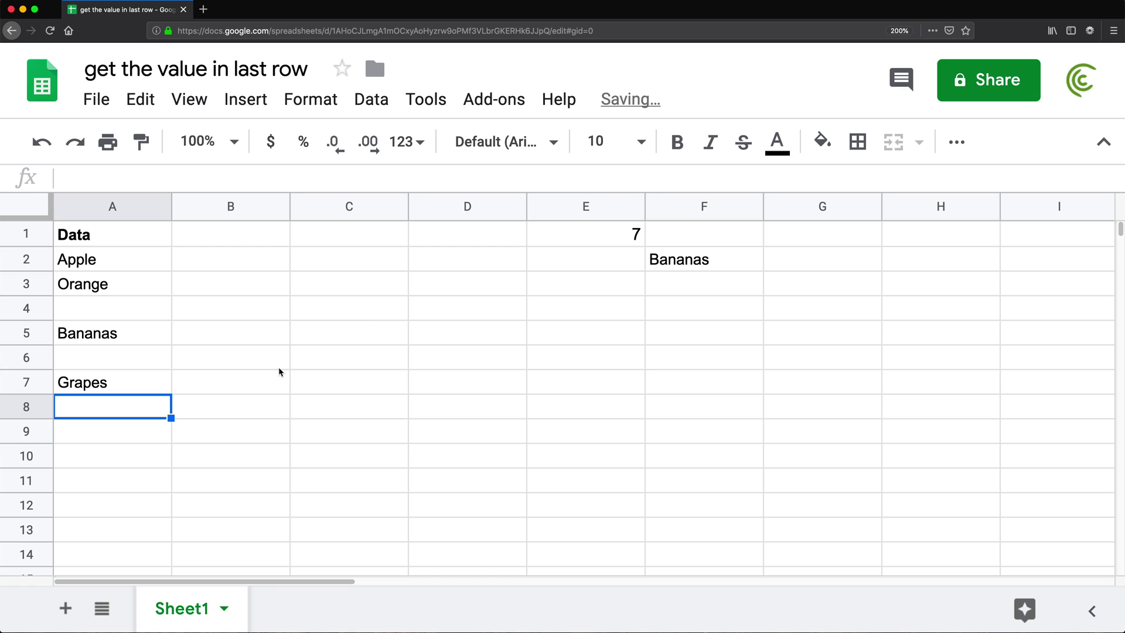
left_click(609, 237)
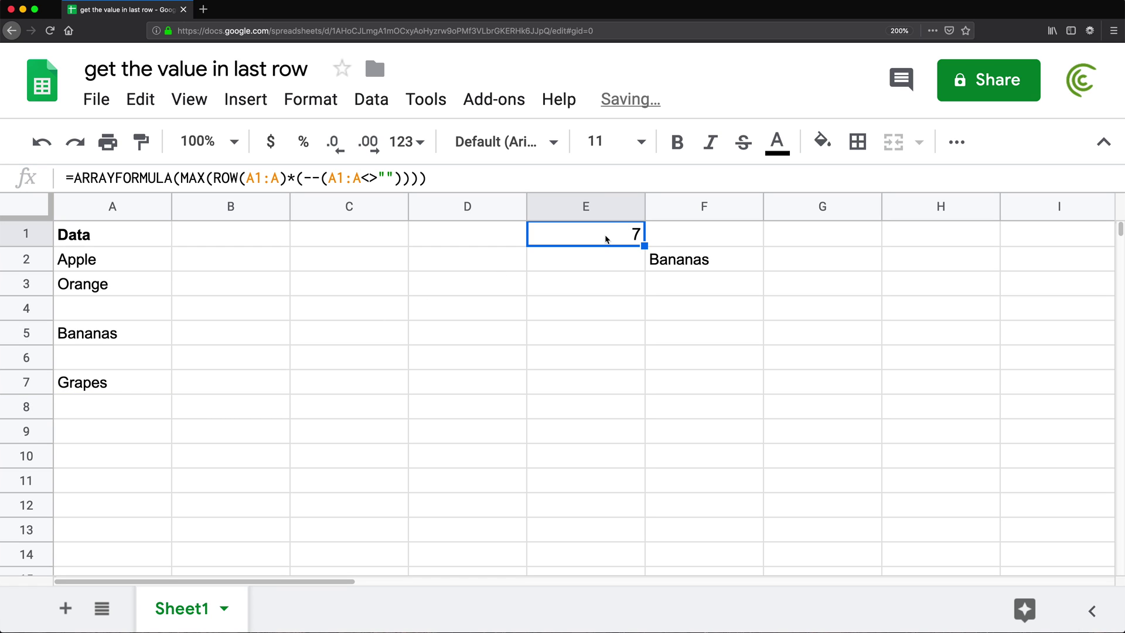
left_click(732, 260)
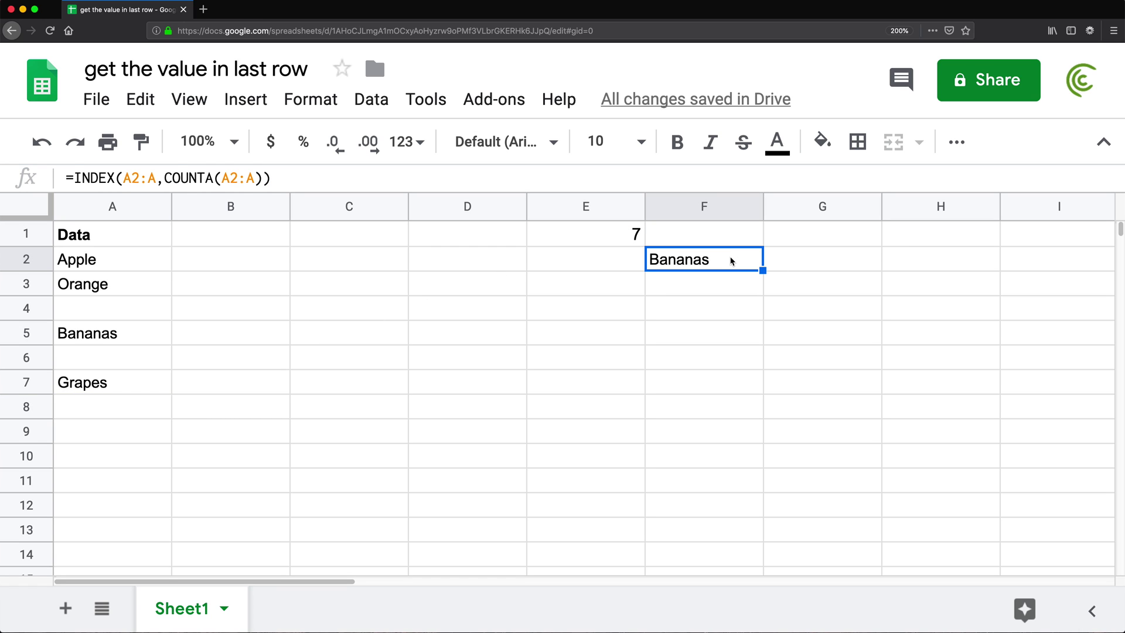
key("Delete")
Enter Pineapple in A4 and check E1's result.
left_click(101, 363)
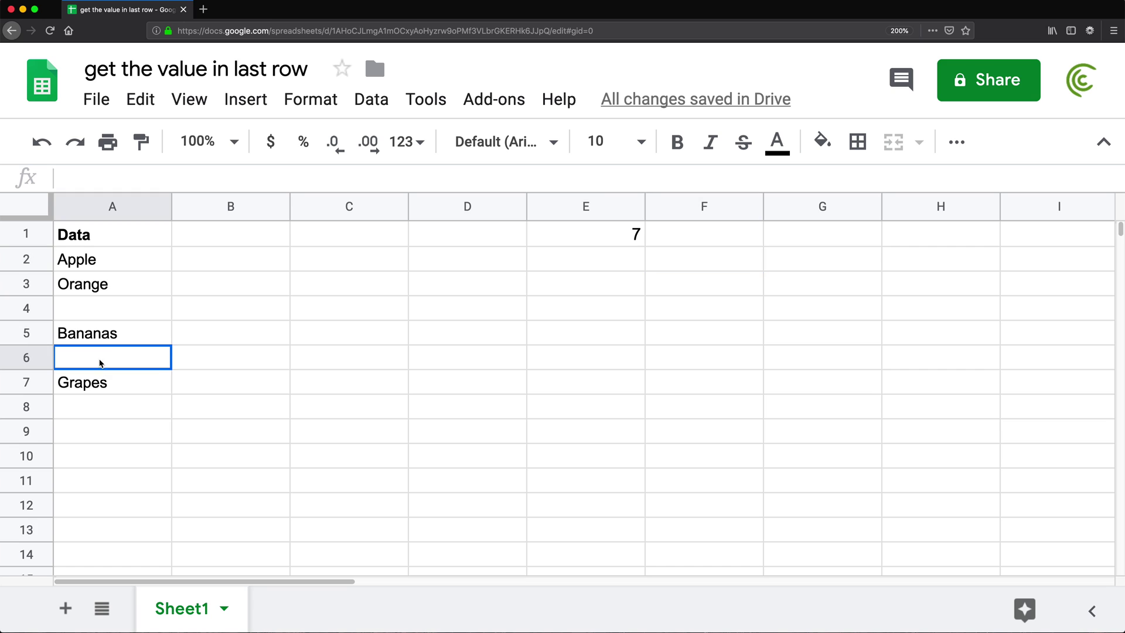
left_click(108, 309)
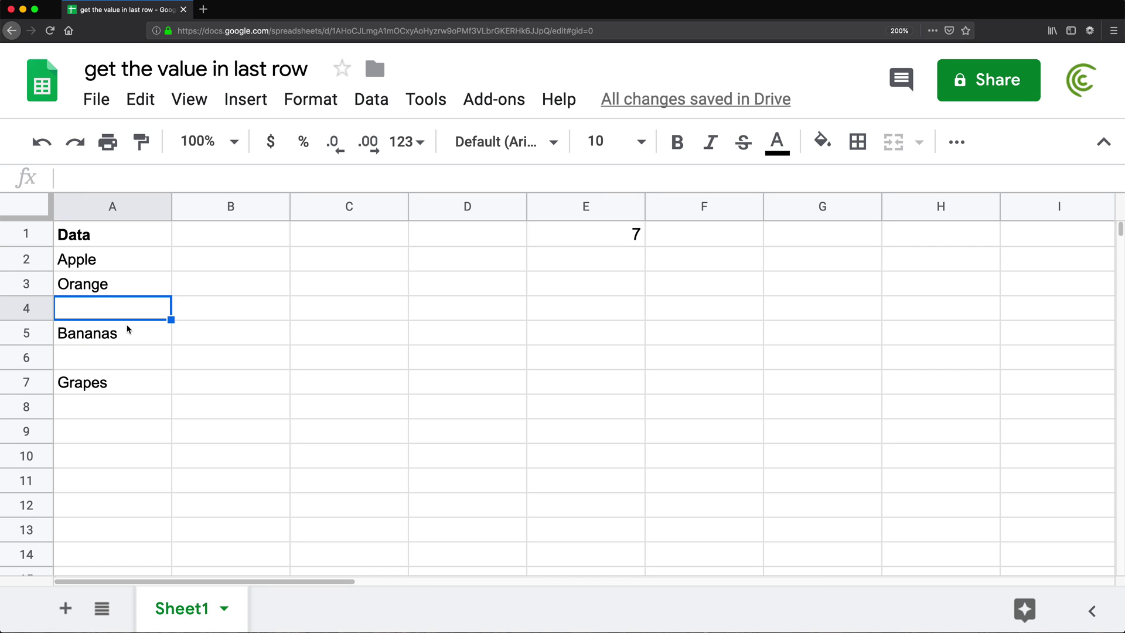
type("Pineapple")
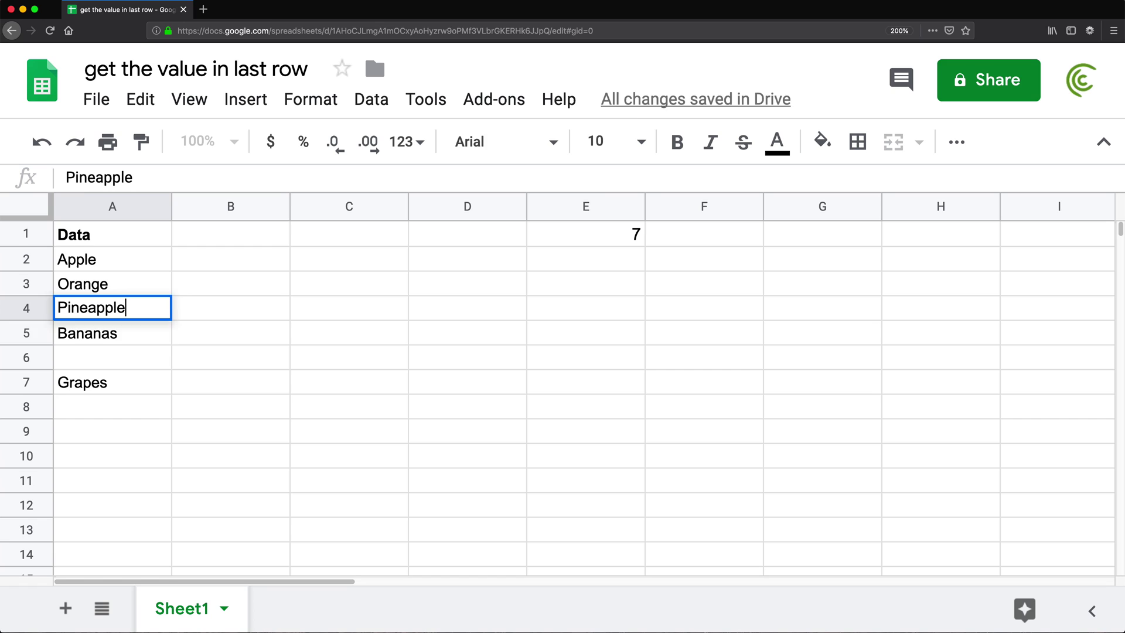
key("Return")
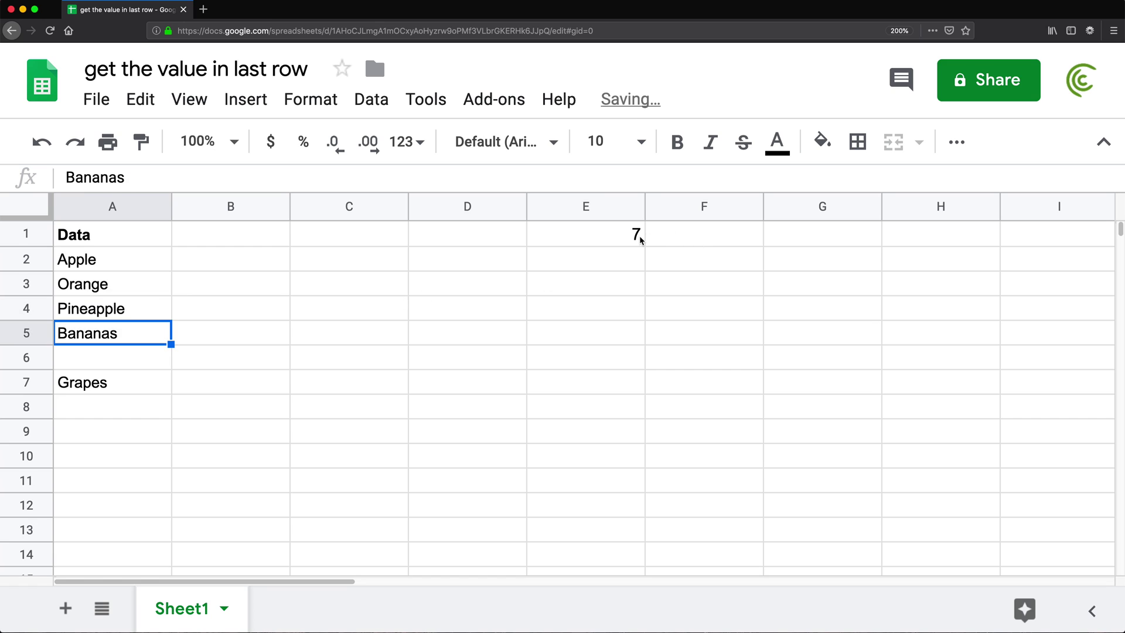
left_click(639, 235)
Enter Grapefruit in A11 so E1 reports 11.
left_click(94, 388)
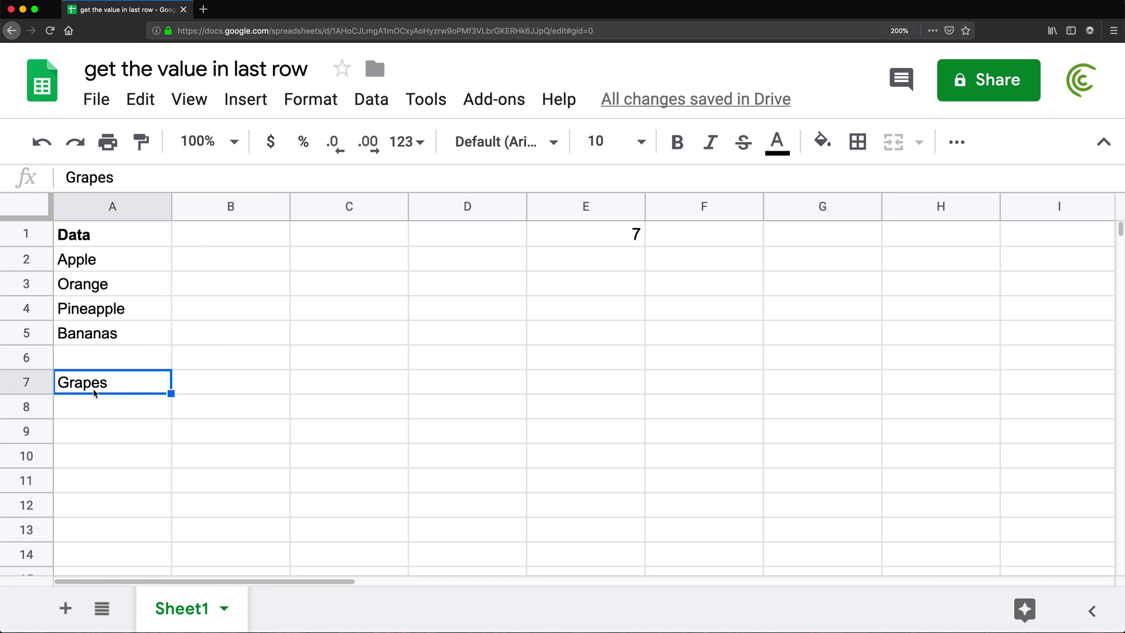
left_click(99, 408)
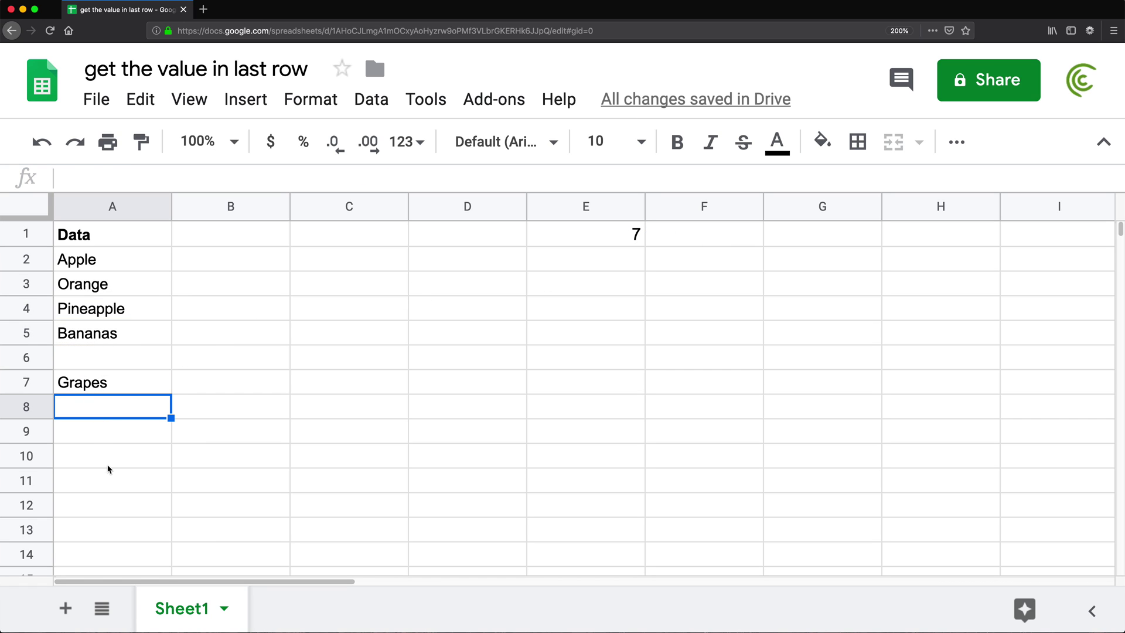
left_click(113, 481)
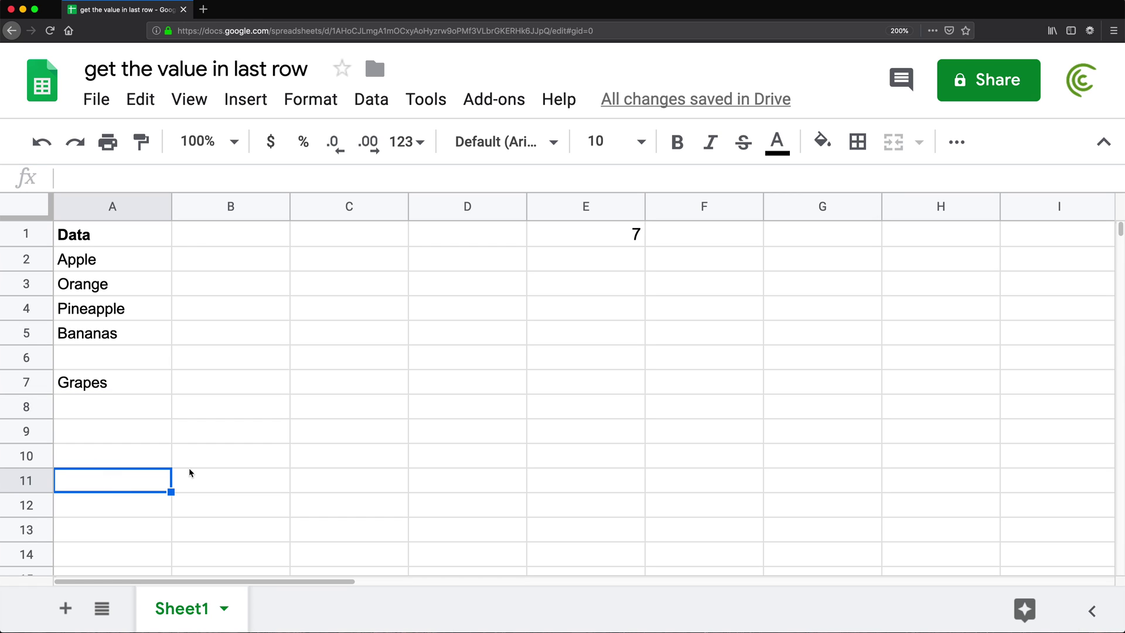
type("Grapef")
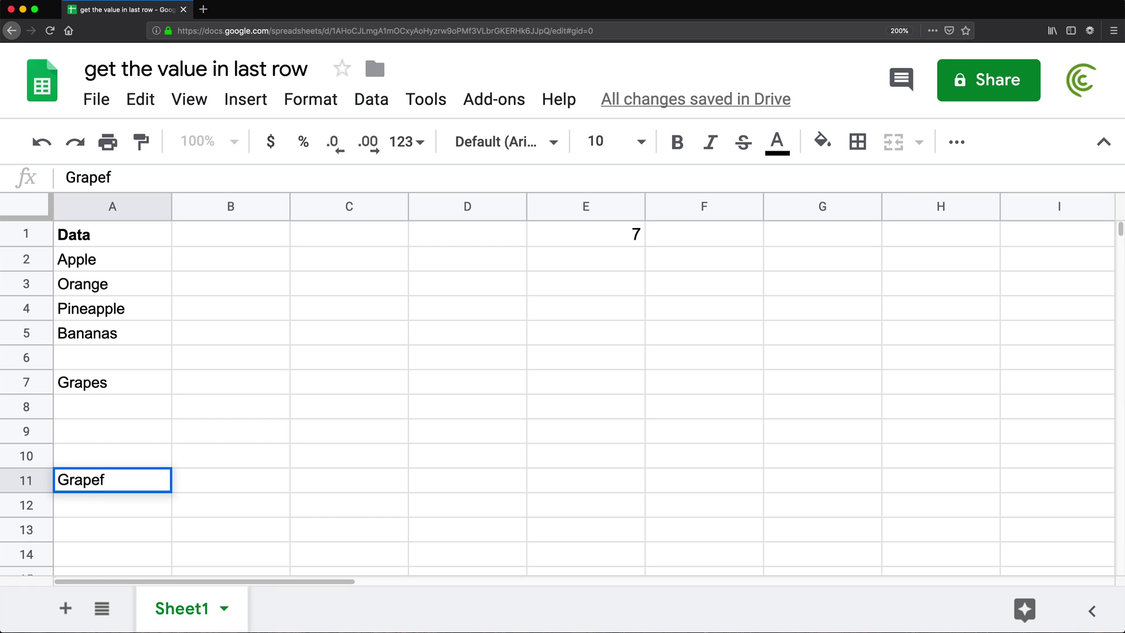
type("ruit")
key("Return")
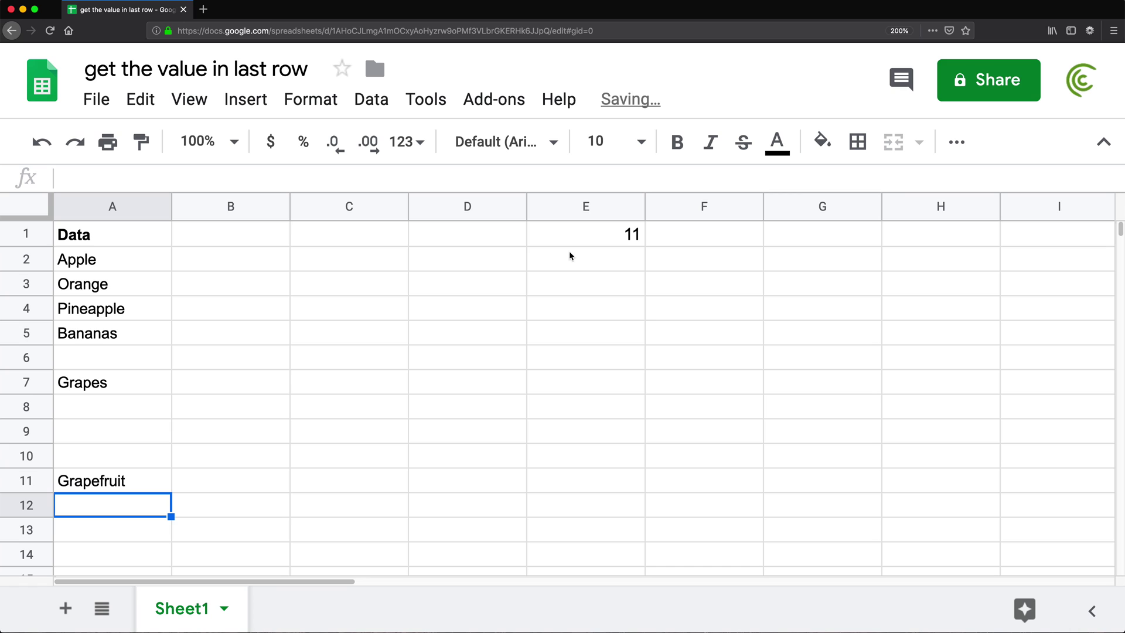
left_click(615, 241)
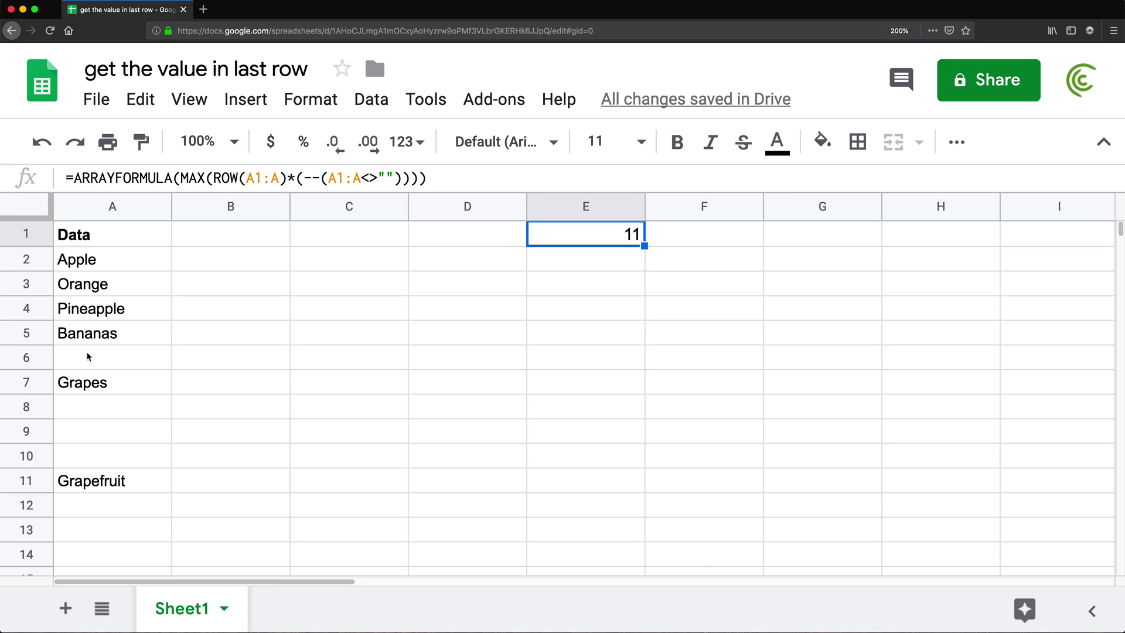
Review E1's formula without changing it, then begin =INDEX( in cell E4.
left_click_drag(88, 357, 98, 455)
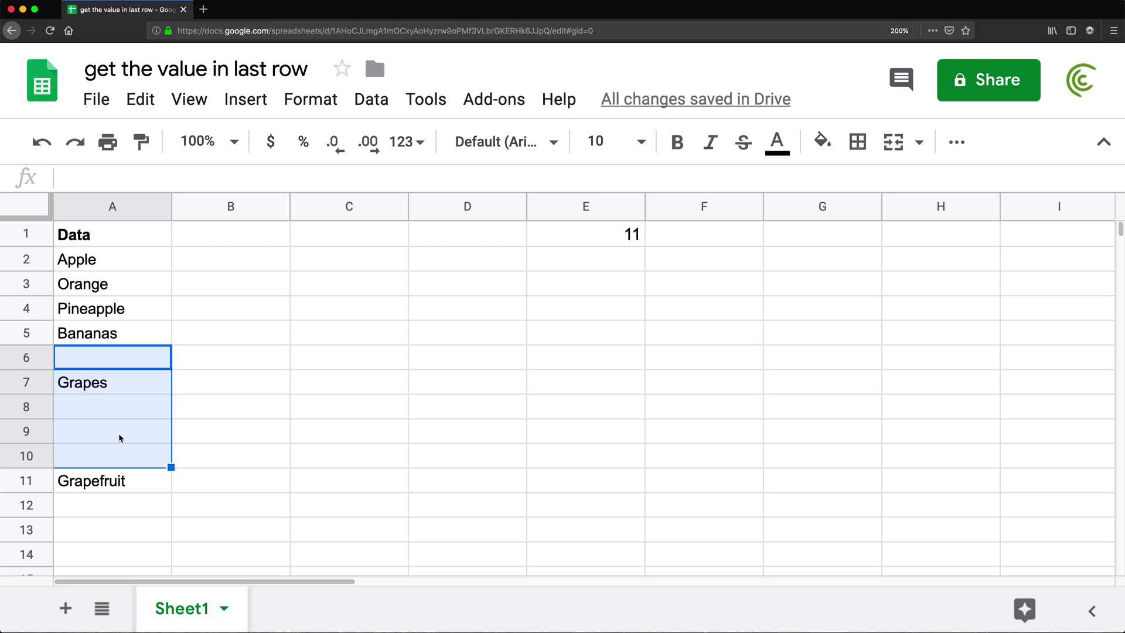
left_click(607, 239)
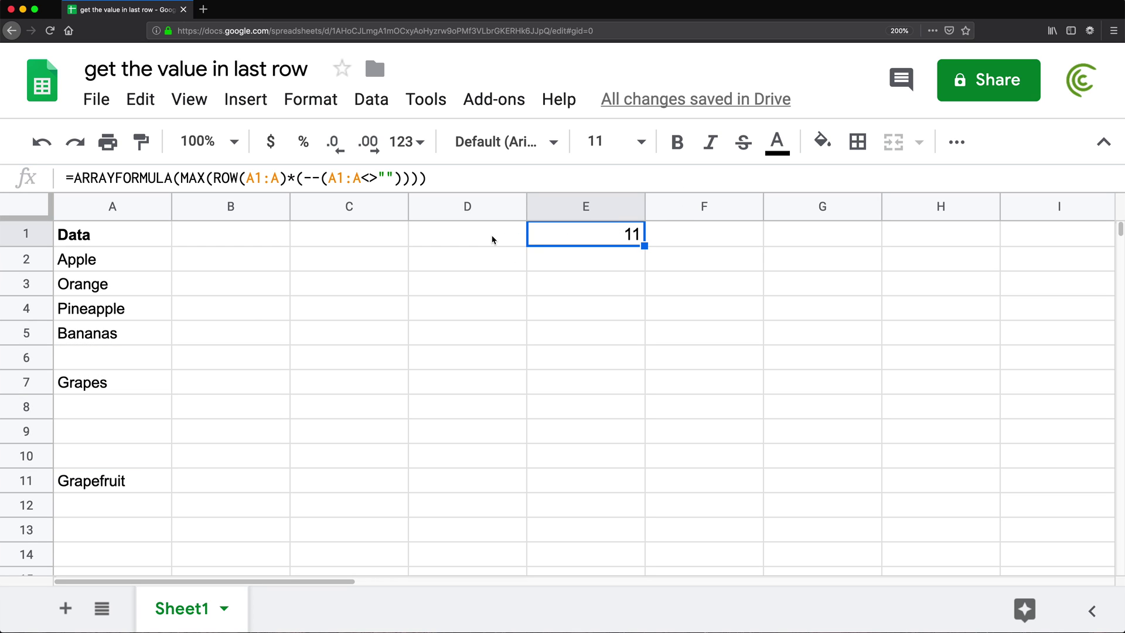
double_click(566, 228)
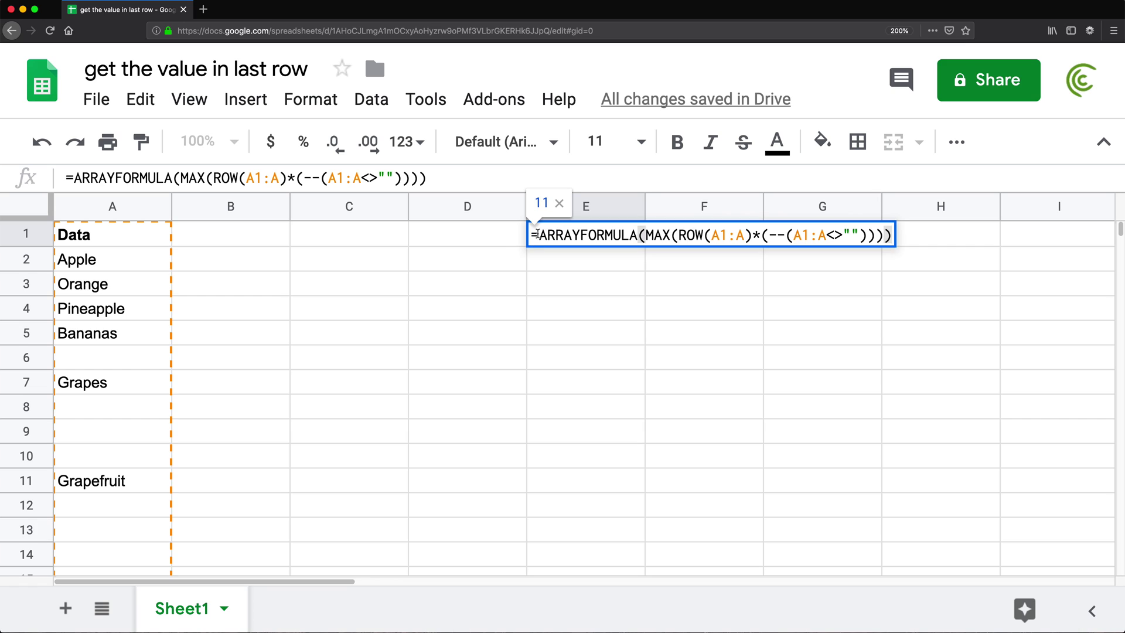
left_click_drag(537, 234, 1012, 251)
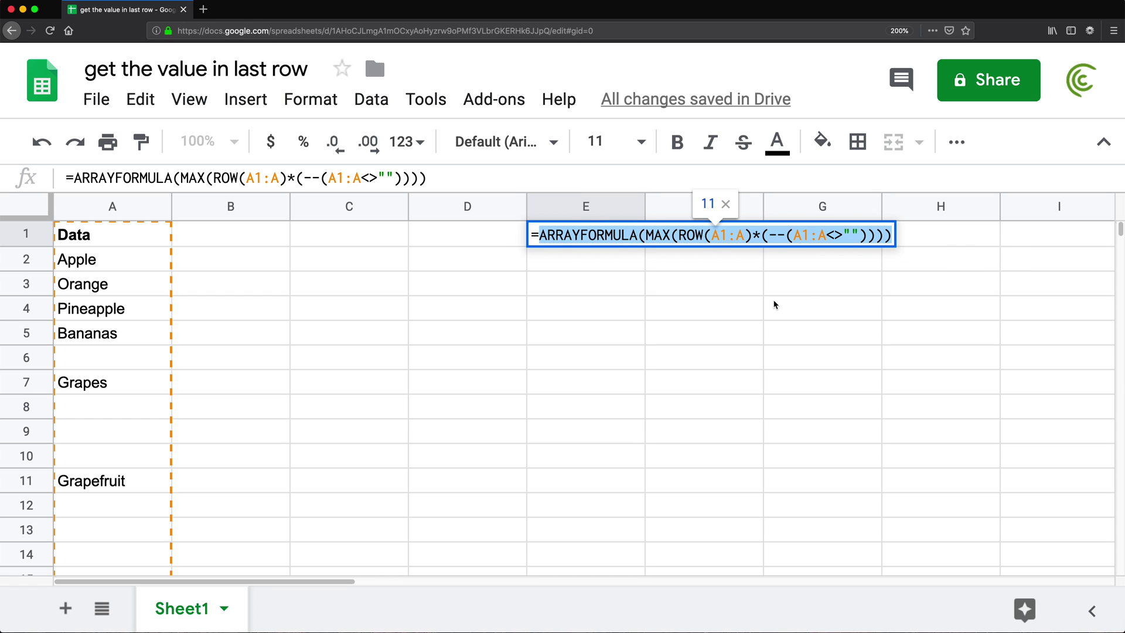
key("Escape")
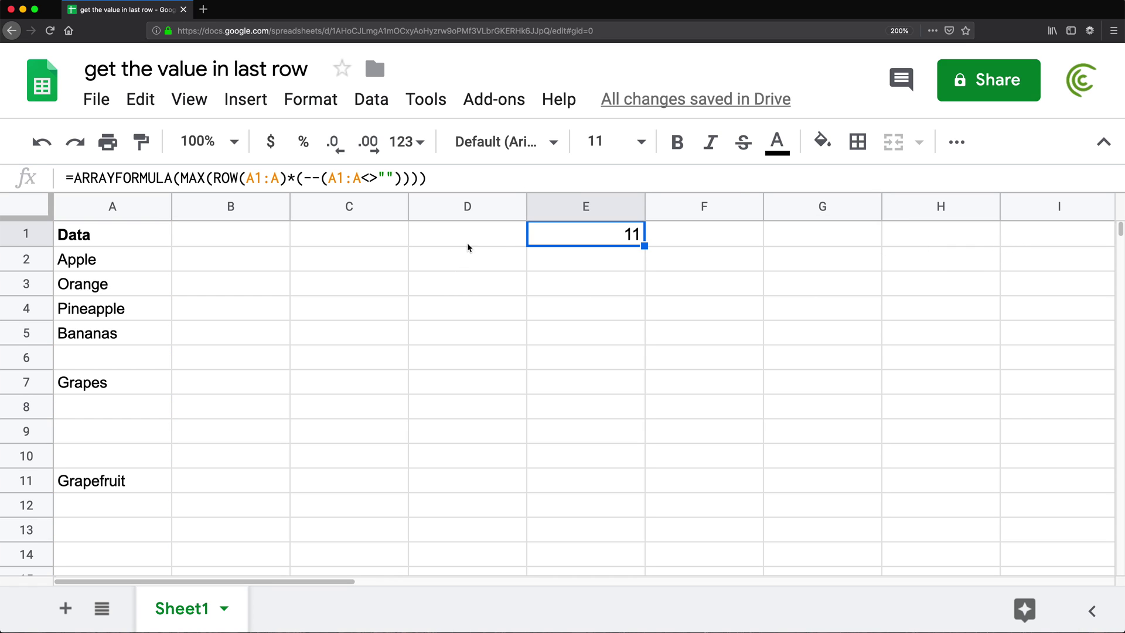
left_click(584, 317)
type("=INDEX(")
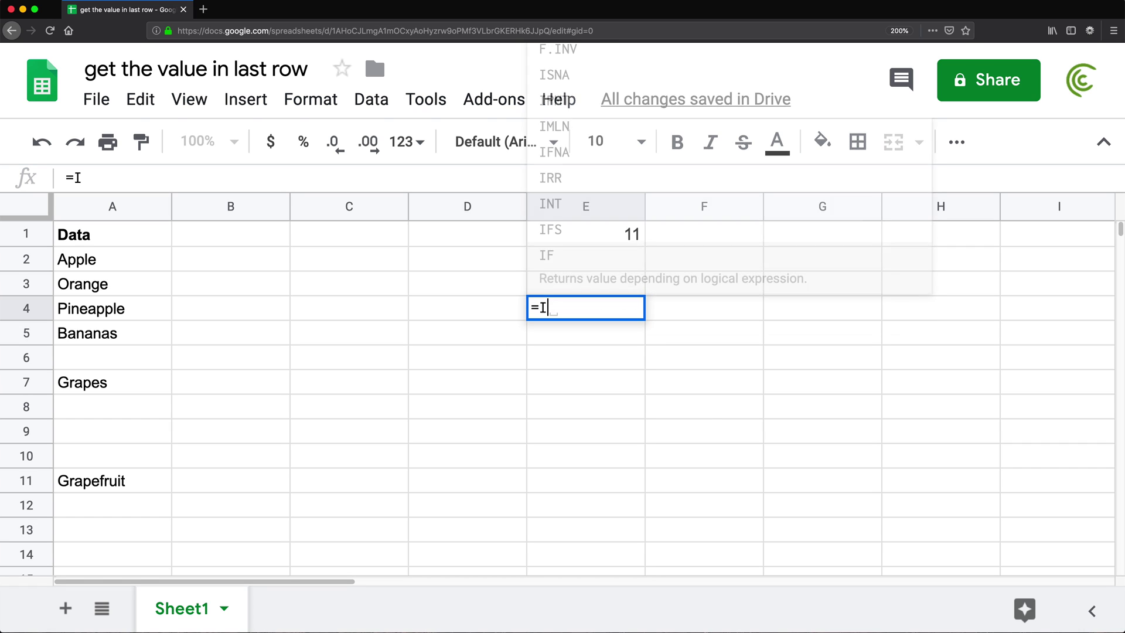
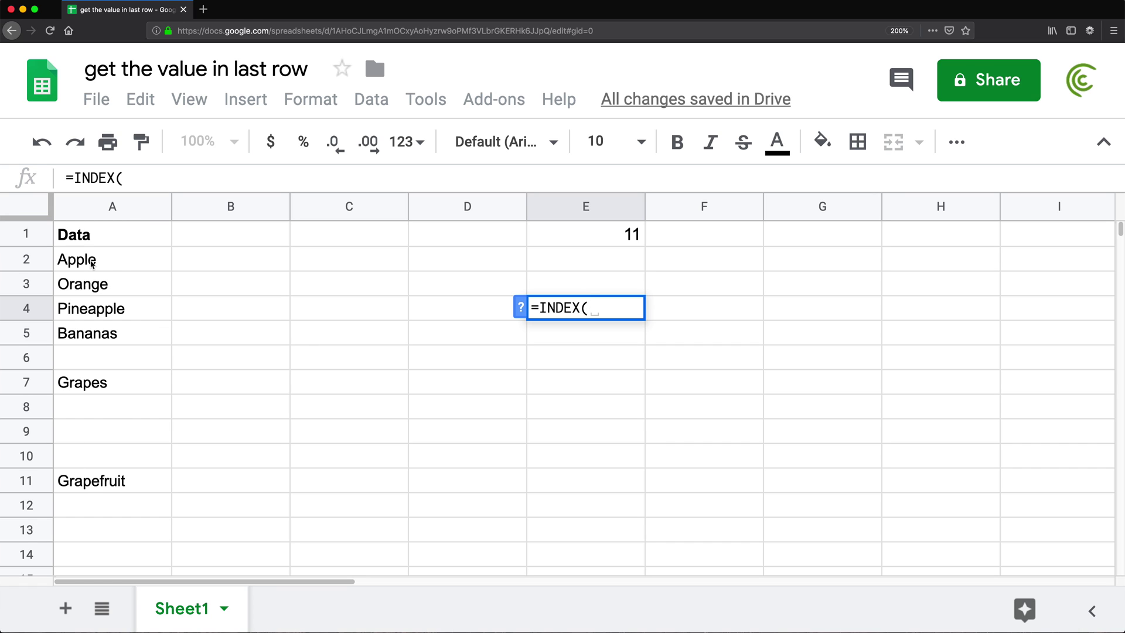
Finish E4's formula =INDEX(A1:A,ARRAYFORMULA(MAX(ROW(A1:A)*(--(A1:A<>""))))) so it returns Grapefruit.
left_click_drag(92, 263, 93, 382)
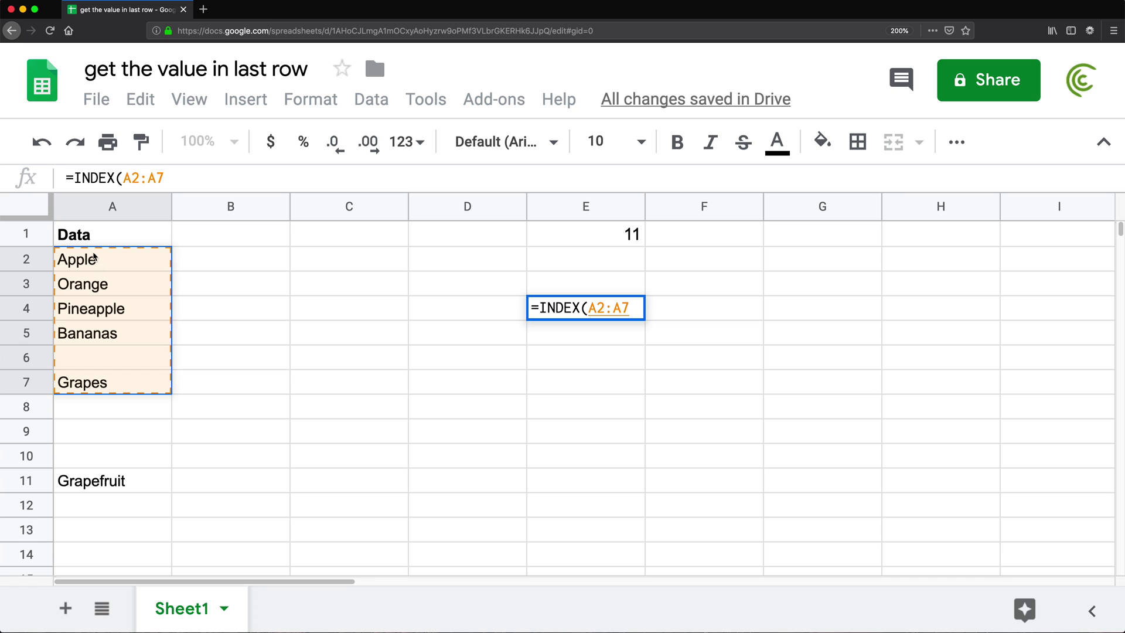
left_click_drag(85, 237, 97, 511)
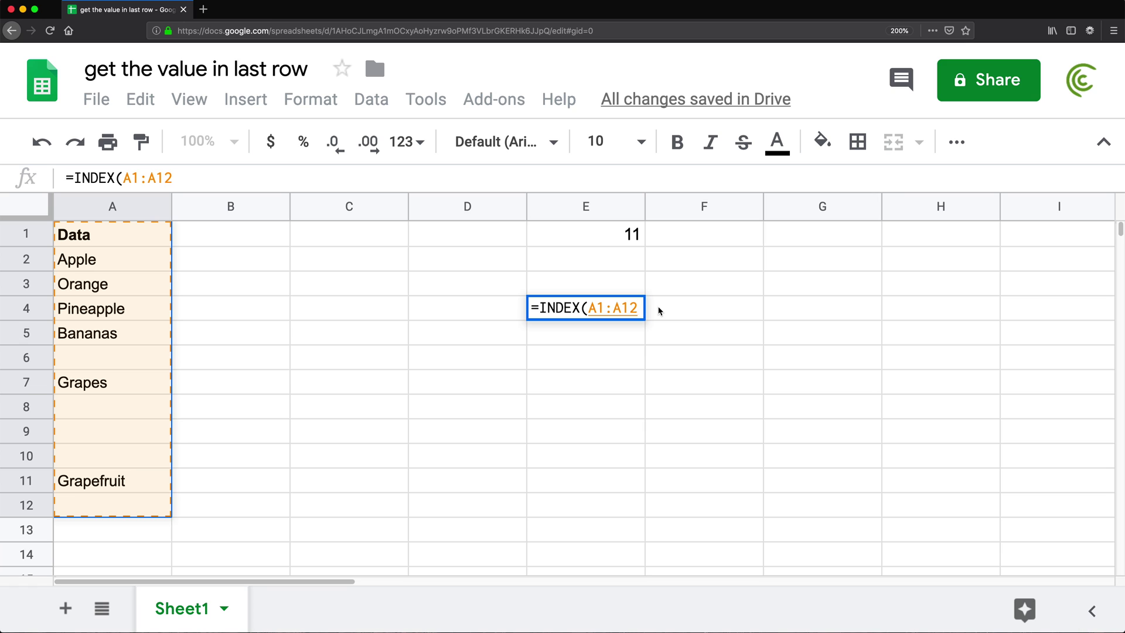
key("BackSpace")
key("BackSpace")
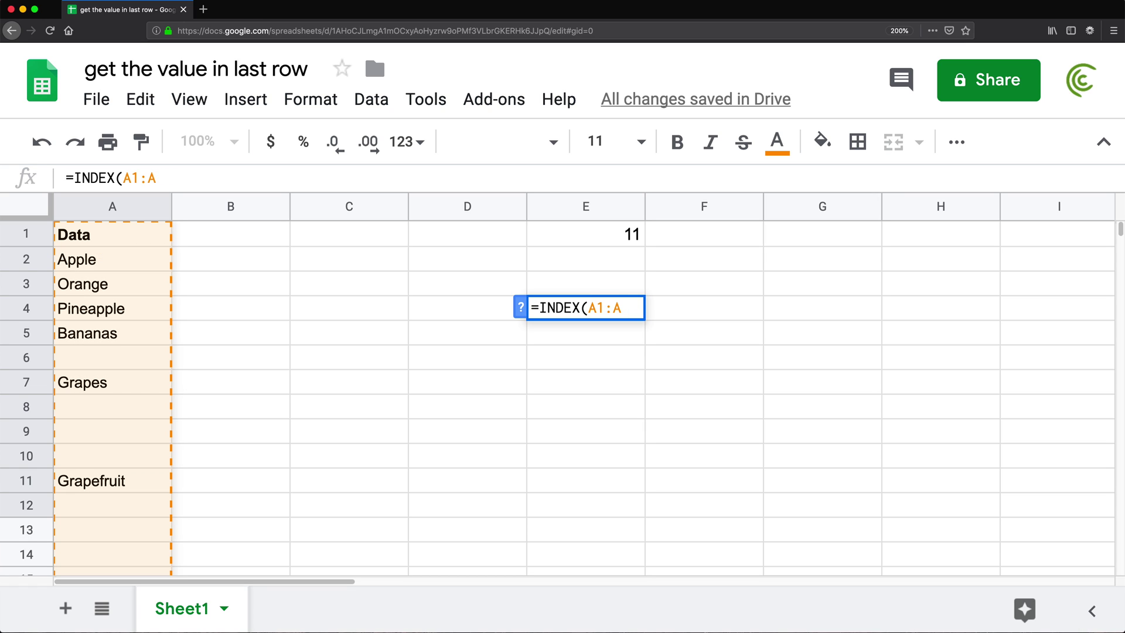
type(",")
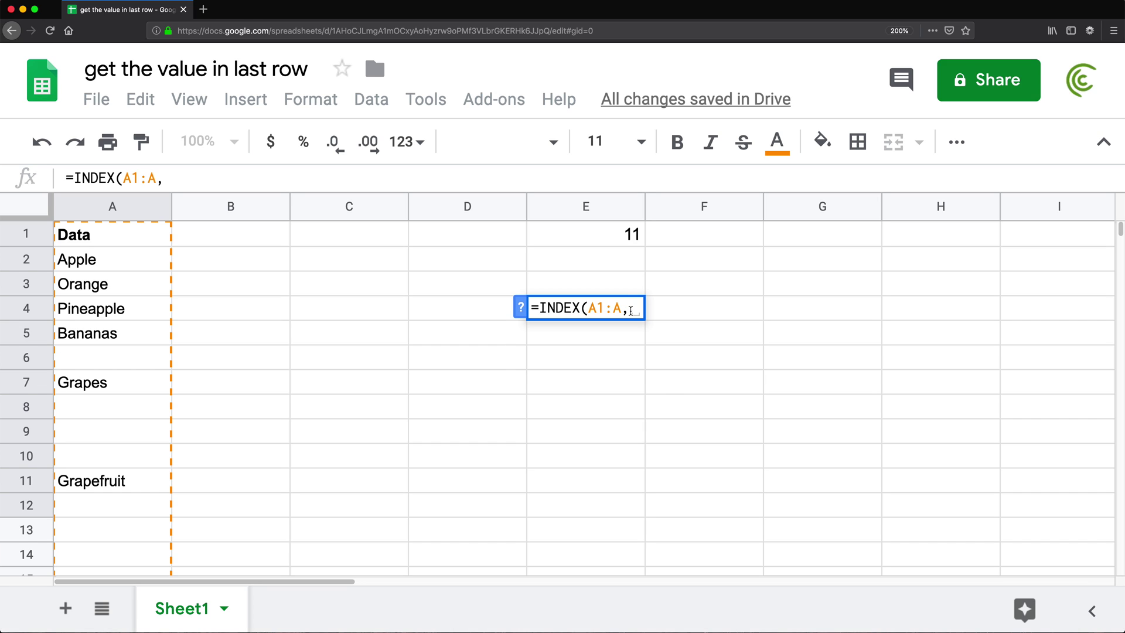
type("ARRAYFORMULA(MAX(ROW(A1:A)*(--(A1:A<>\"\"))))")
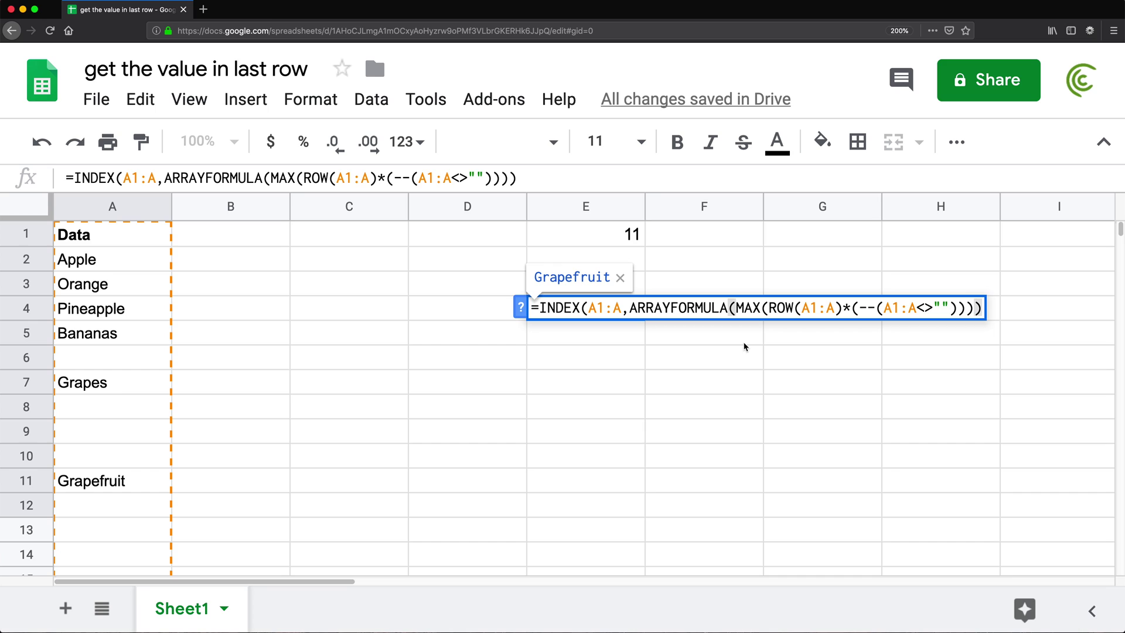
type(")")
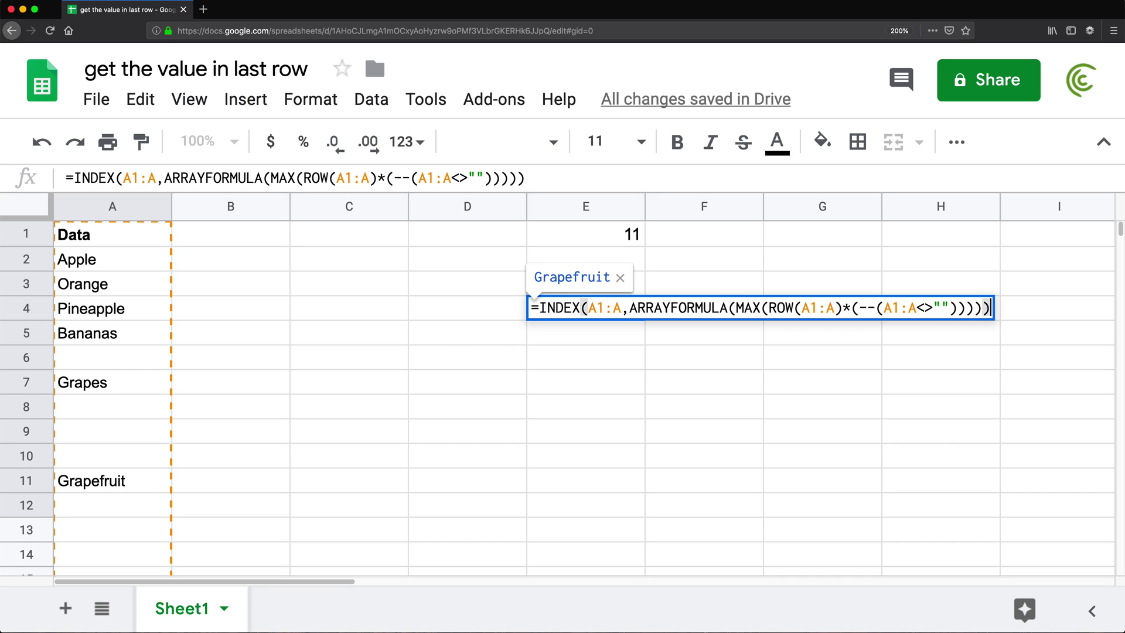
key("Return")
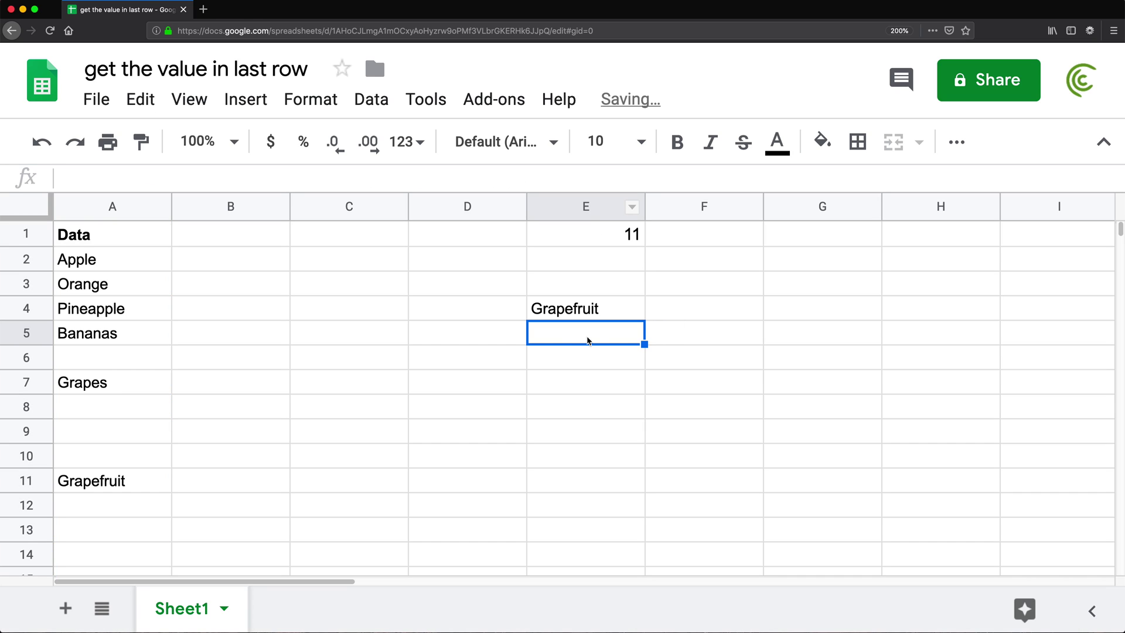
Delete Grapefruit from A11 and clear the value in E1.
left_click(579, 310)
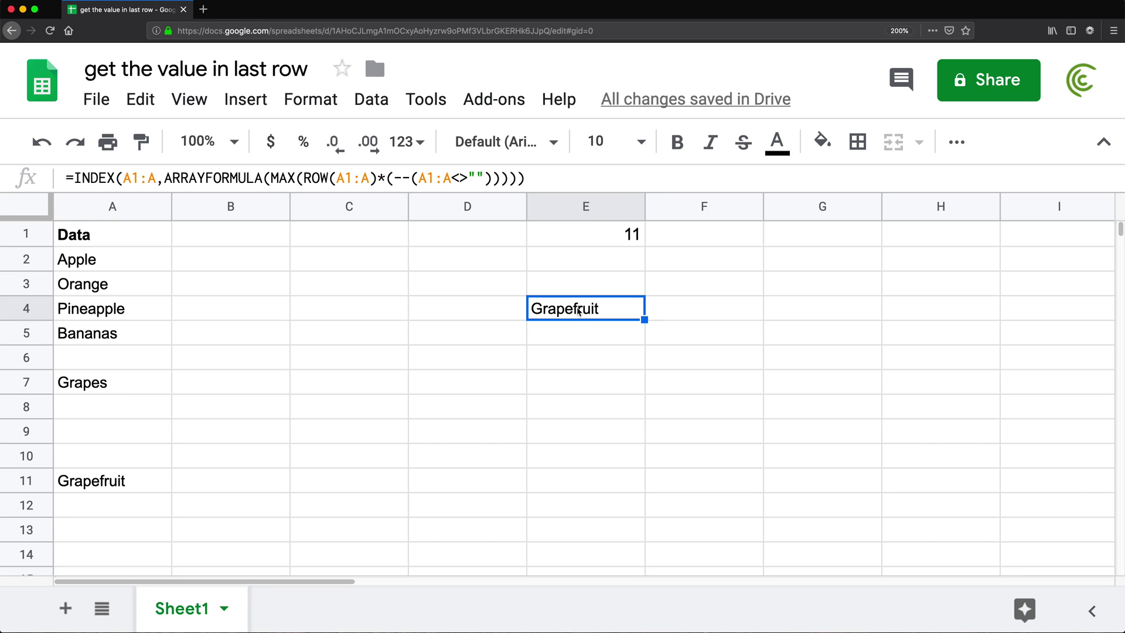
left_click(88, 478)
key("Delete")
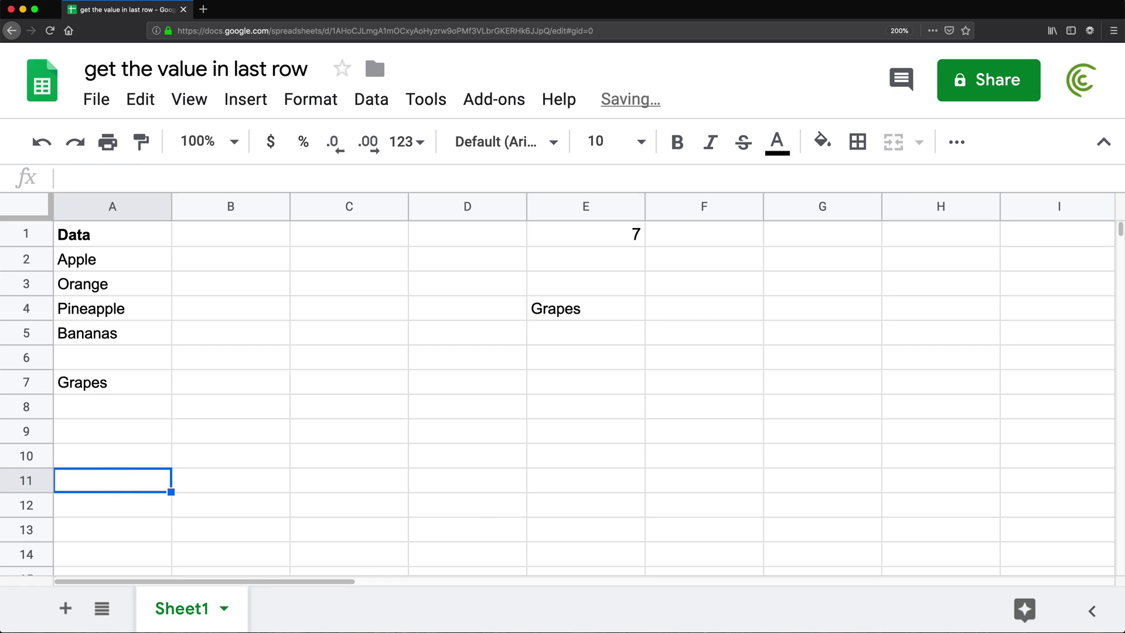
left_click(575, 314)
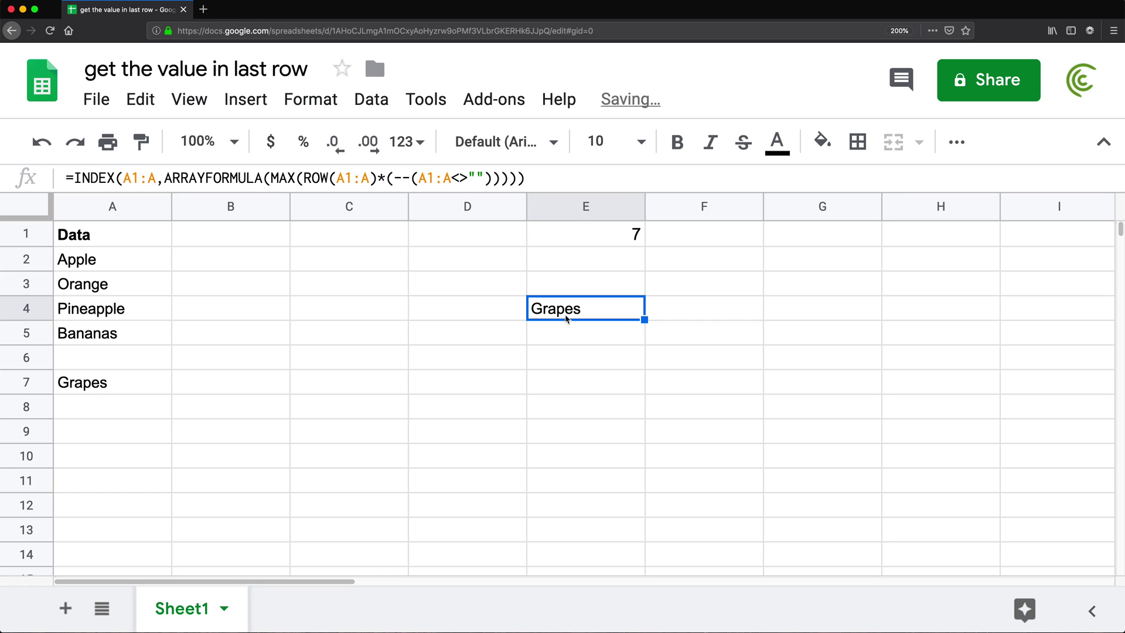
left_click(595, 235)
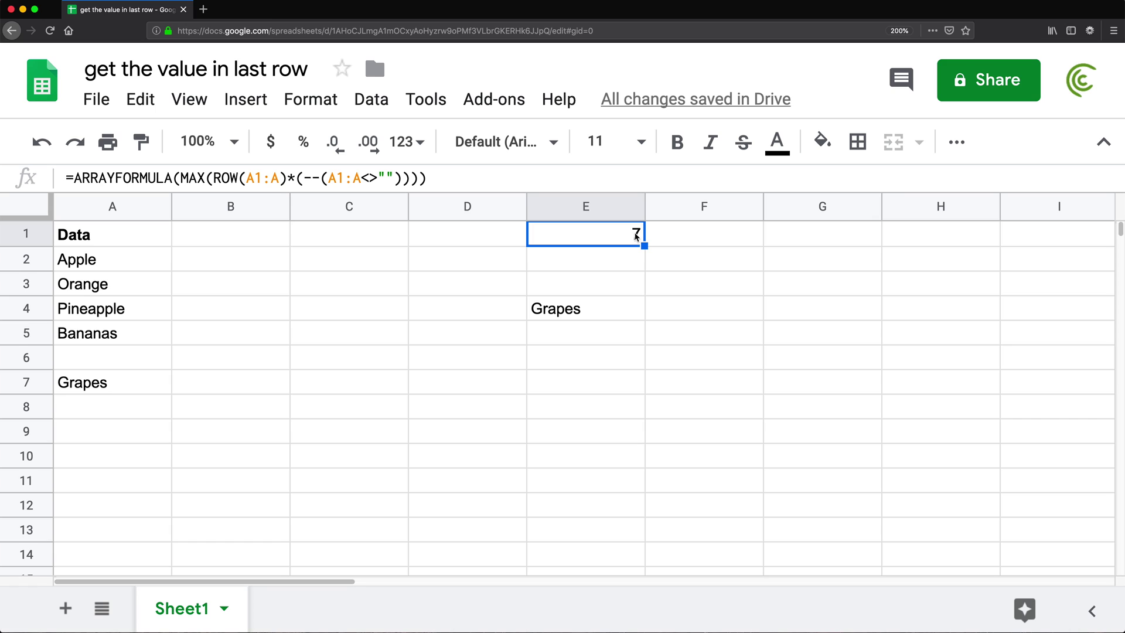
key("Delete")
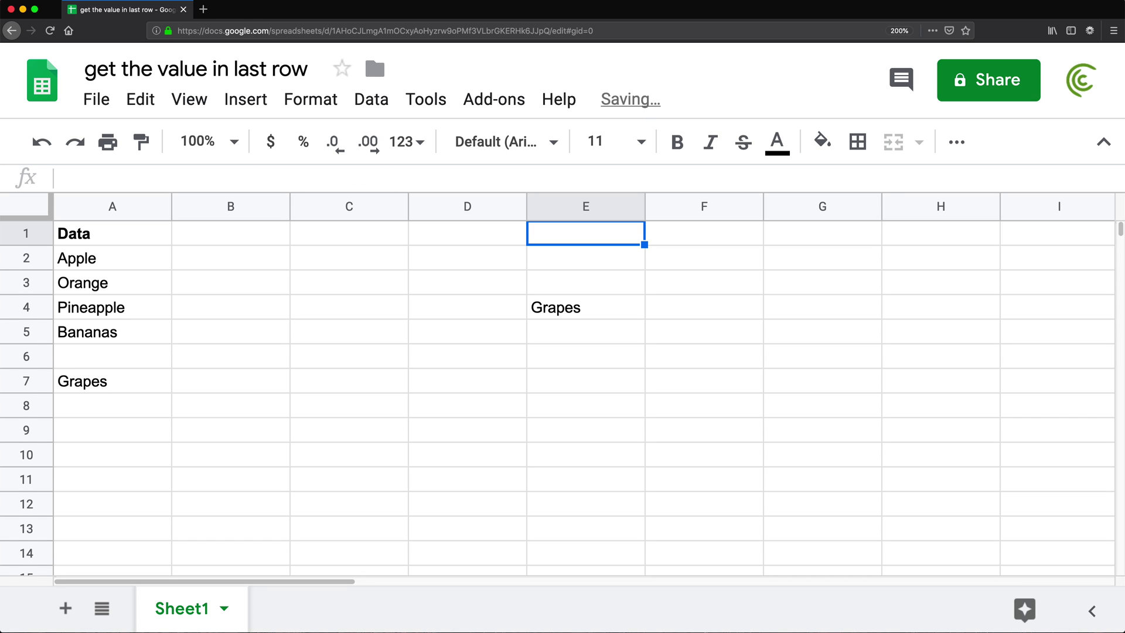
Move Orange from A3 to A9 so it becomes column A's last entry.
left_click(566, 304)
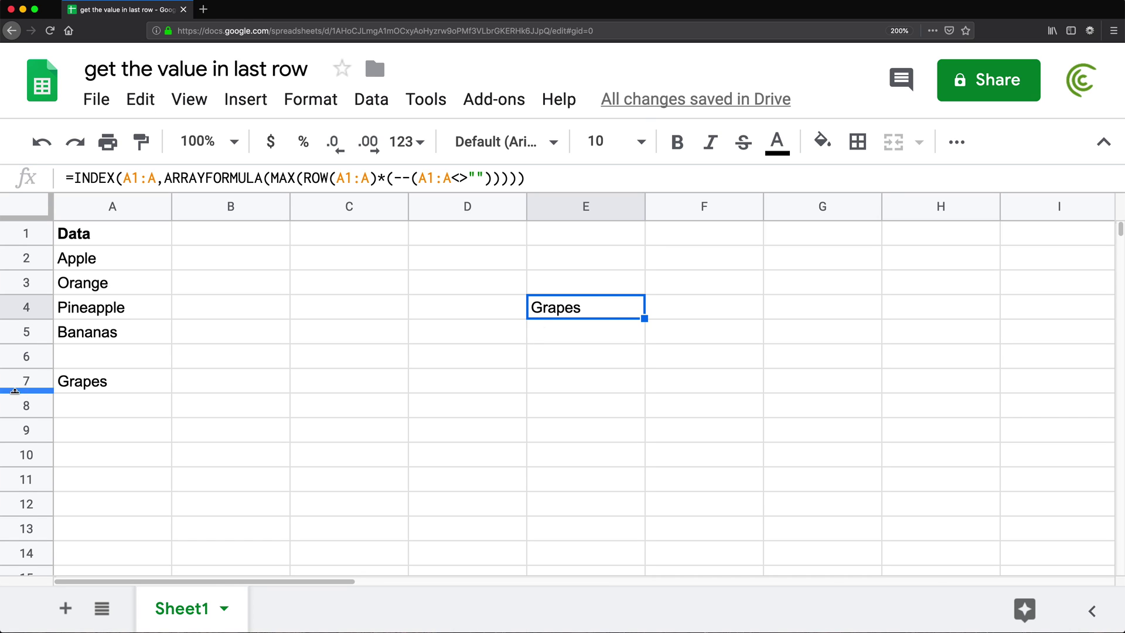
left_click(89, 286)
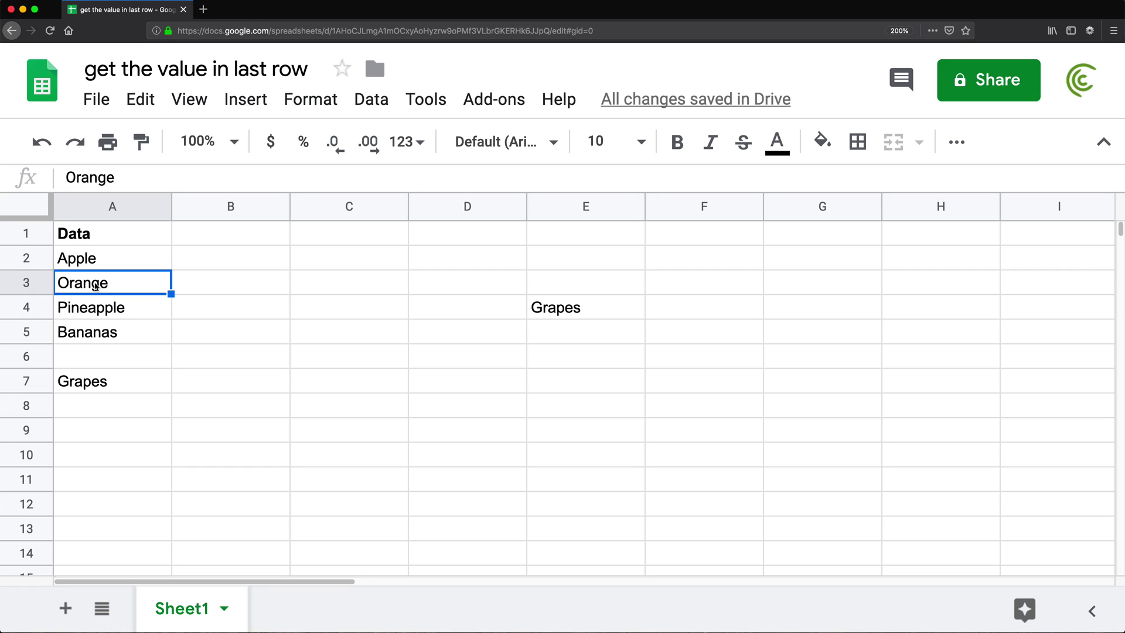
key("Delete")
key("Down")
key("Down")
key("Down")
key("Down")
key("Down")
key("Down")
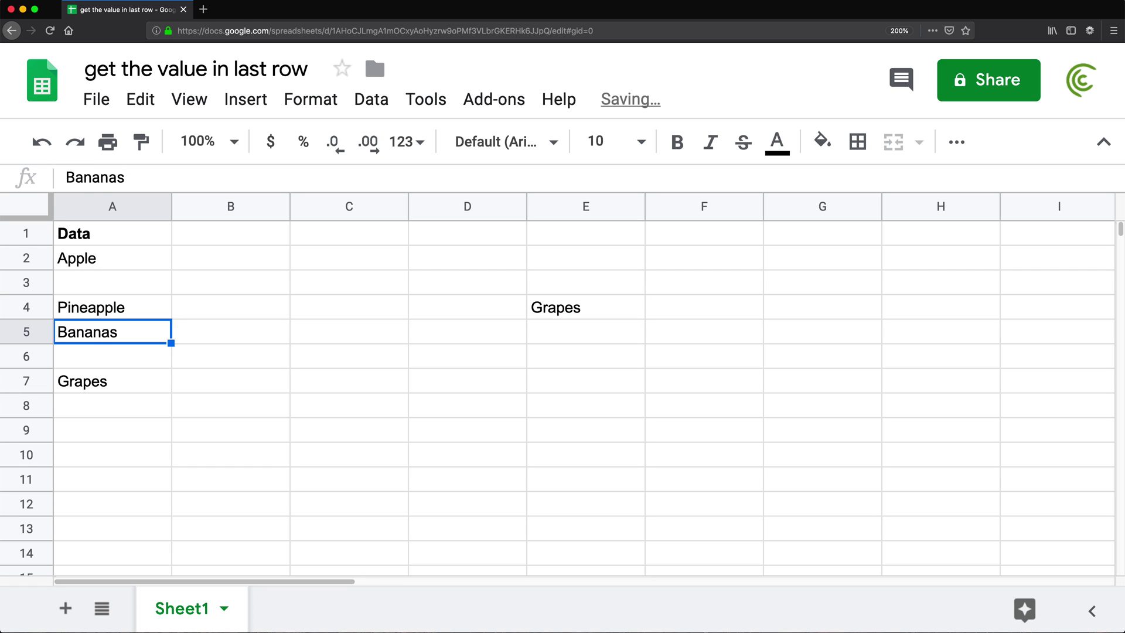
key("Up")
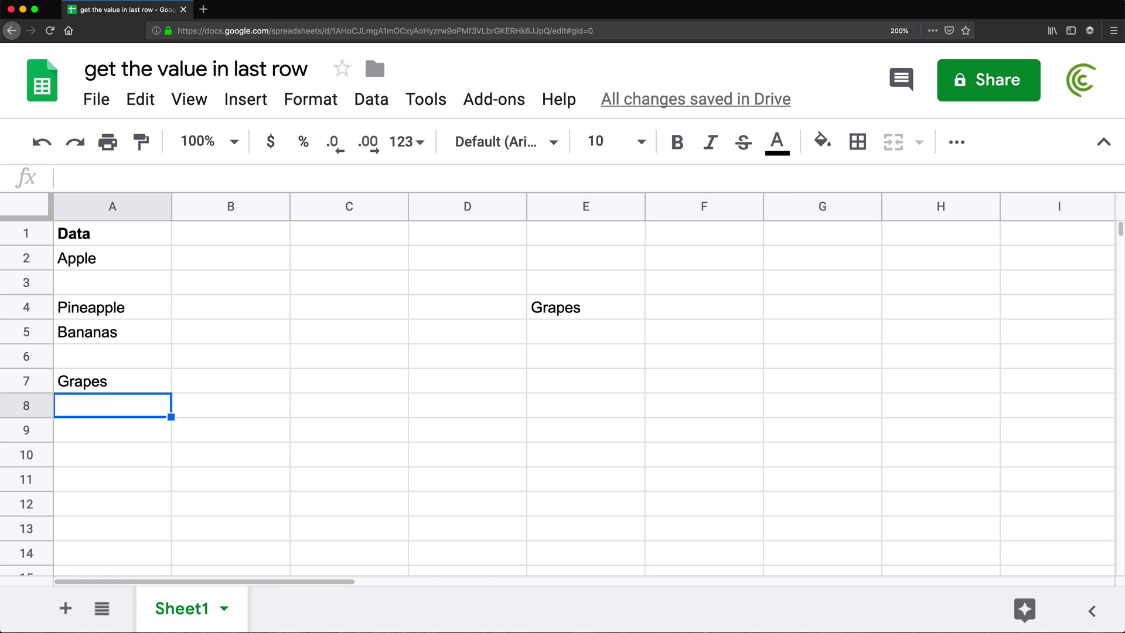
key("Down")
type("Orange")
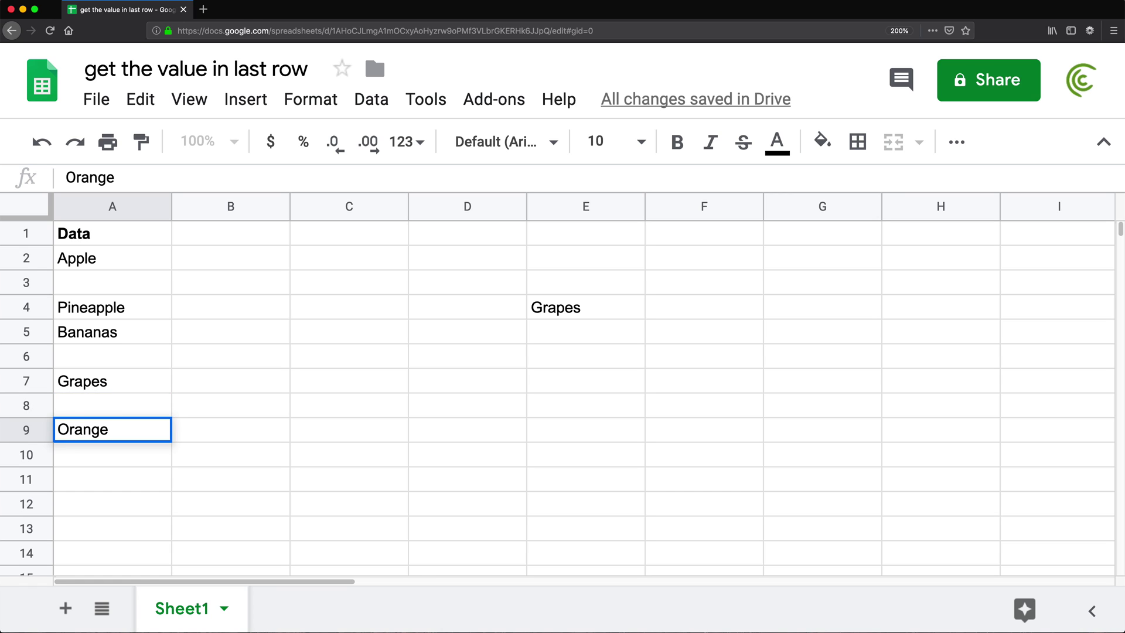
key("Return")
Review E4's formula and copy the fruit list A1:A9.
double_click(547, 306)
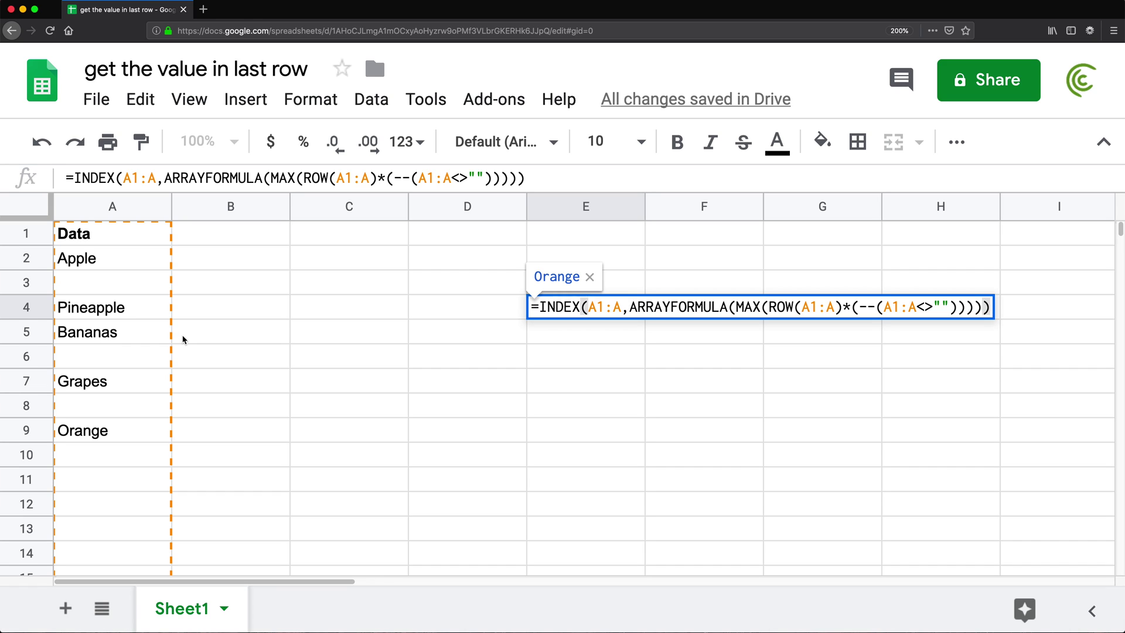
left_click_drag(93, 234, 94, 430)
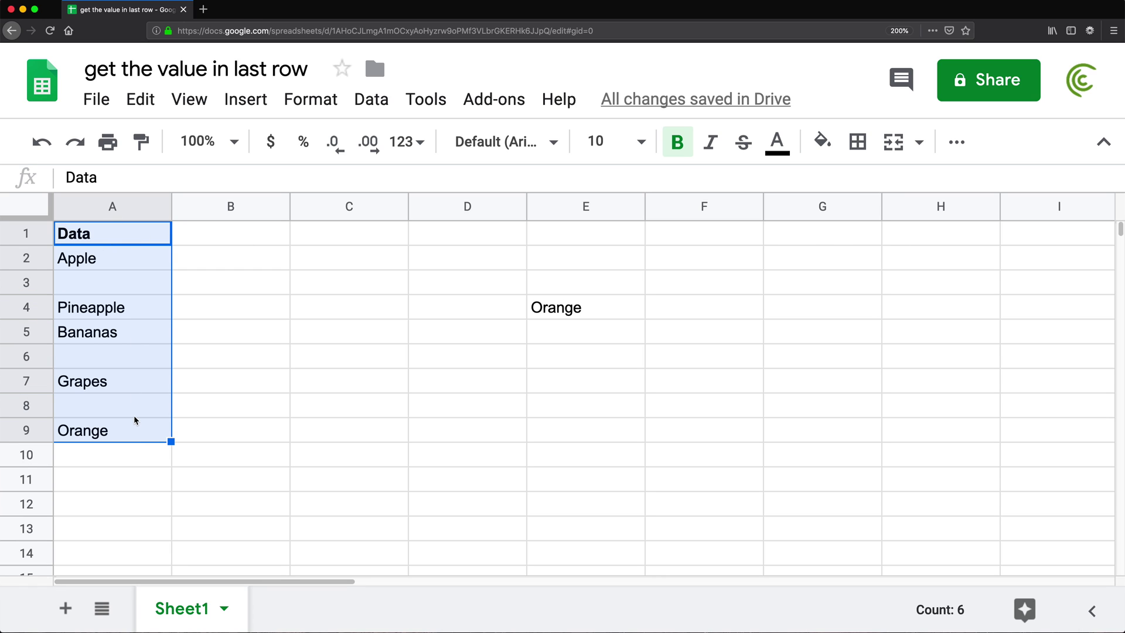
key("super+c")
Duplicate Sheet1 and paste the fruit list A1:A9 transposed across row 1 from B1.
left_click(225, 608)
left_click(202, 245)
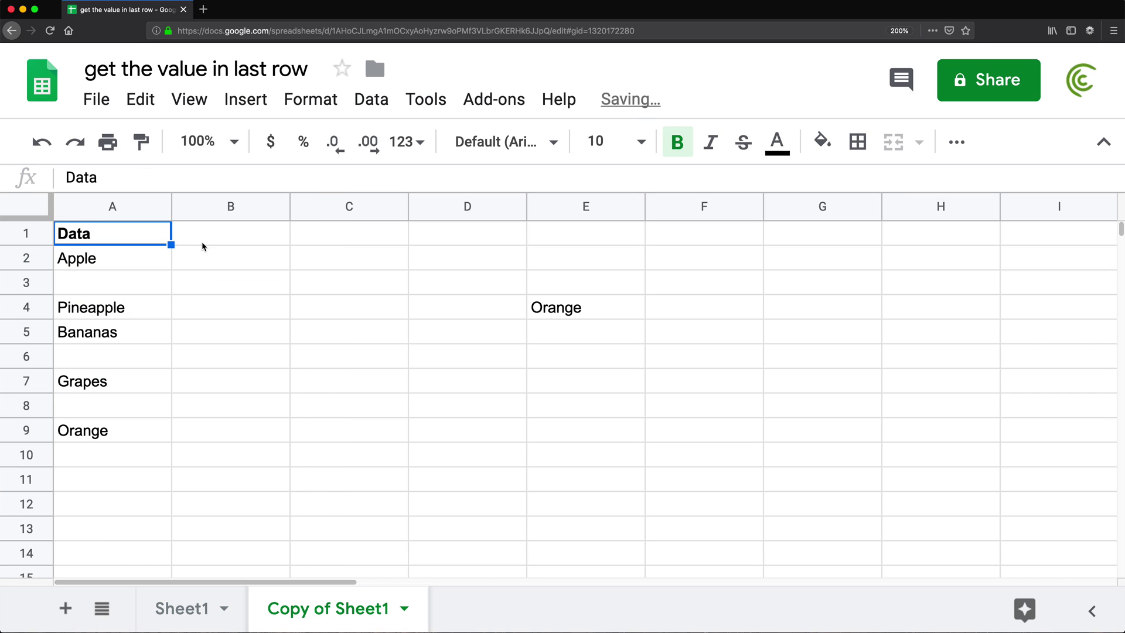
left_click_drag(146, 234, 114, 431)
key("super+c")
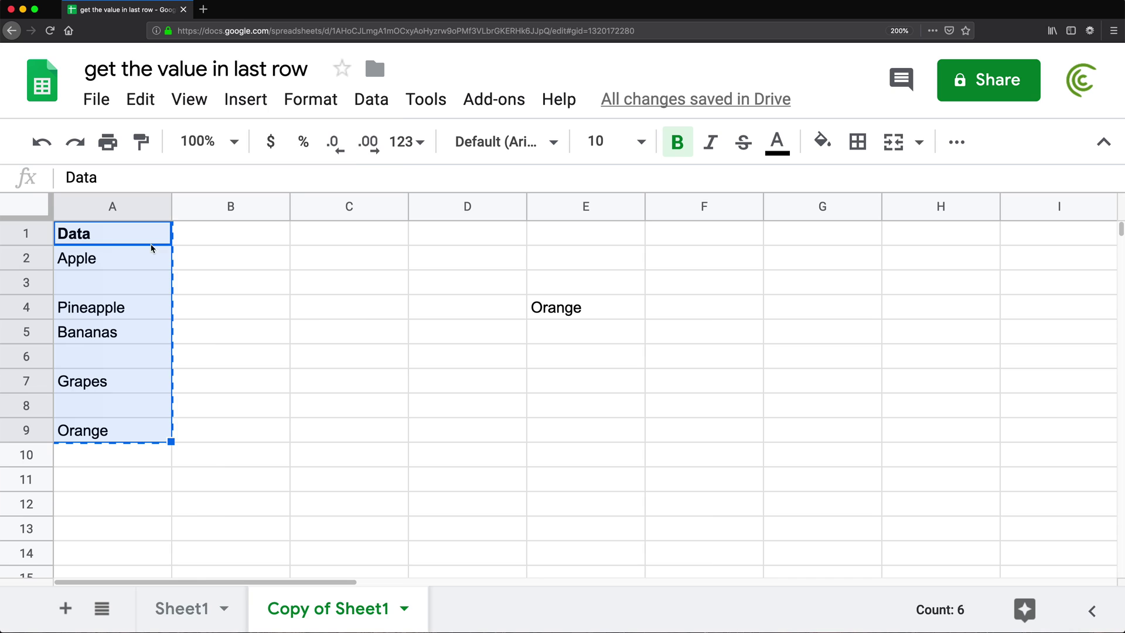
right_click(130, 249)
mouse_move(342, 249)
left_click(545, 536)
Clear the original list A2:A9 and the old formula in E4, zooming out to 150%.
left_click_drag(150, 260, 130, 430)
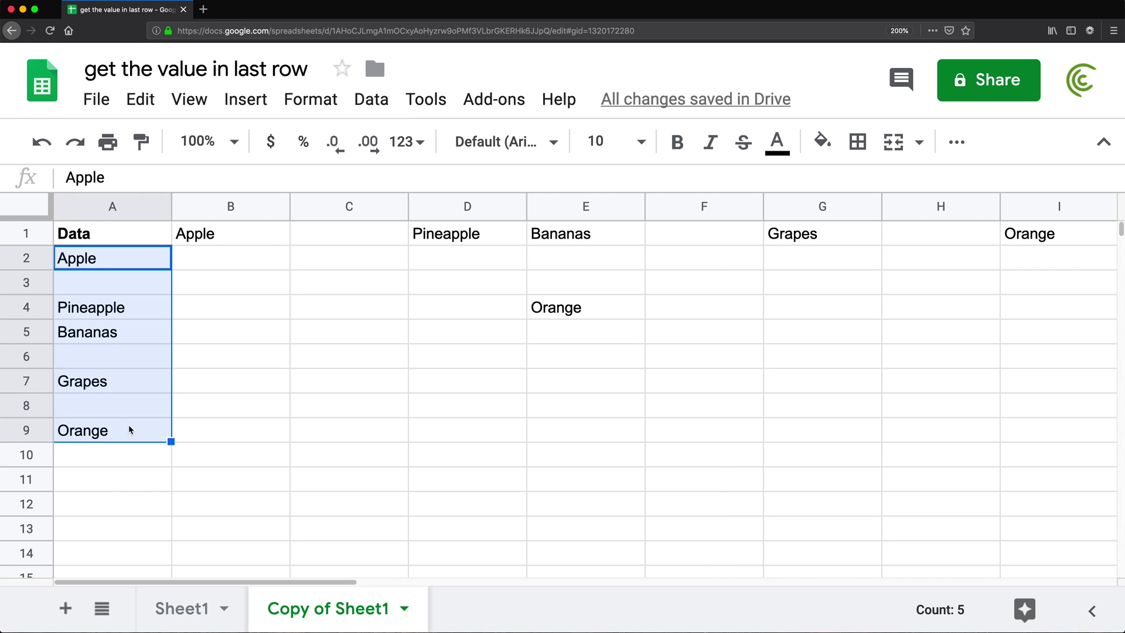
key("Delete")
key("super+minus")
key("super+minus")
left_click(440, 241)
key("Delete")
key("Down")
key("Down")
key("Left")
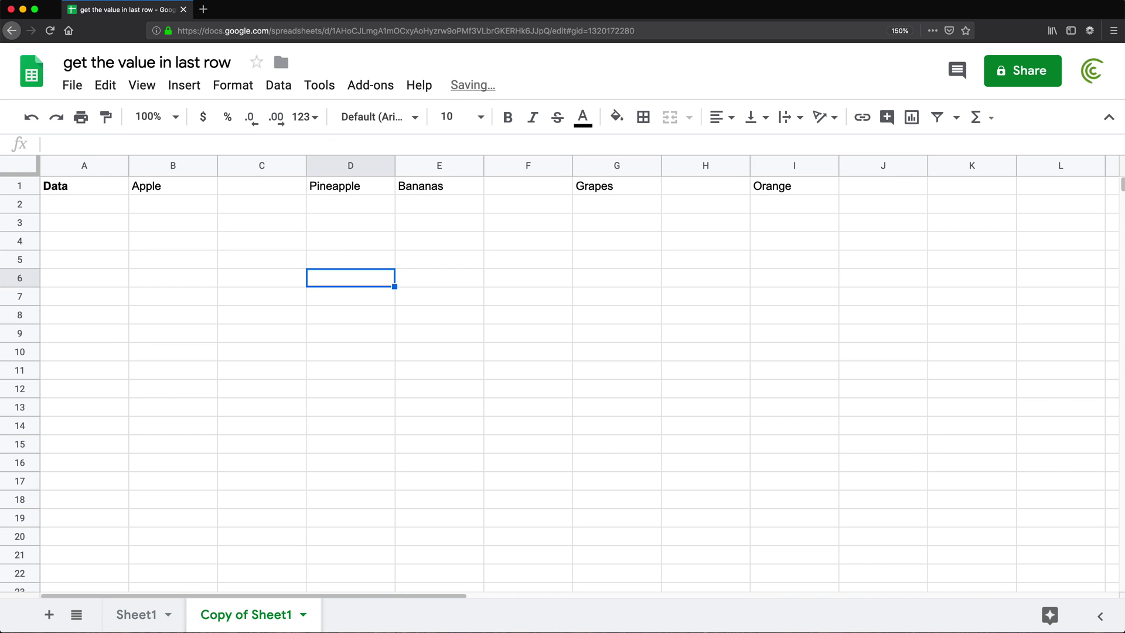
Start a =col formula in B6 for the row 1 data.
left_click(172, 278)
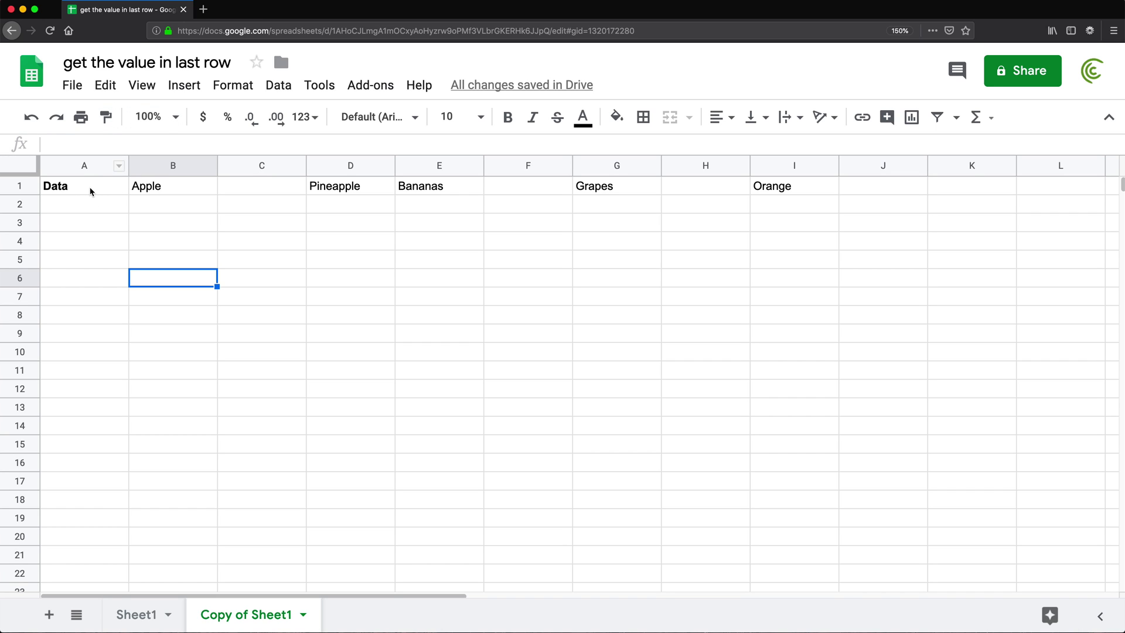
left_click_drag(90, 188, 779, 198)
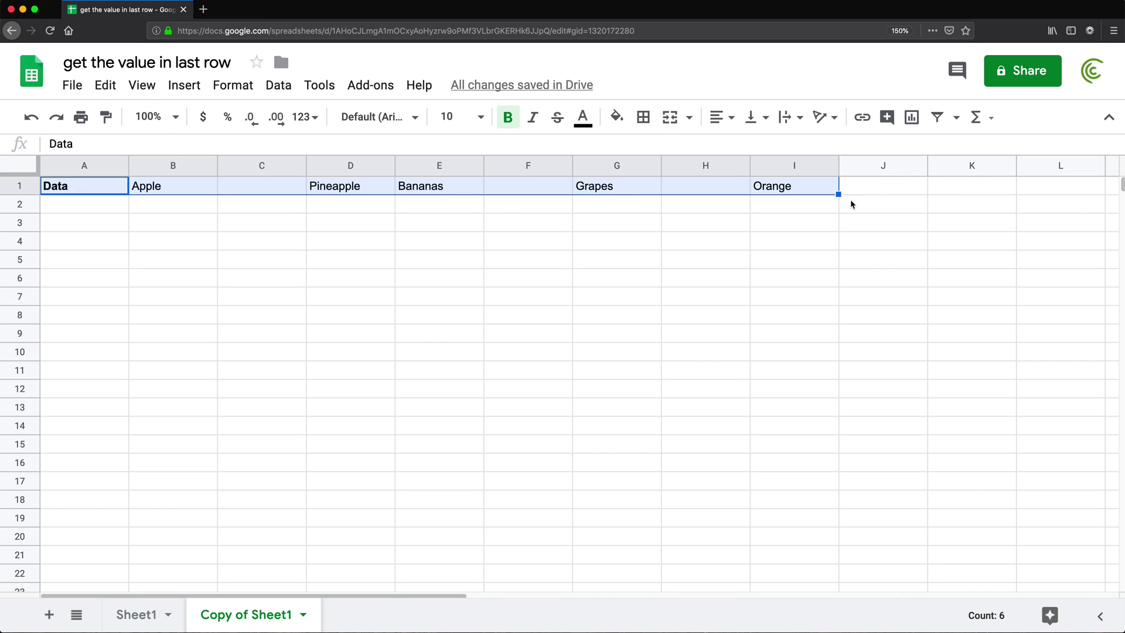
left_click(174, 285)
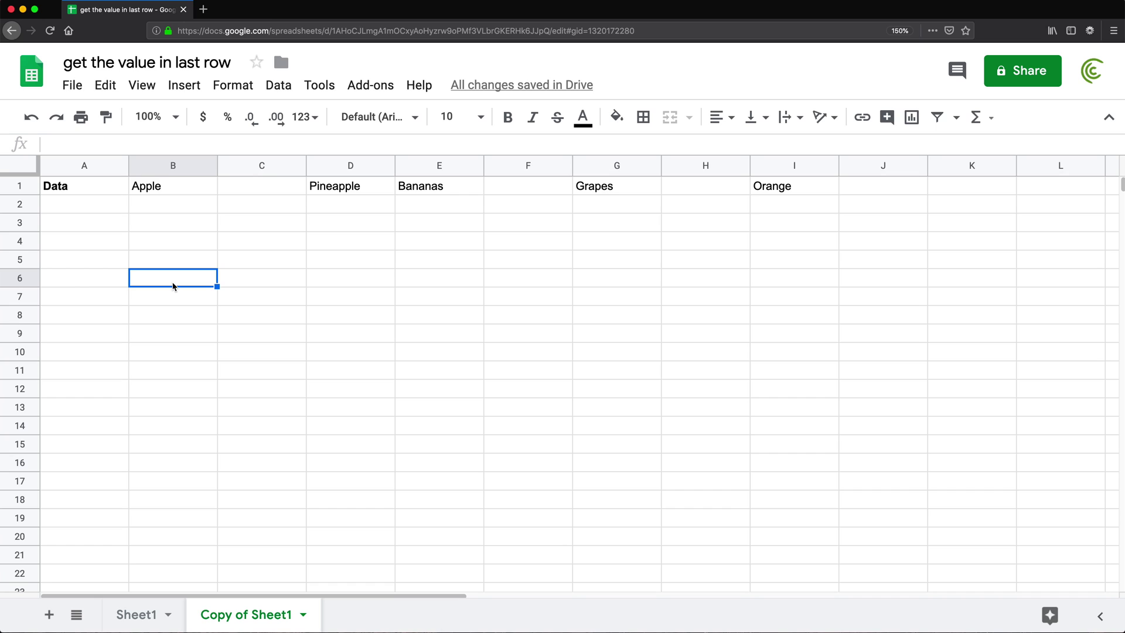
type("=col")
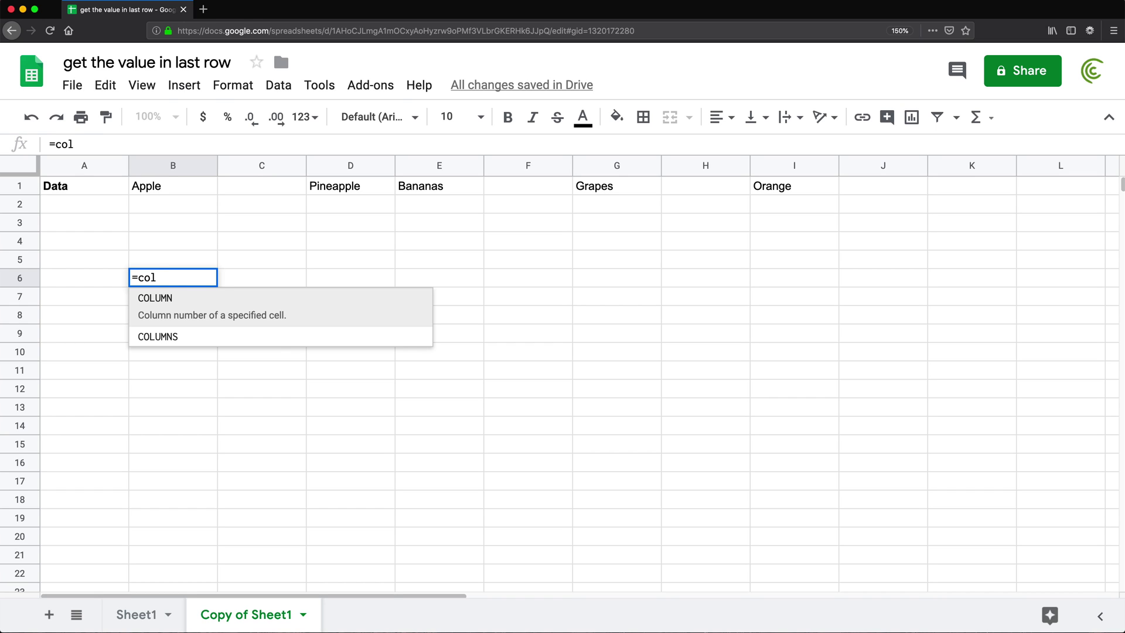
Enter =ArrayFormula(COLUMN(A1:1)) in B6, which shows a #REF! error.
key("Tab")
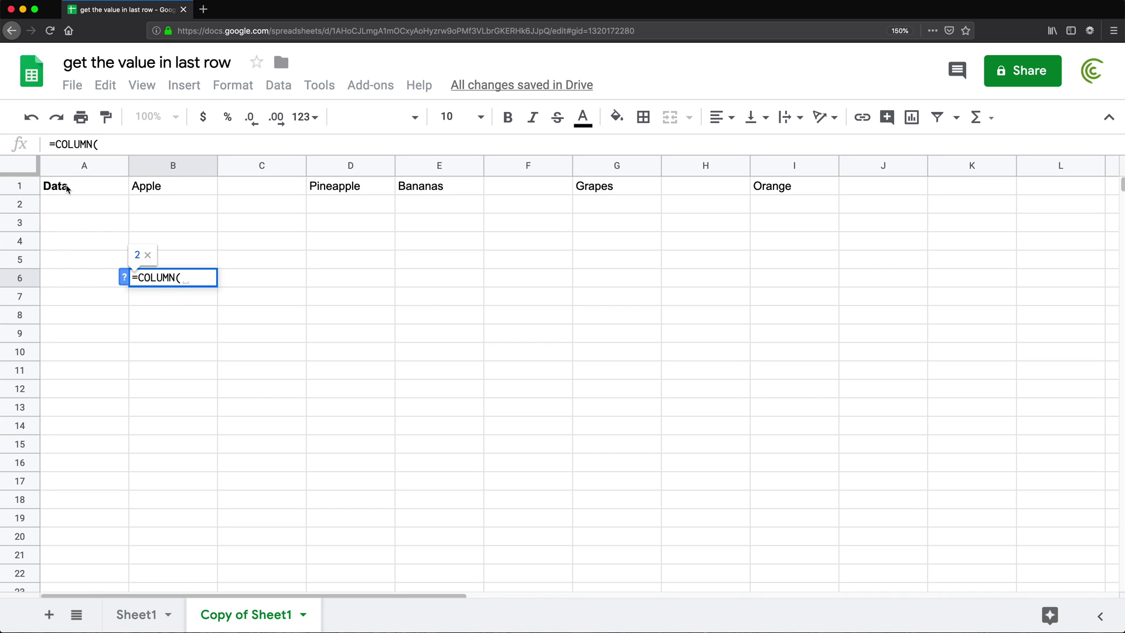
left_click_drag(58, 186, 897, 181)
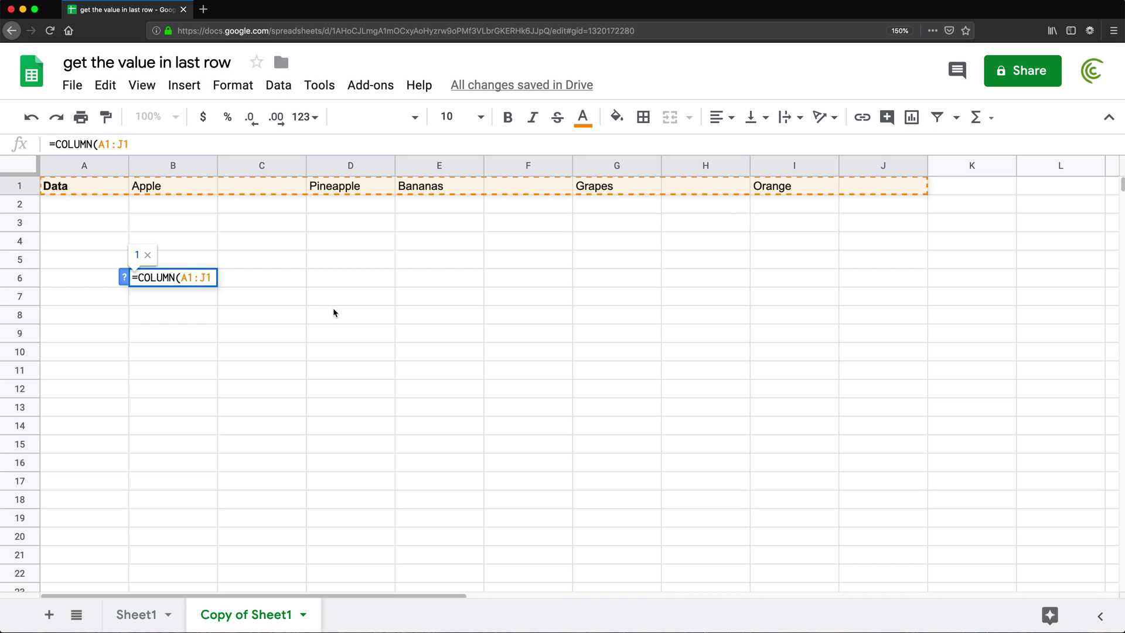
key("BackSpace")
key("BackSpace")
type("1")
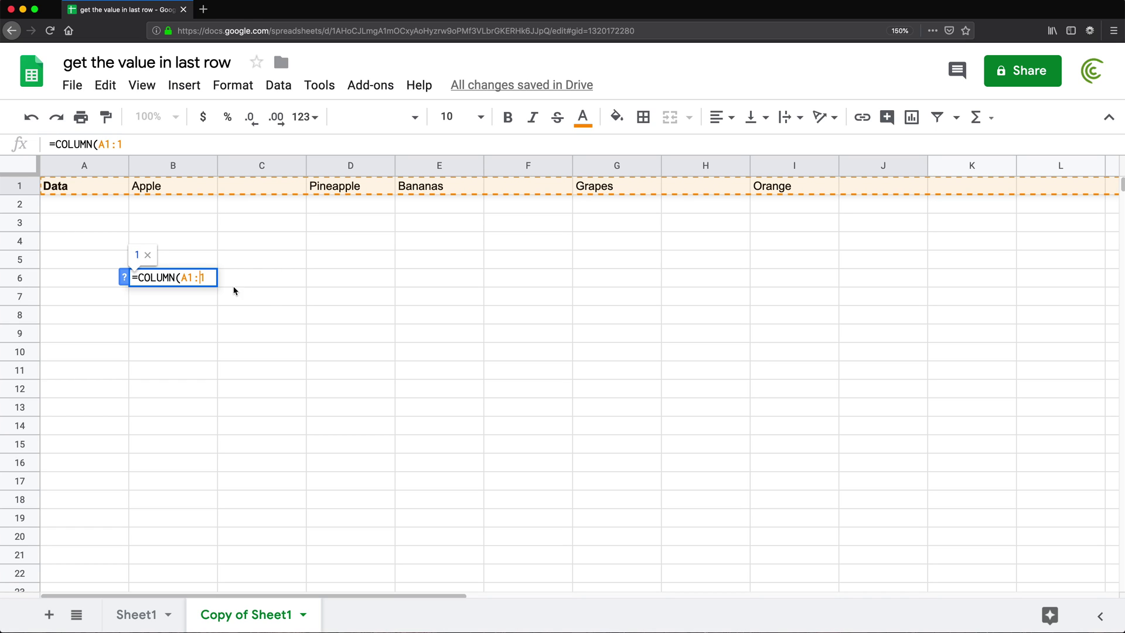
type(")")
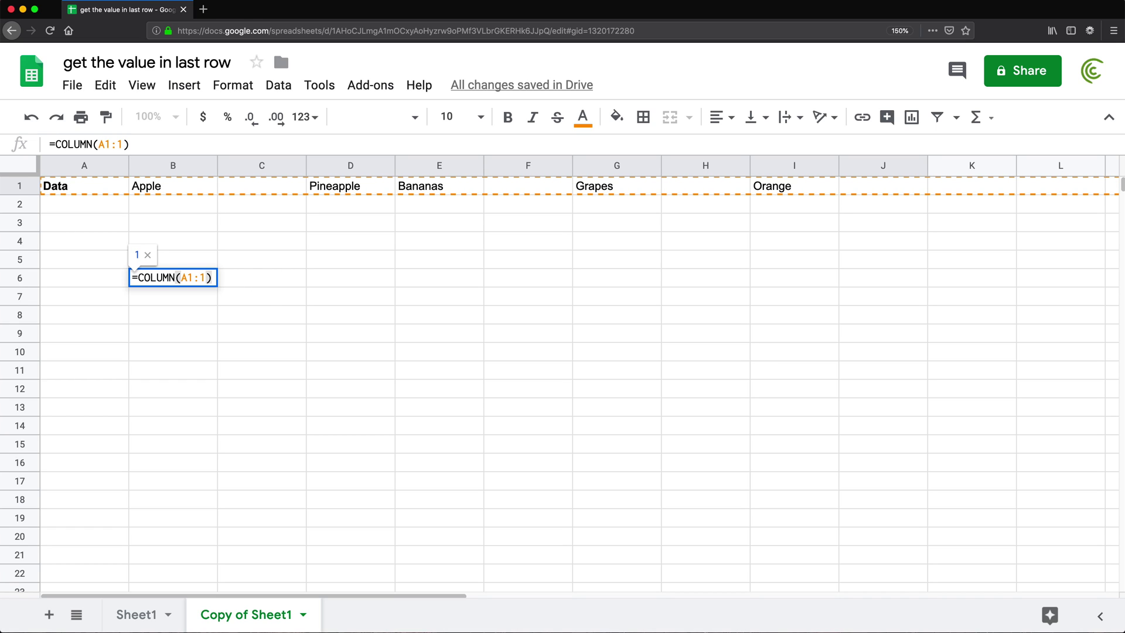
key("ctrl+shift+Return")
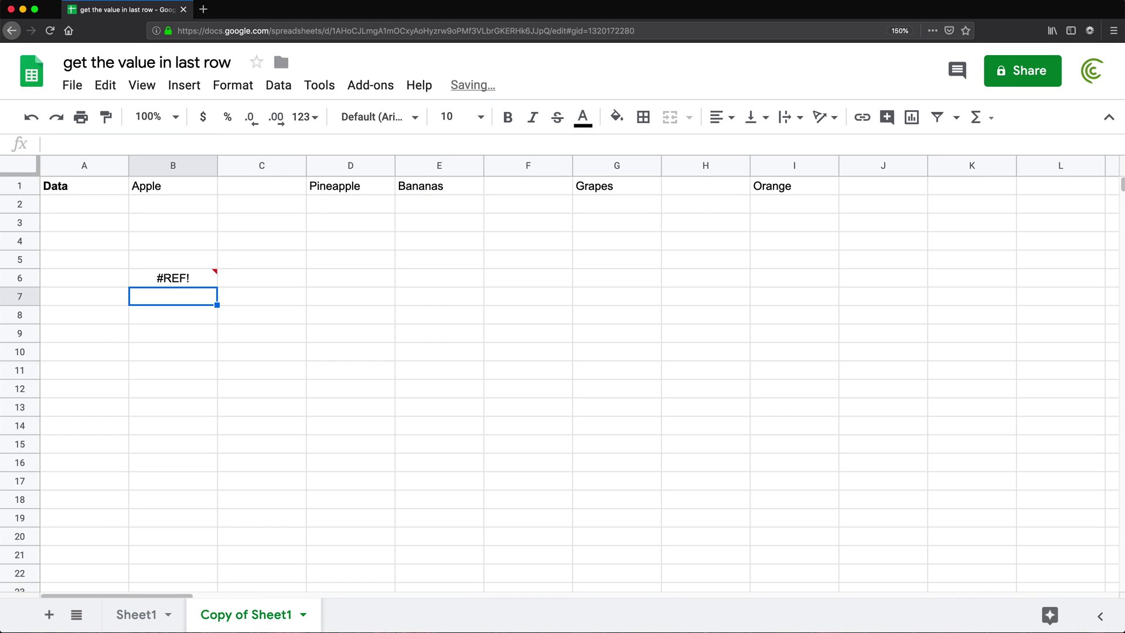
Move the formula to A6 so it expands into column numbers 1 through 12.
left_click(202, 276)
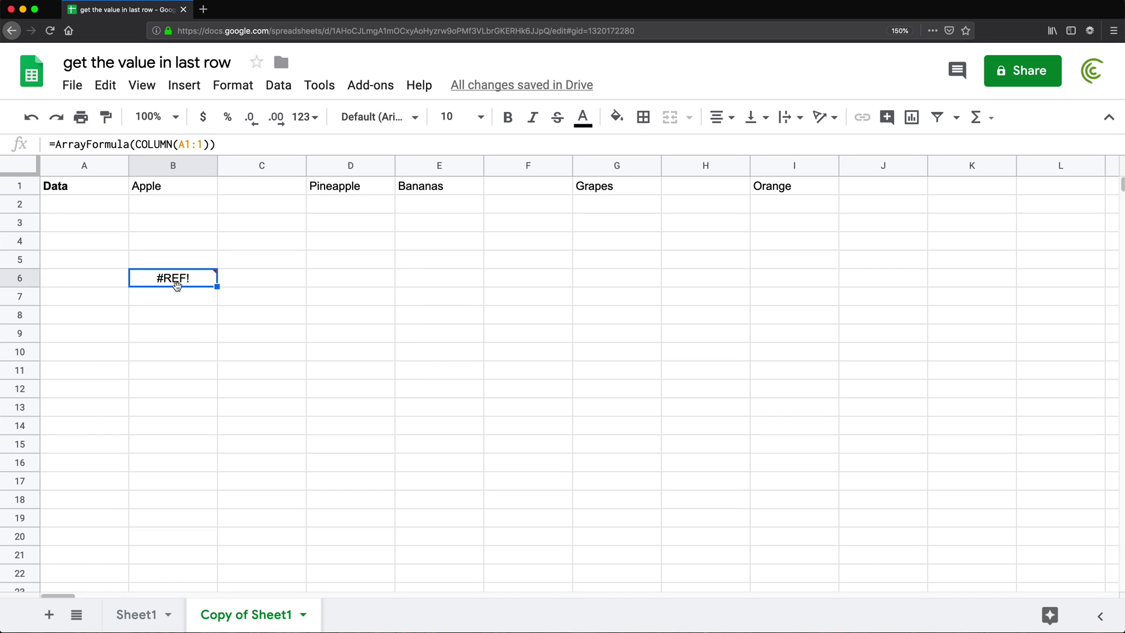
mouse_move(173, 287)
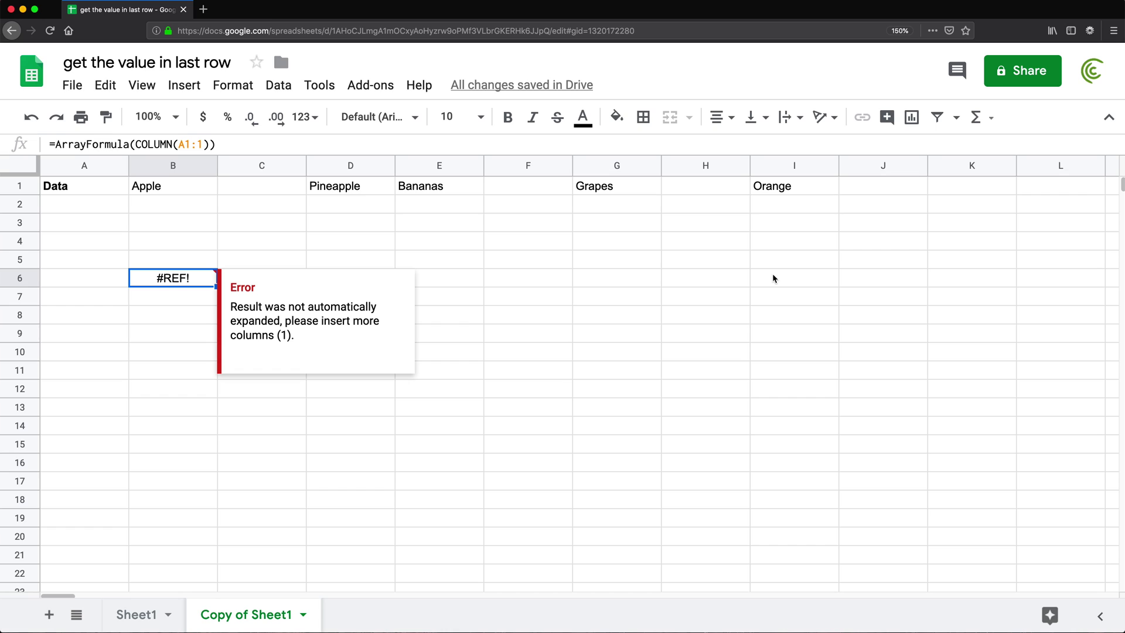
left_click(92, 280)
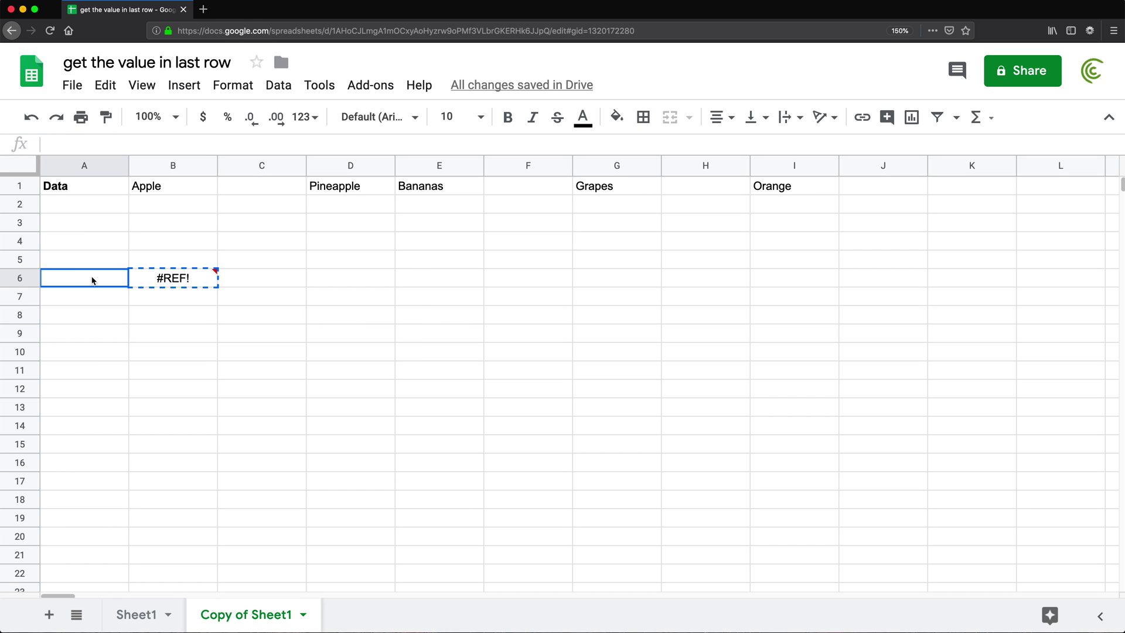
key("super+v")
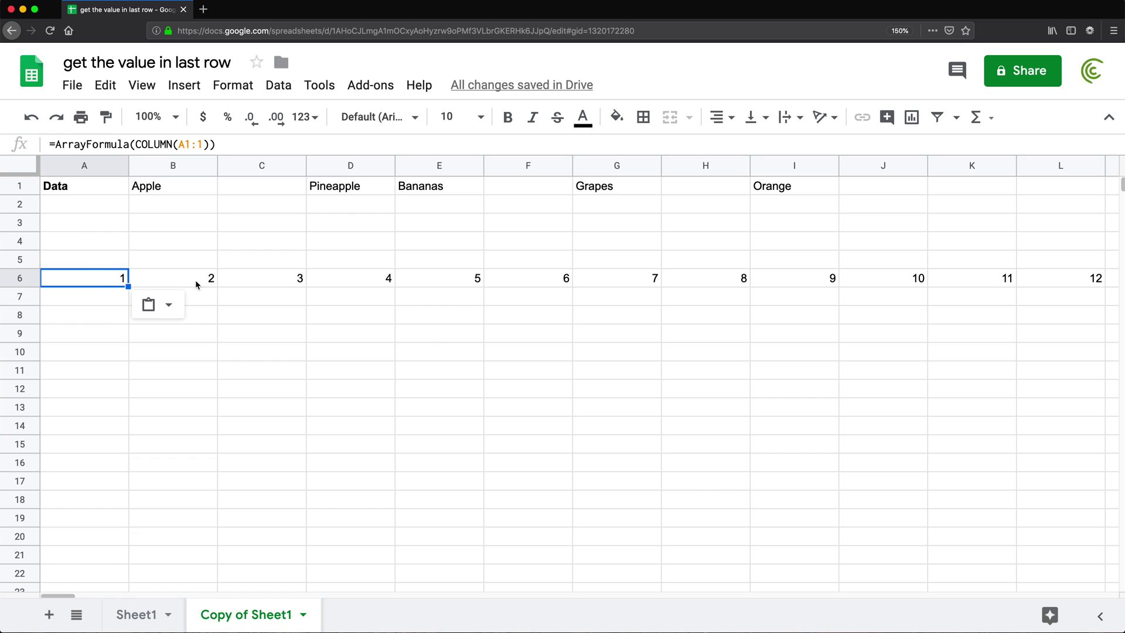
double_click(85, 279)
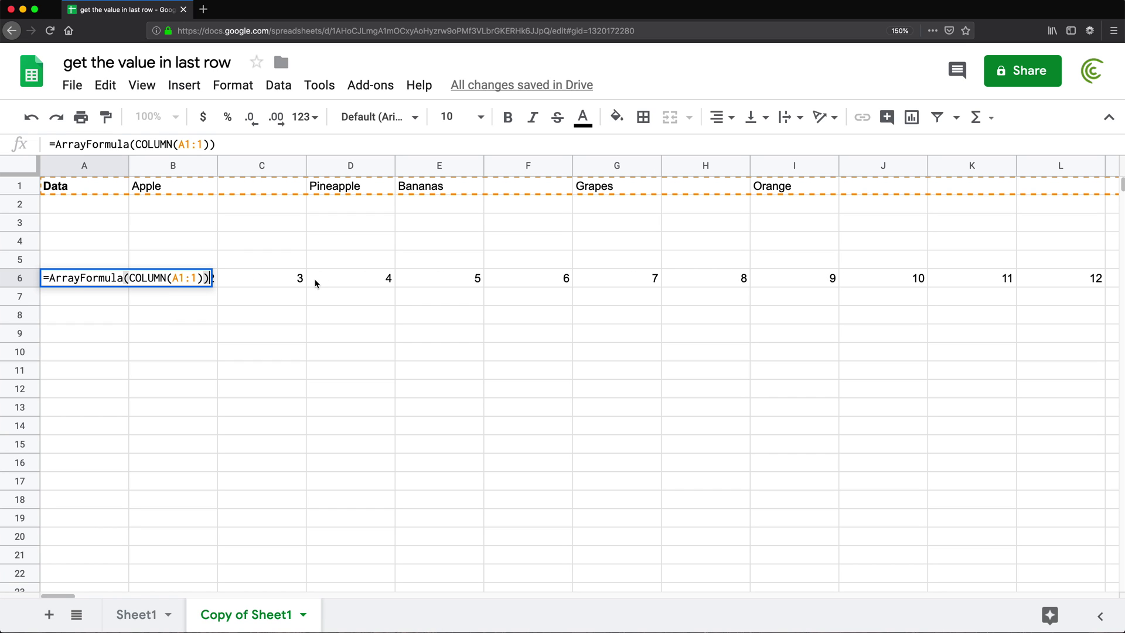
left_click(85, 300)
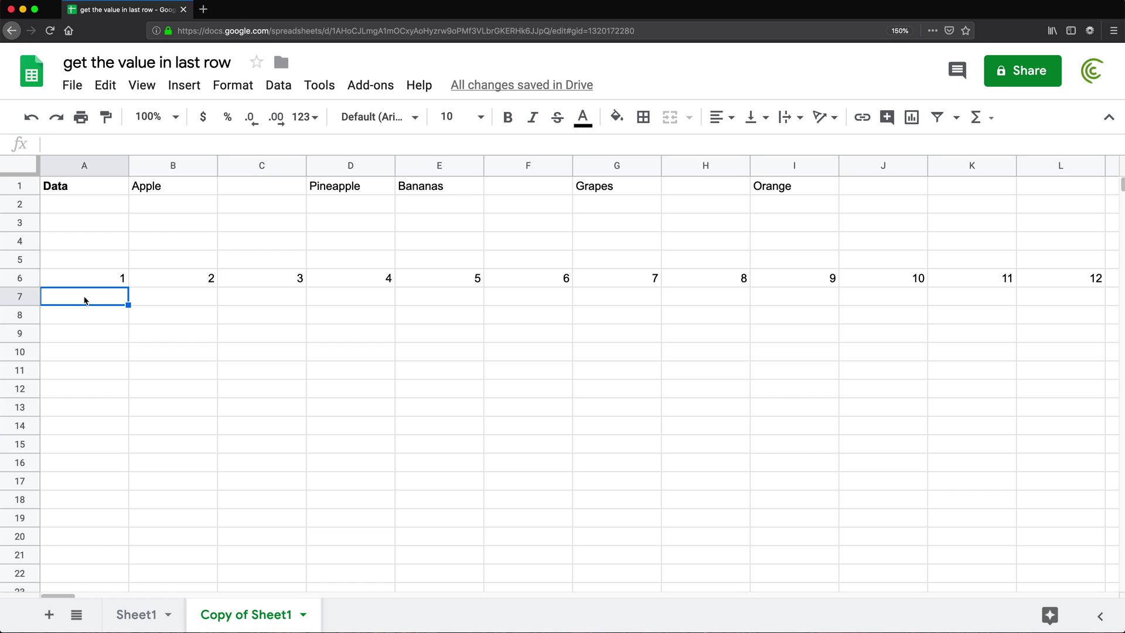
Type the non-empty test =(A1:1<>"") in A7.
type("=")
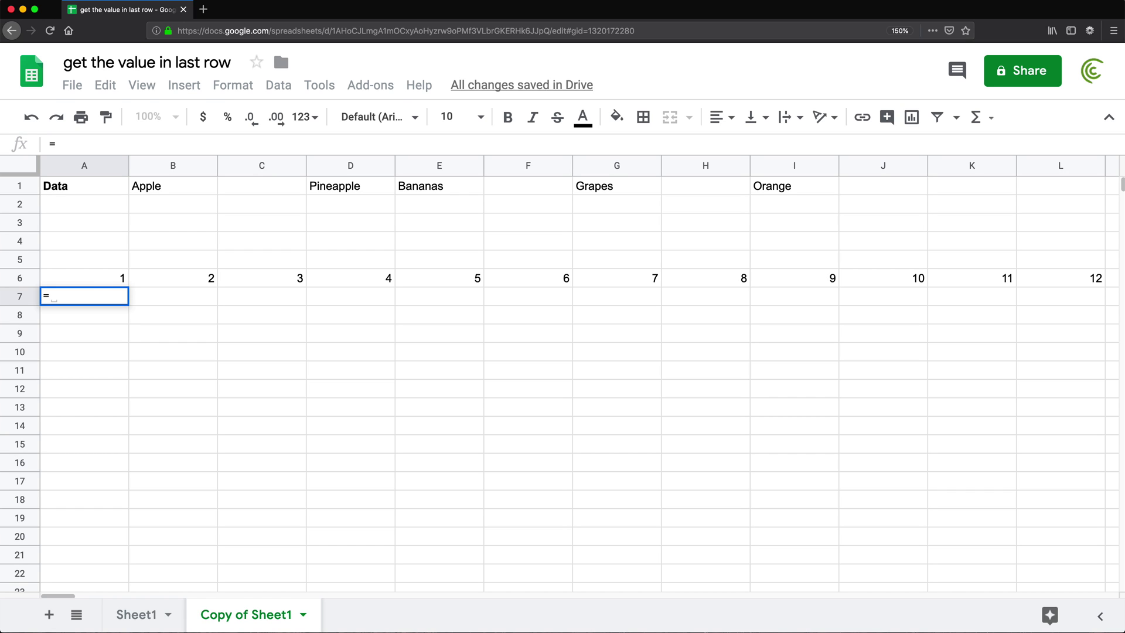
left_click_drag(82, 185, 861, 185)
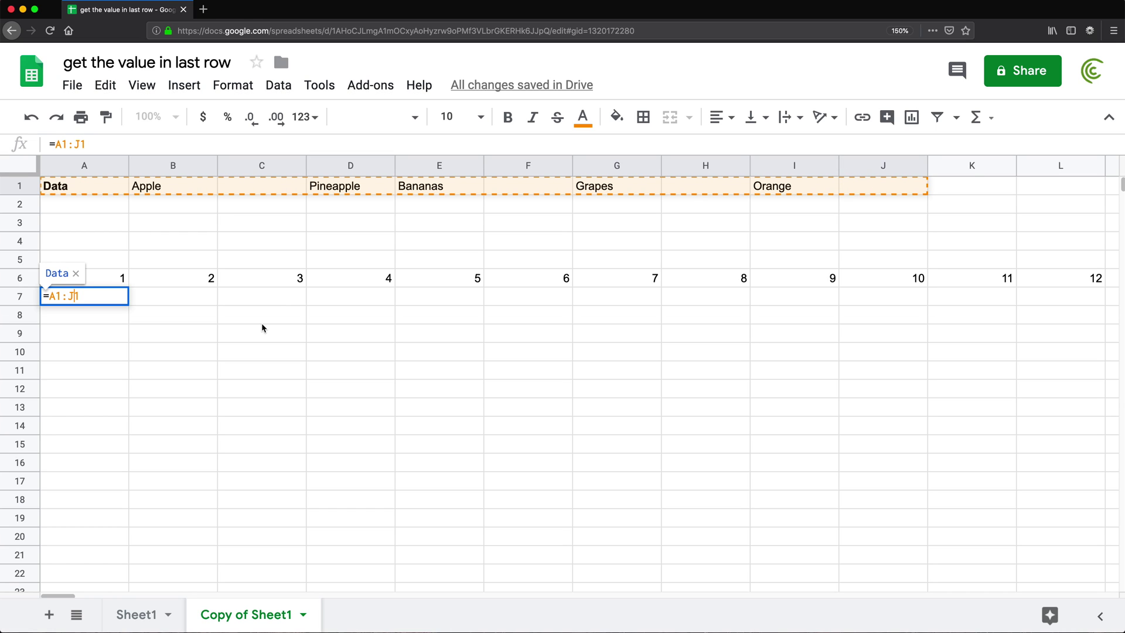
key("BackSpace")
key("BackSpace")
type("1")
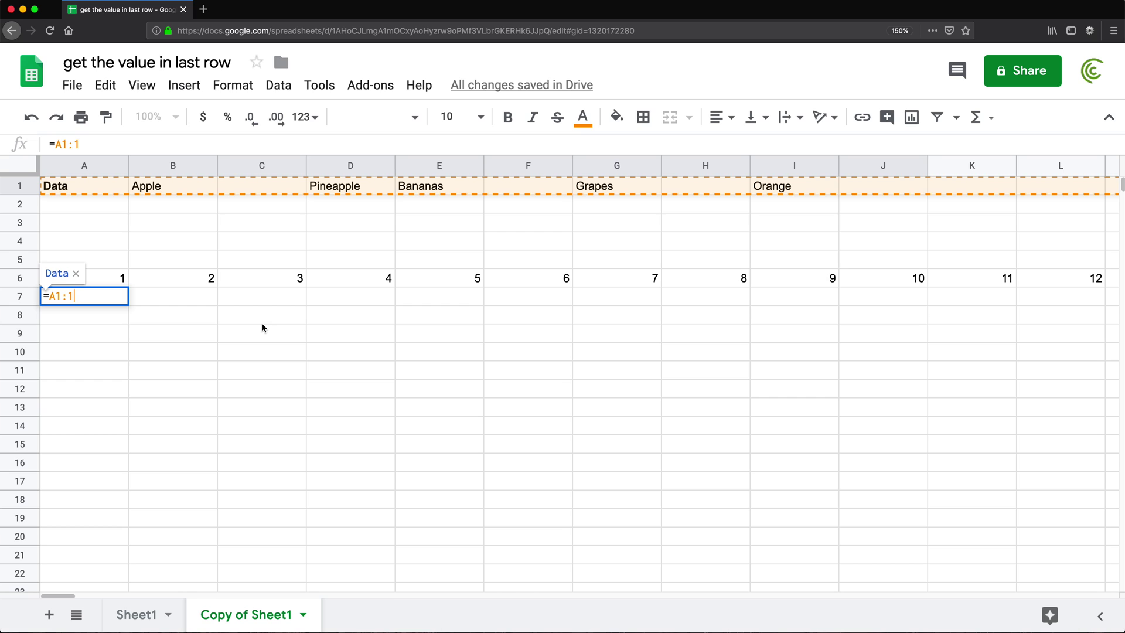
type("<>\"")
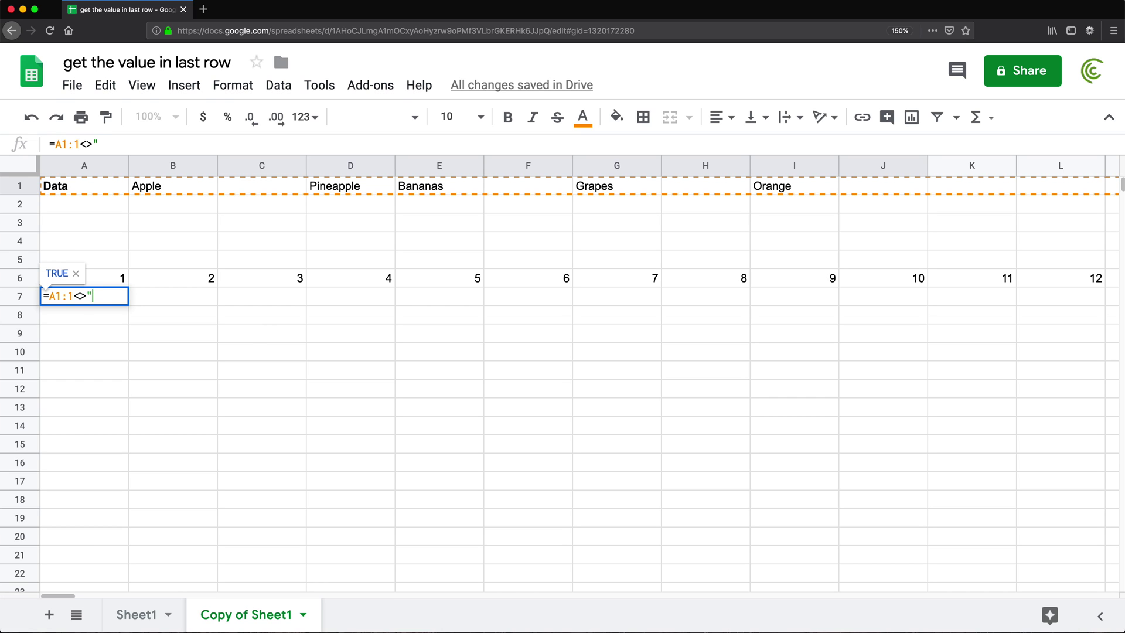
left_click(52, 294)
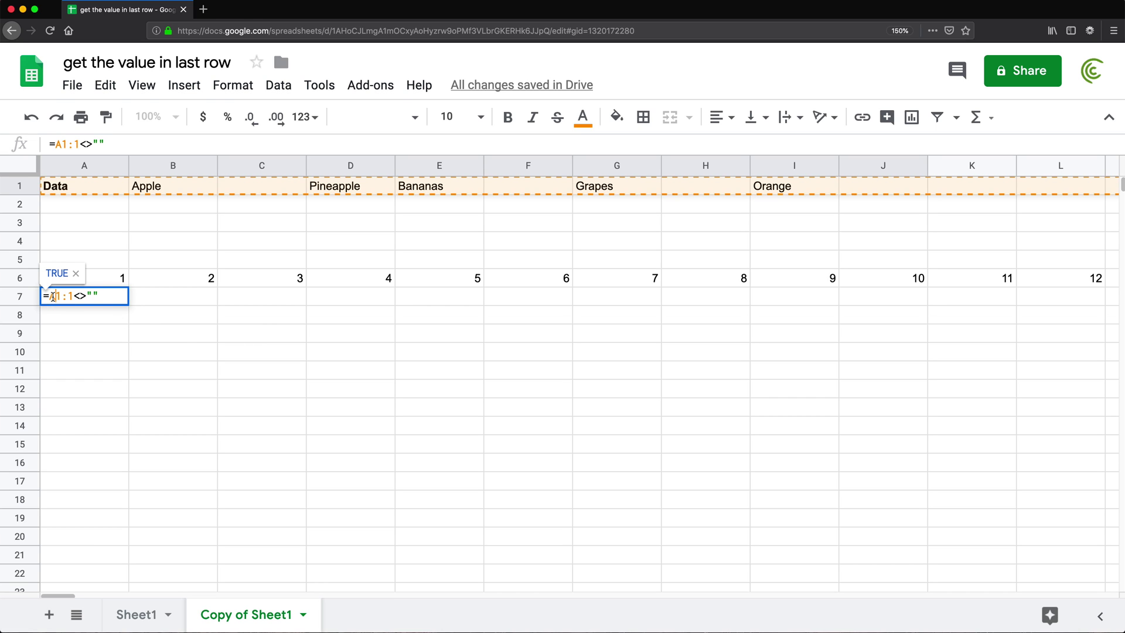
type("(")
left_click(105, 296)
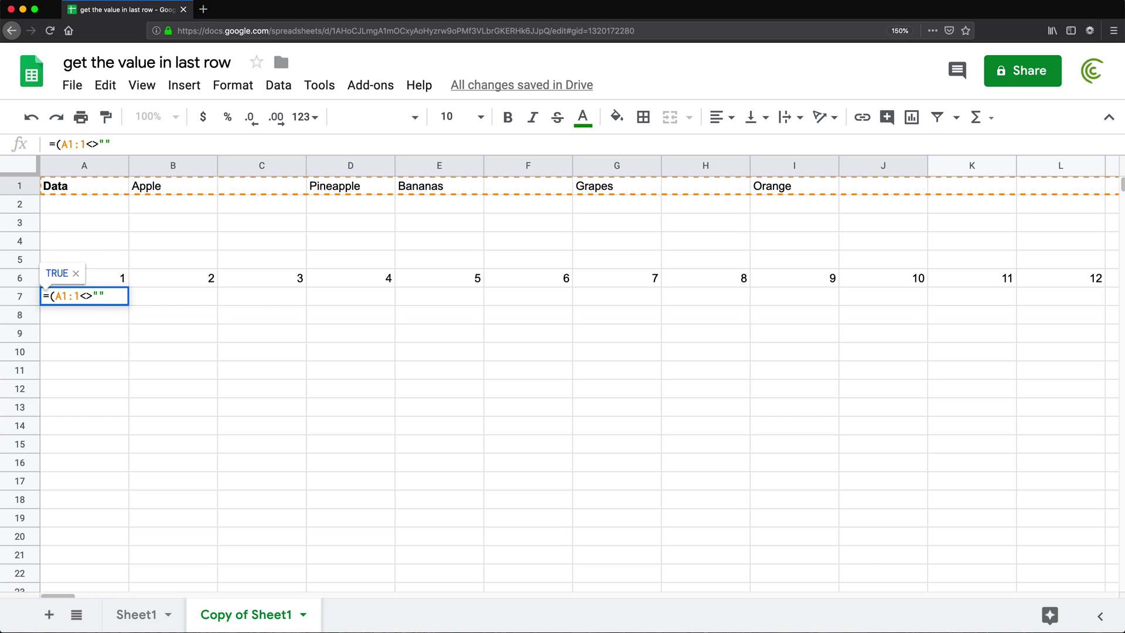
type(")")
Add -- coercion and wrap in ArrayFormula, filling row 7 with 1/0 flags.
key("Left")
key("Left")
key("Left")
key("Left")
key("Left")
key("Left")
key("Left")
key("Left")
key("Left")
key("Left")
type("--")
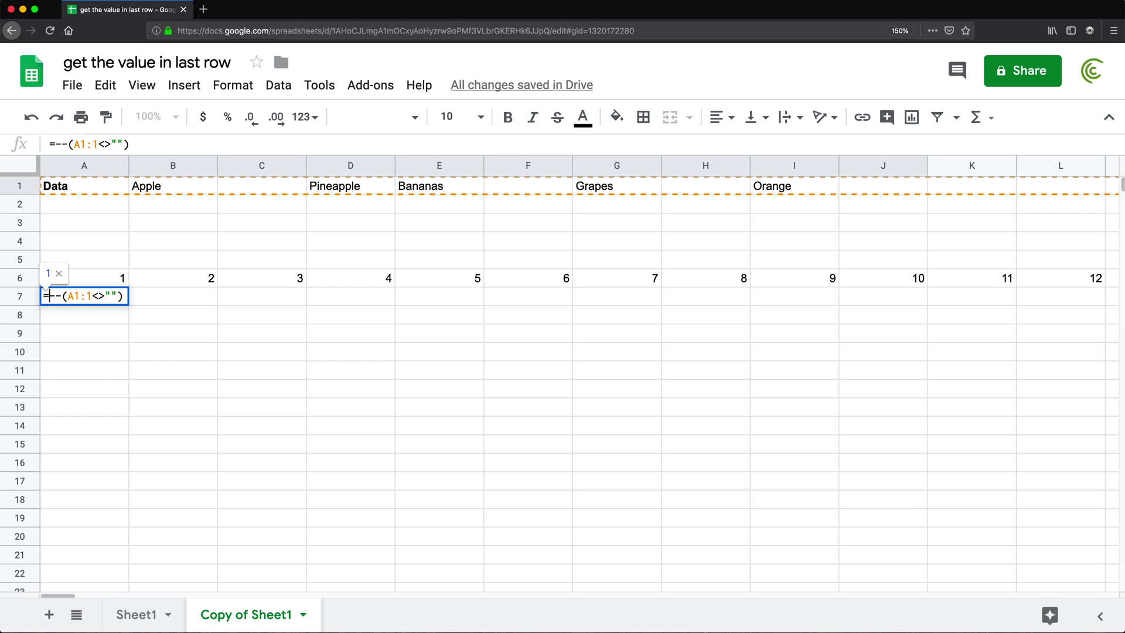
type("(")
key("Right")
key("Right")
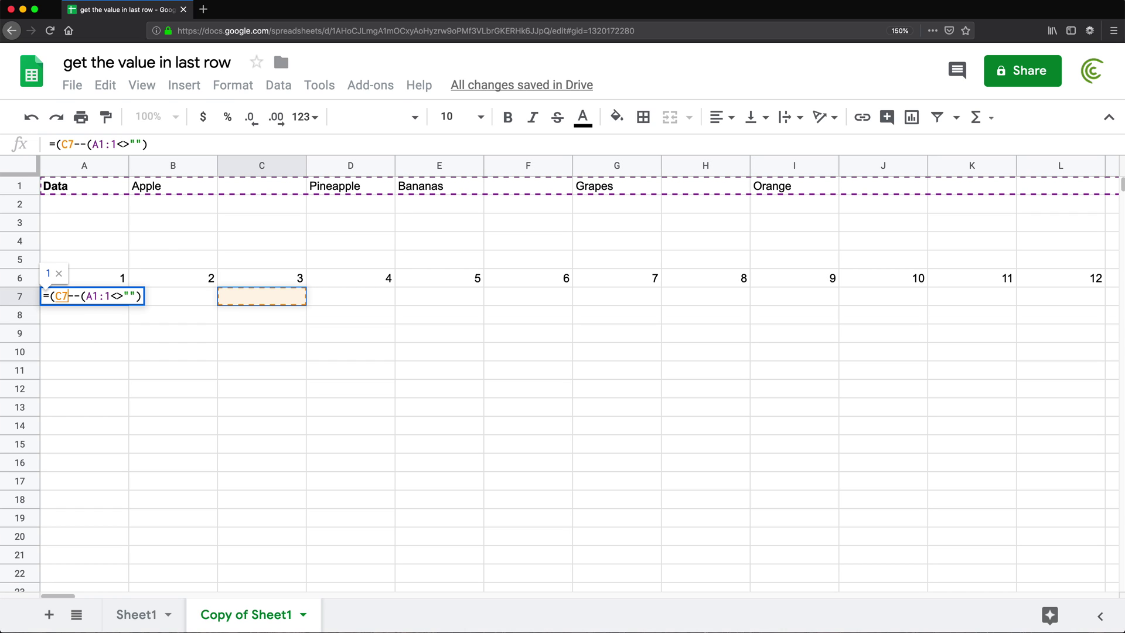
left_click(125, 299)
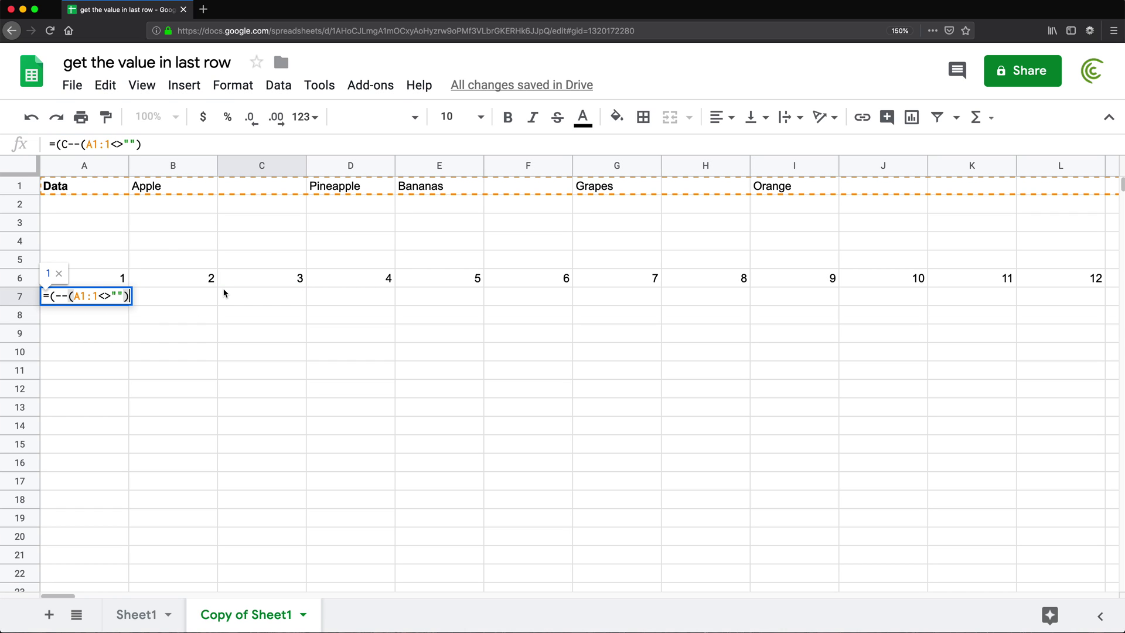
type(")")
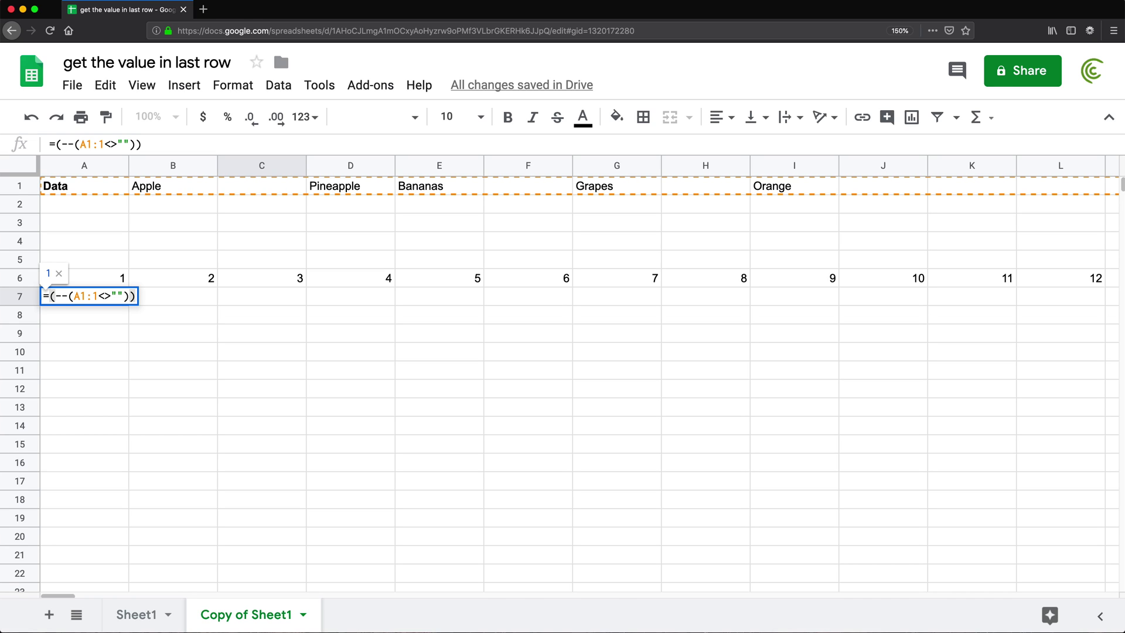
key("super+shift+Return")
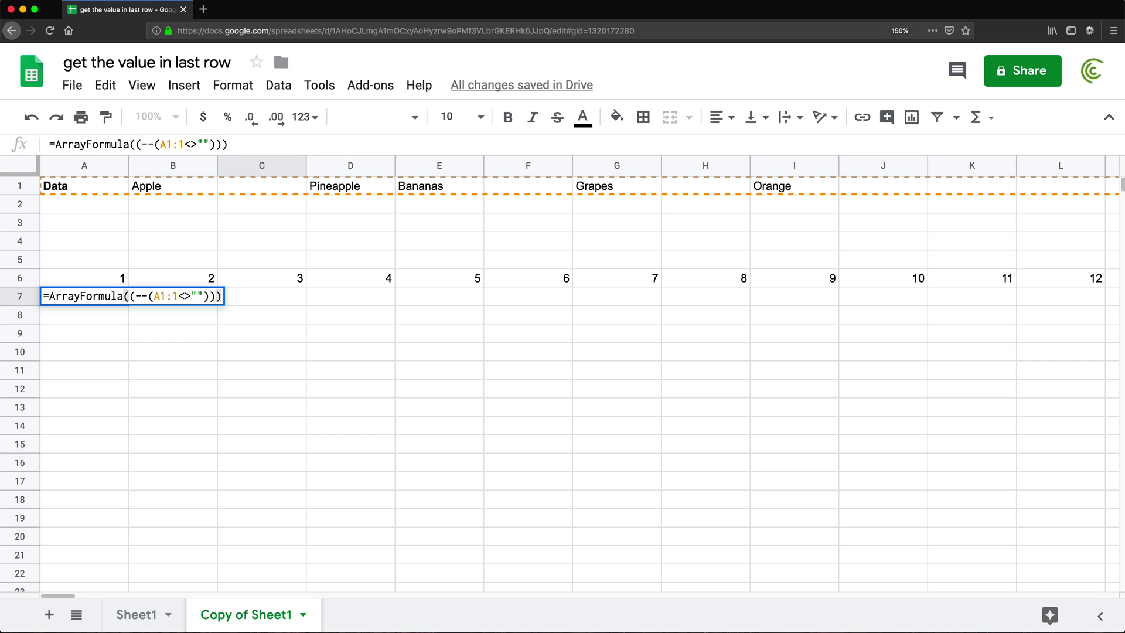
key("Return")
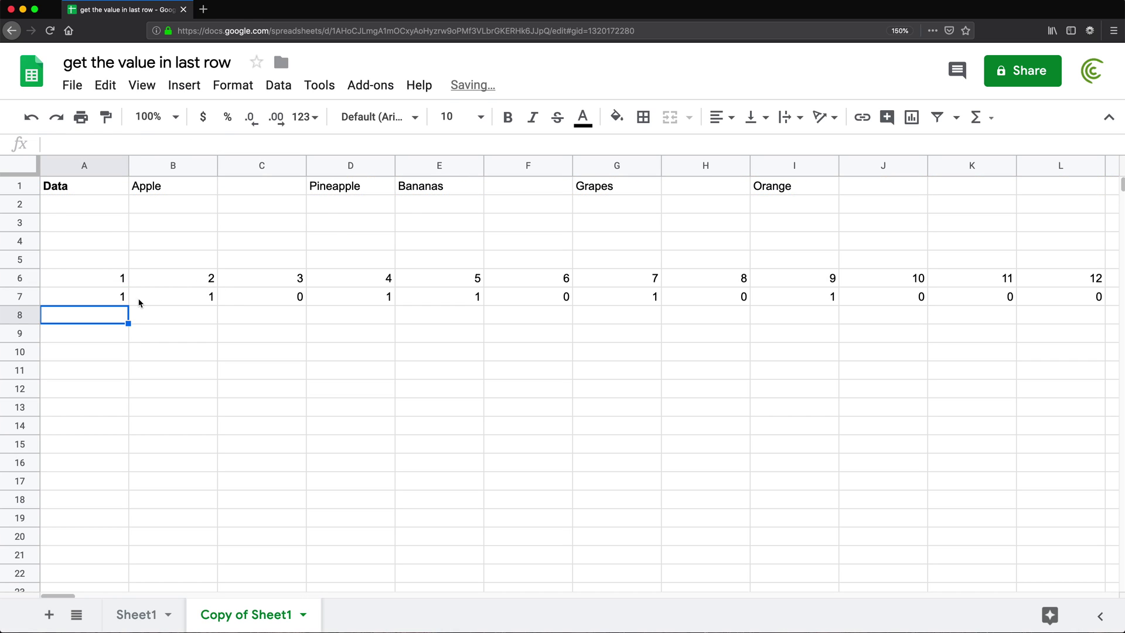
Copy the --(A1:1<>"") flag expression from A7's formula without changing A7.
left_click(293, 298)
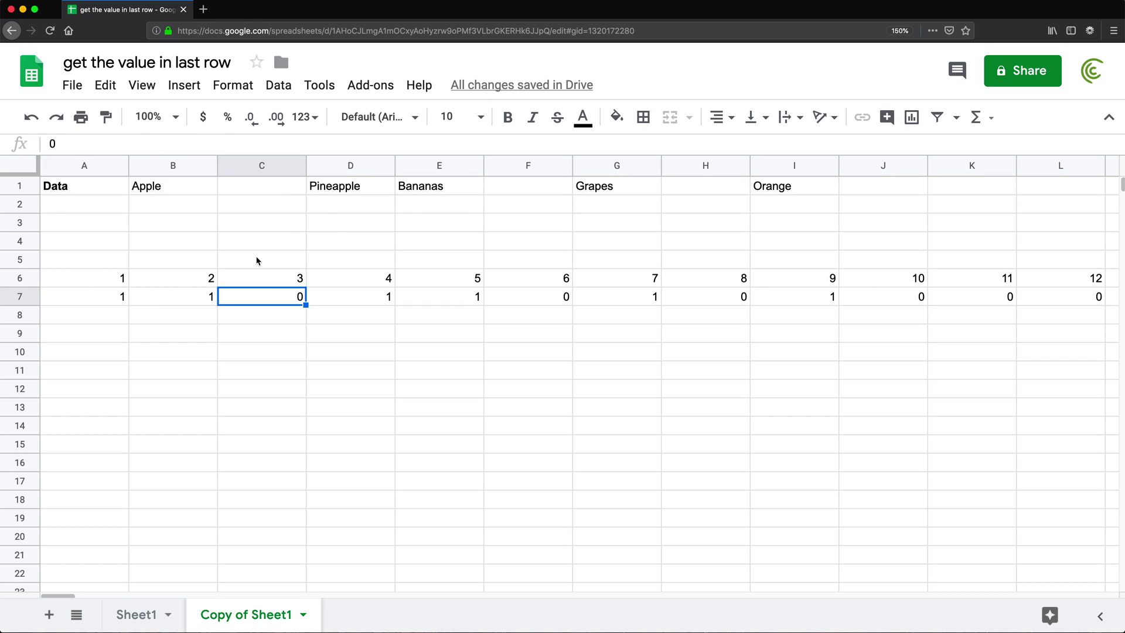
left_click(83, 280)
left_click(83, 290)
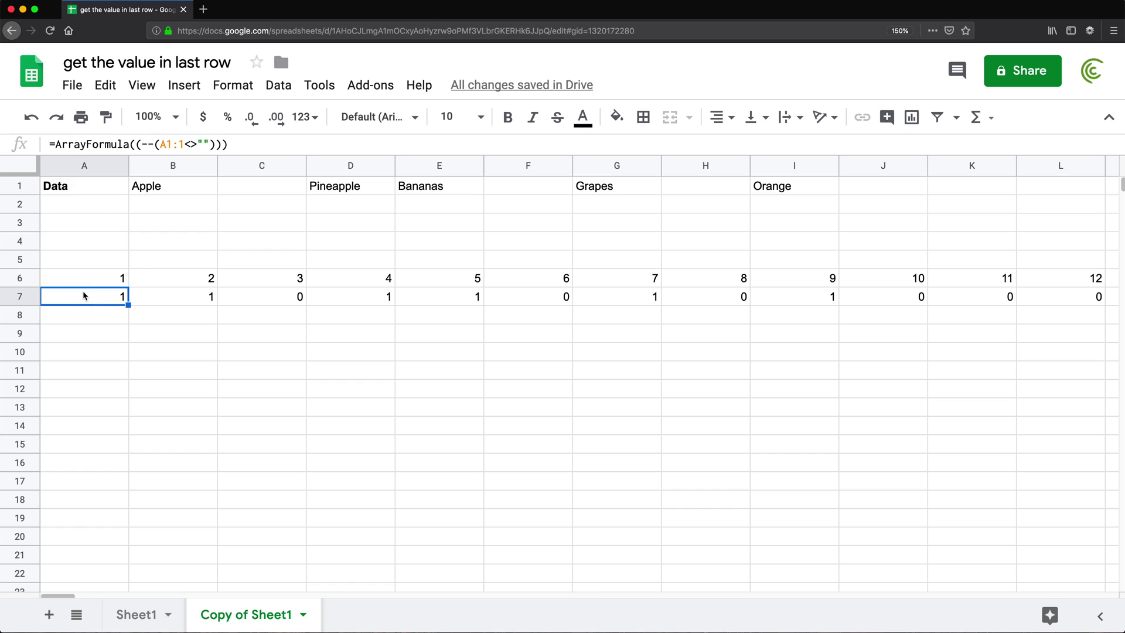
double_click(82, 298)
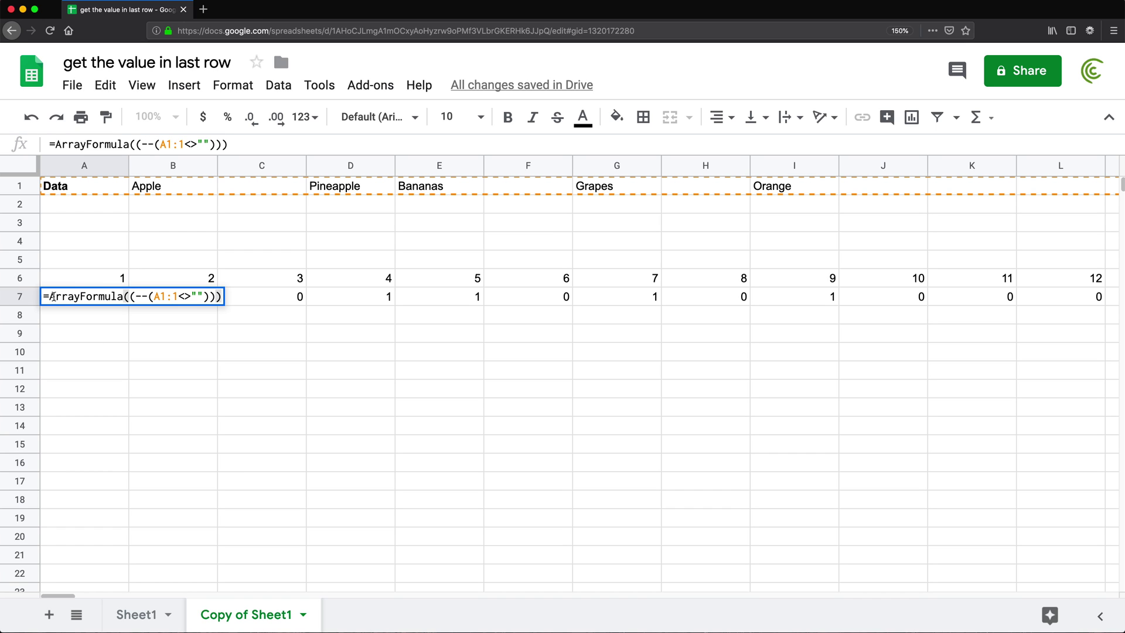
left_click_drag(44, 297, 199, 297)
left_click(153, 296)
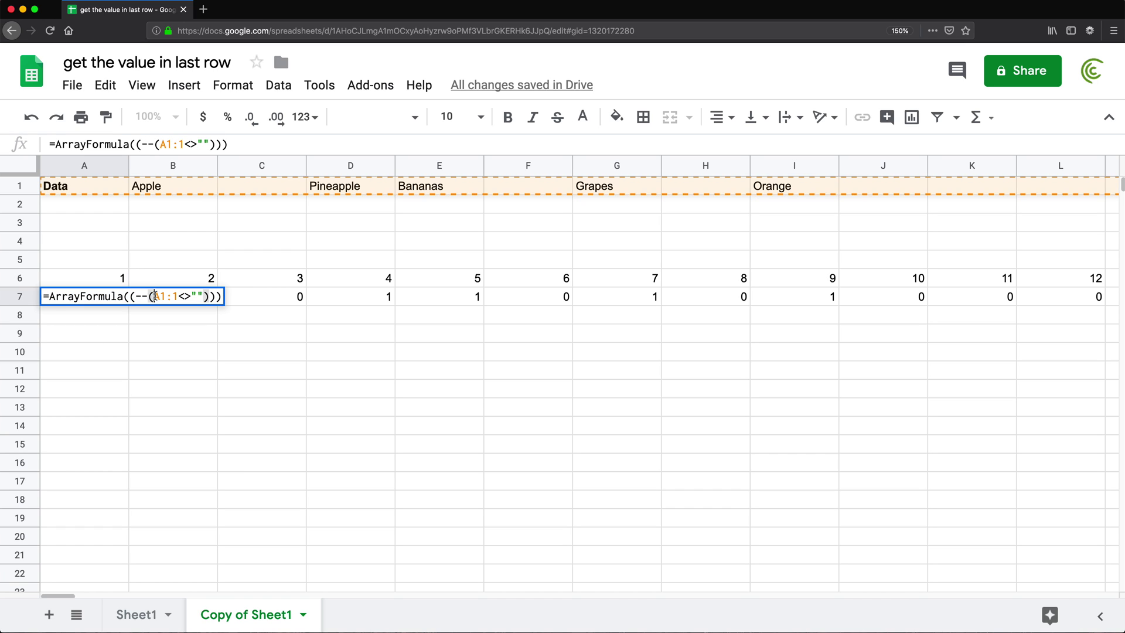
left_click_drag(132, 297, 213, 296)
key("super+c")
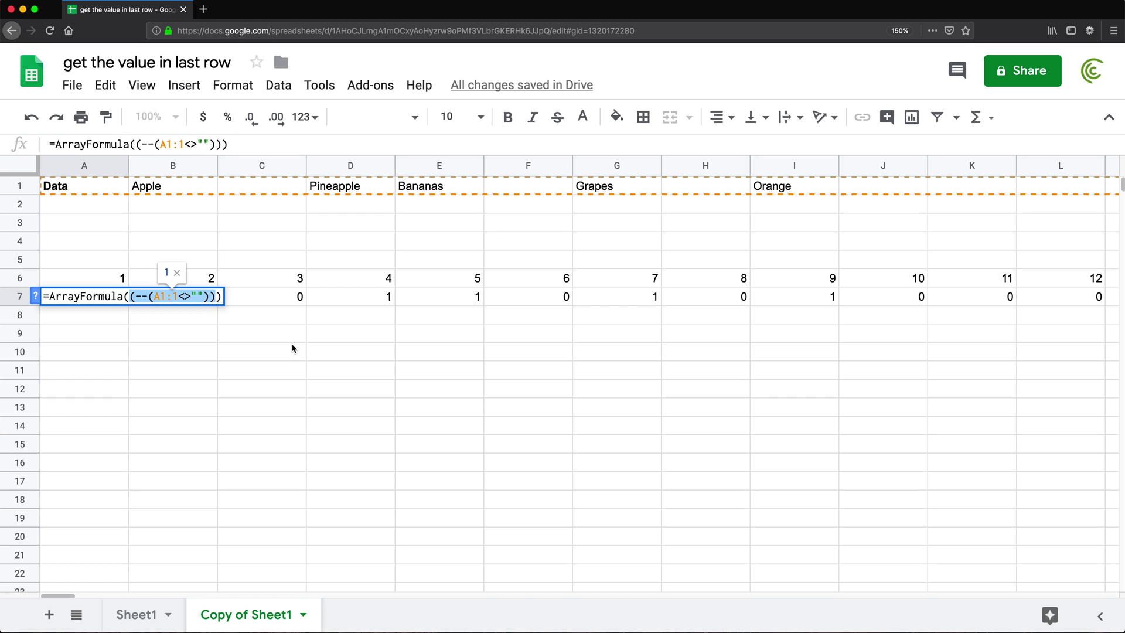
key("Escape")
Multiply A6's COLUMN(A1:1) by the pasted flag expression.
double_click(103, 280)
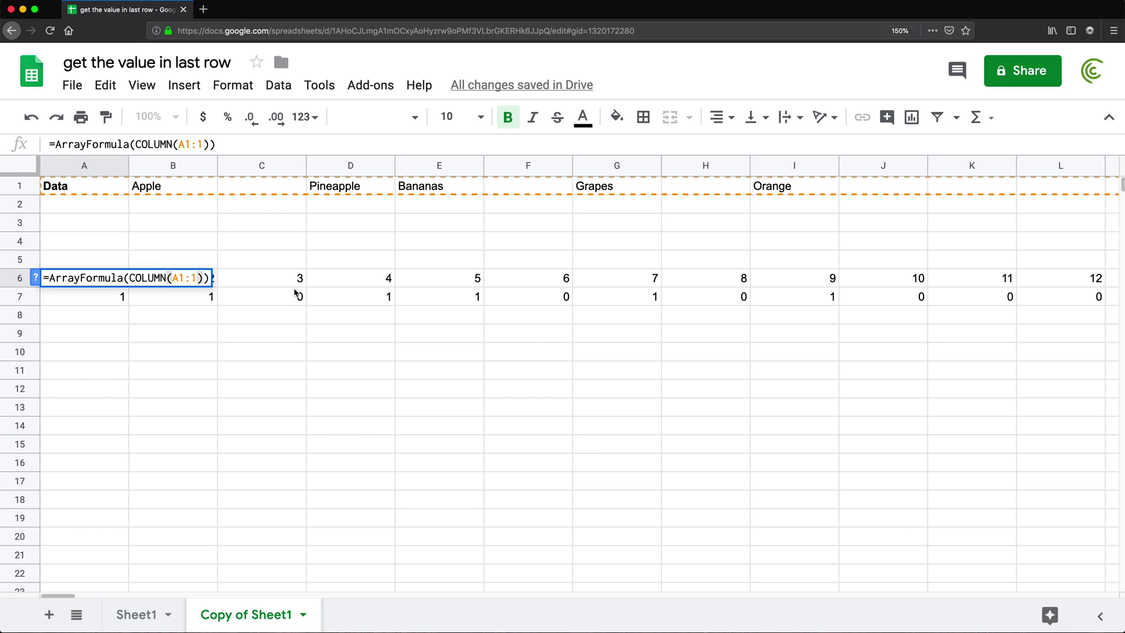
type("*")
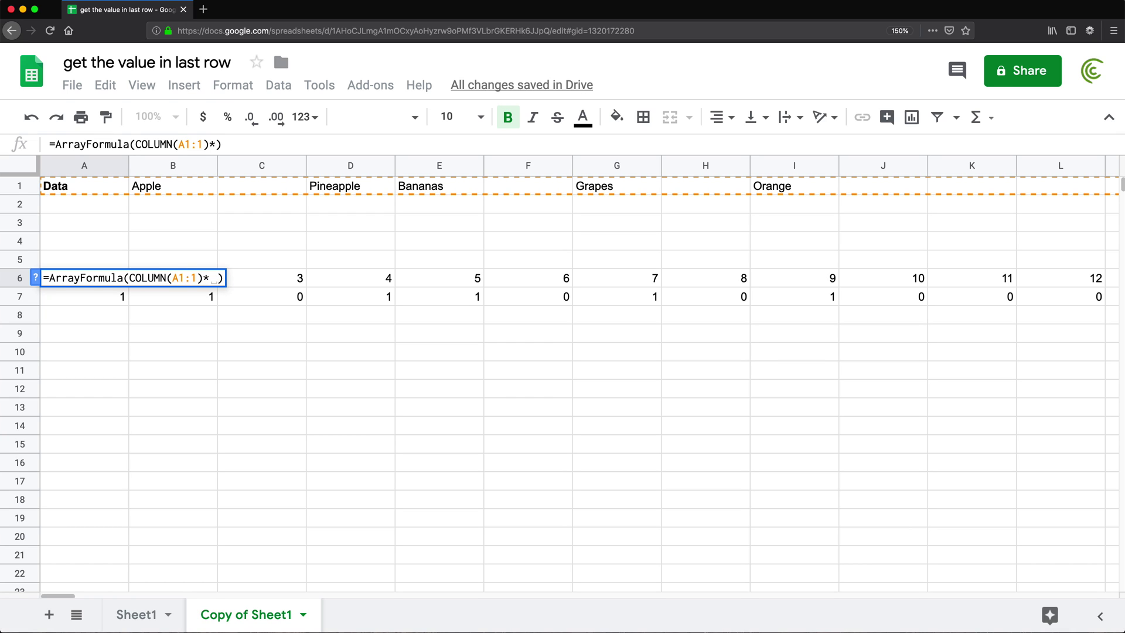
key("super+v")
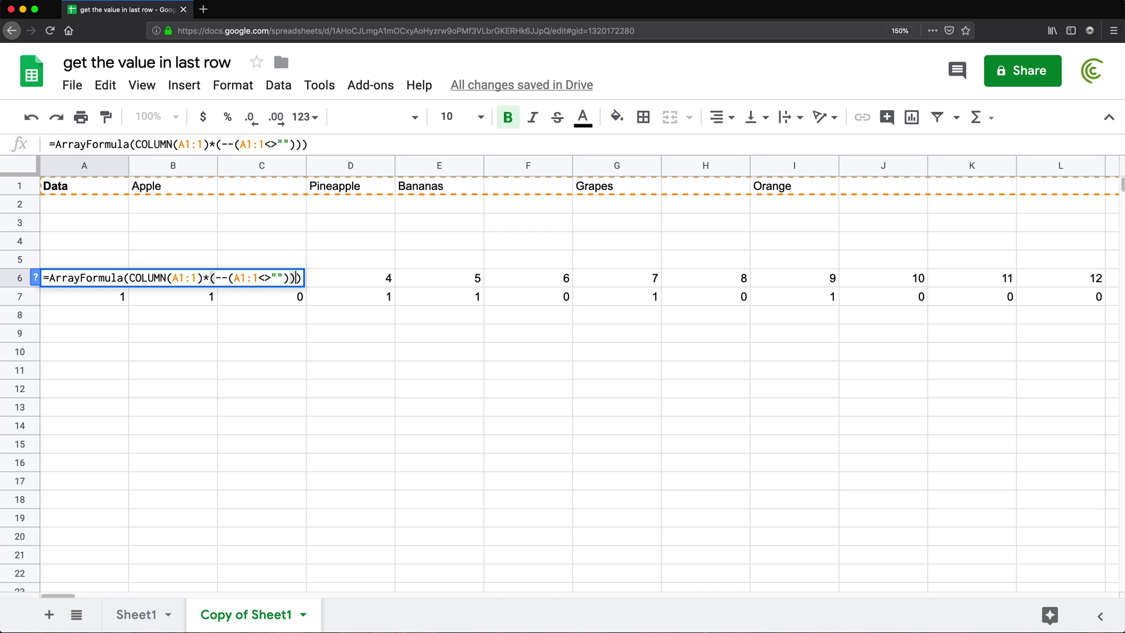
key("Return")
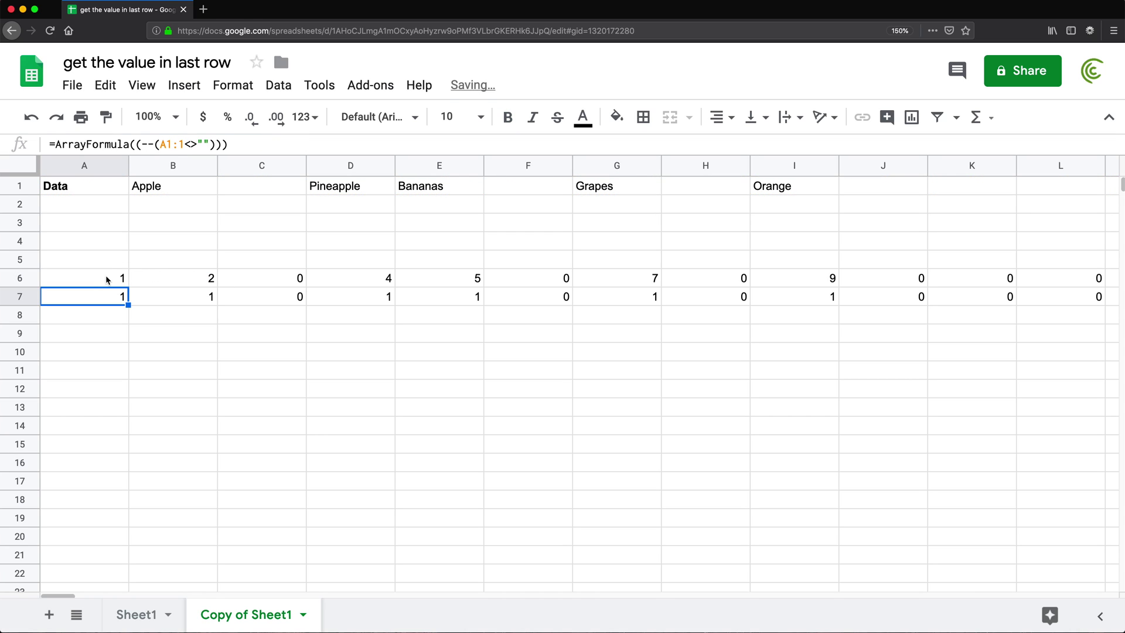
Confirm C6, F6, H6 and J6:L6 show 0, then reopen A6's formula.
left_click(275, 279)
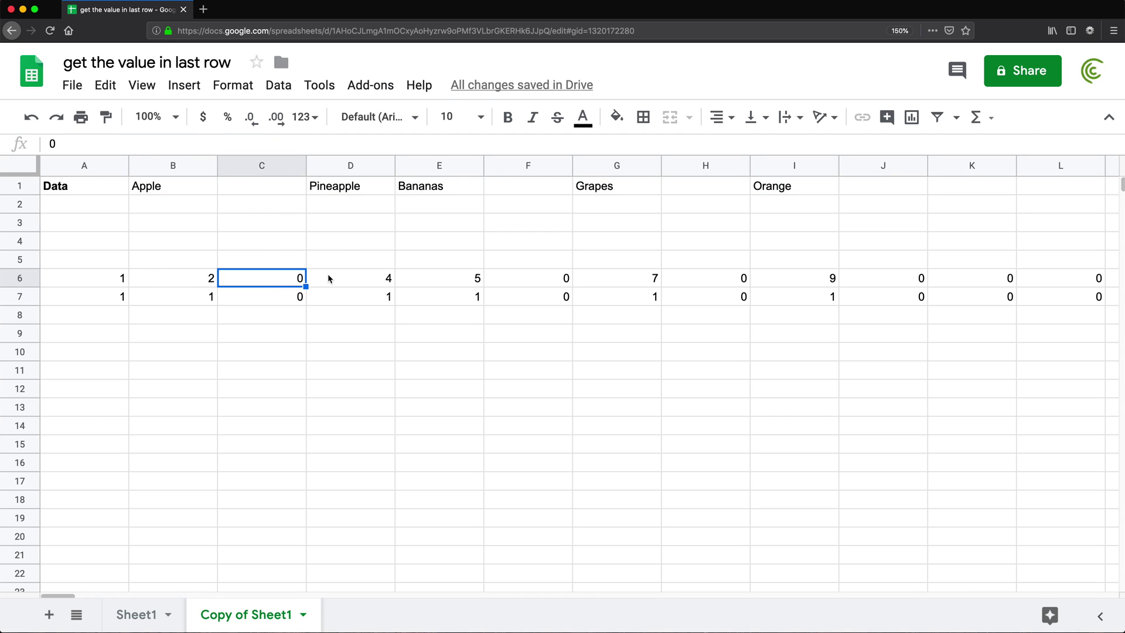
left_click(520, 279)
left_click(735, 279)
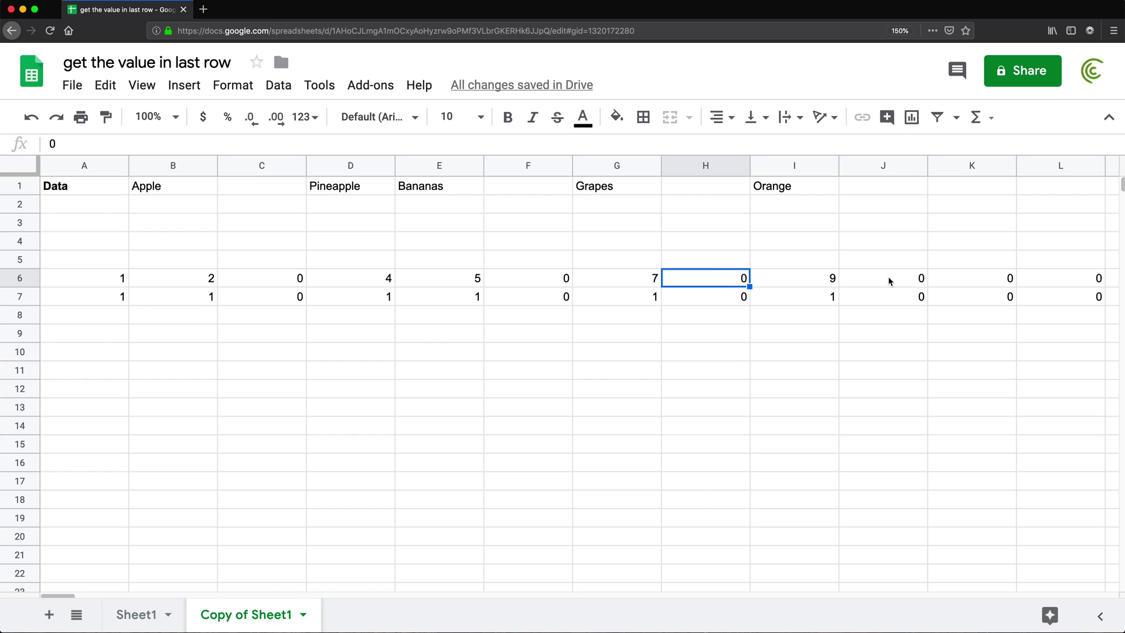
left_click_drag(889, 282, 1055, 284)
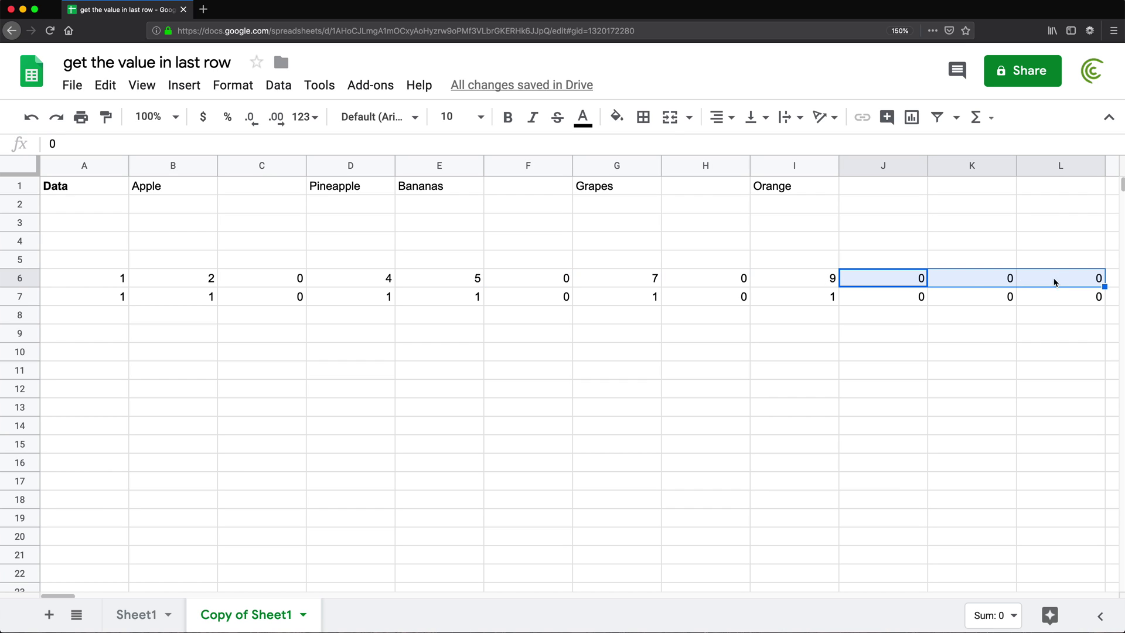
double_click(68, 281)
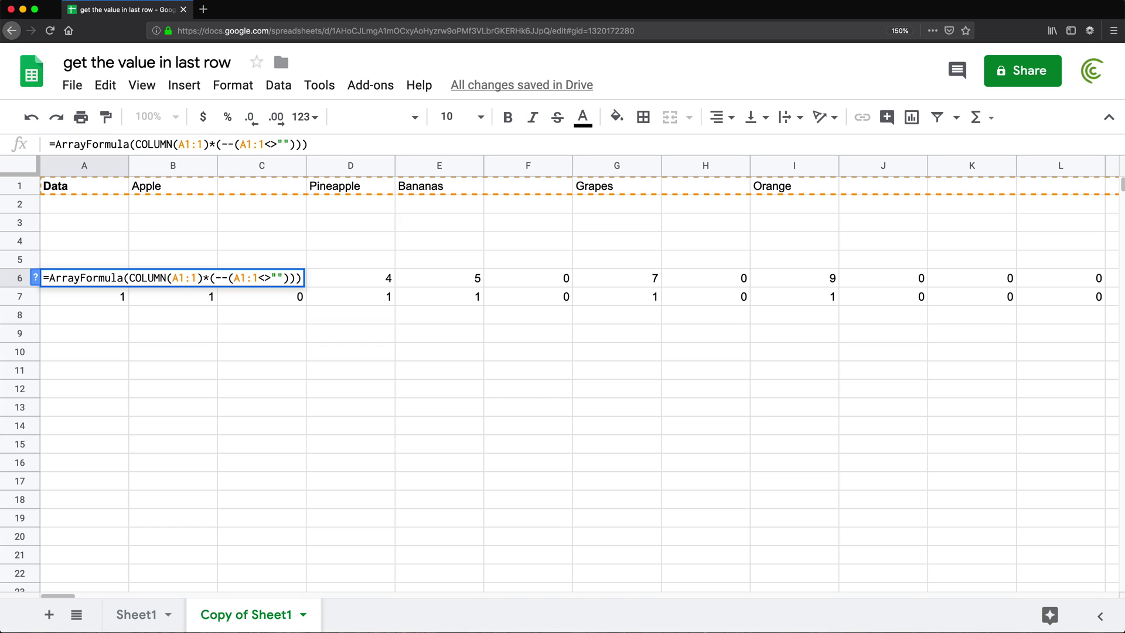
Wrap A6's COLUMN*flag expression in Max so it returns 9.
left_click(129, 278)
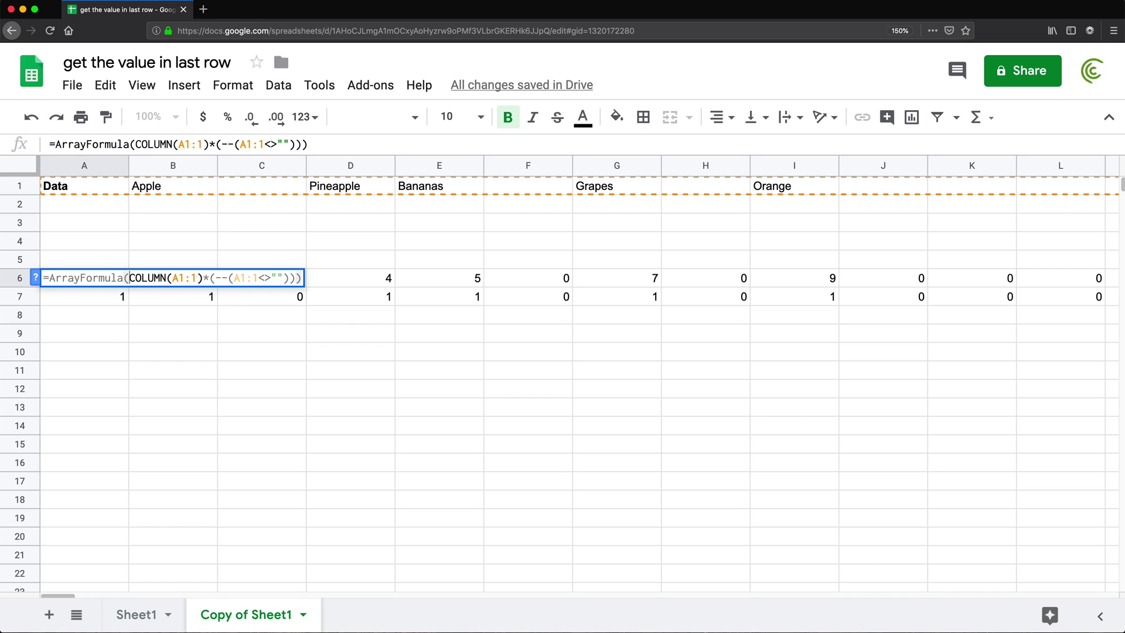
type("Max(")
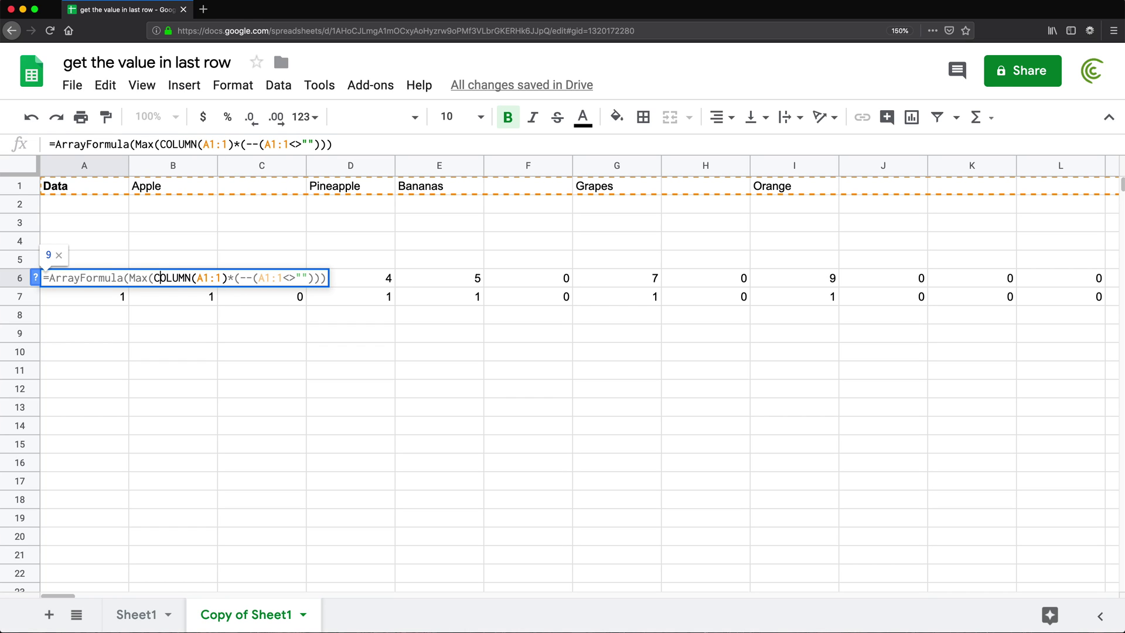
key("Right")
key("Right")
key("Right")
key("Right")
key("Right")
key("Right")
key("Right")
key("Right")
key("Right")
key("Right")
key("Right")
key("Right")
key("Right")
key("Right")
key("Right")
key("Right")
key("Right")
key("Right")
key("Right")
key("Right")
key("Right")
key("Return")
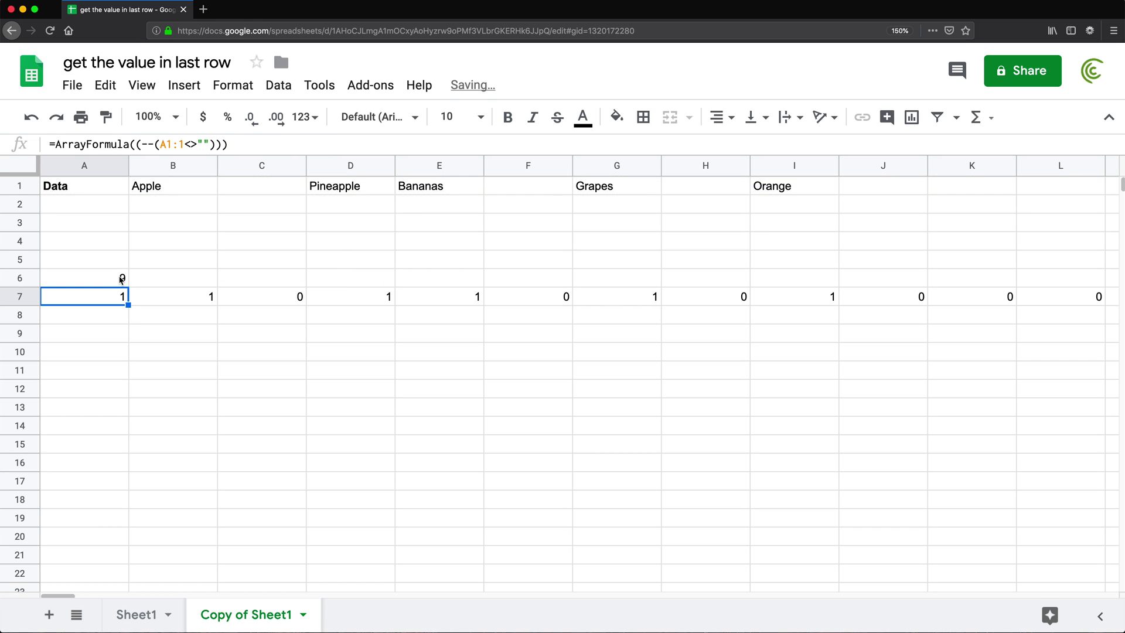
left_click(121, 279)
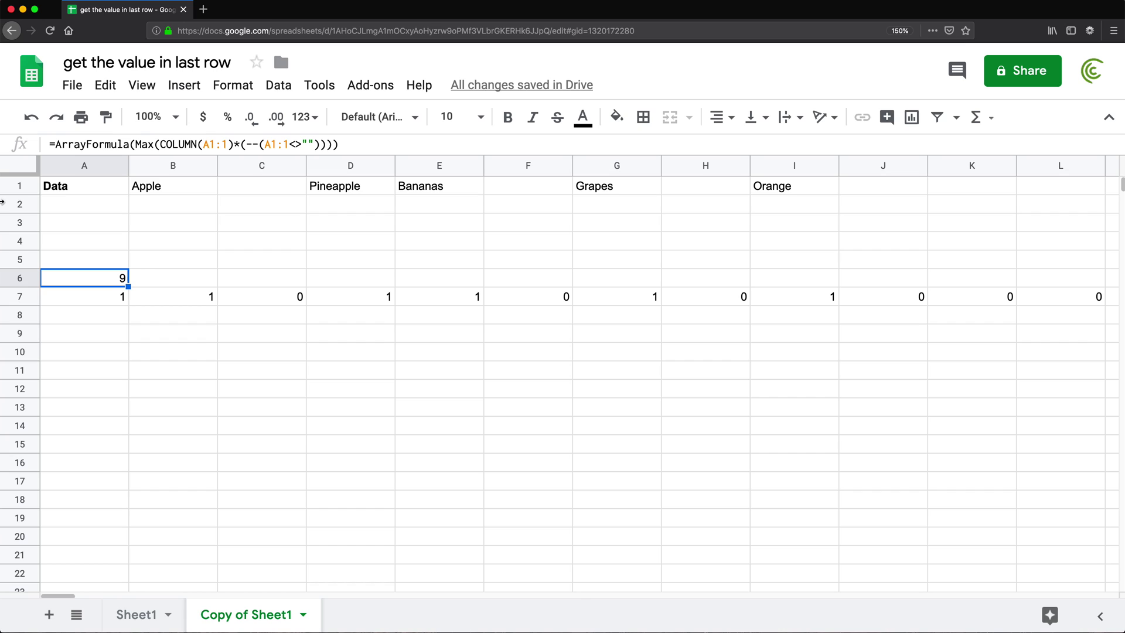
Delete the row 7 helper formula in A7 and review A6's formula text.
left_click(112, 297)
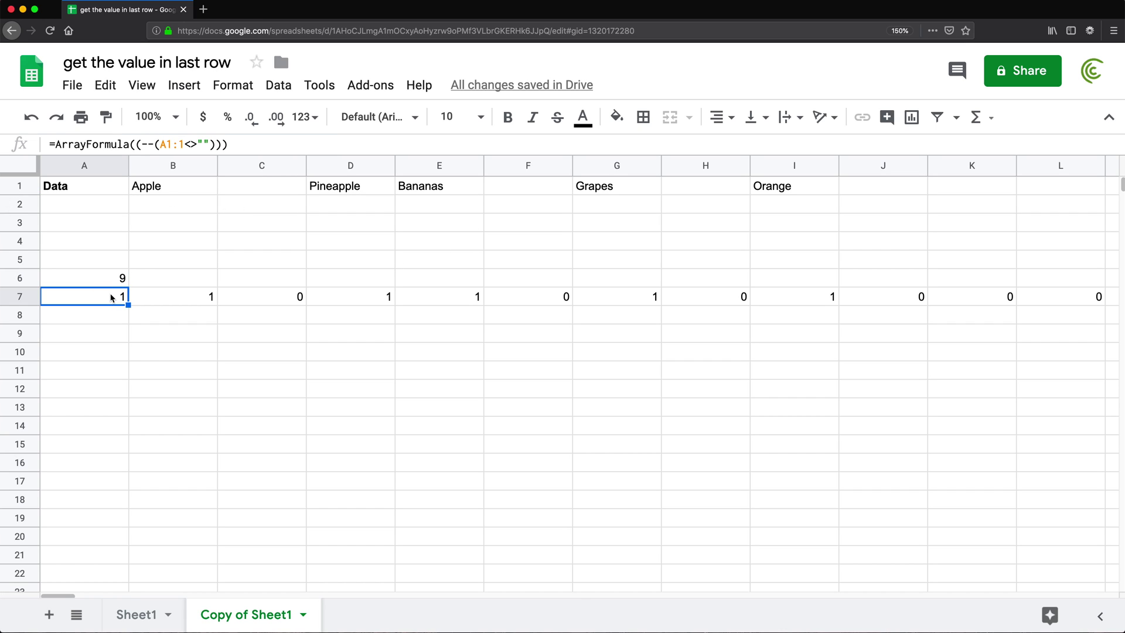
key("Delete")
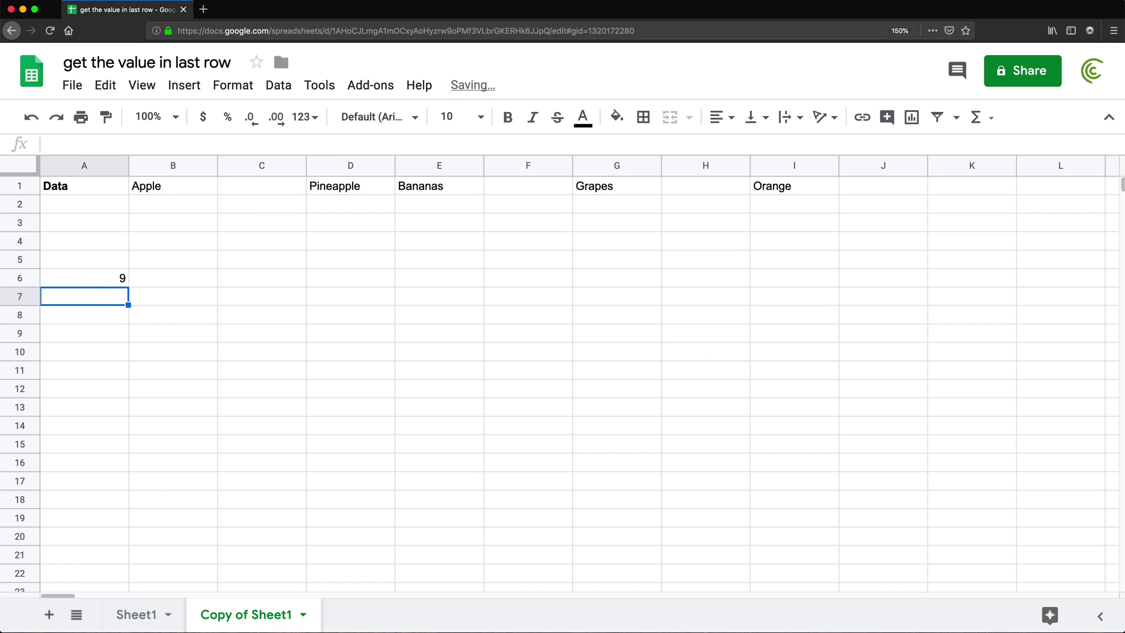
left_click(111, 280)
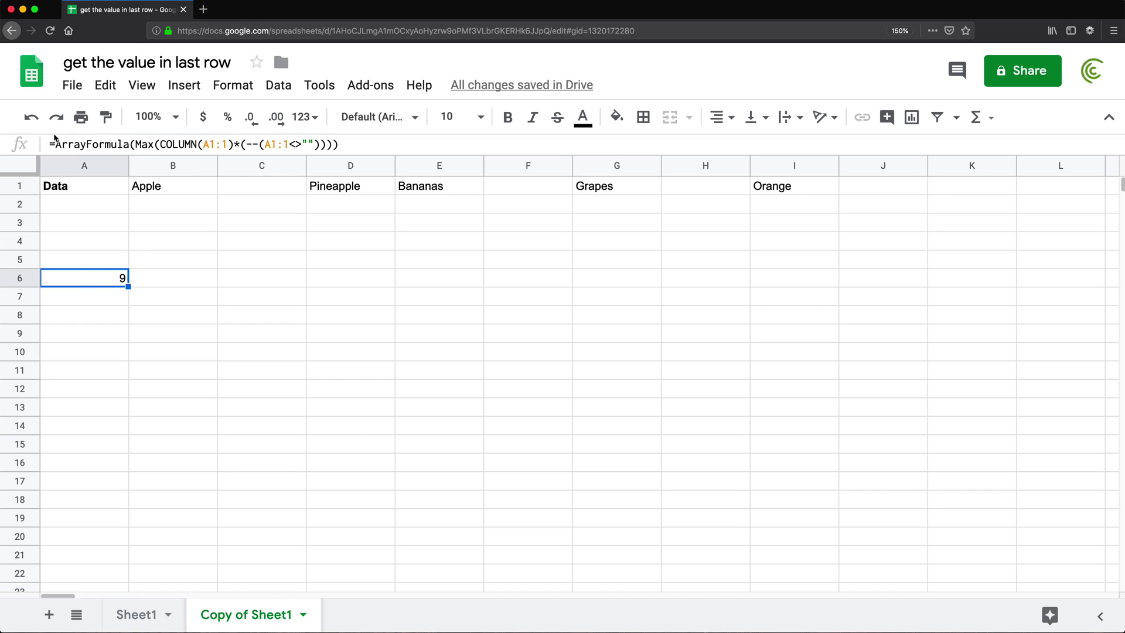
left_click_drag(61, 145, 141, 144)
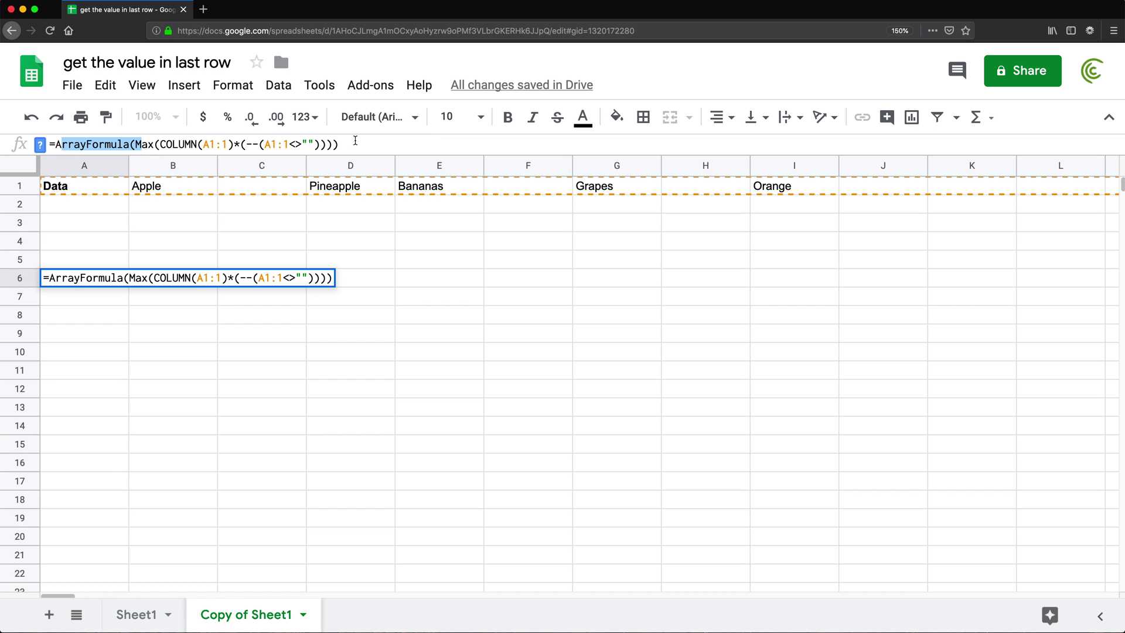
left_click_drag(355, 144, 55, 144)
key("ctrl+c")
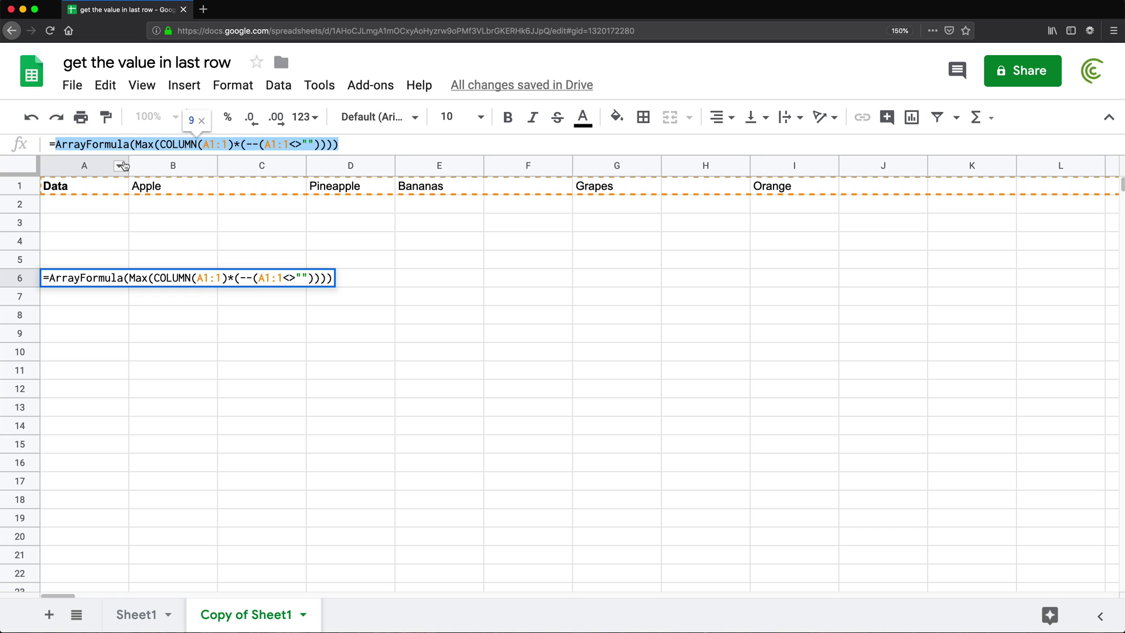
key("Escape")
Enter =INDEX(A1:1,ArrayFormula(Max(COLUMN(A1:1)*(--(A1:1<>""))))) in A8, returning Orange.
left_click(86, 320)
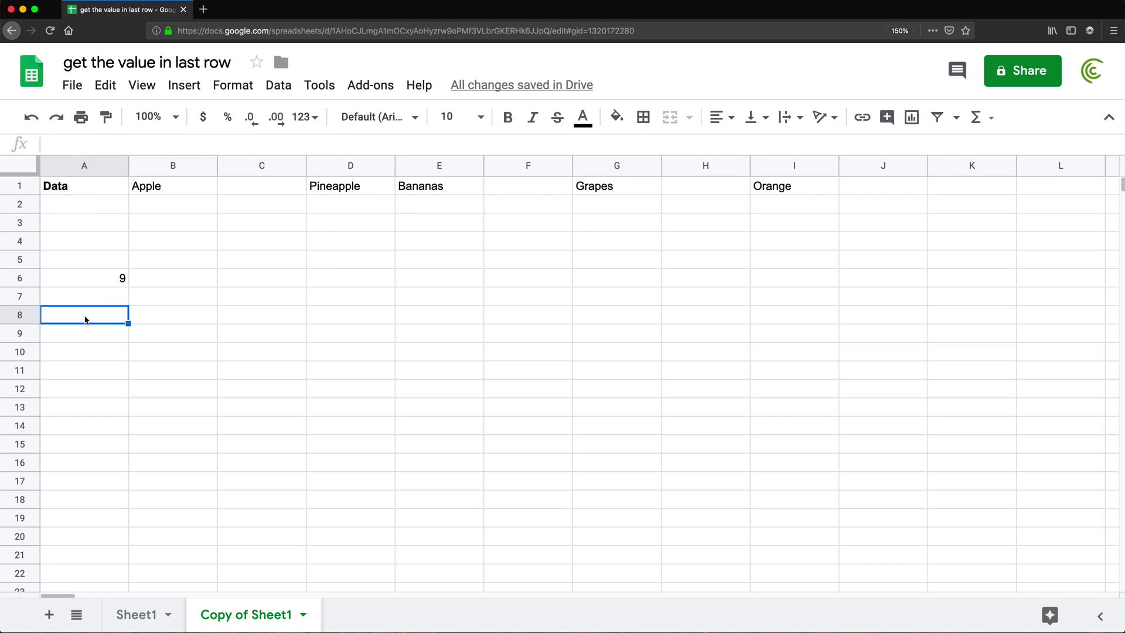
type("=inde")
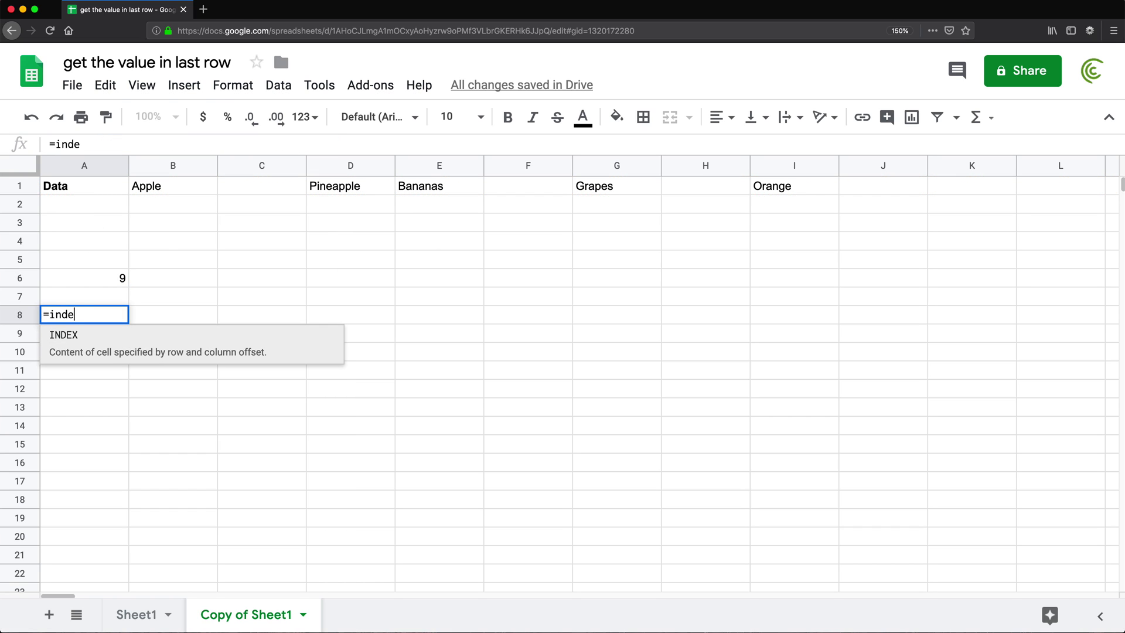
key("Tab")
left_click_drag(60, 187, 844, 187)
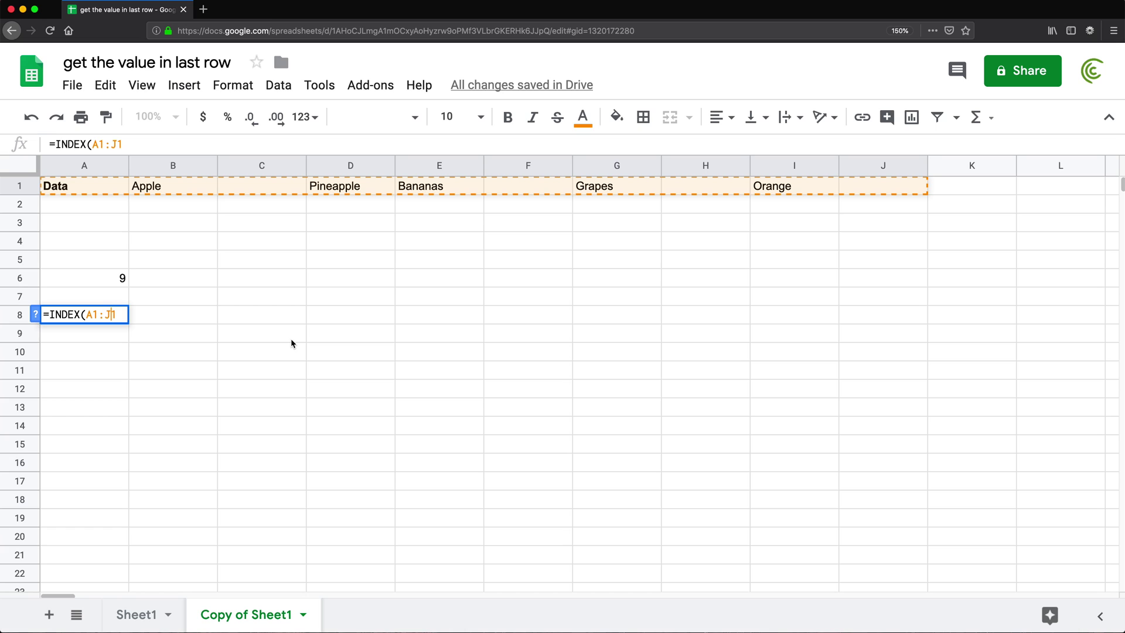
key("Left")
key("BackSpace")
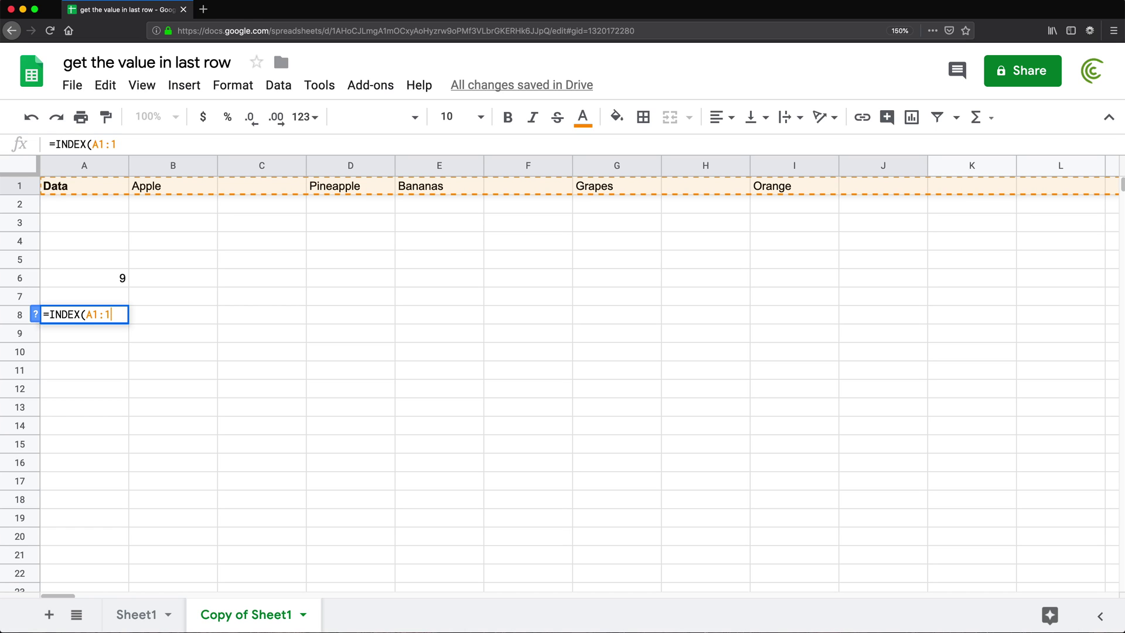
type(",")
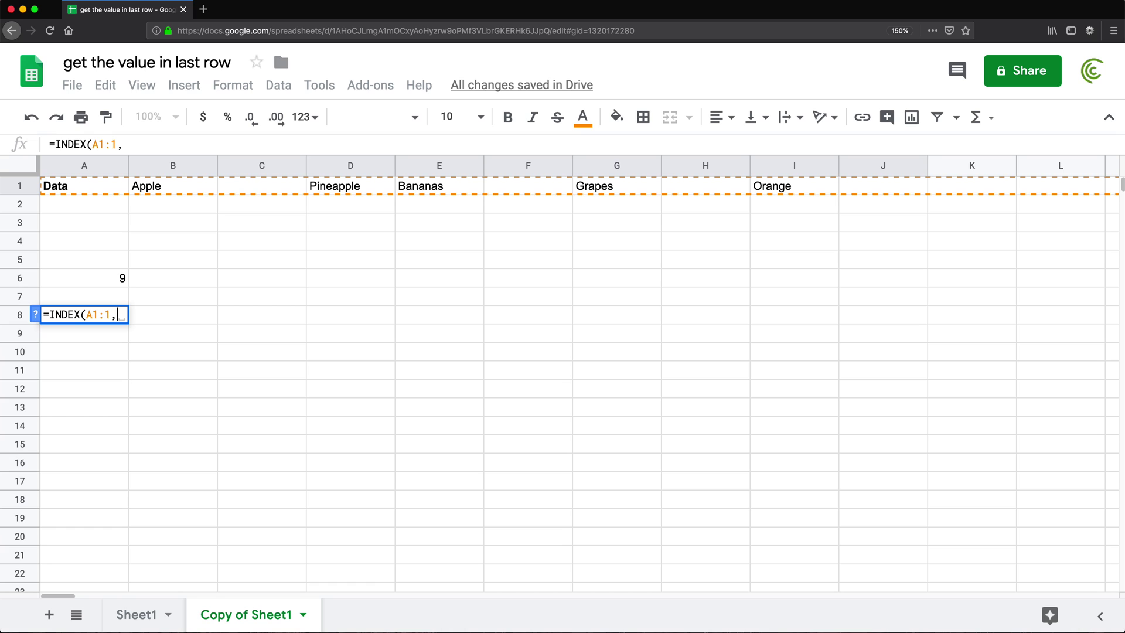
key("ctrl+v")
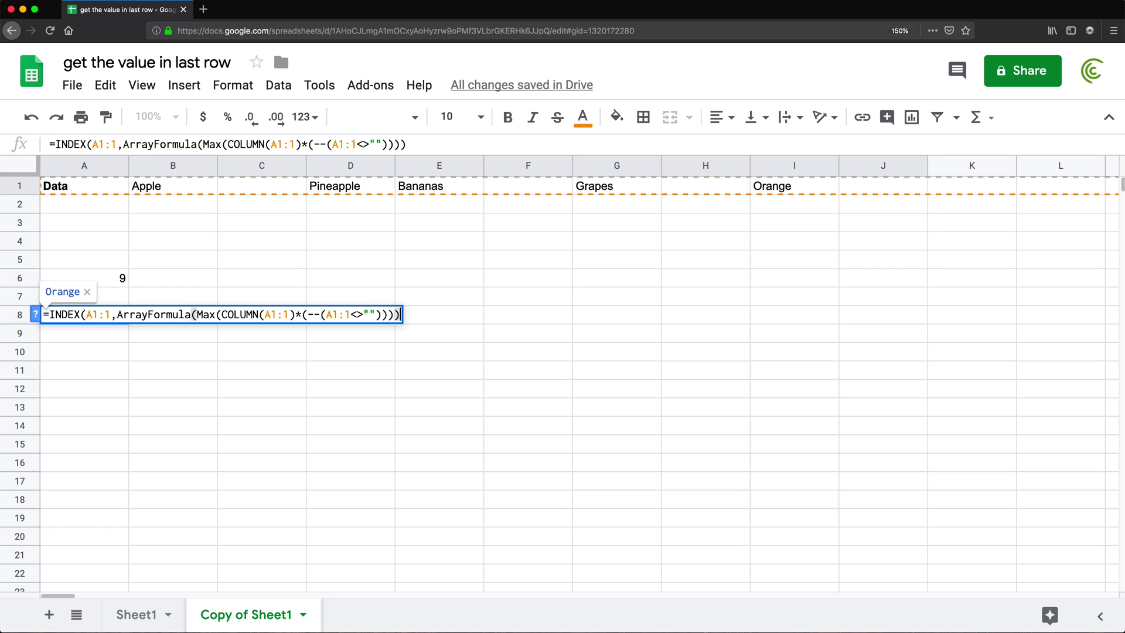
type(")")
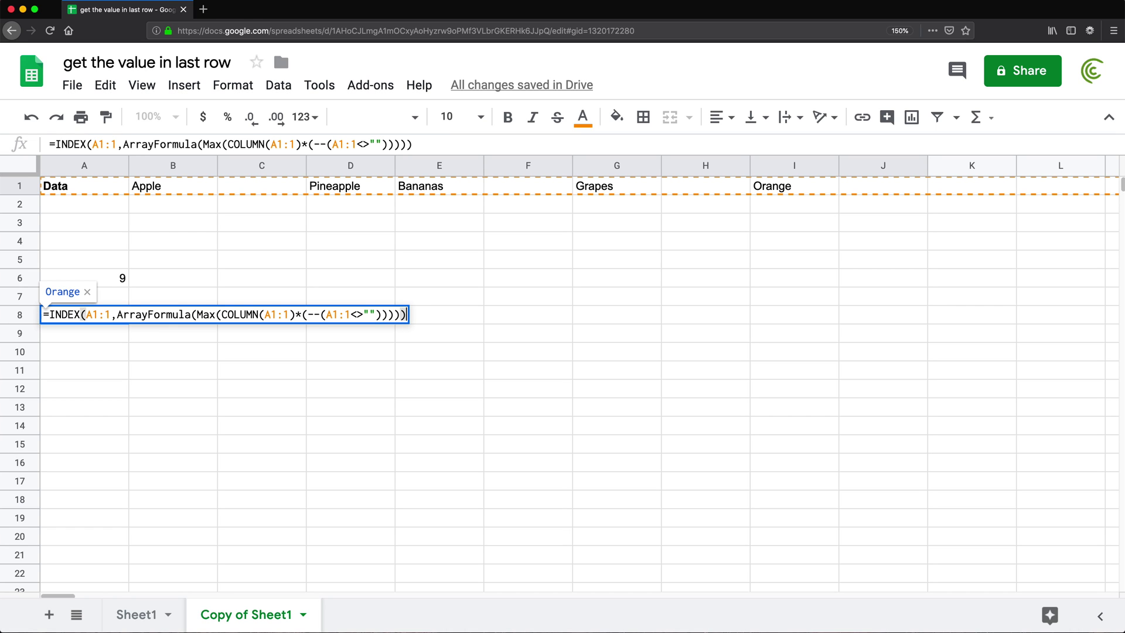
key("Return")
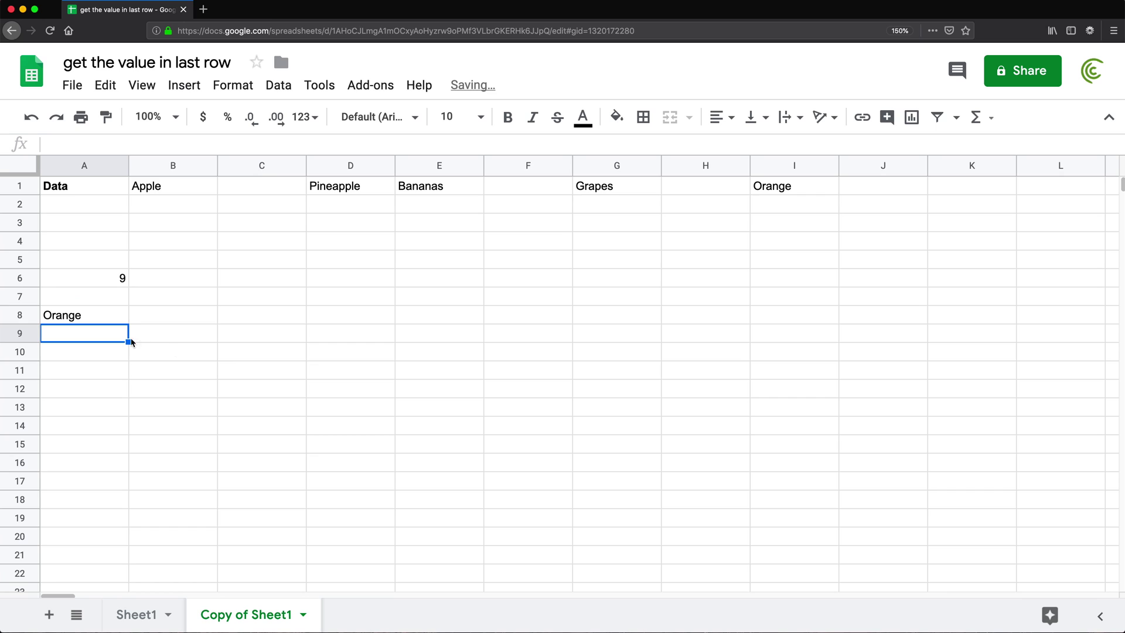
left_click(111, 320)
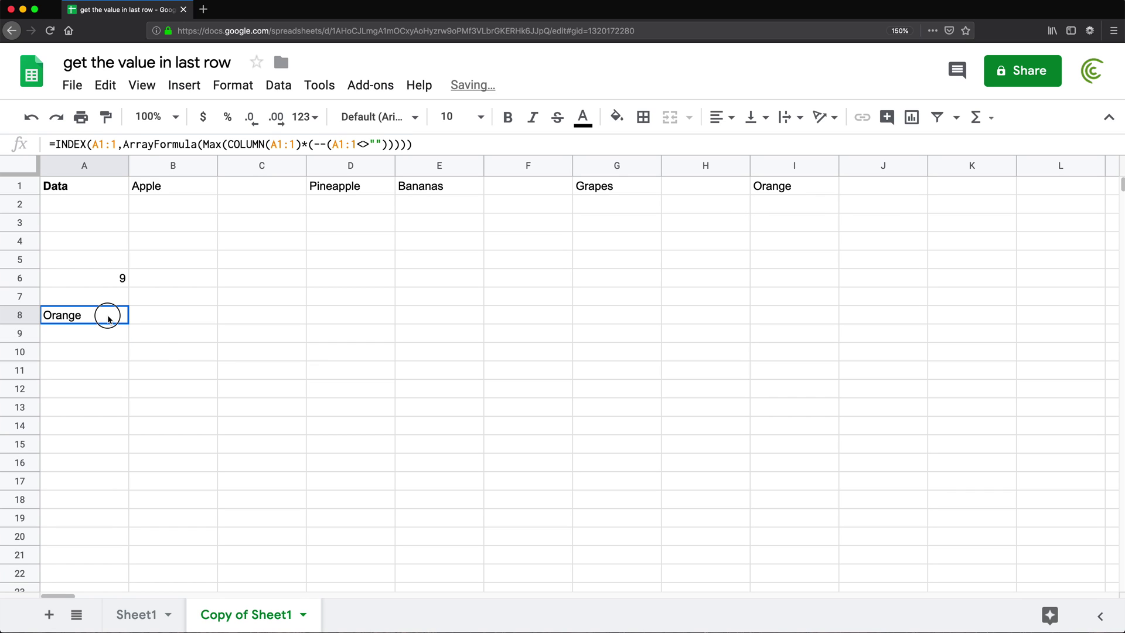
Add Blueberries in J1, check A8's result, and clear the A6 helper formula.
left_click(910, 189)
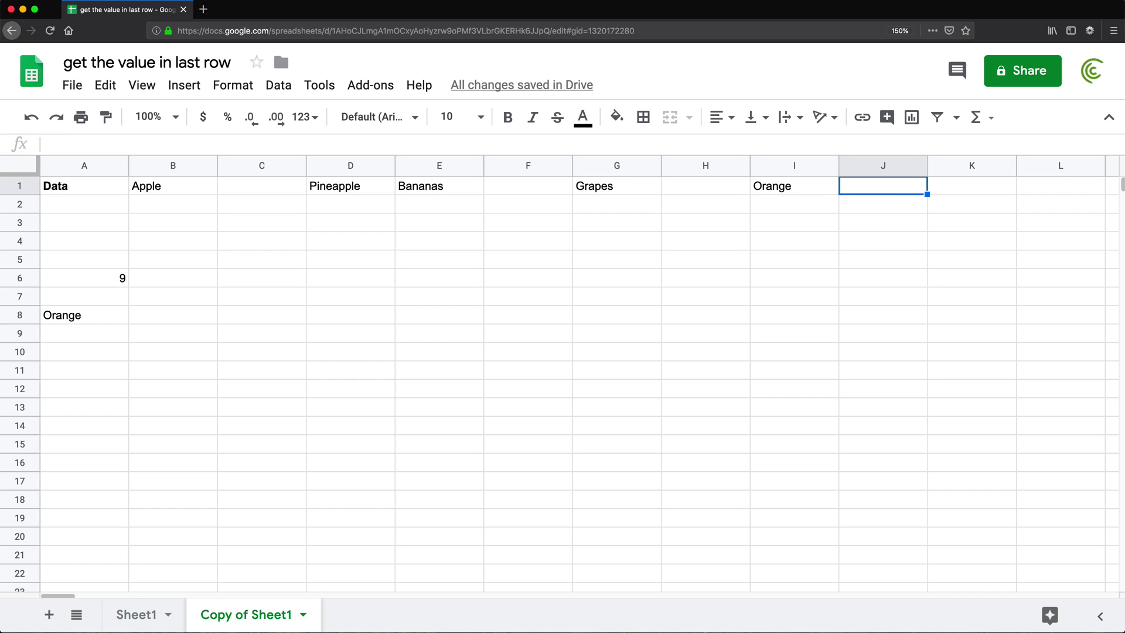
type("Blueberries")
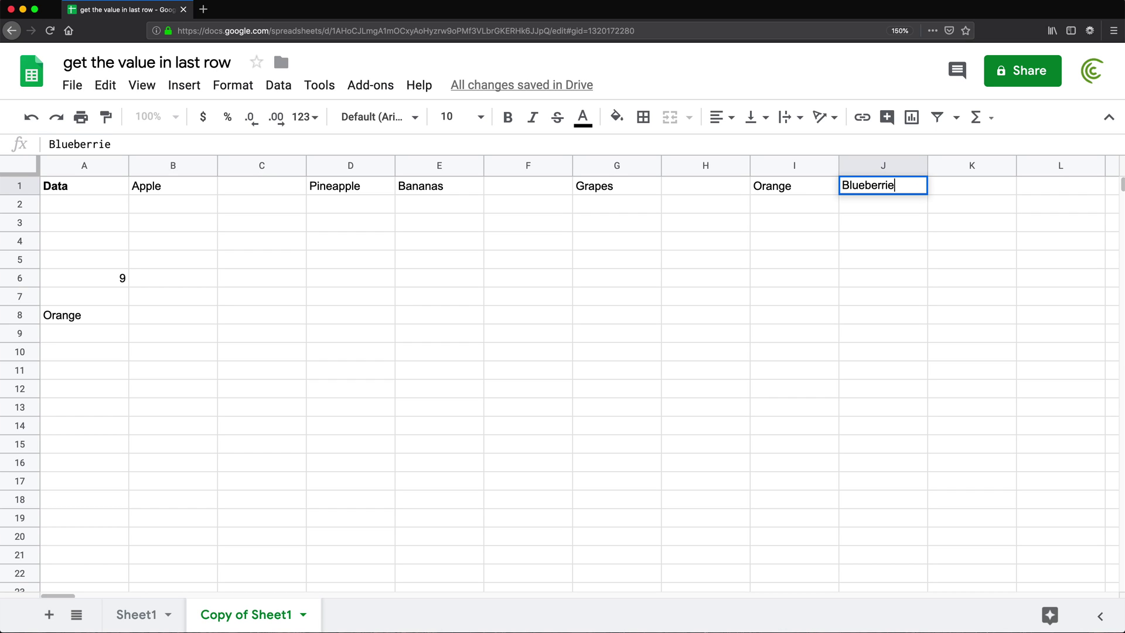
key("Return")
left_click(75, 322)
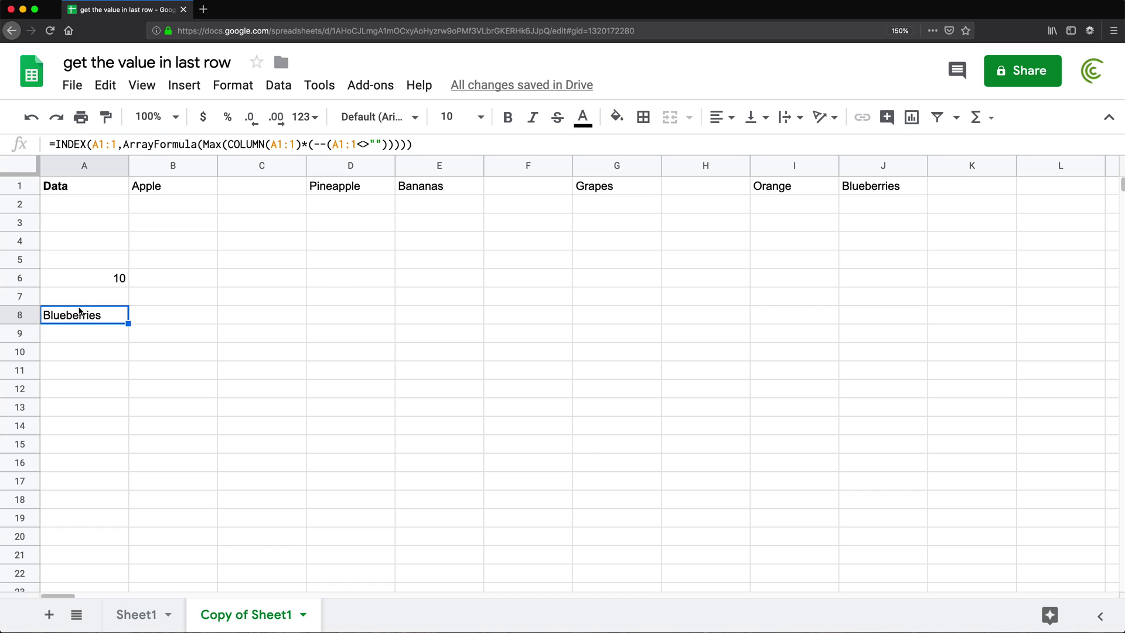
left_click(85, 280)
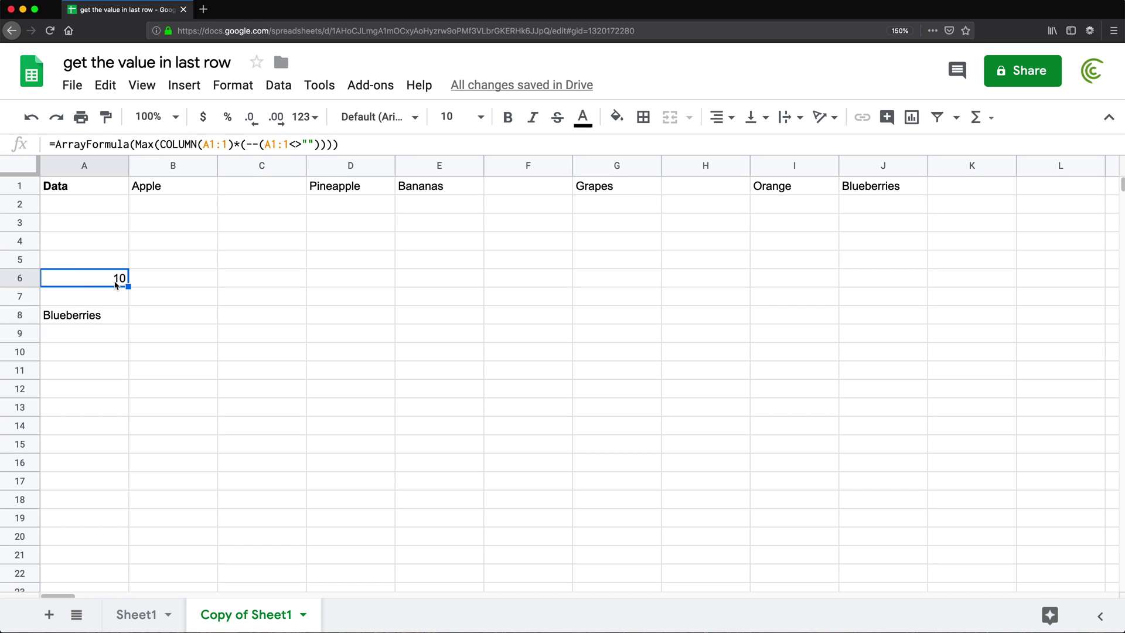
key("Delete")
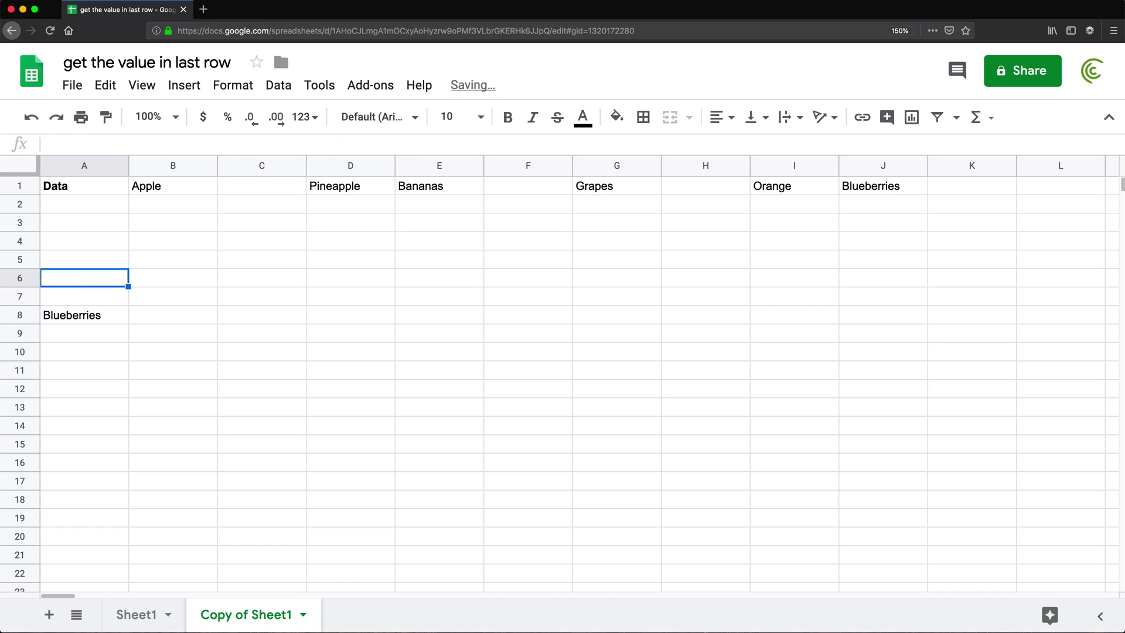
key("Down")
key("Down")
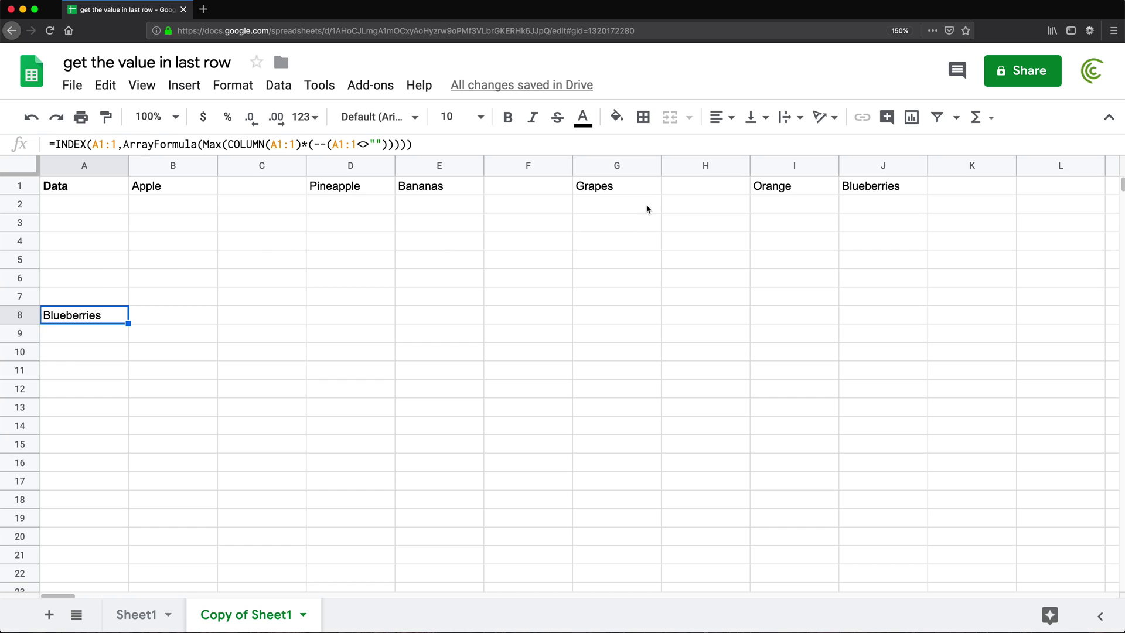
Delete Orange from I1 and Blueberries from J1, then inspect A8's formula returning Grapes.
left_click(857, 188)
left_click(805, 190)
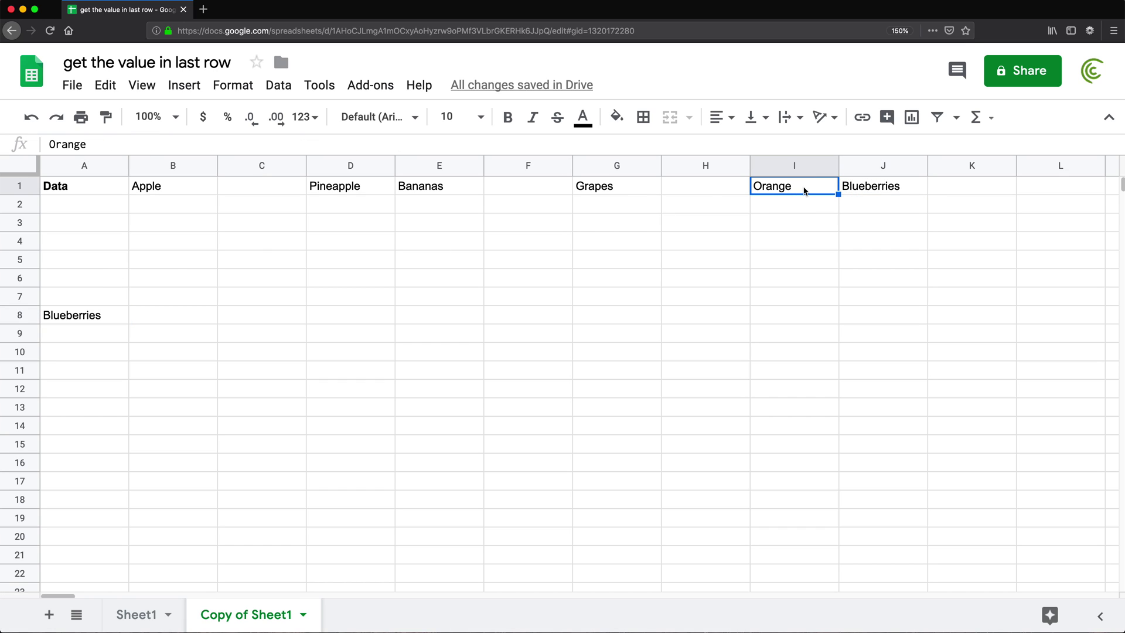
key("Delete")
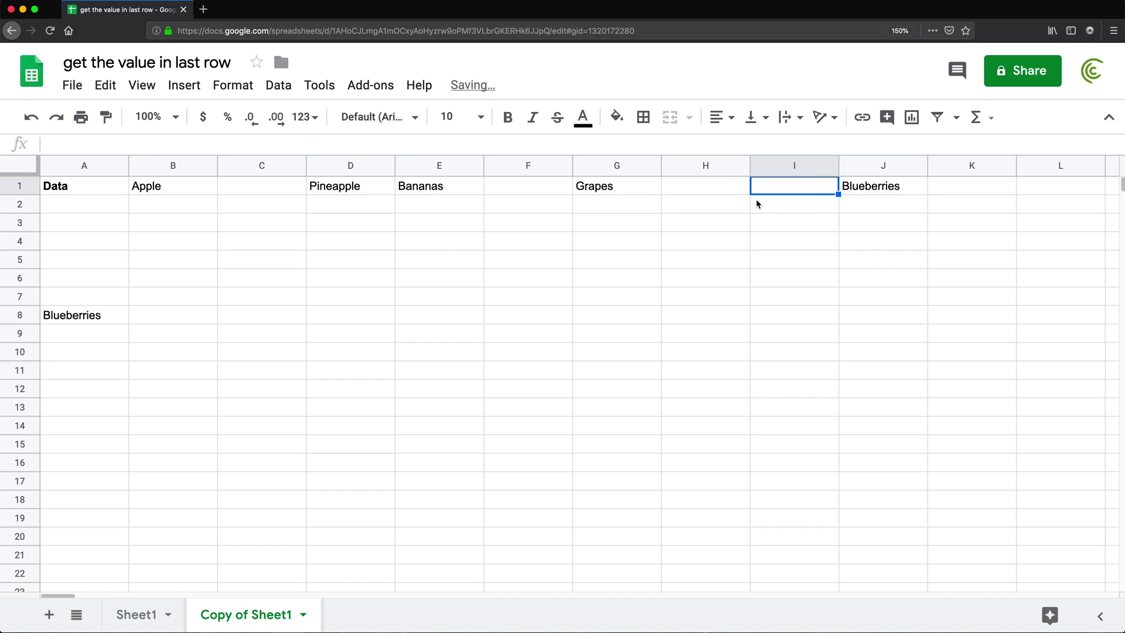
left_click(894, 188)
key("Delete")
left_click(615, 189)
double_click(82, 315)
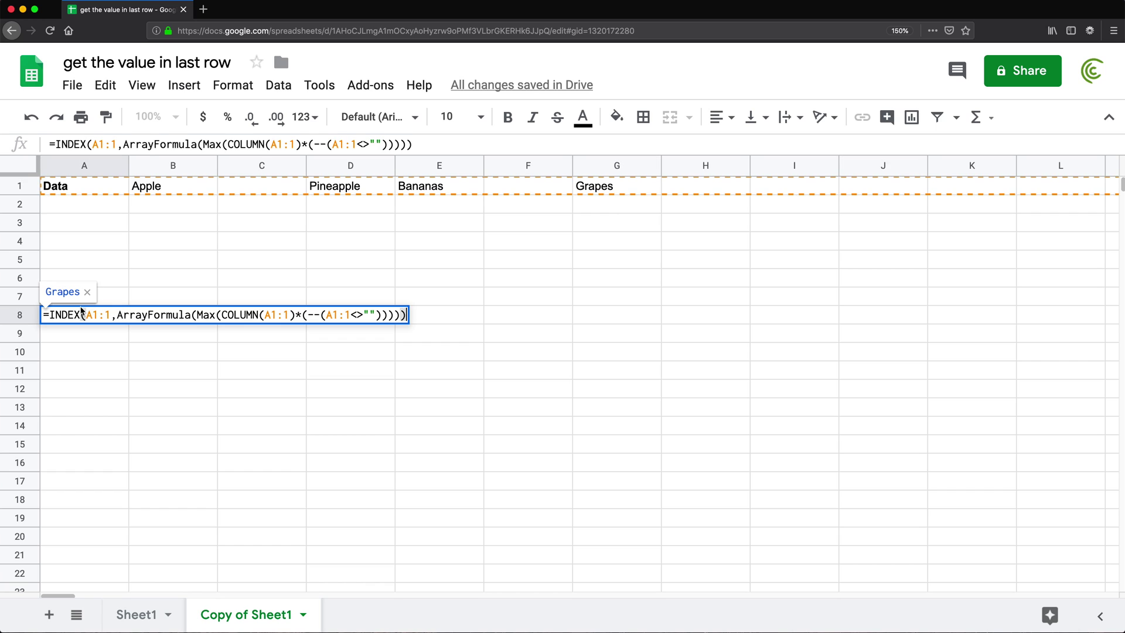